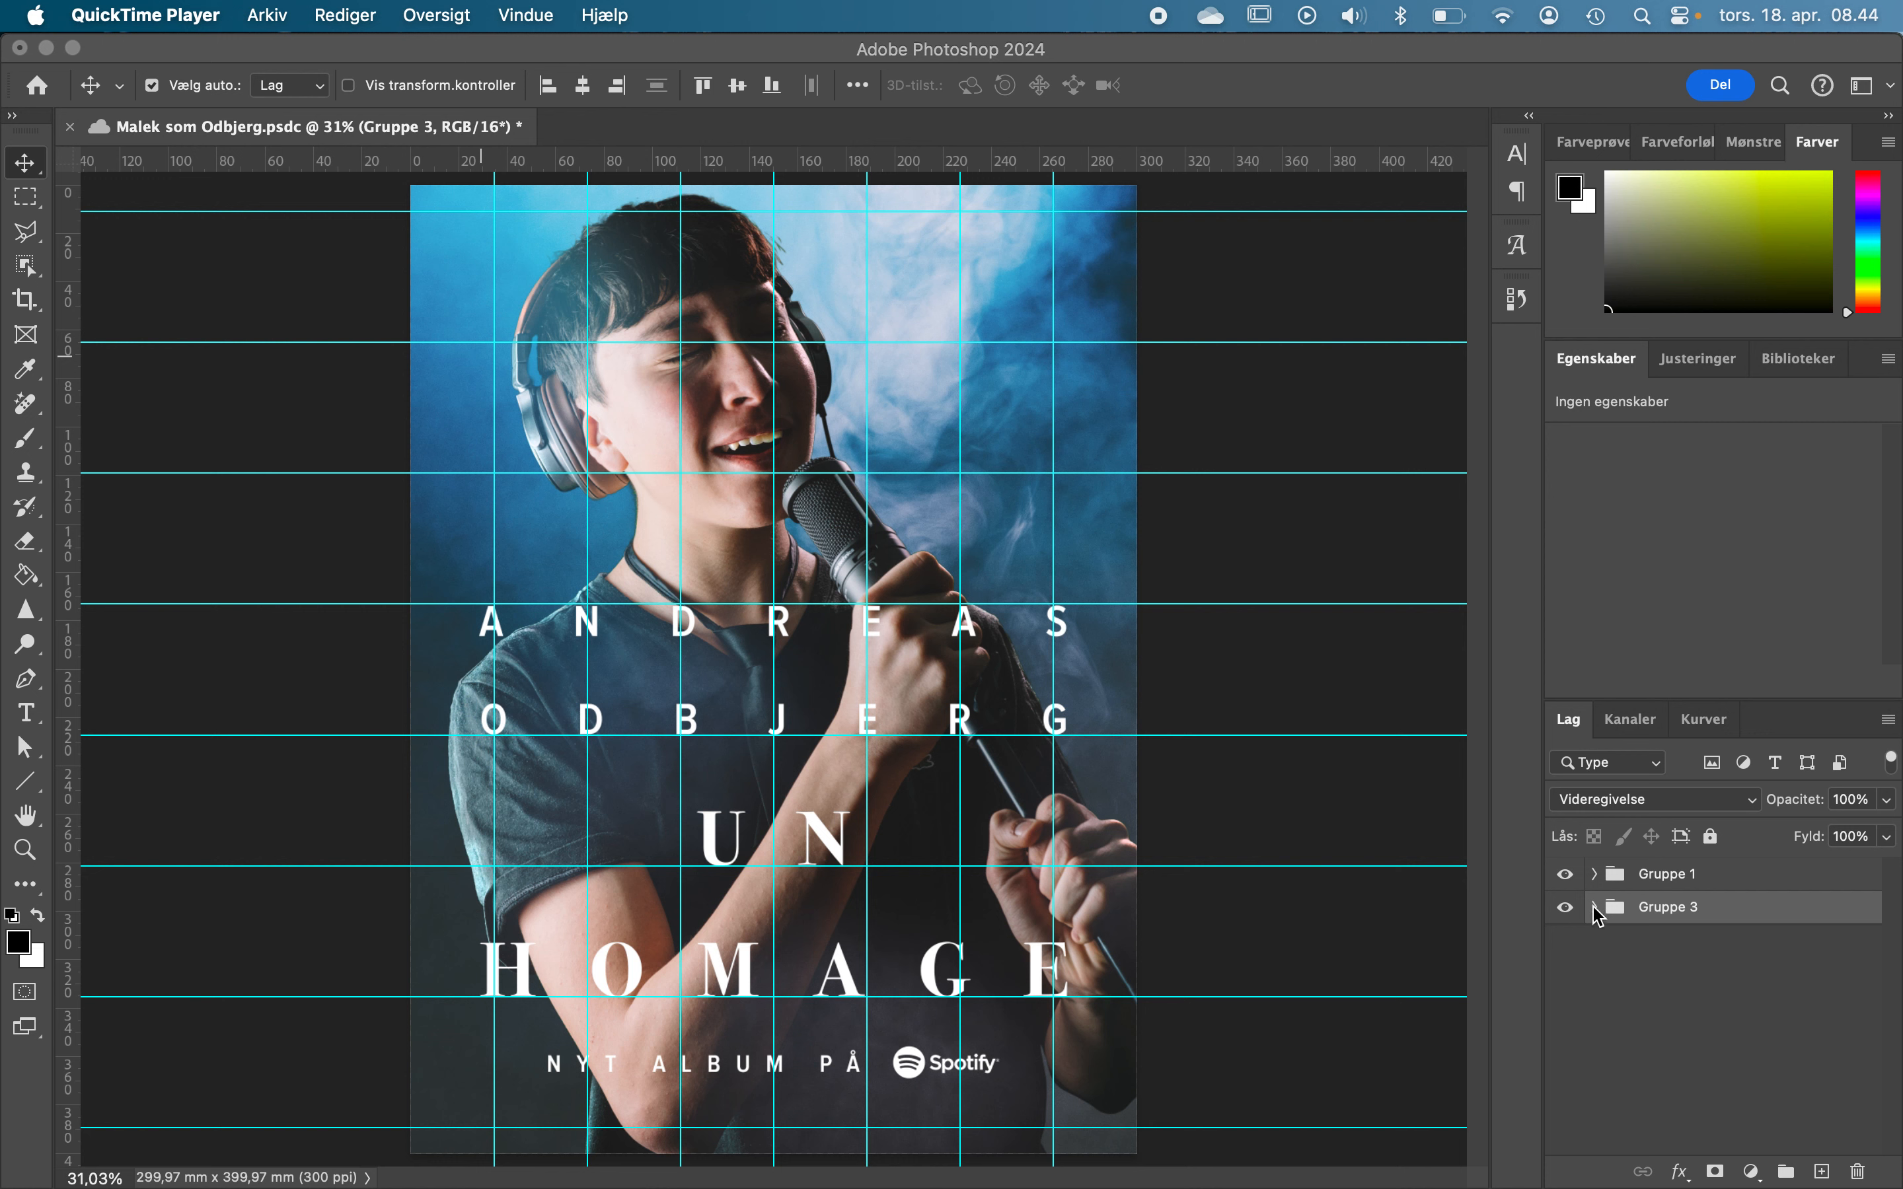
# Expand Gruppe 3 and display the transform bounds of Lag 2 kopier to check how far it extends past the canvas.
pyautogui.click(1598, 913)
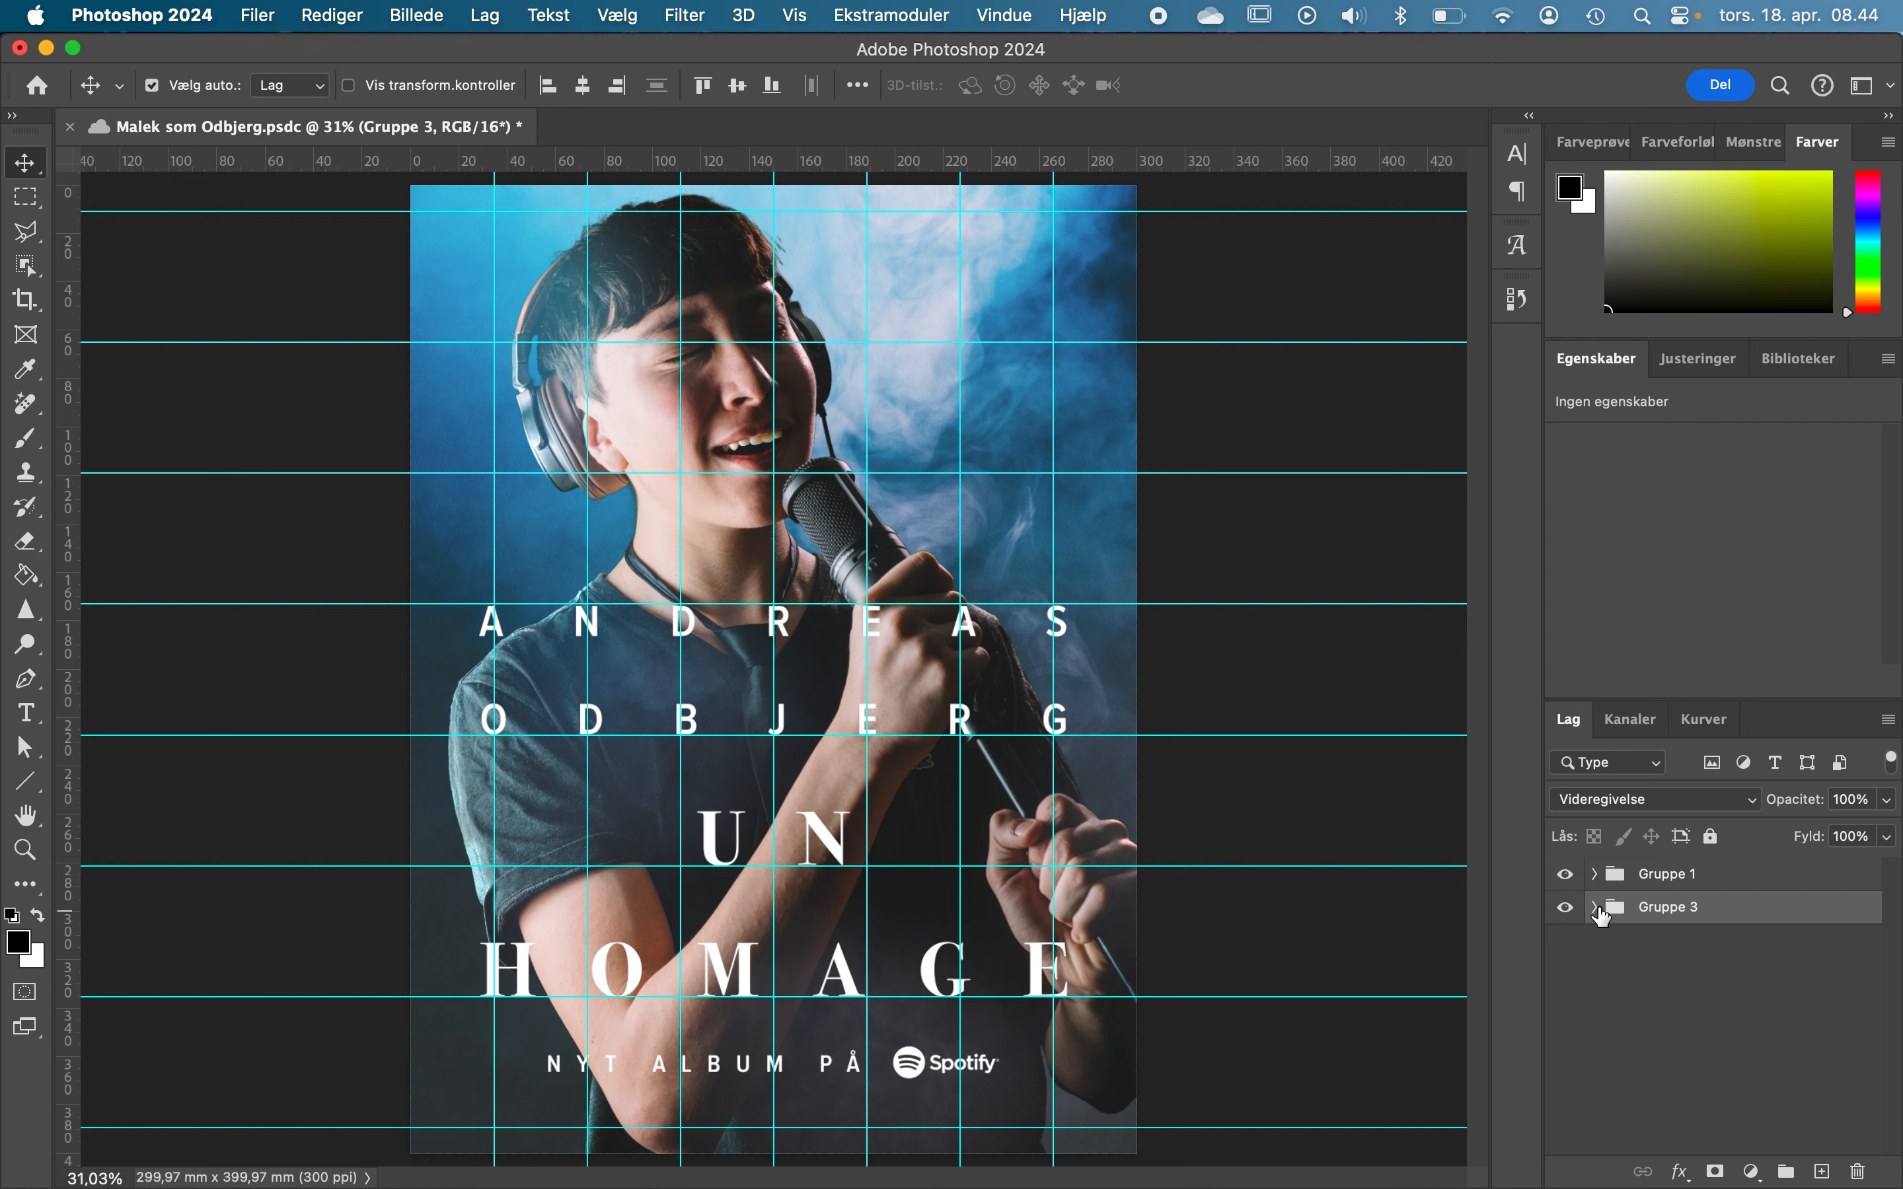
pyautogui.click(1597, 909)
pyautogui.click(1593, 875)
pyautogui.click(1594, 875)
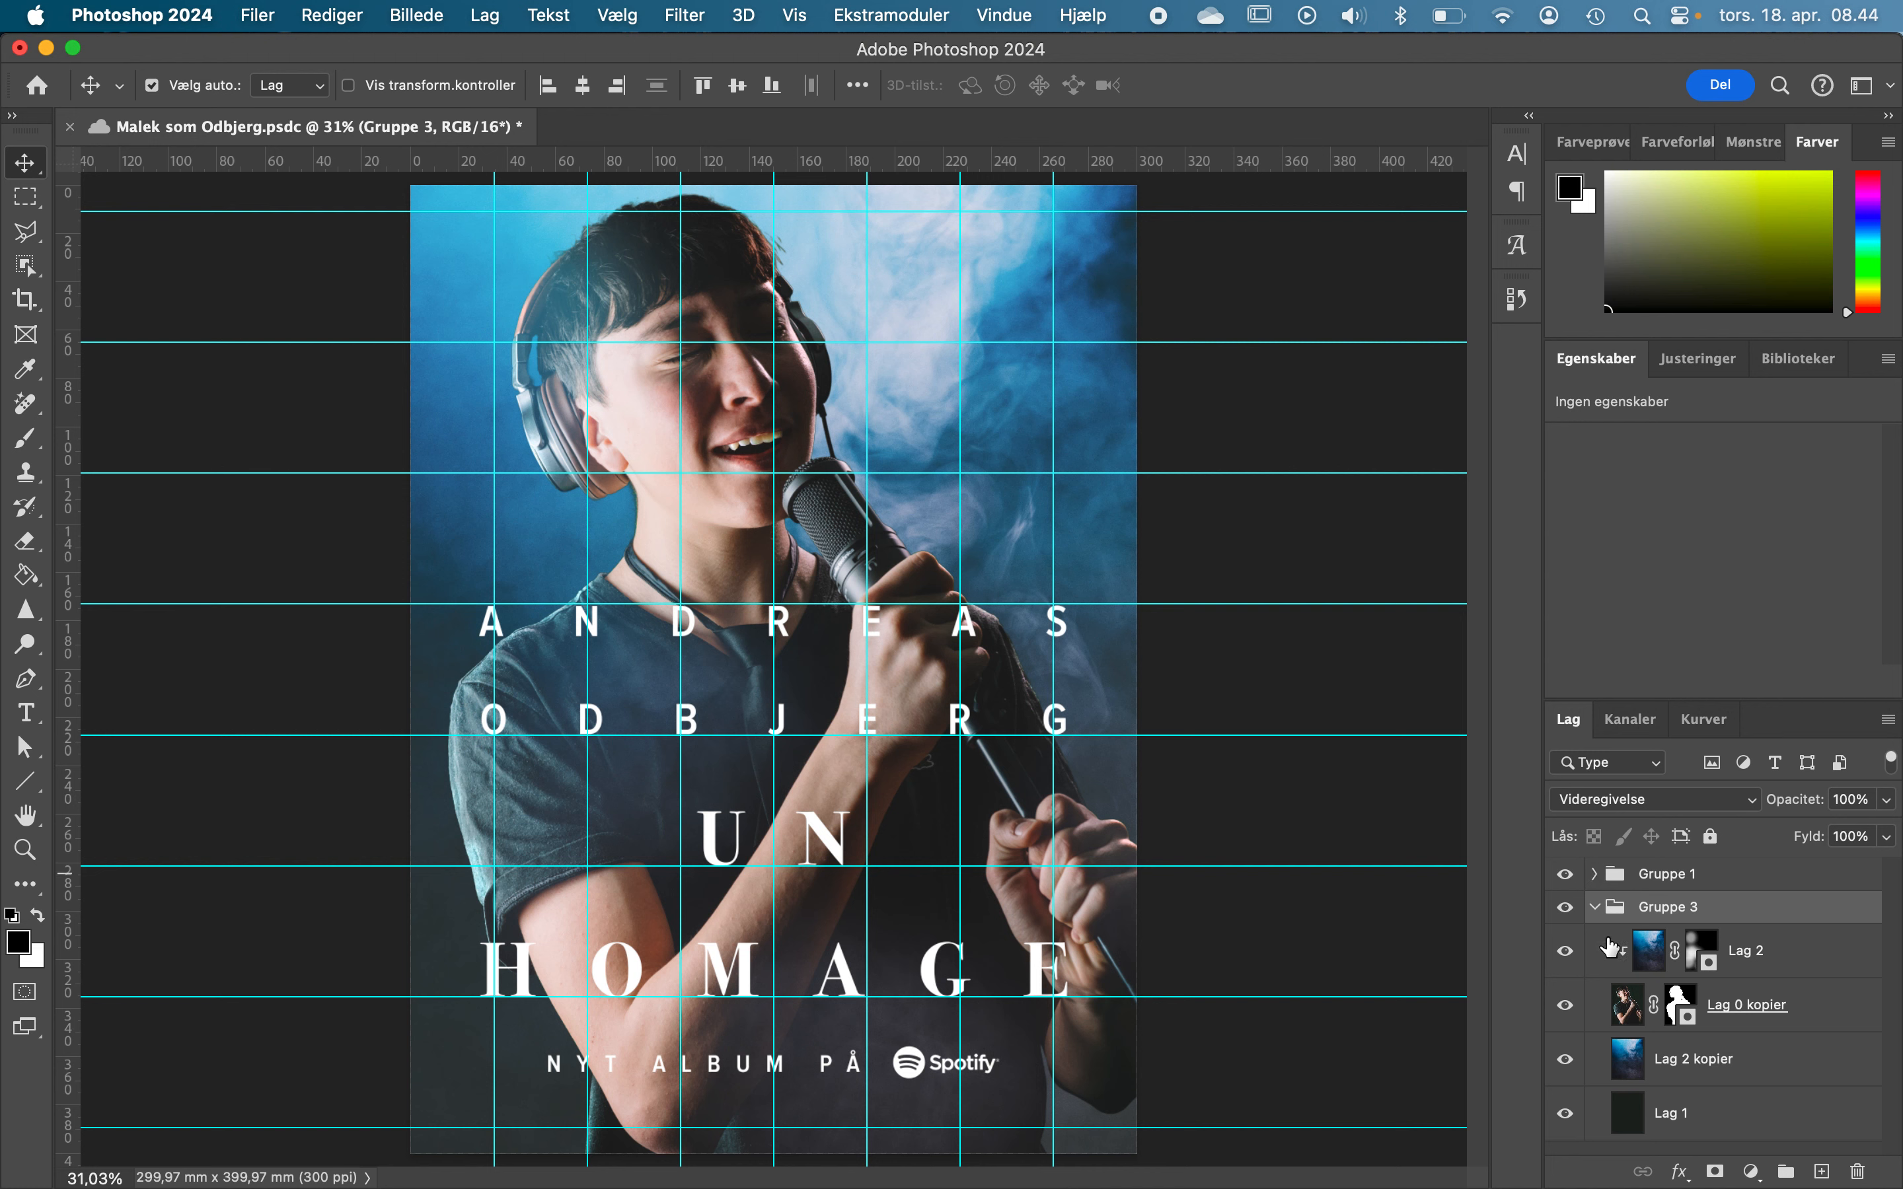
pyautogui.click(1638, 1077)
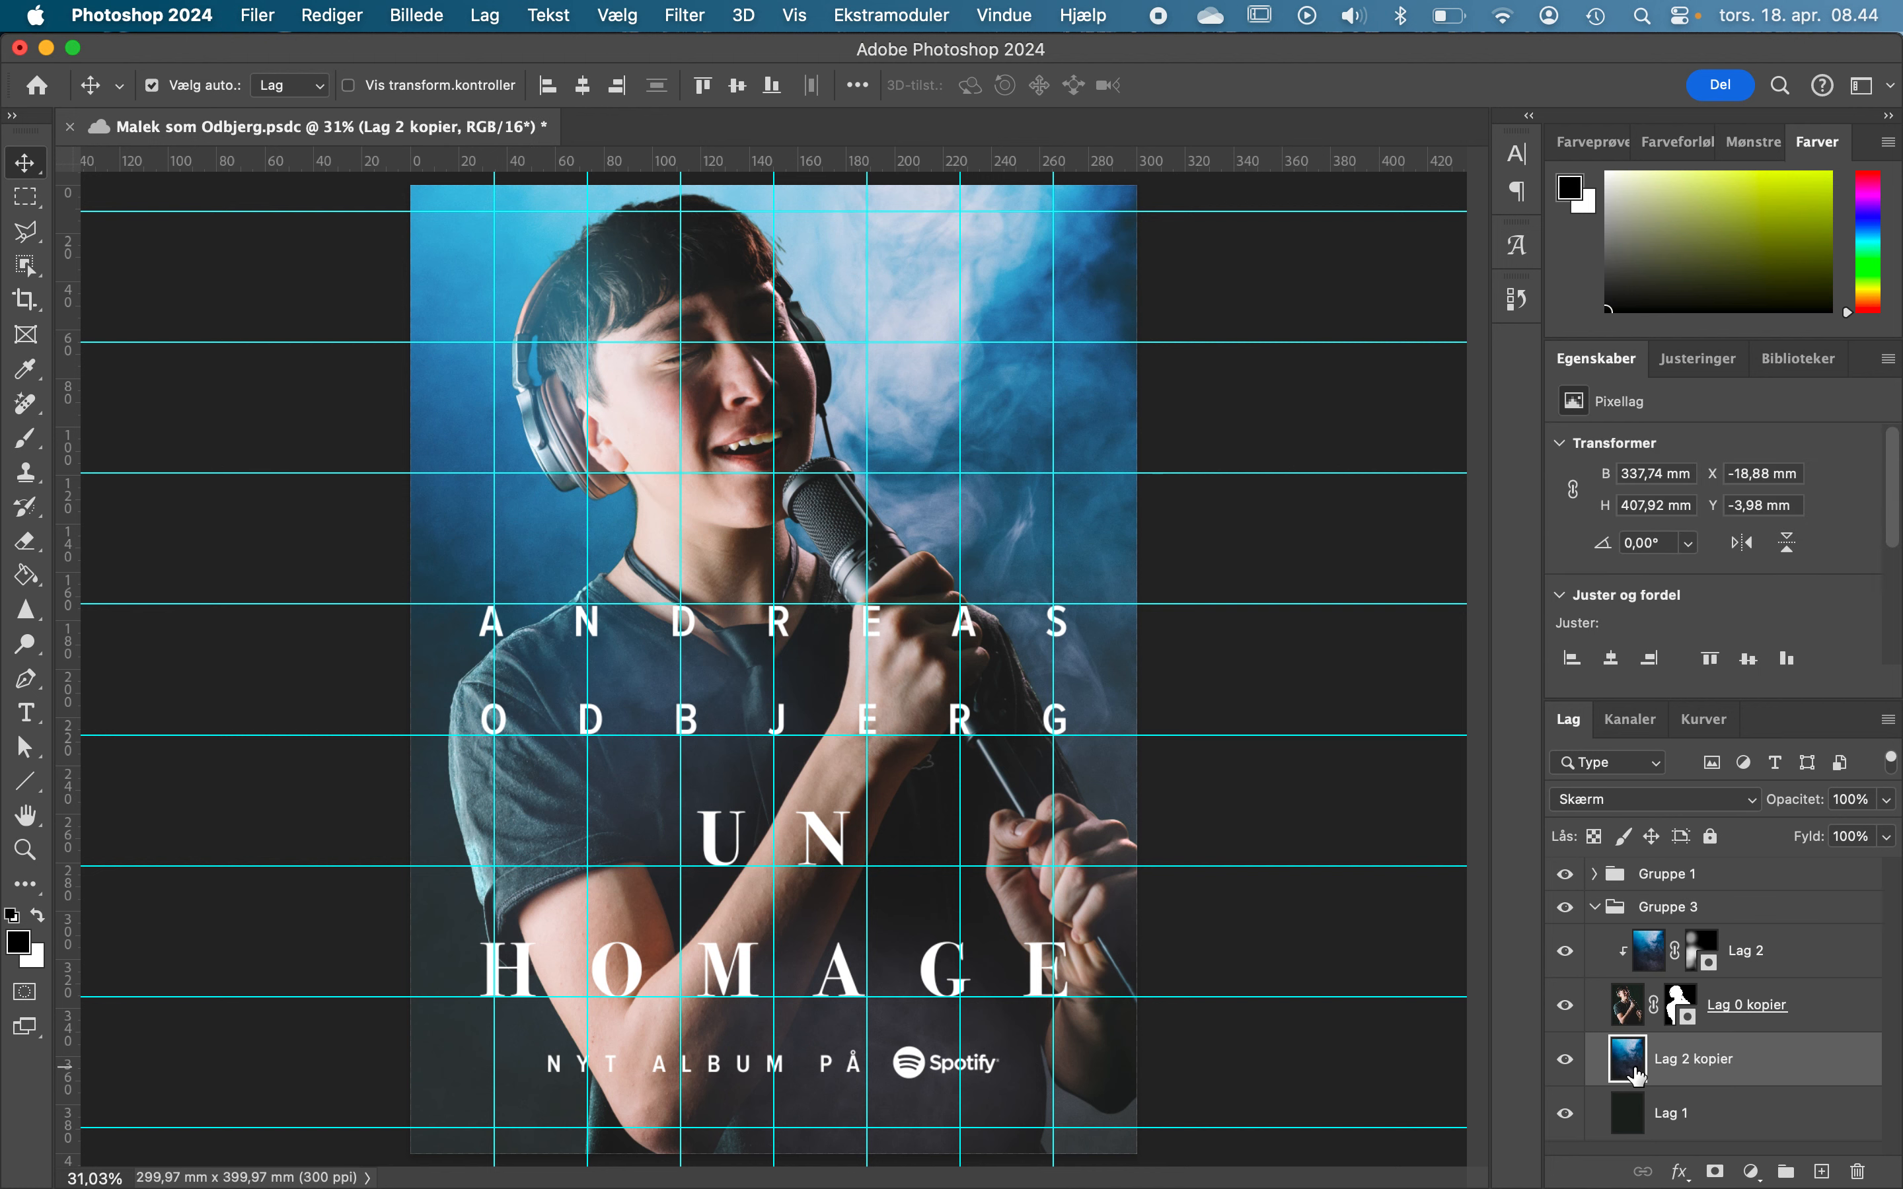
pyautogui.press('super+t')
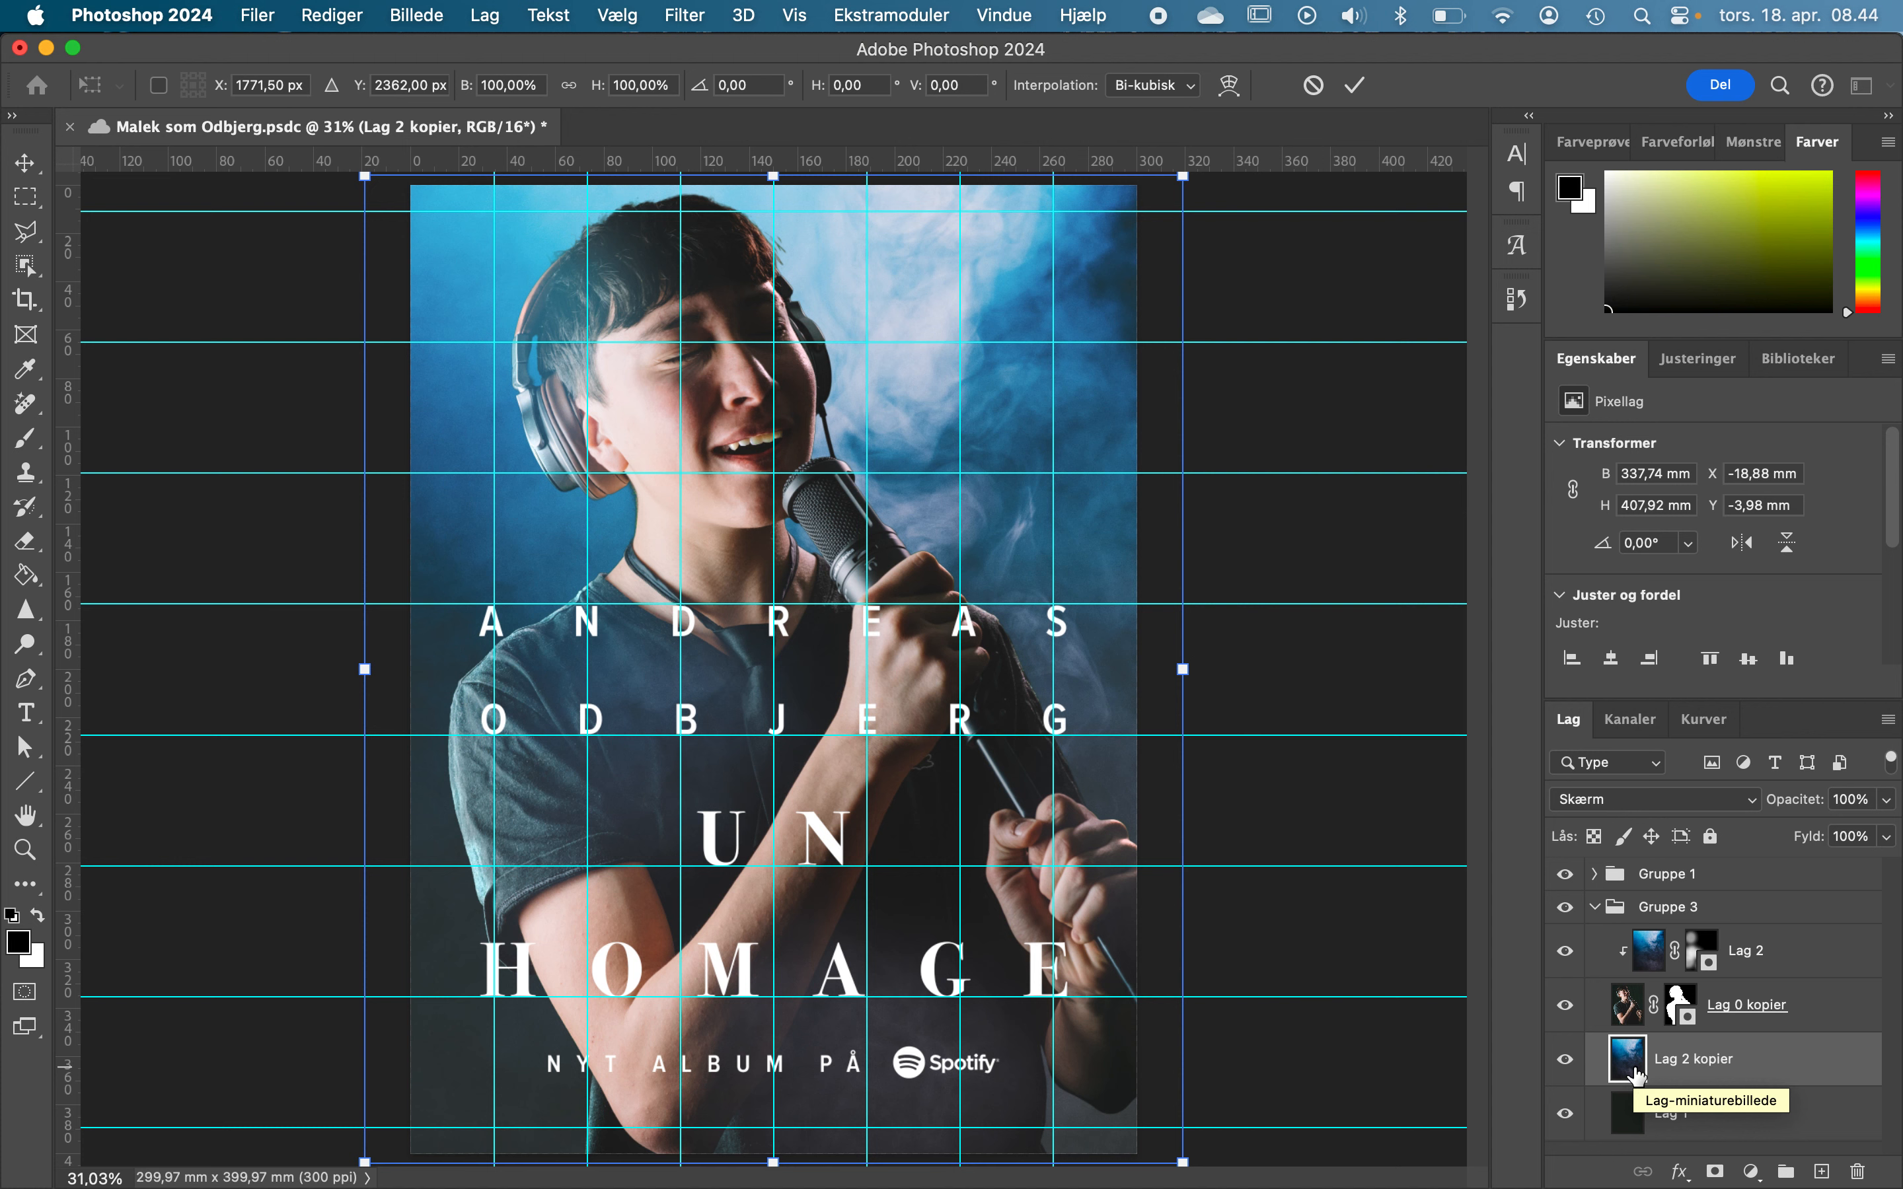
# Display the transform bounds of Lag 0 kopier to check its overhang past the canvas, leave the transform and deselect the layer.
pyautogui.click(1631, 1018)
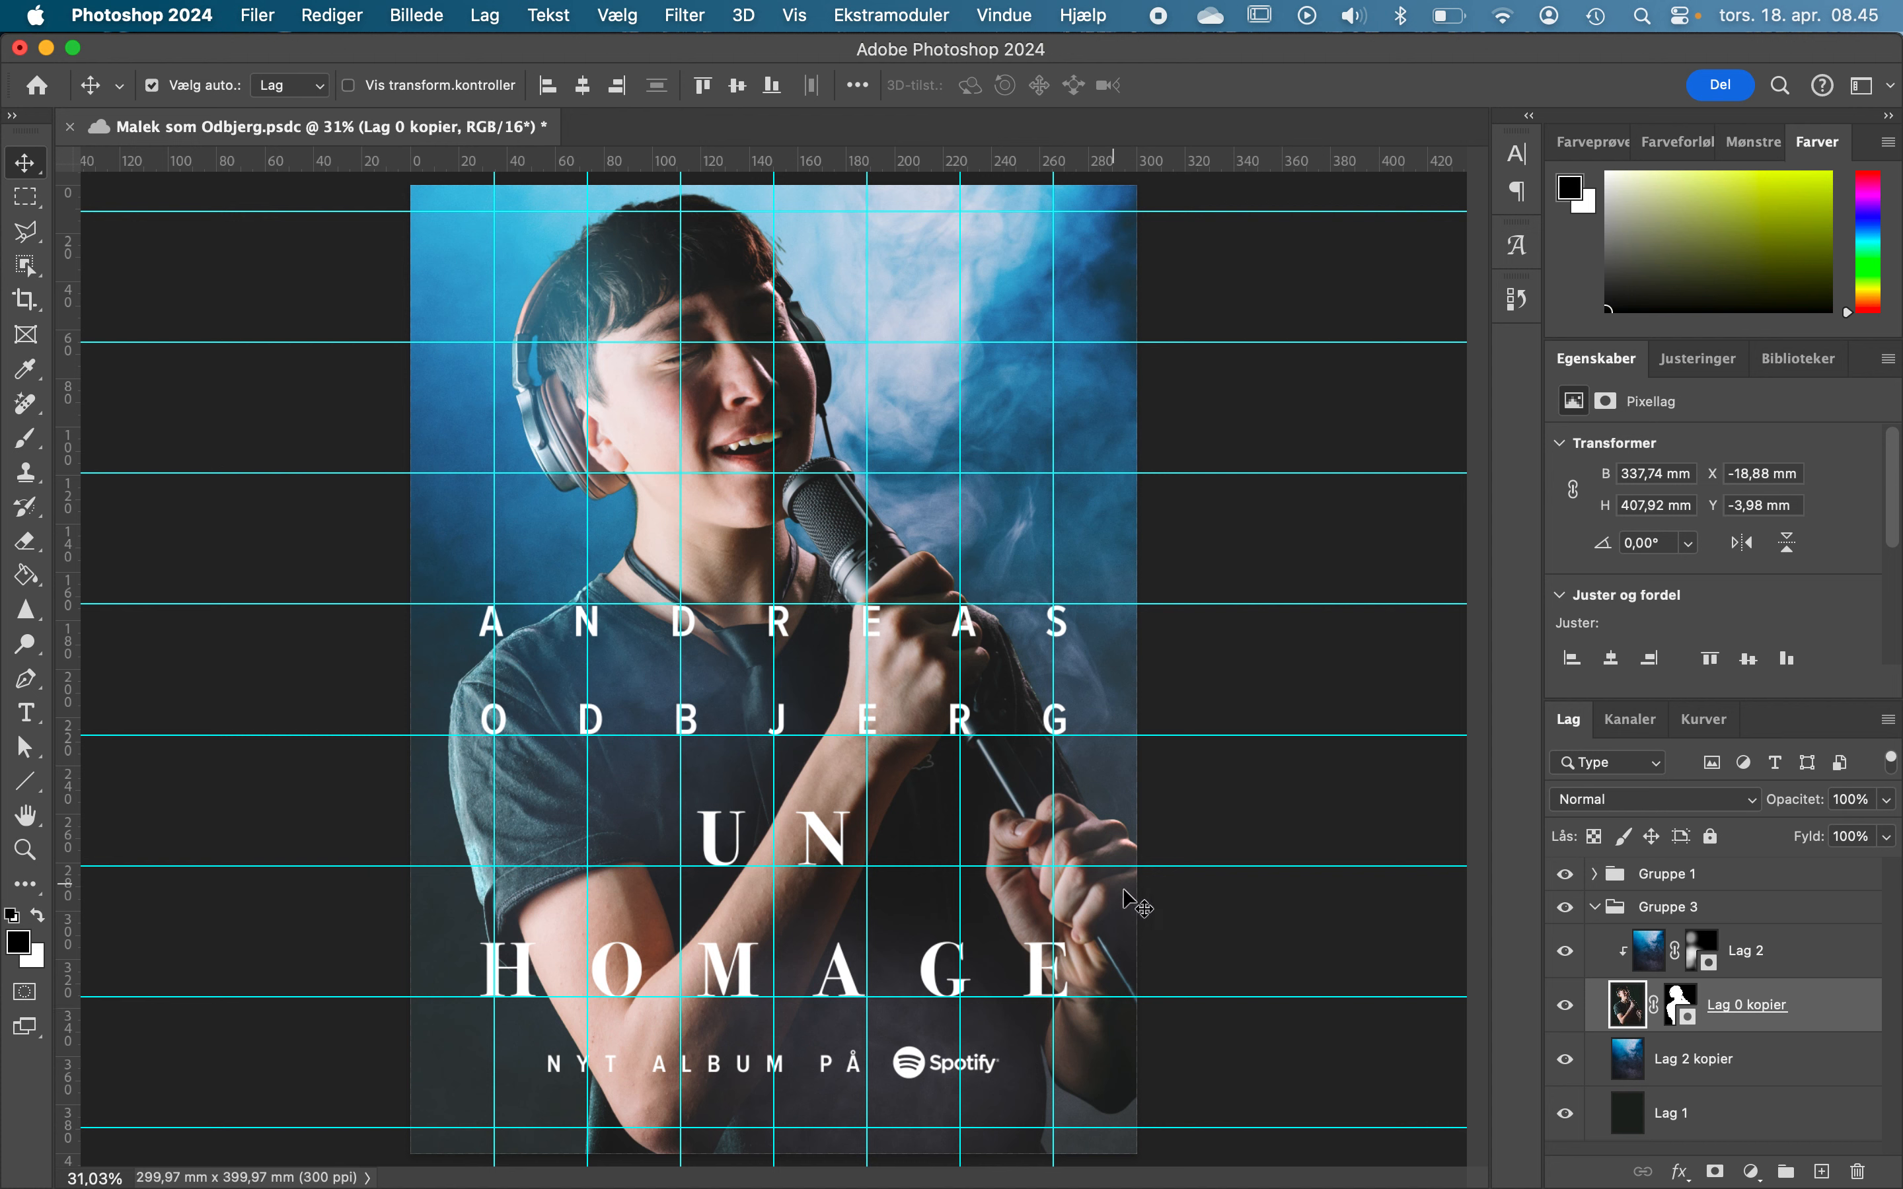
pyautogui.press('super+t')
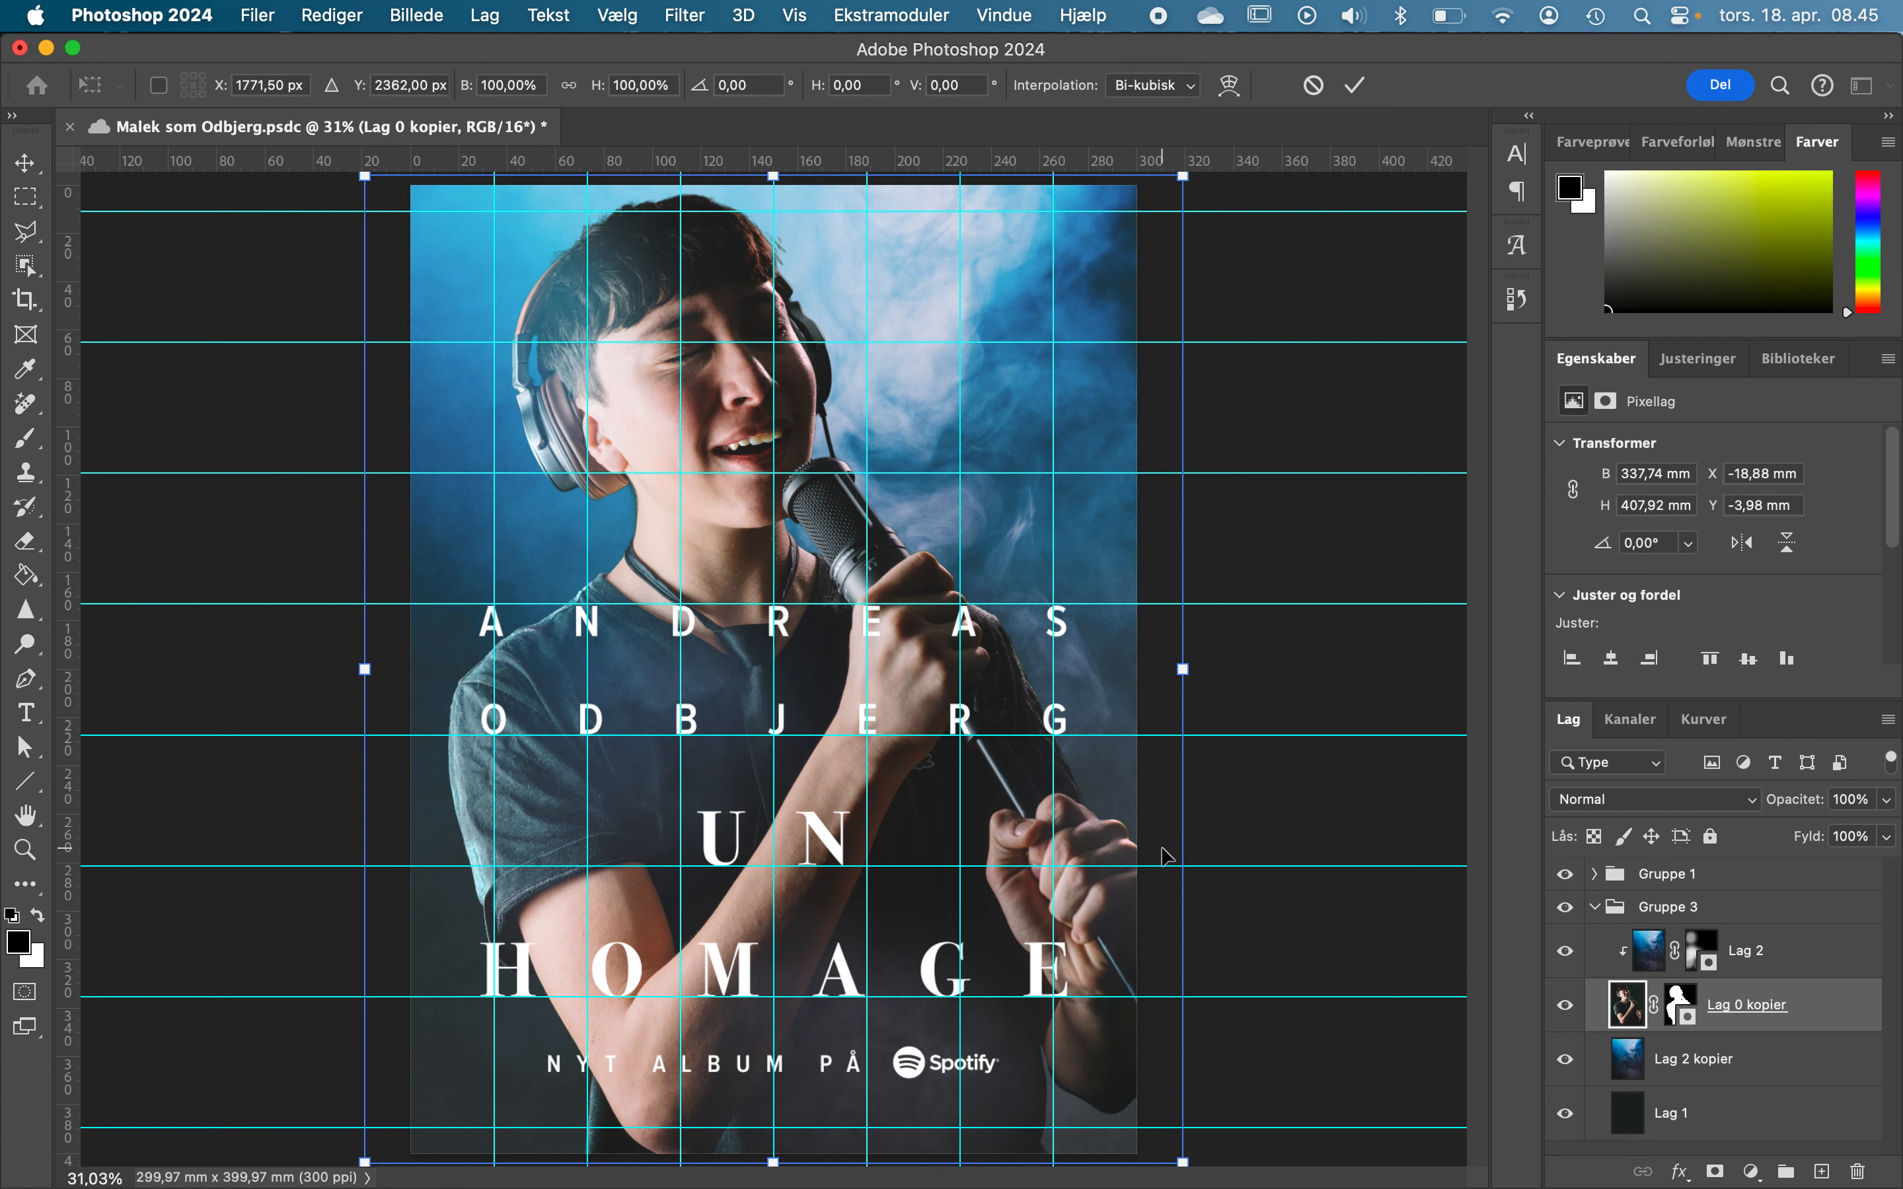
pyautogui.click(25, 163)
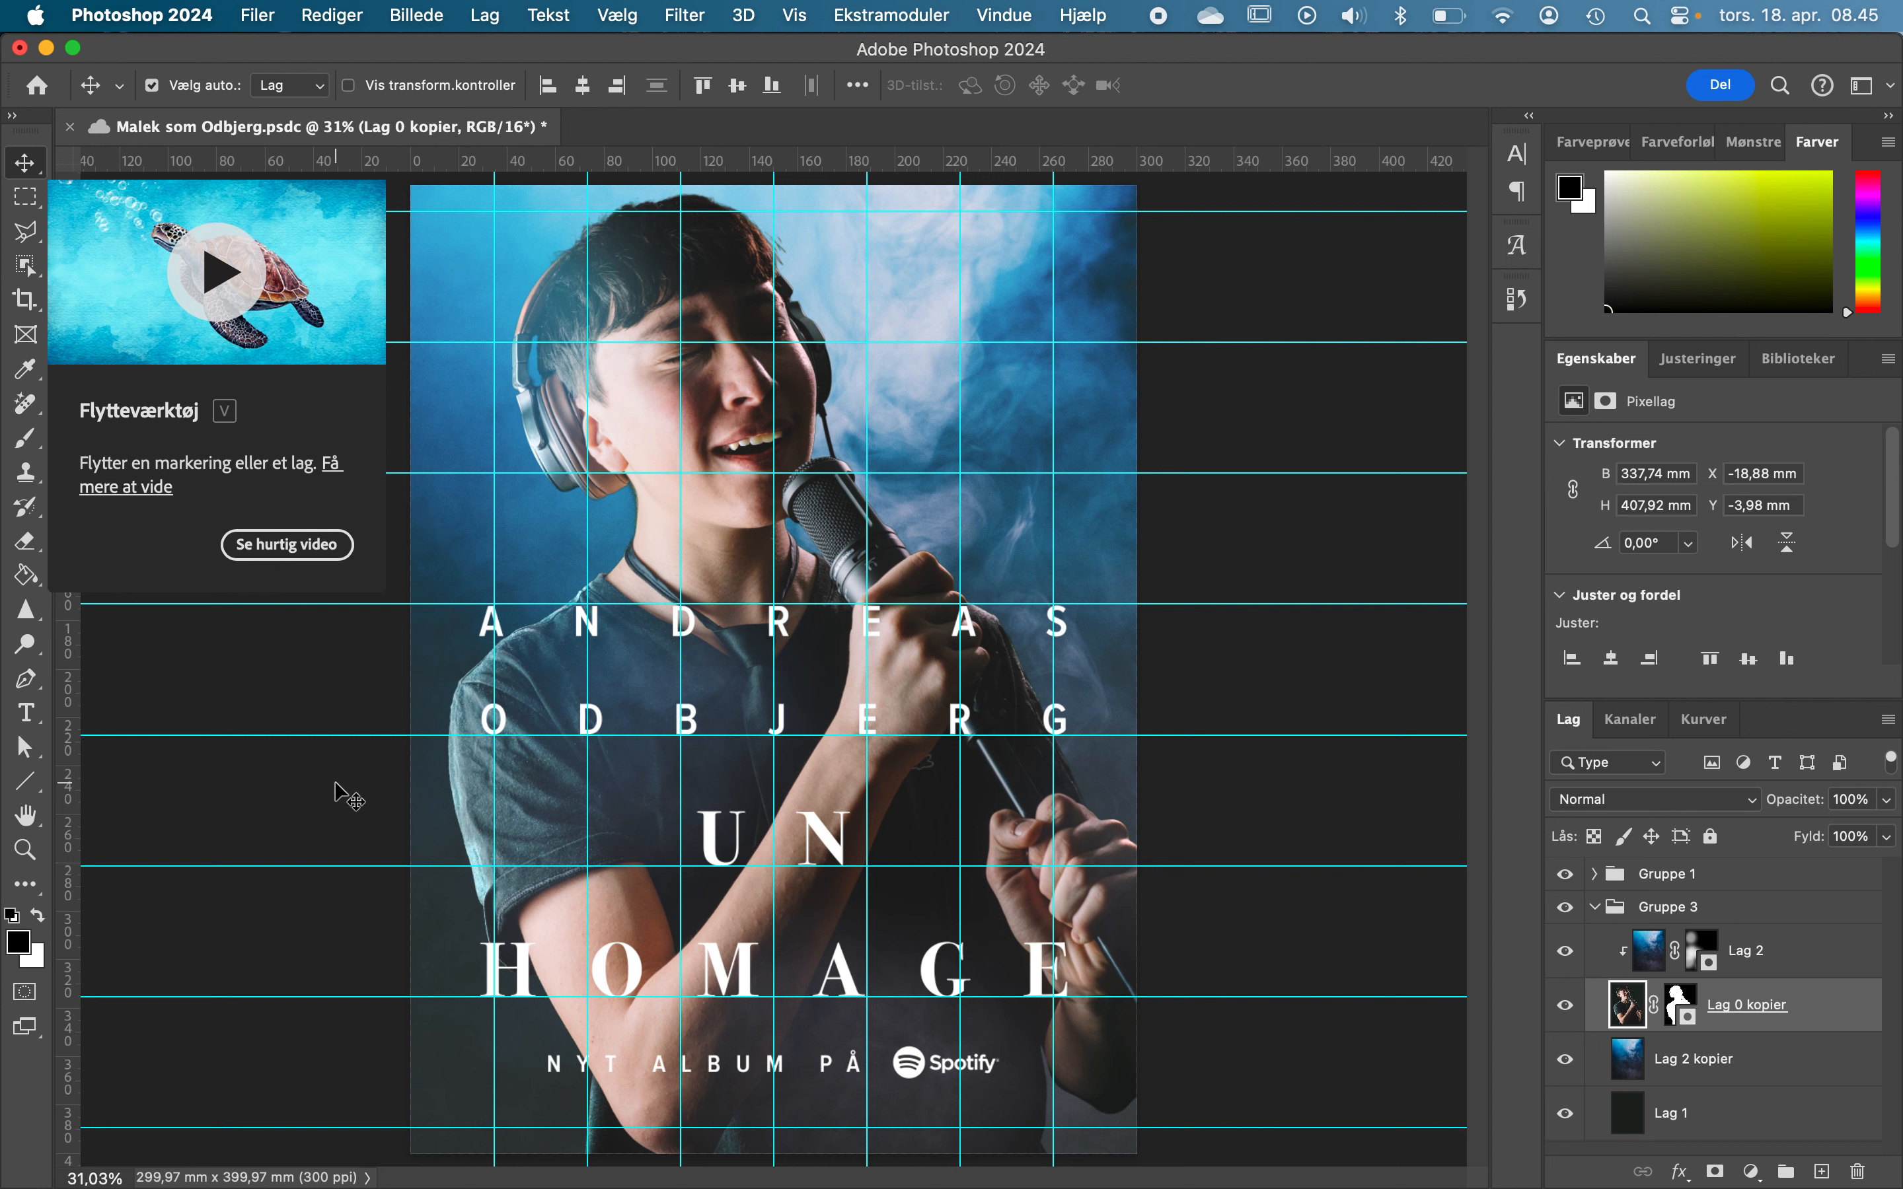
pyautogui.click(302, 747)
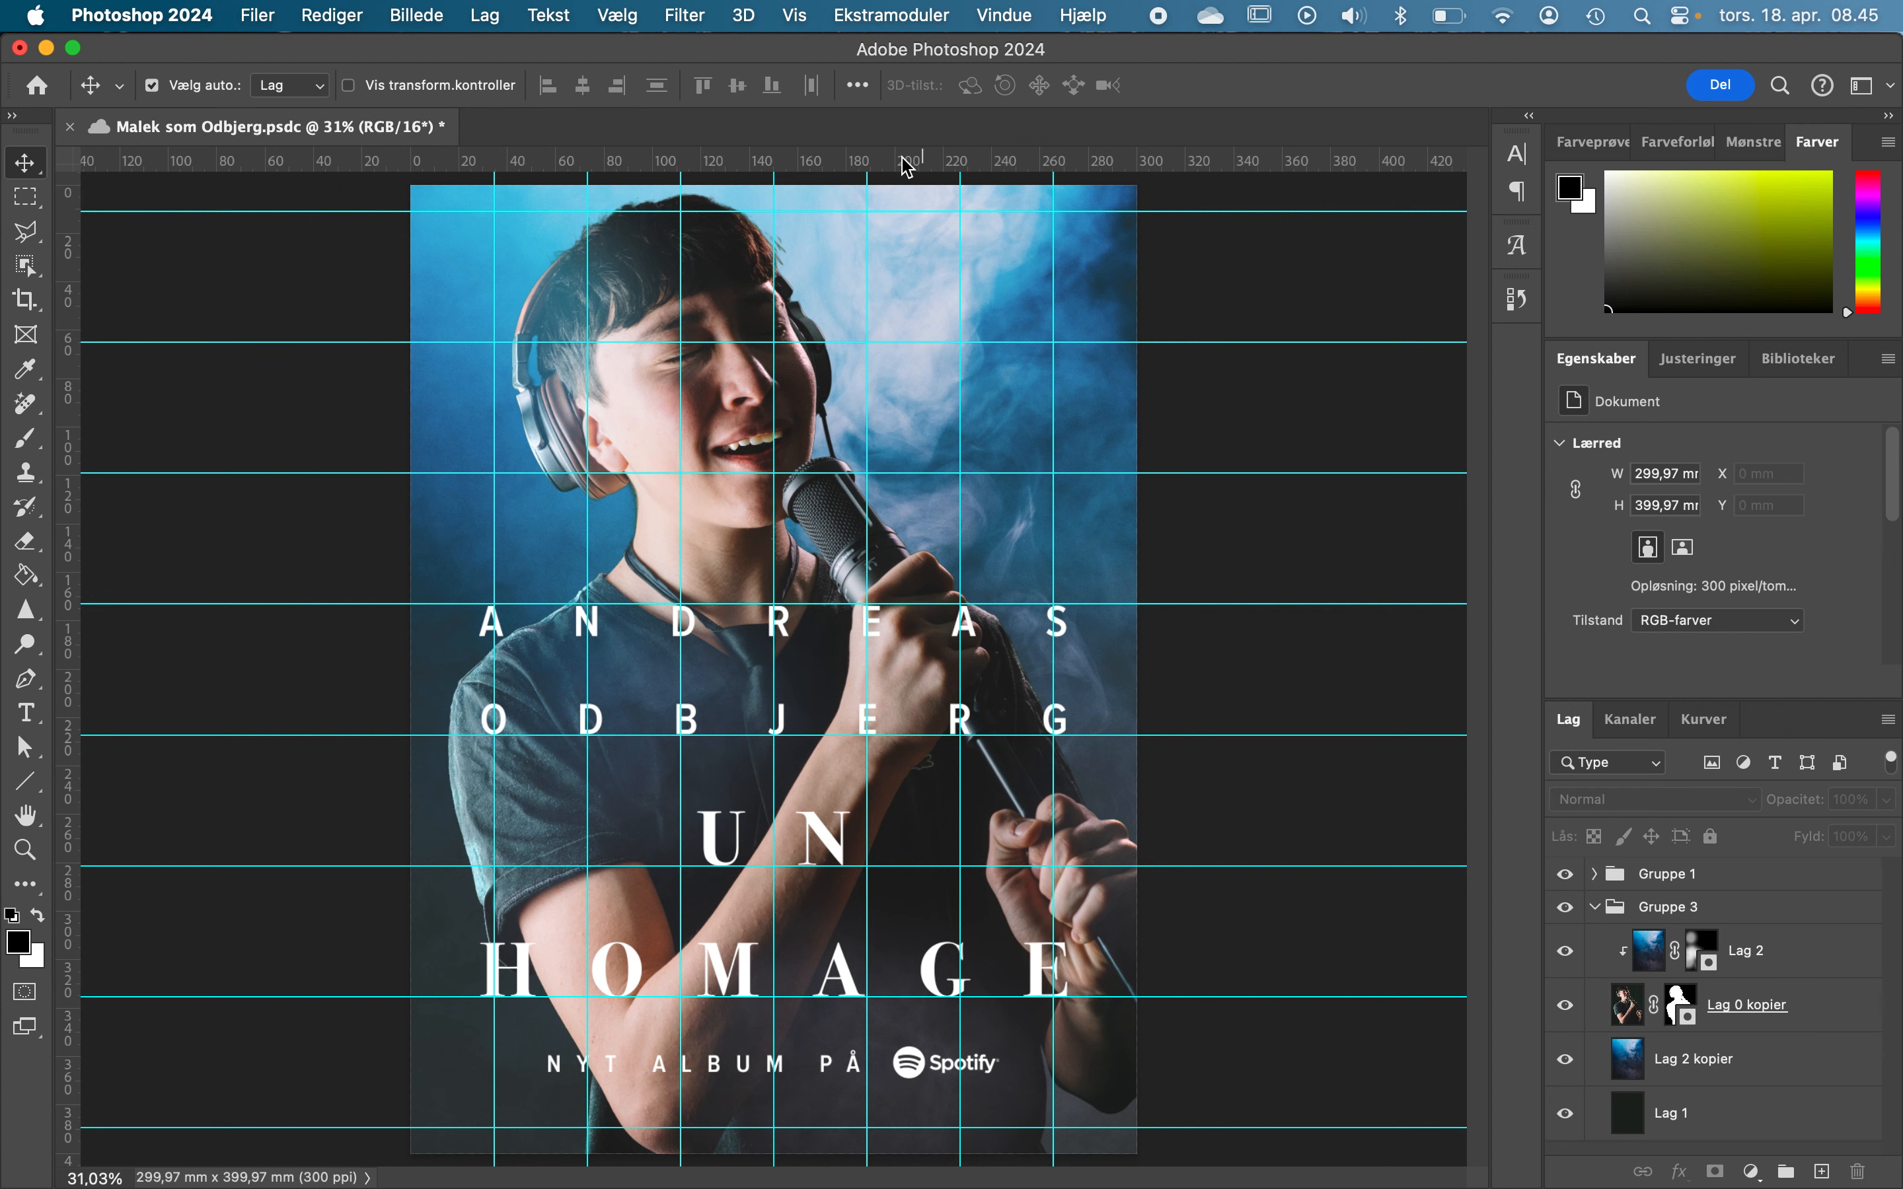
# Place ruler guides along all four edges of the poster canvas.
pyautogui.click(815, 21)
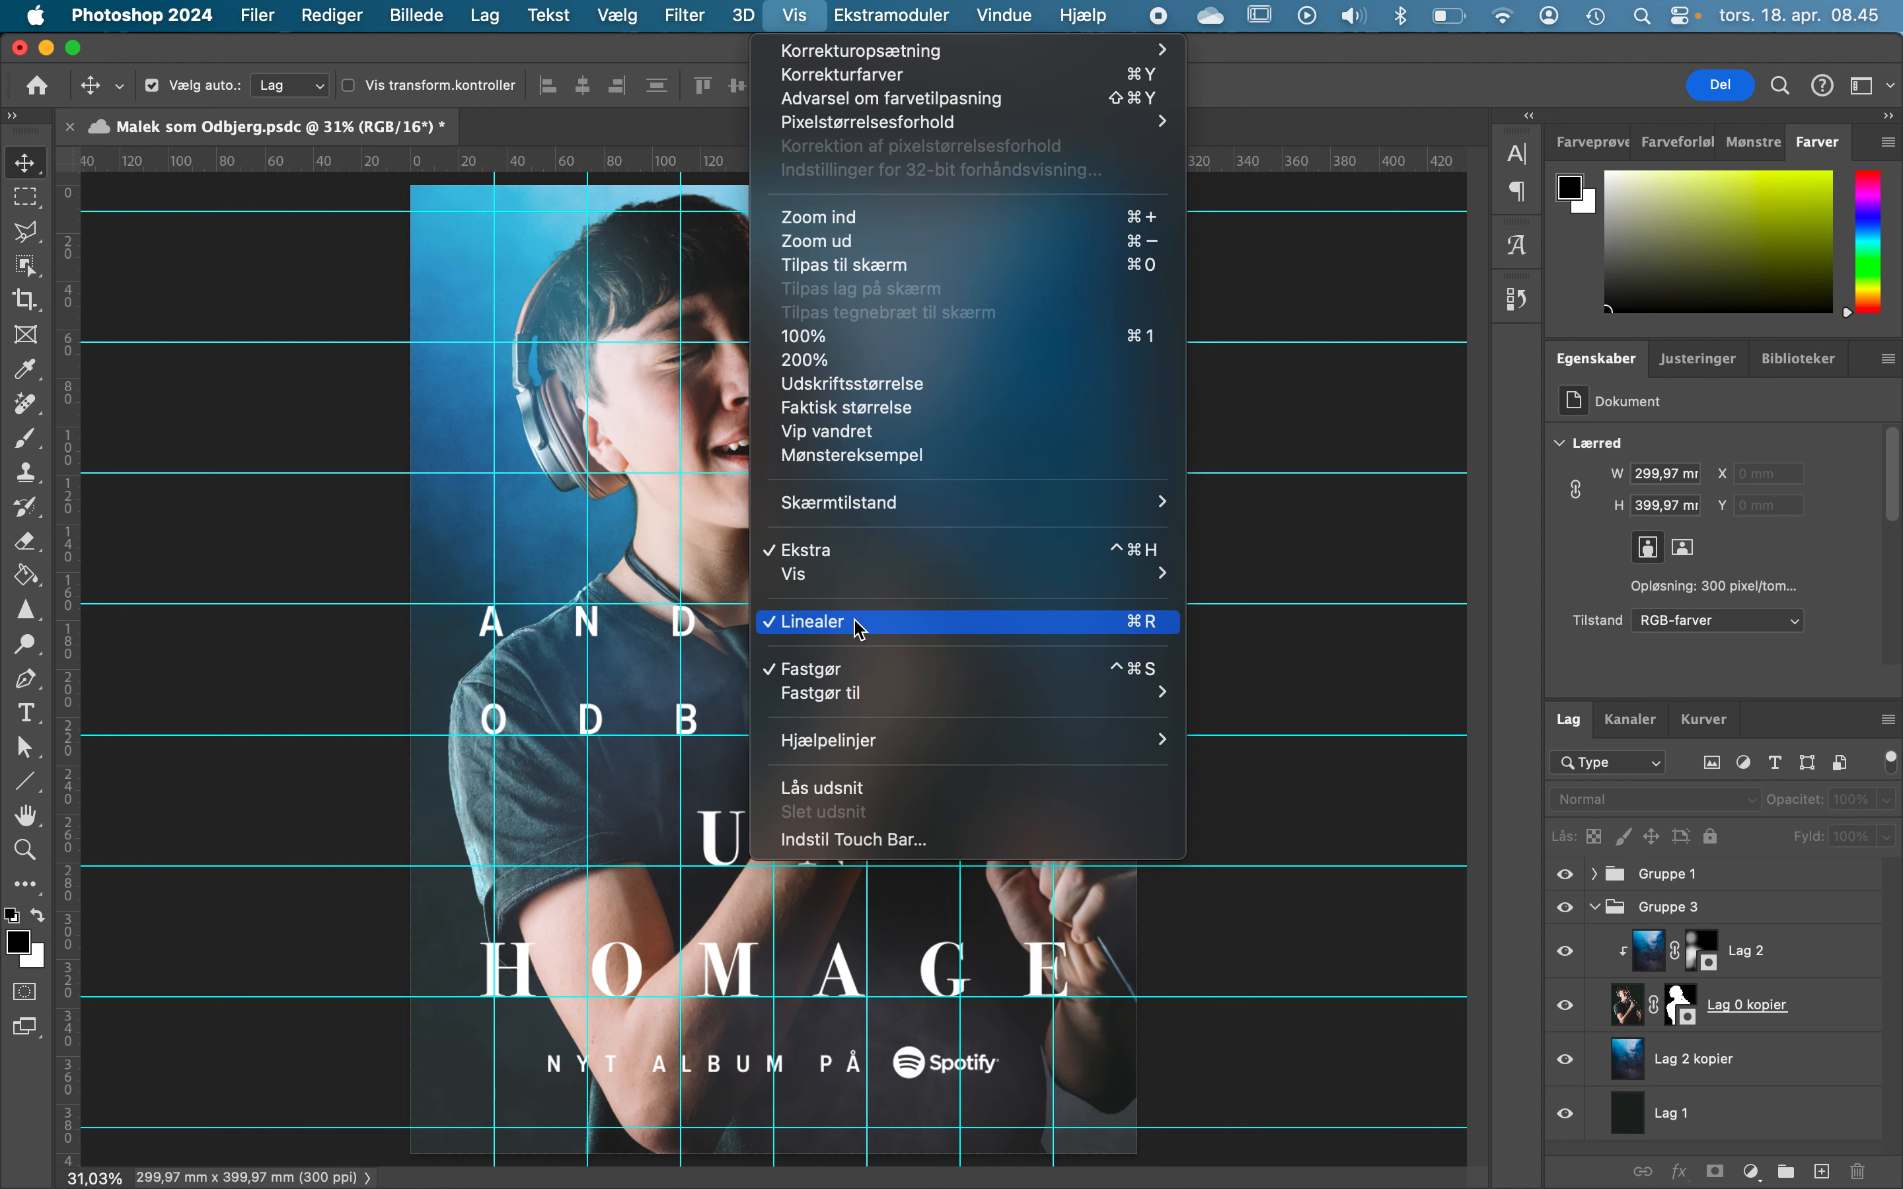
pyautogui.click(576, 160)
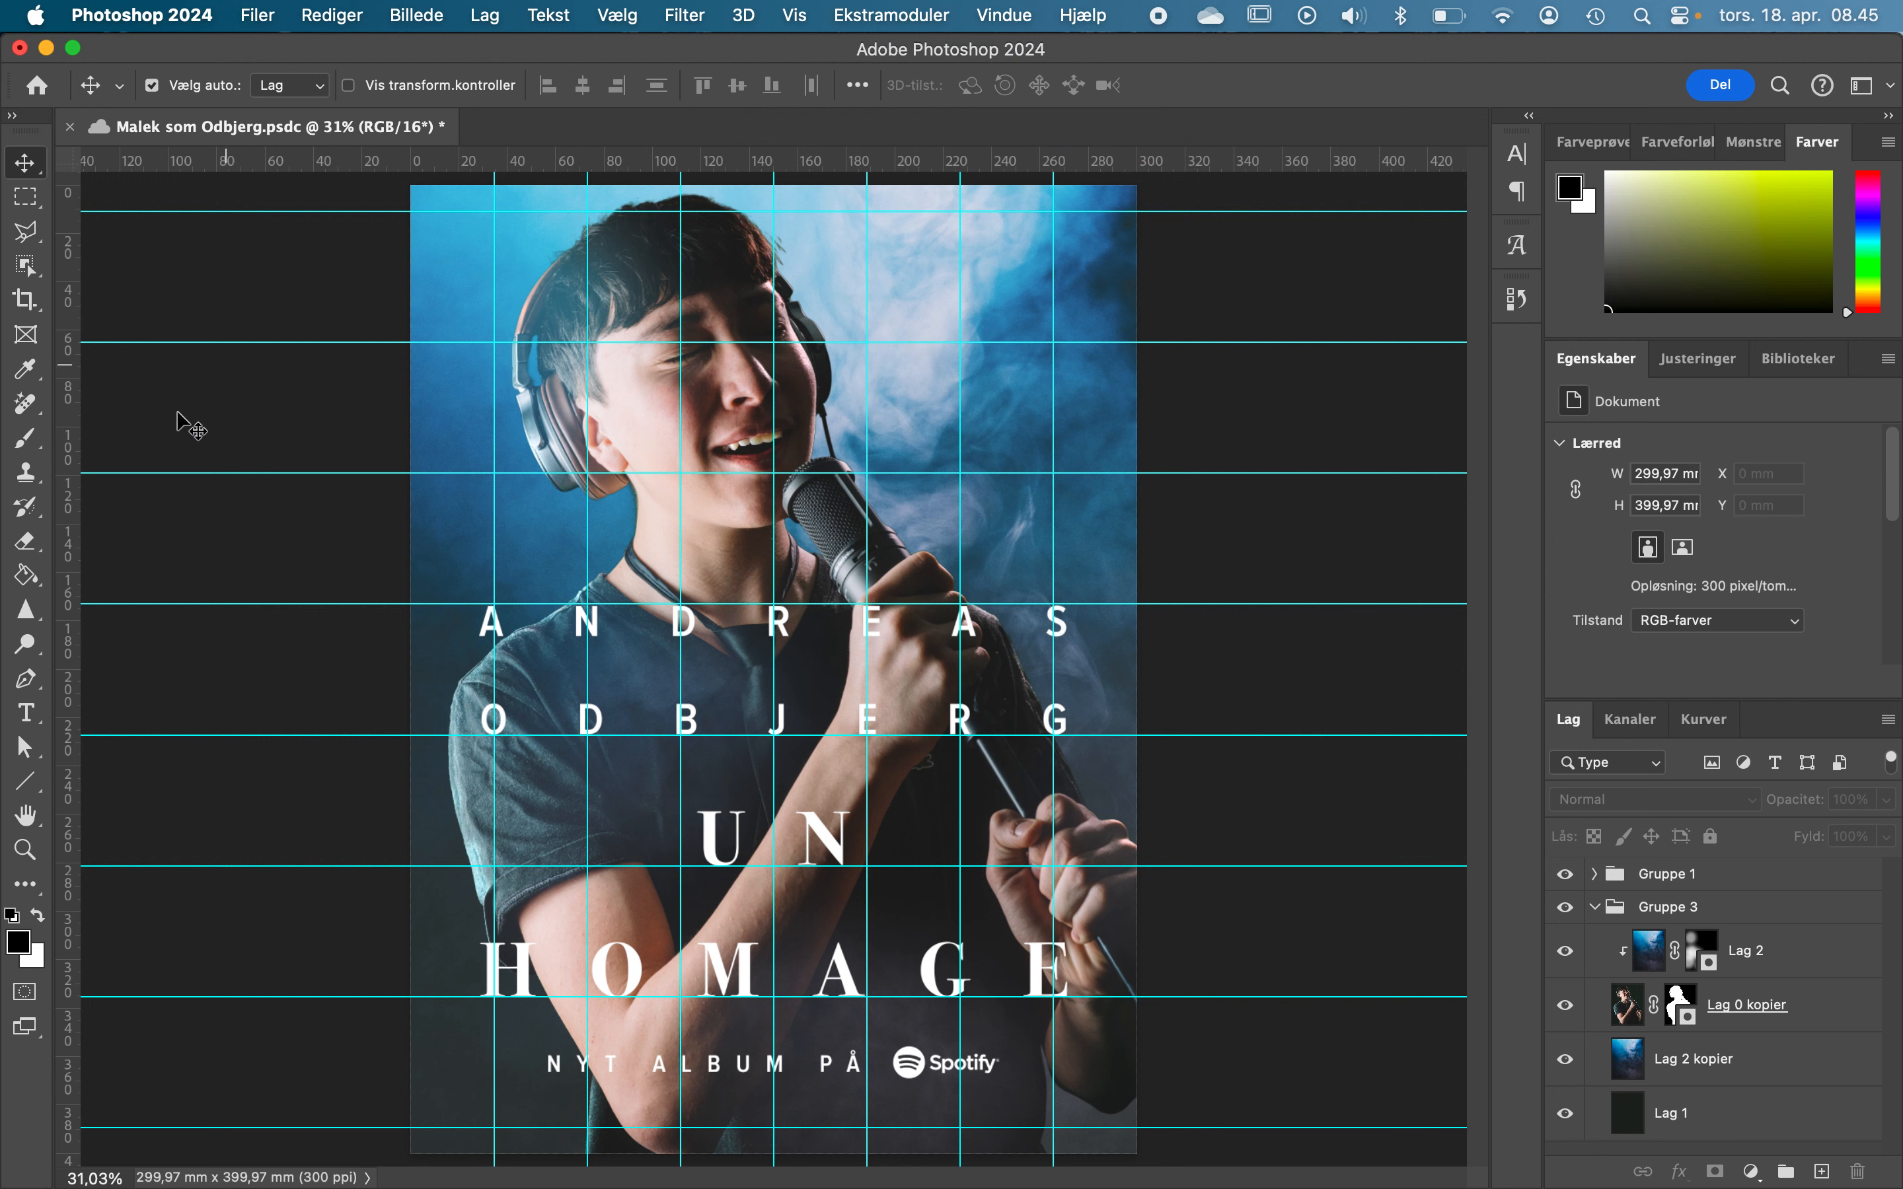
pyautogui.moveTo(71, 497); pyautogui.dragTo(402, 489)
pyautogui.moveTo(66, 574); pyautogui.dragTo(1146, 601)
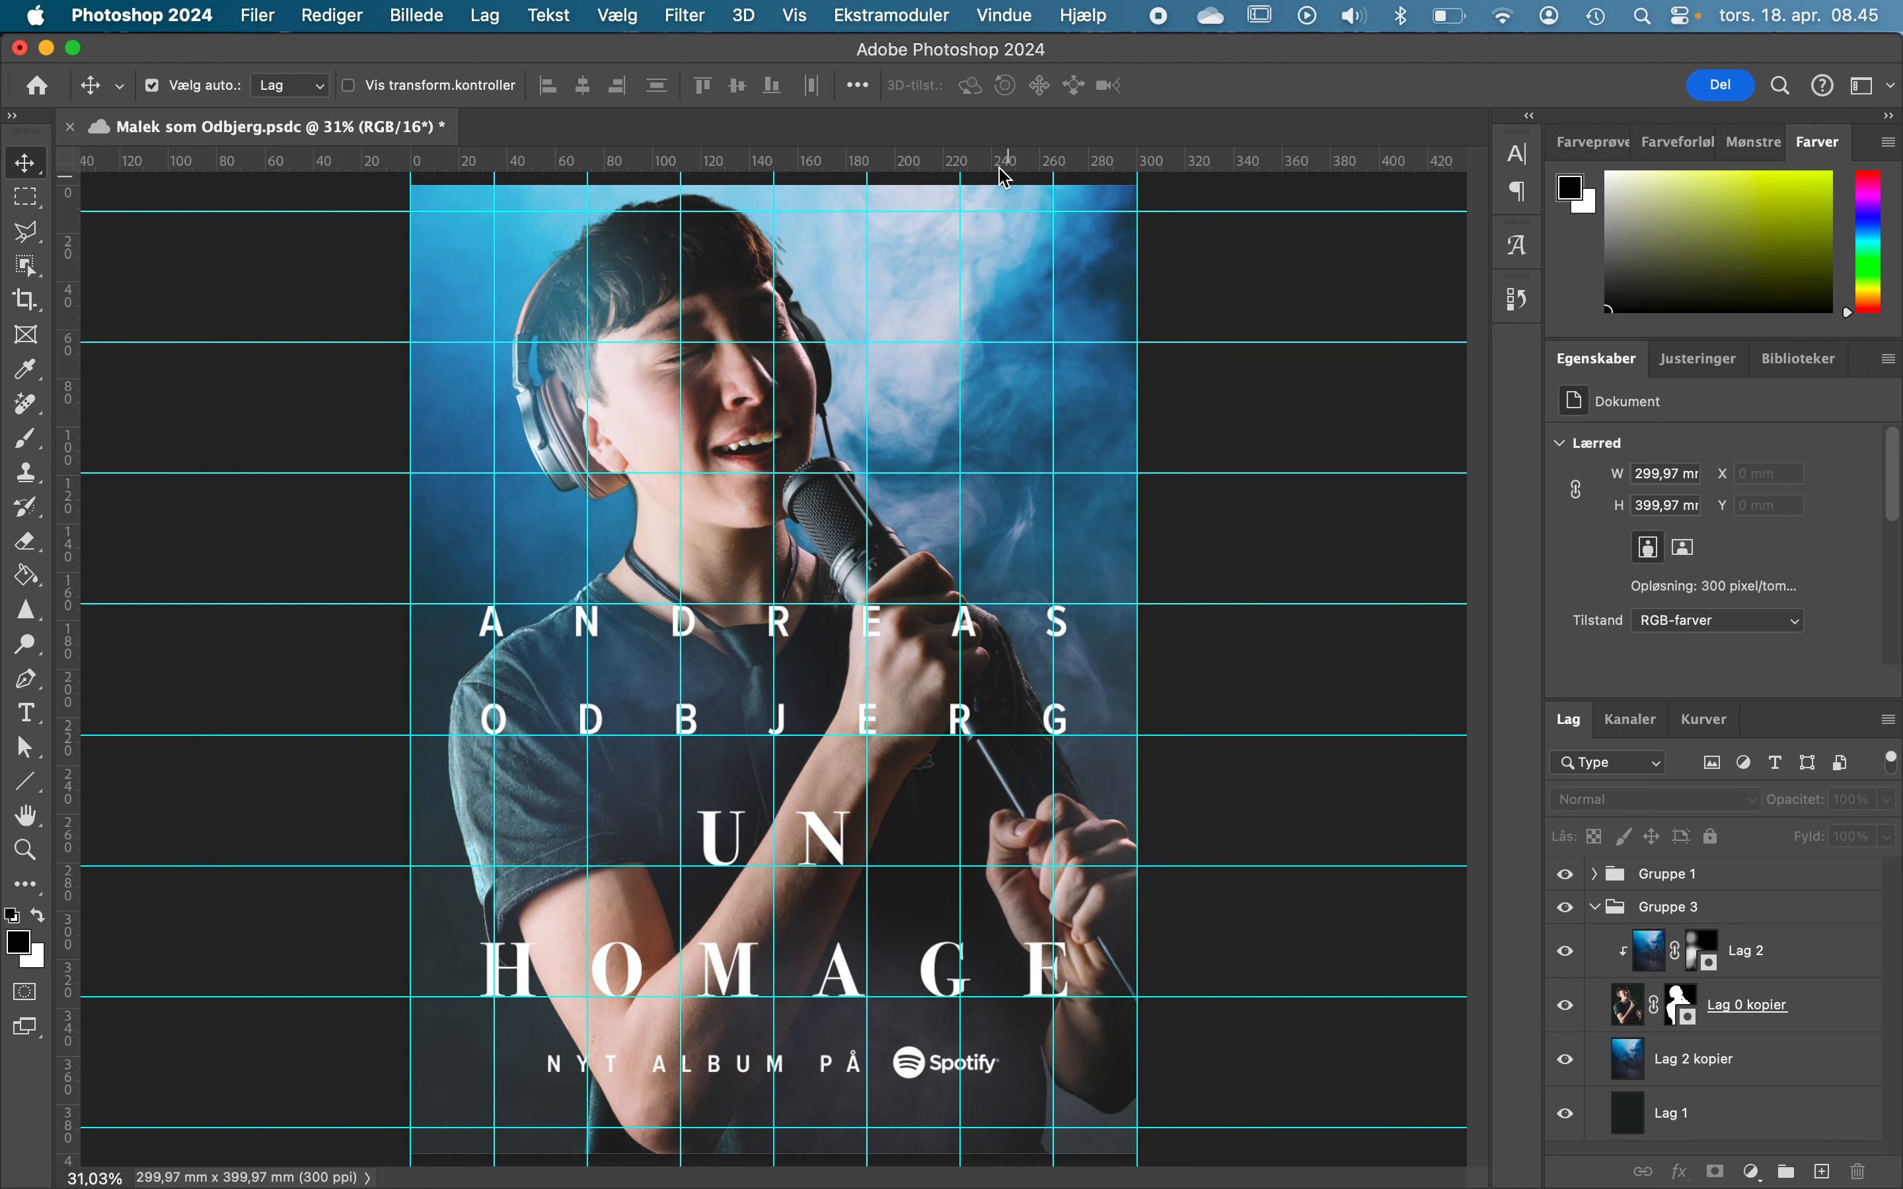
pyautogui.moveTo(917, 165); pyautogui.dragTo(927, 1150)
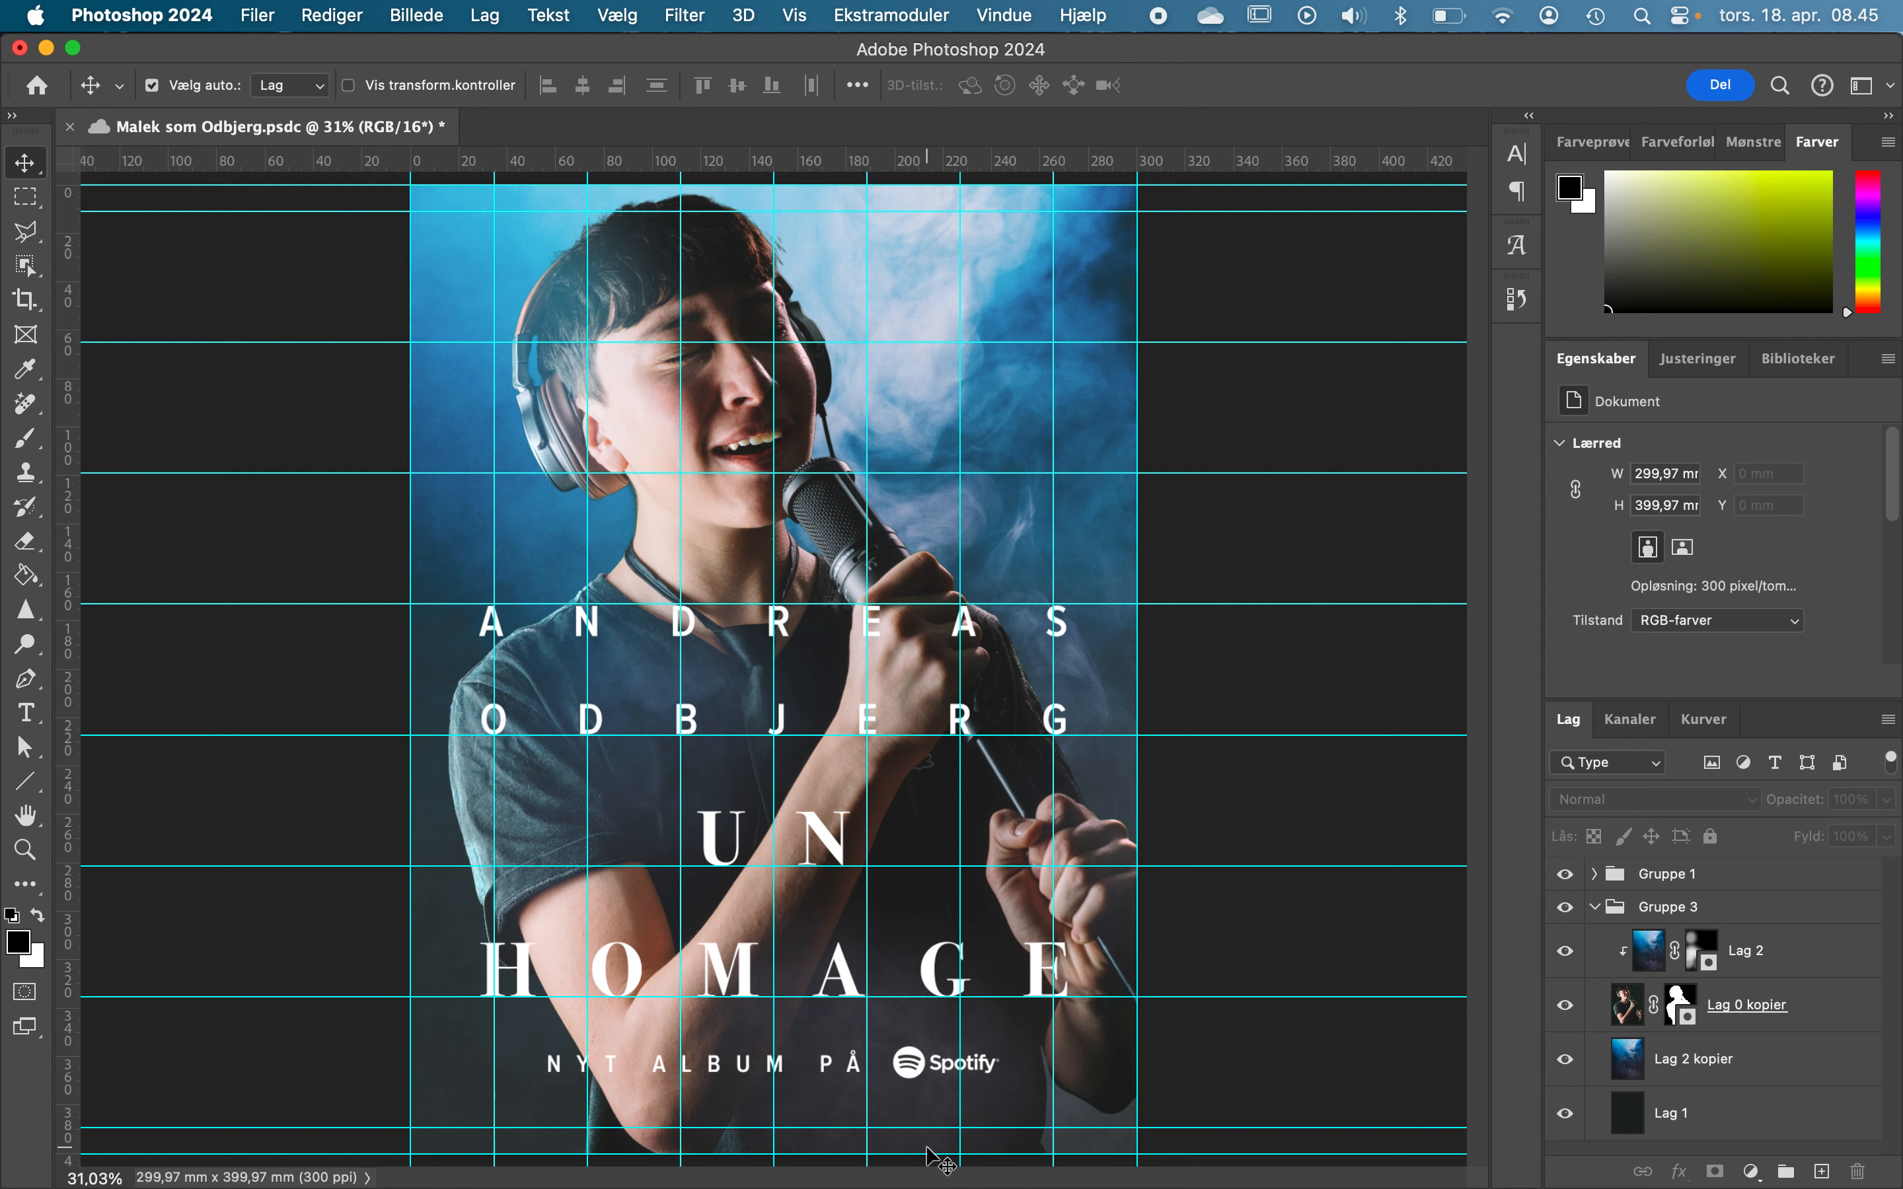
# Enlarge the canvas by a relative 4 mm in both width and height, anchored at the centre.
pyautogui.click(409, 8)
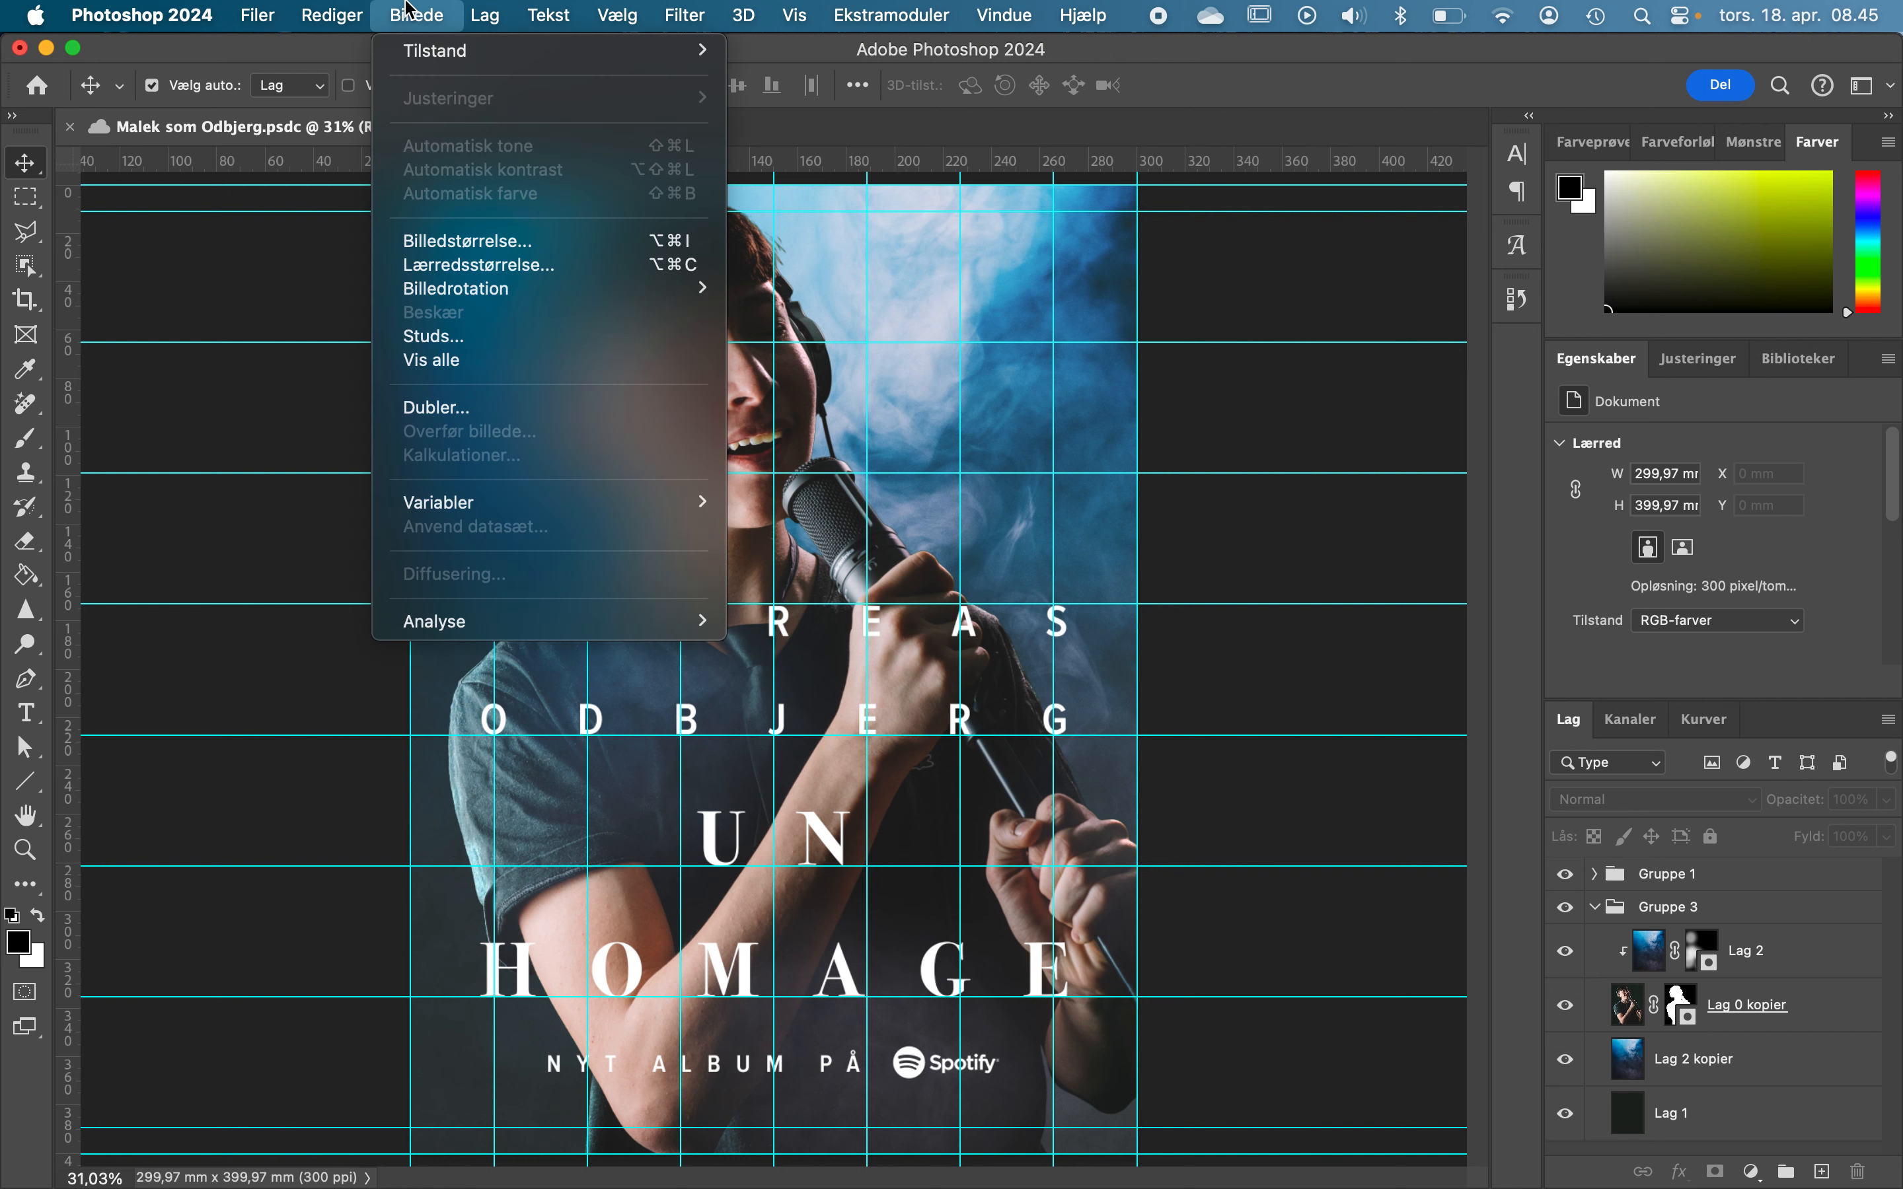
pyautogui.click(513, 267)
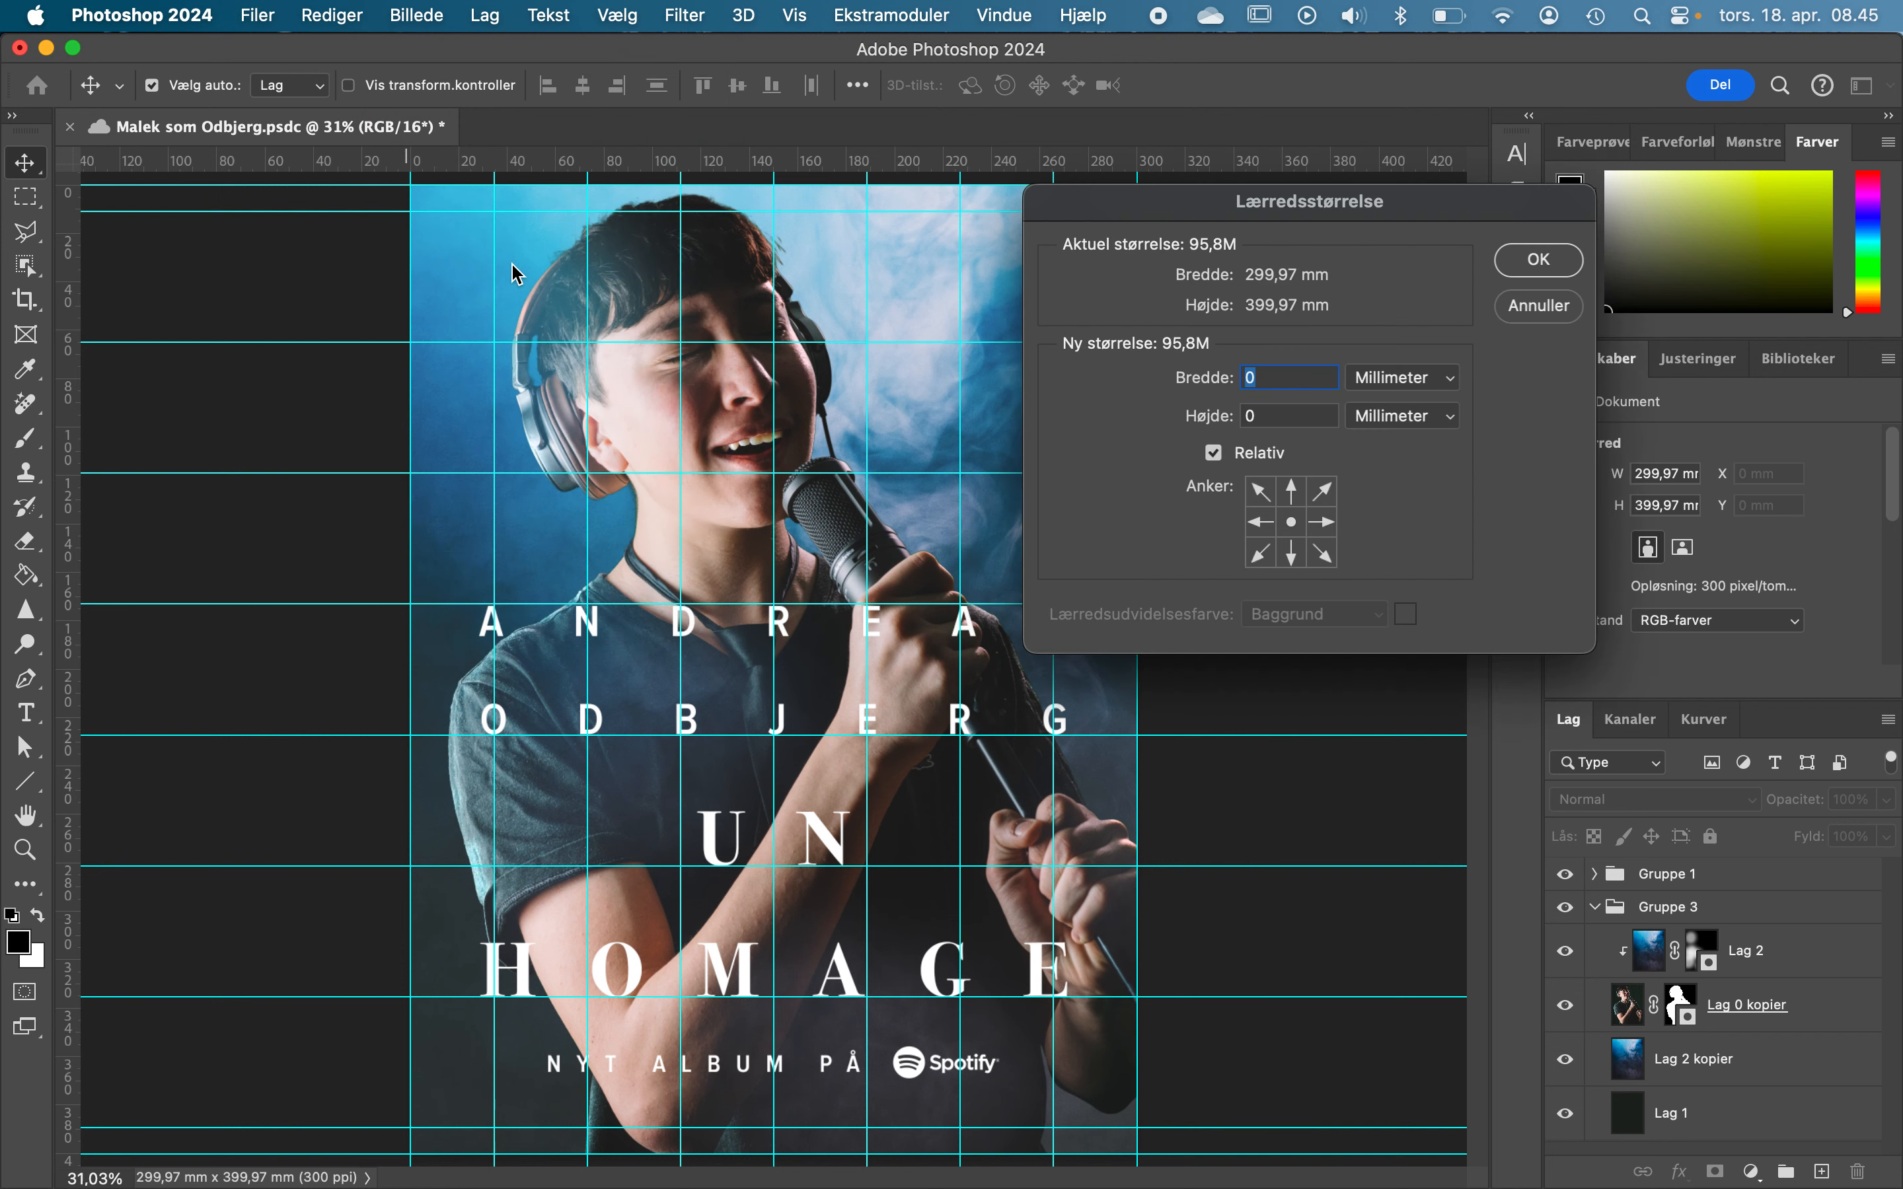
pyautogui.click(1215, 454)
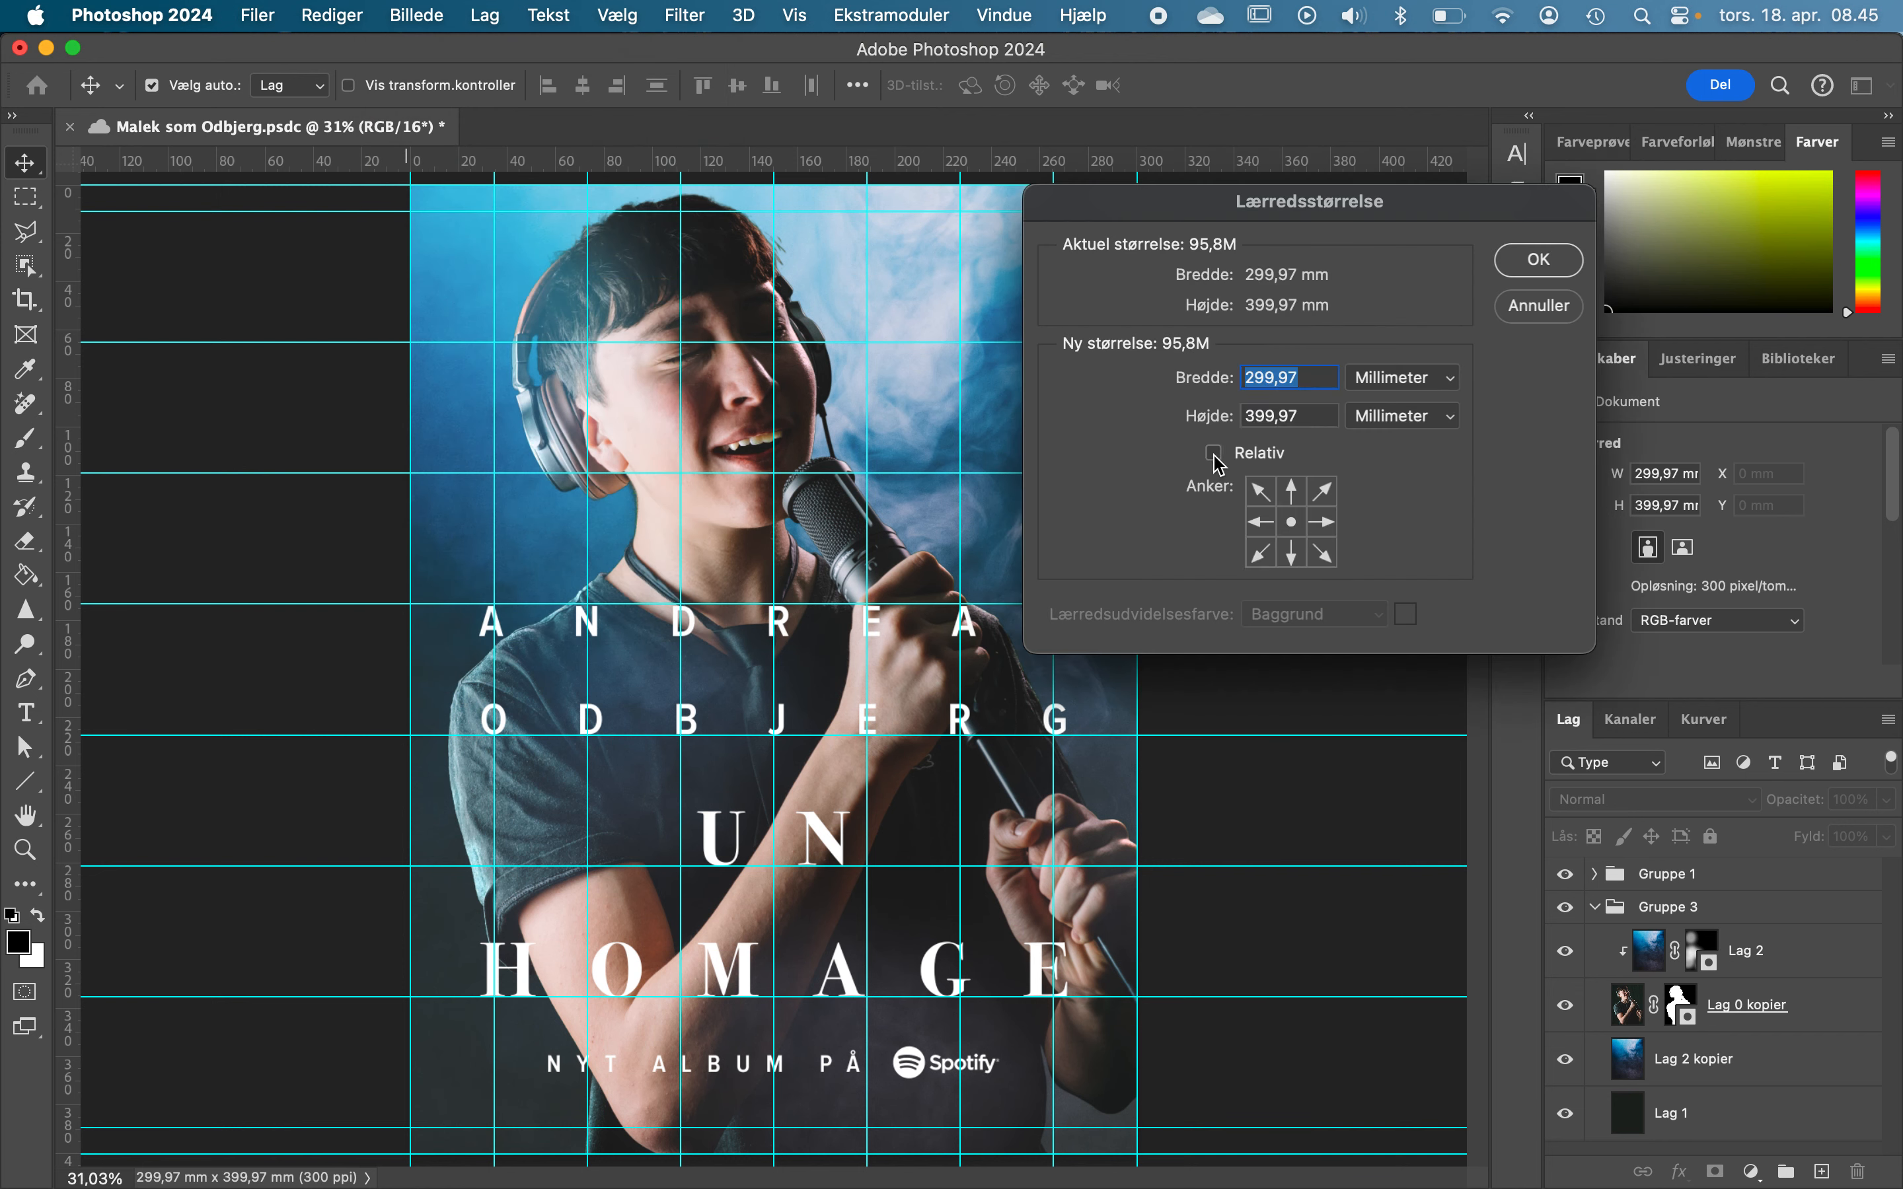
pyautogui.click(1215, 454)
pyautogui.write('4')
pyautogui.click(1262, 417)
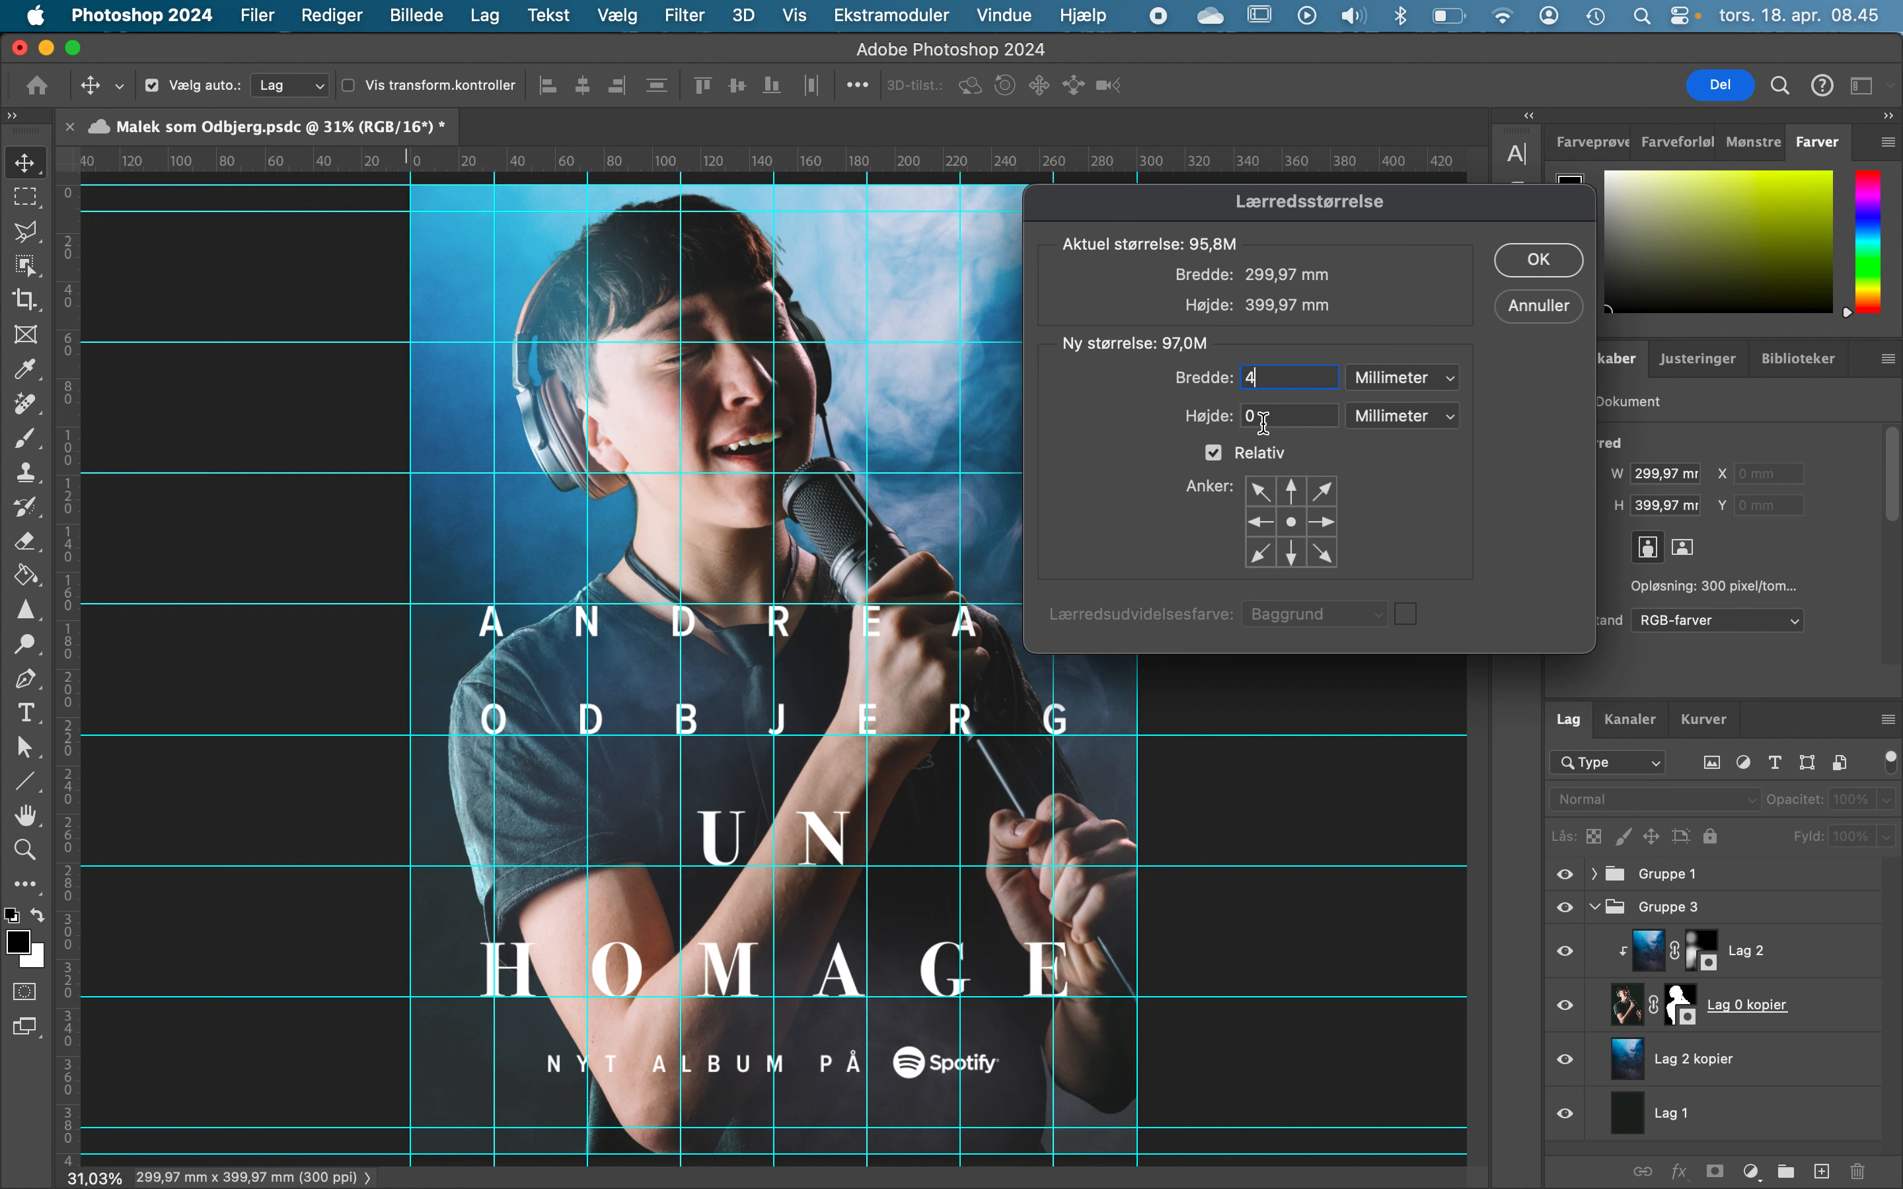
pyautogui.write('4')
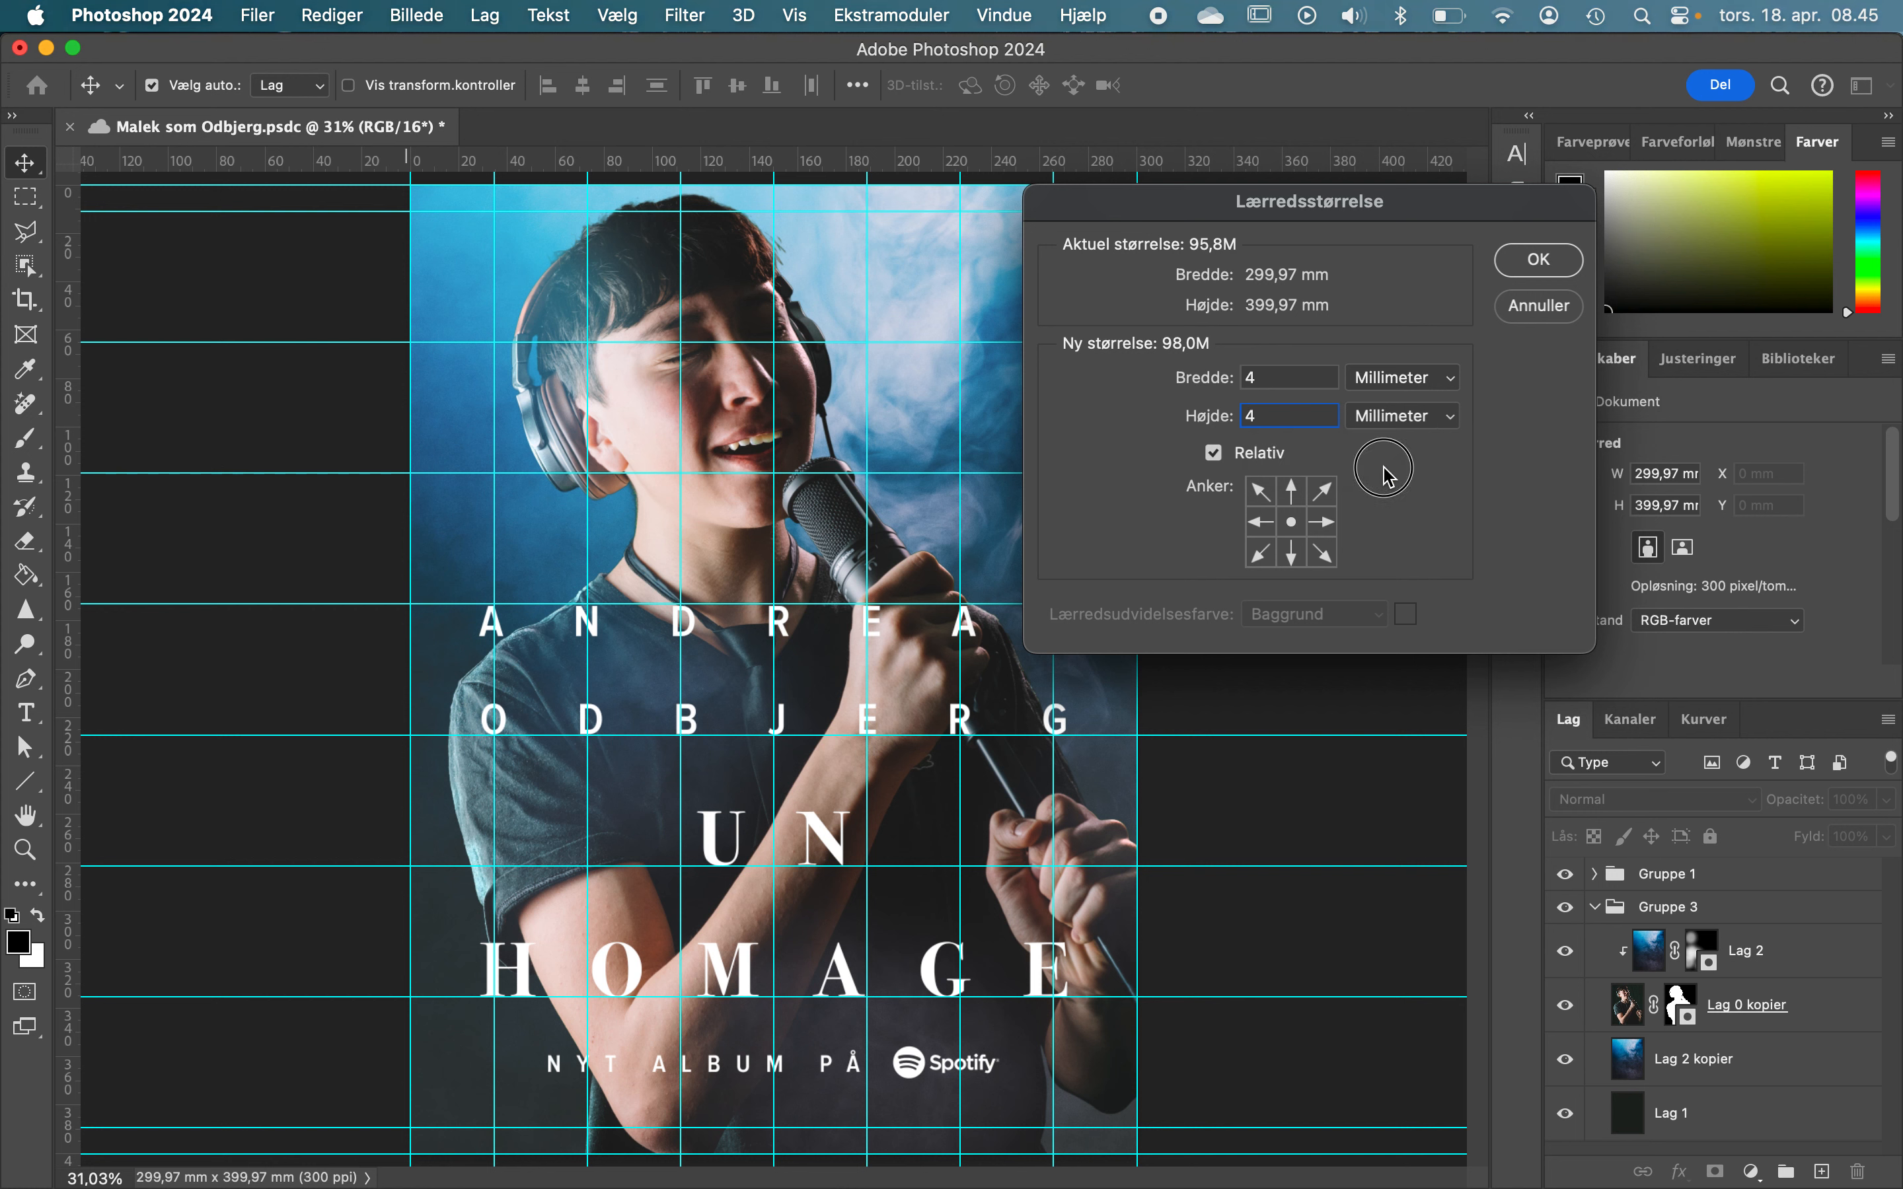
pyautogui.click(1441, 380)
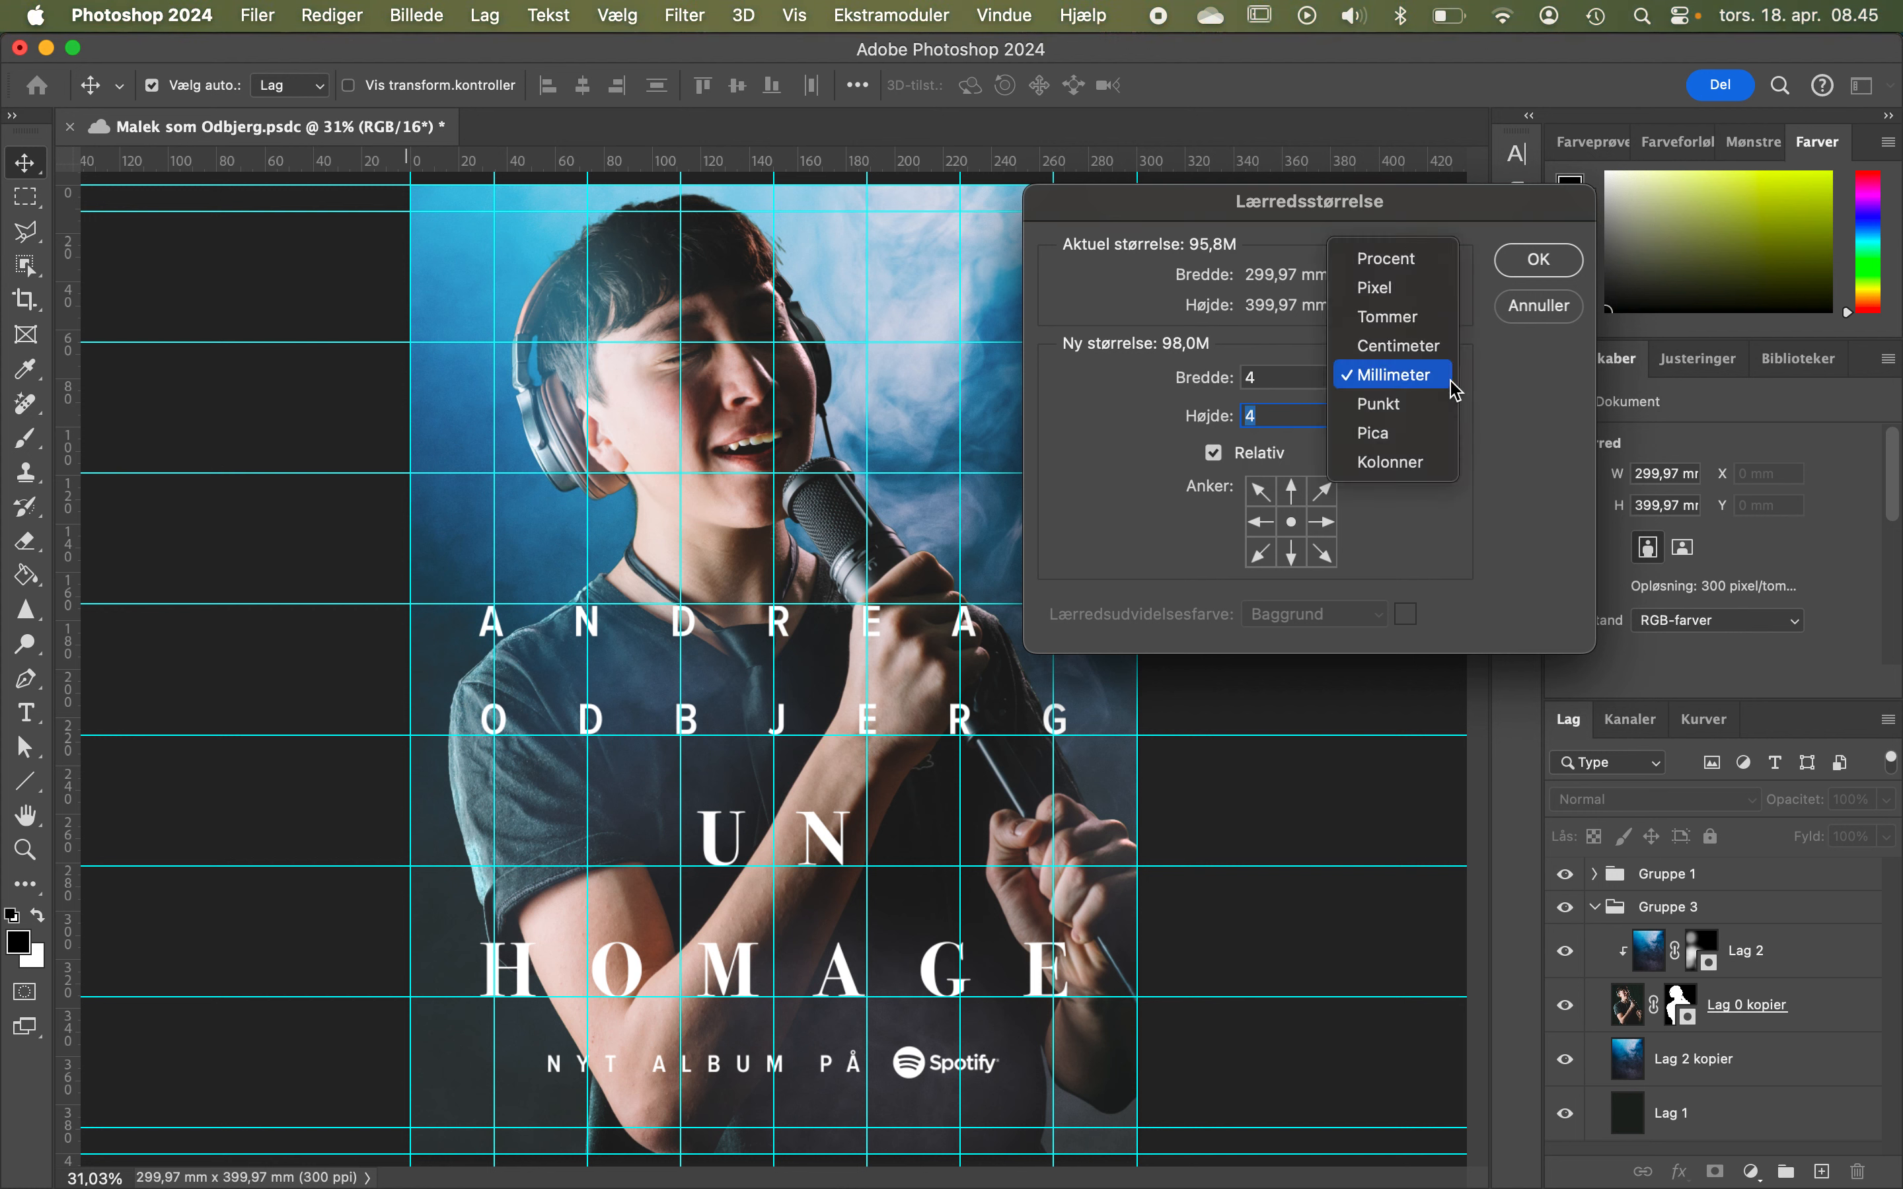
pyautogui.click(1431, 383)
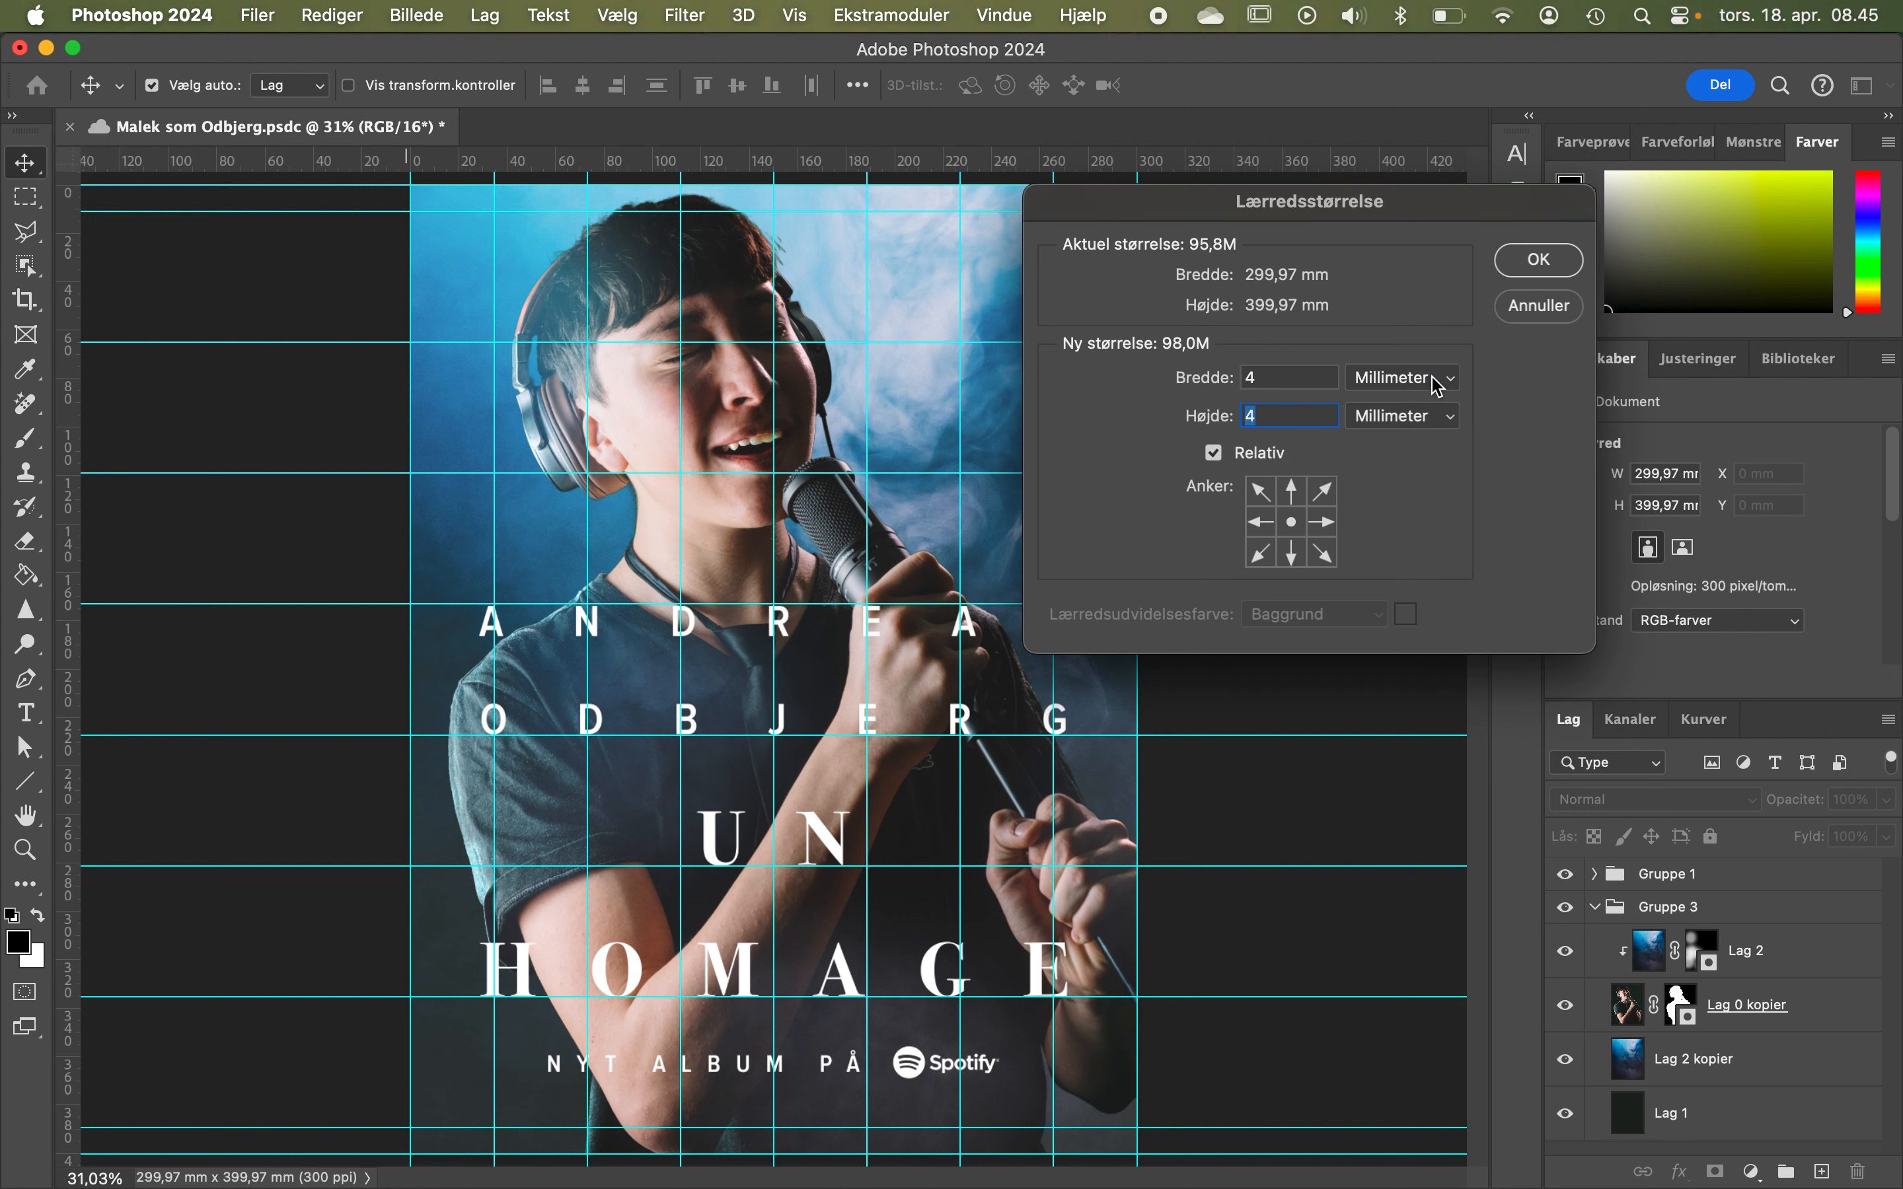
pyautogui.click(1541, 268)
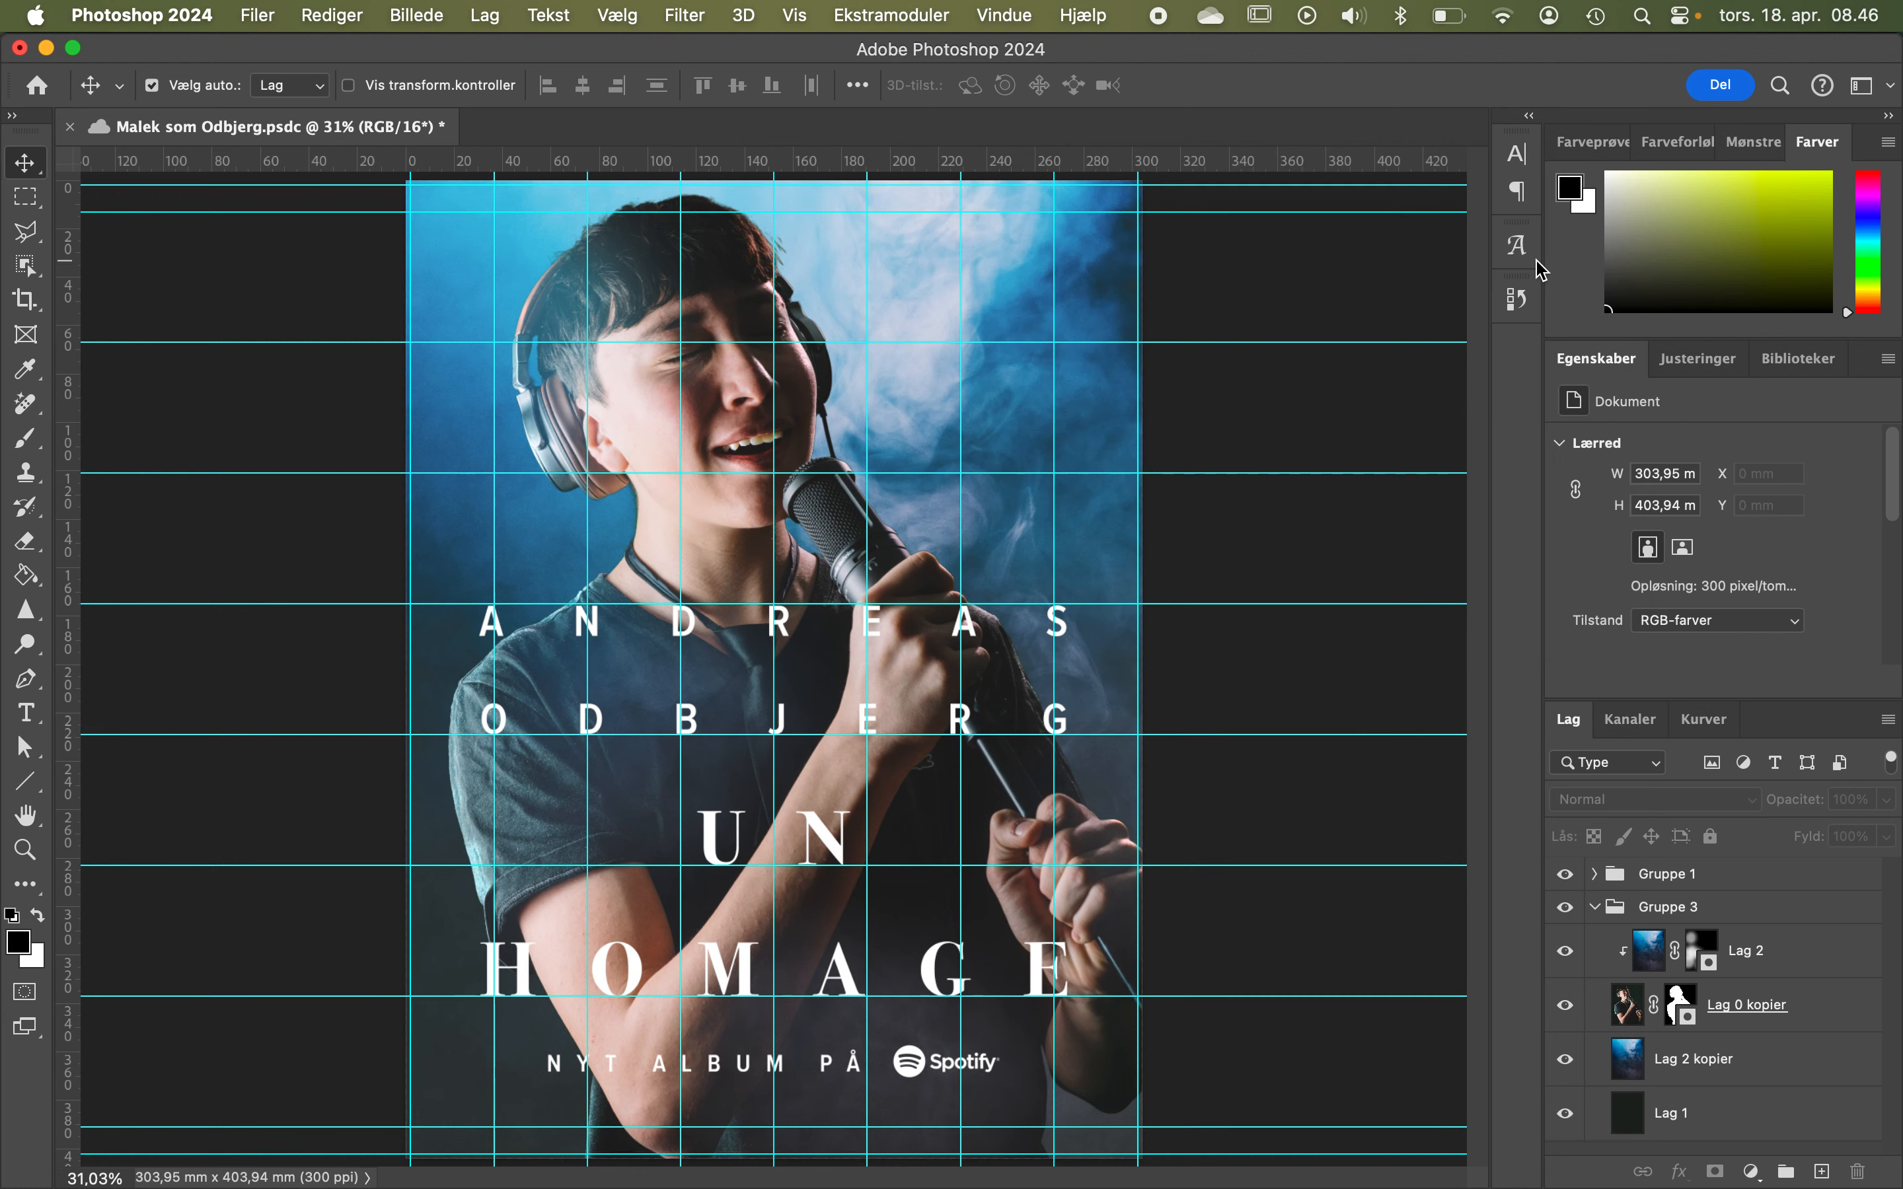
# Examine the added bleed between the edge guides and the new canvas boundary at the poster's top-left and bottom-right corners.
pyautogui.scroll(2, 408, 190)
pyautogui.scroll(2, 409, 189)
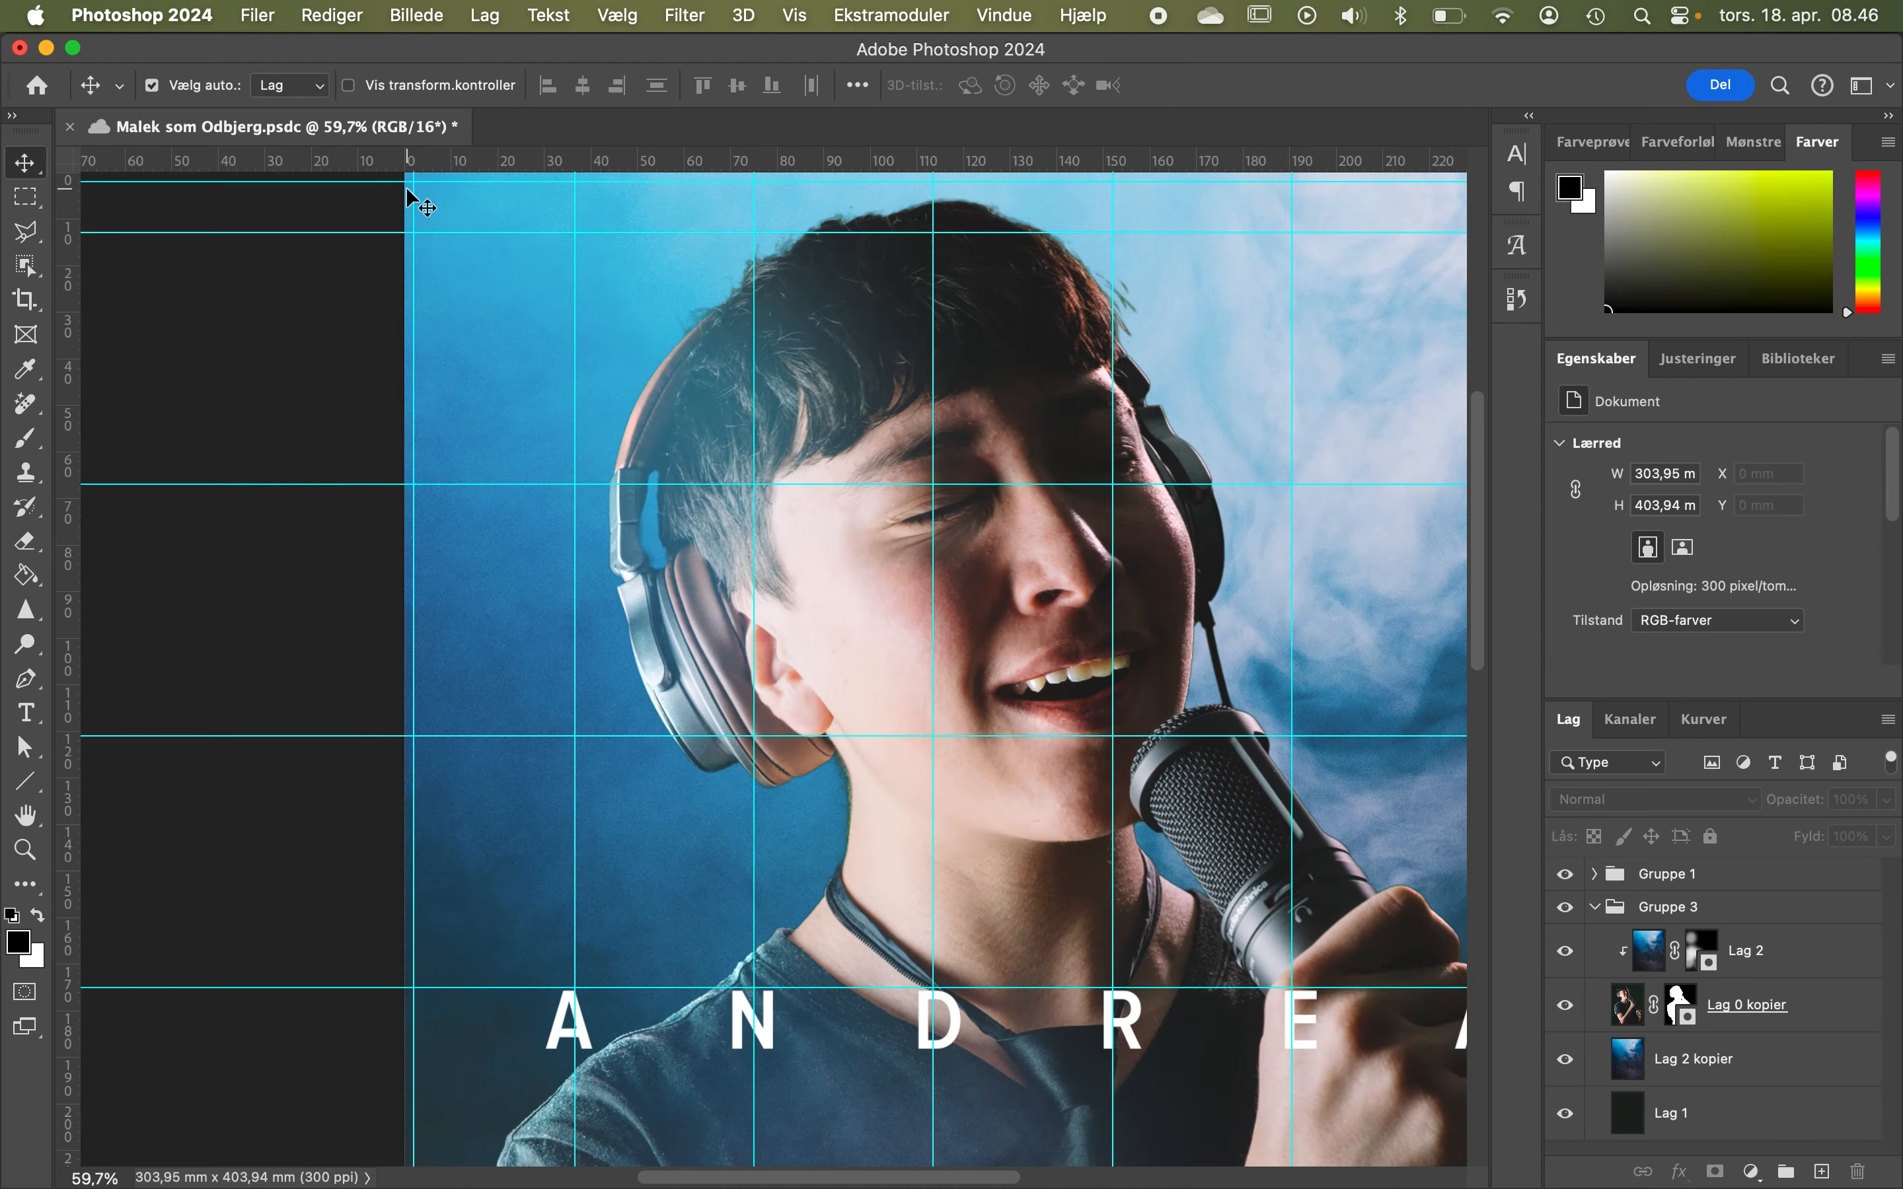
pyautogui.scroll(2, 405, 307)
pyautogui.scroll(4, 405, 307)
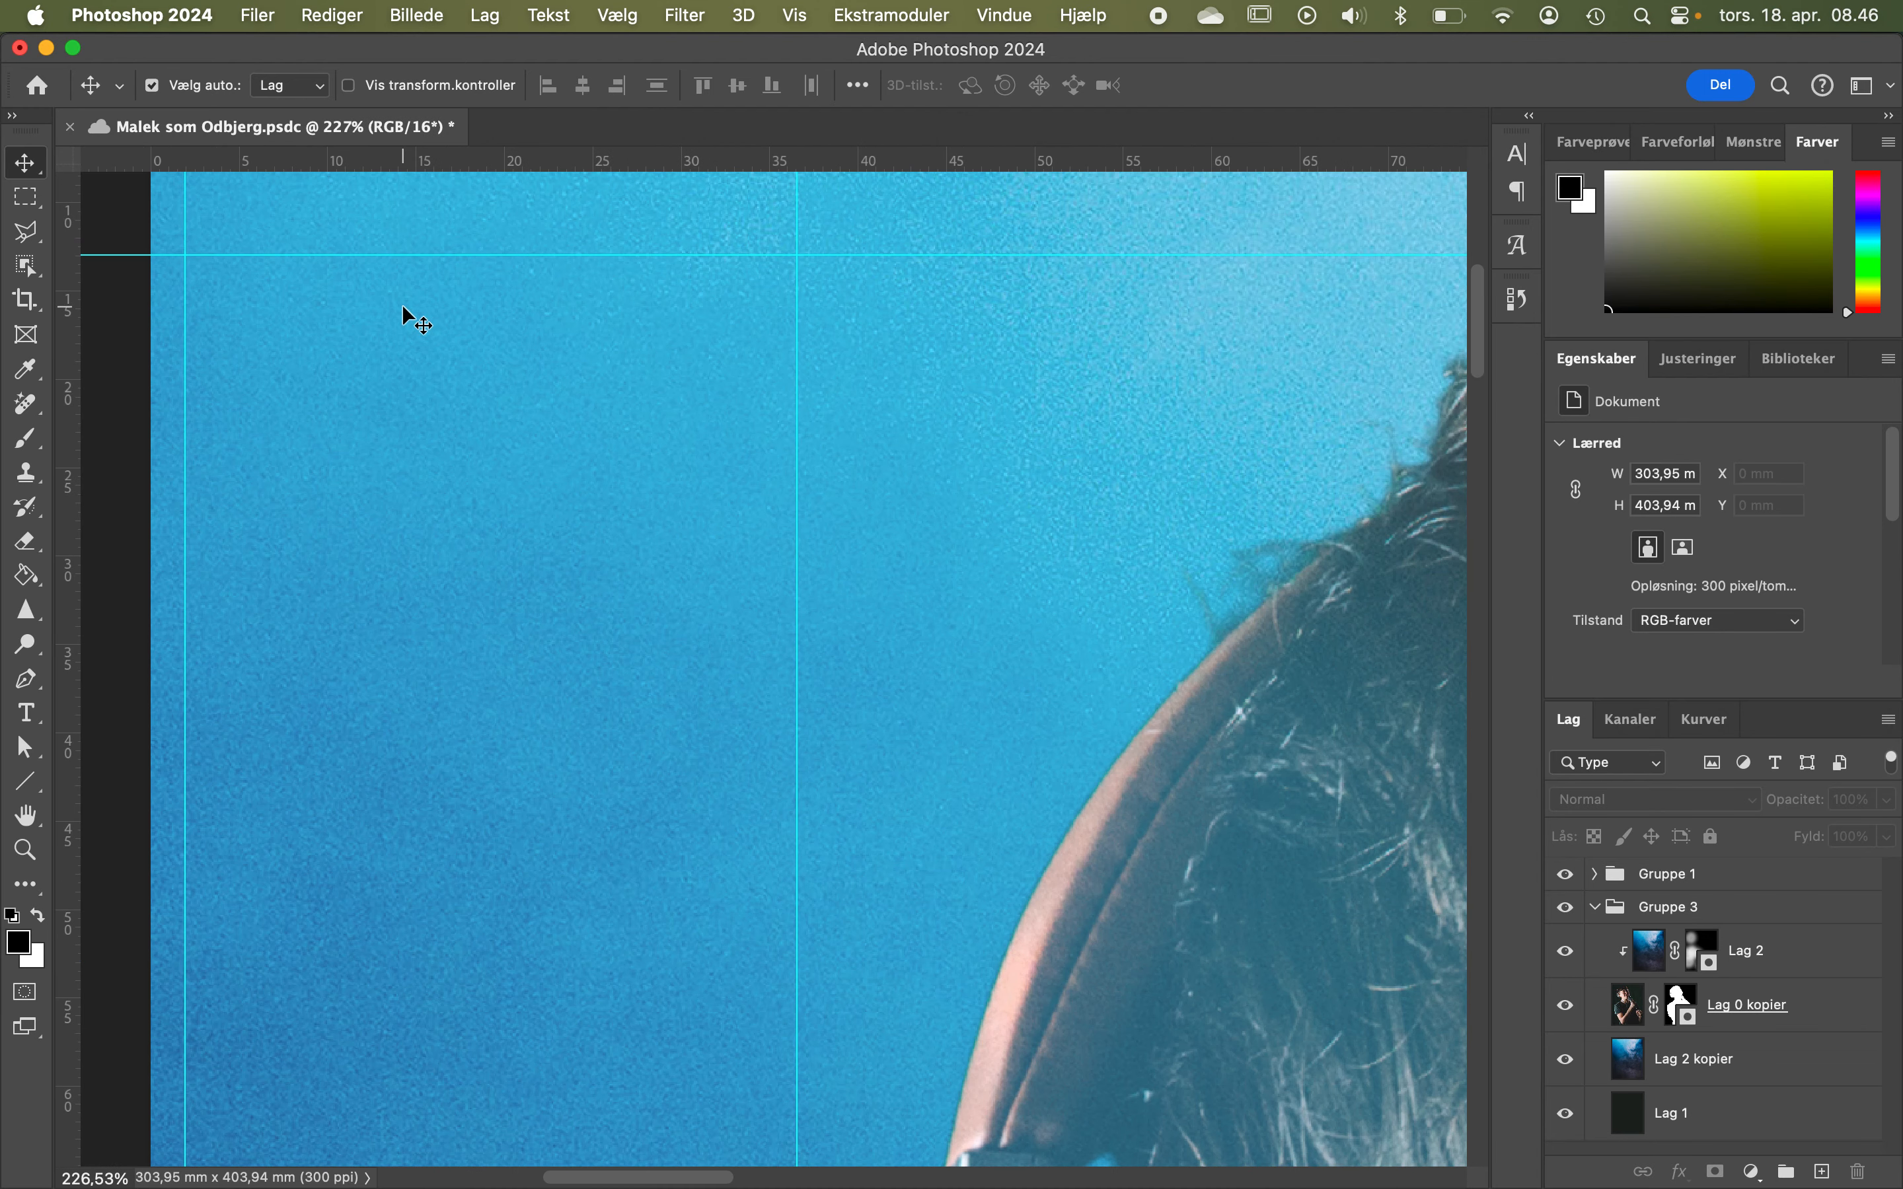
pyautogui.scroll(8, 404, 309)
pyautogui.hscroll(-3, 405, 309)
pyautogui.scroll(-2, 404, 314)
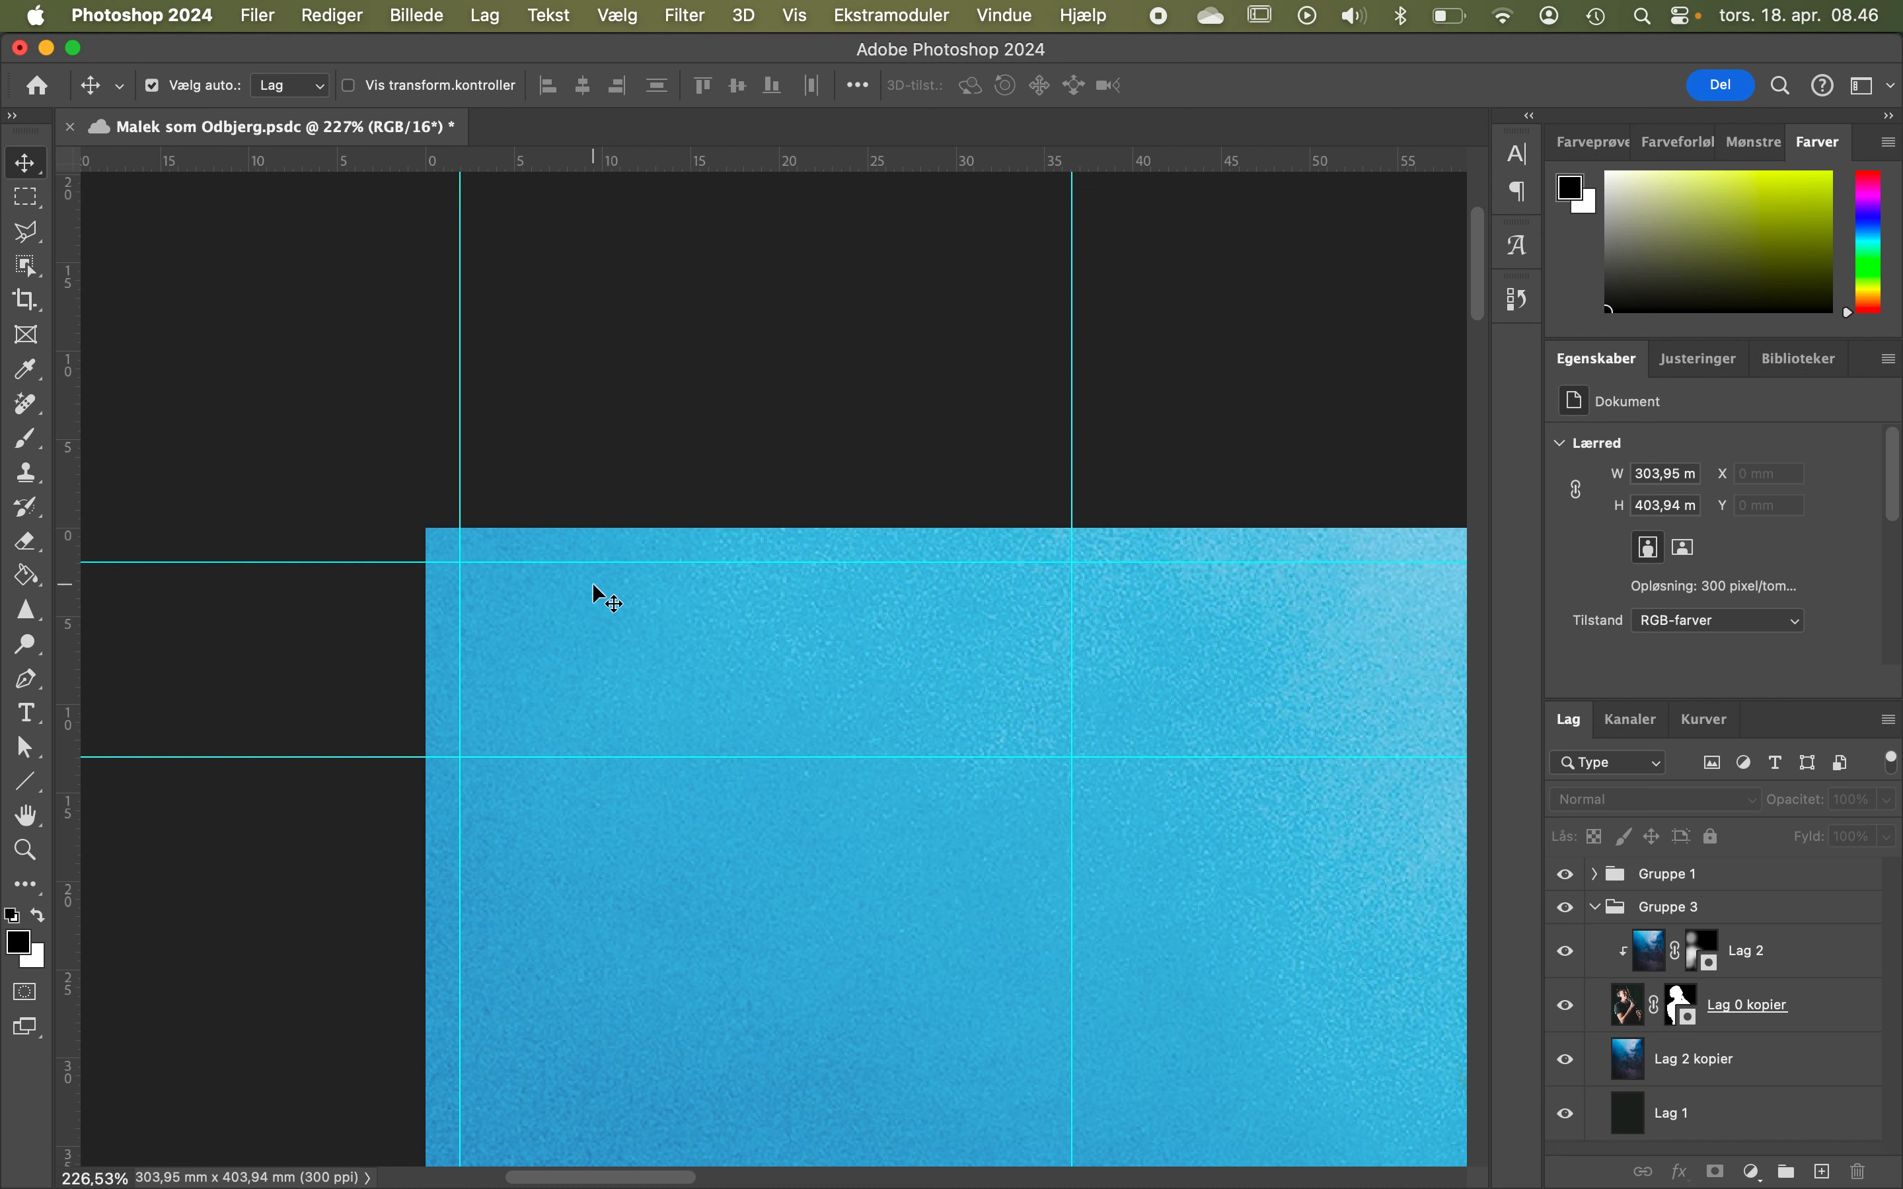
pyautogui.scroll(-7, 591, 583)
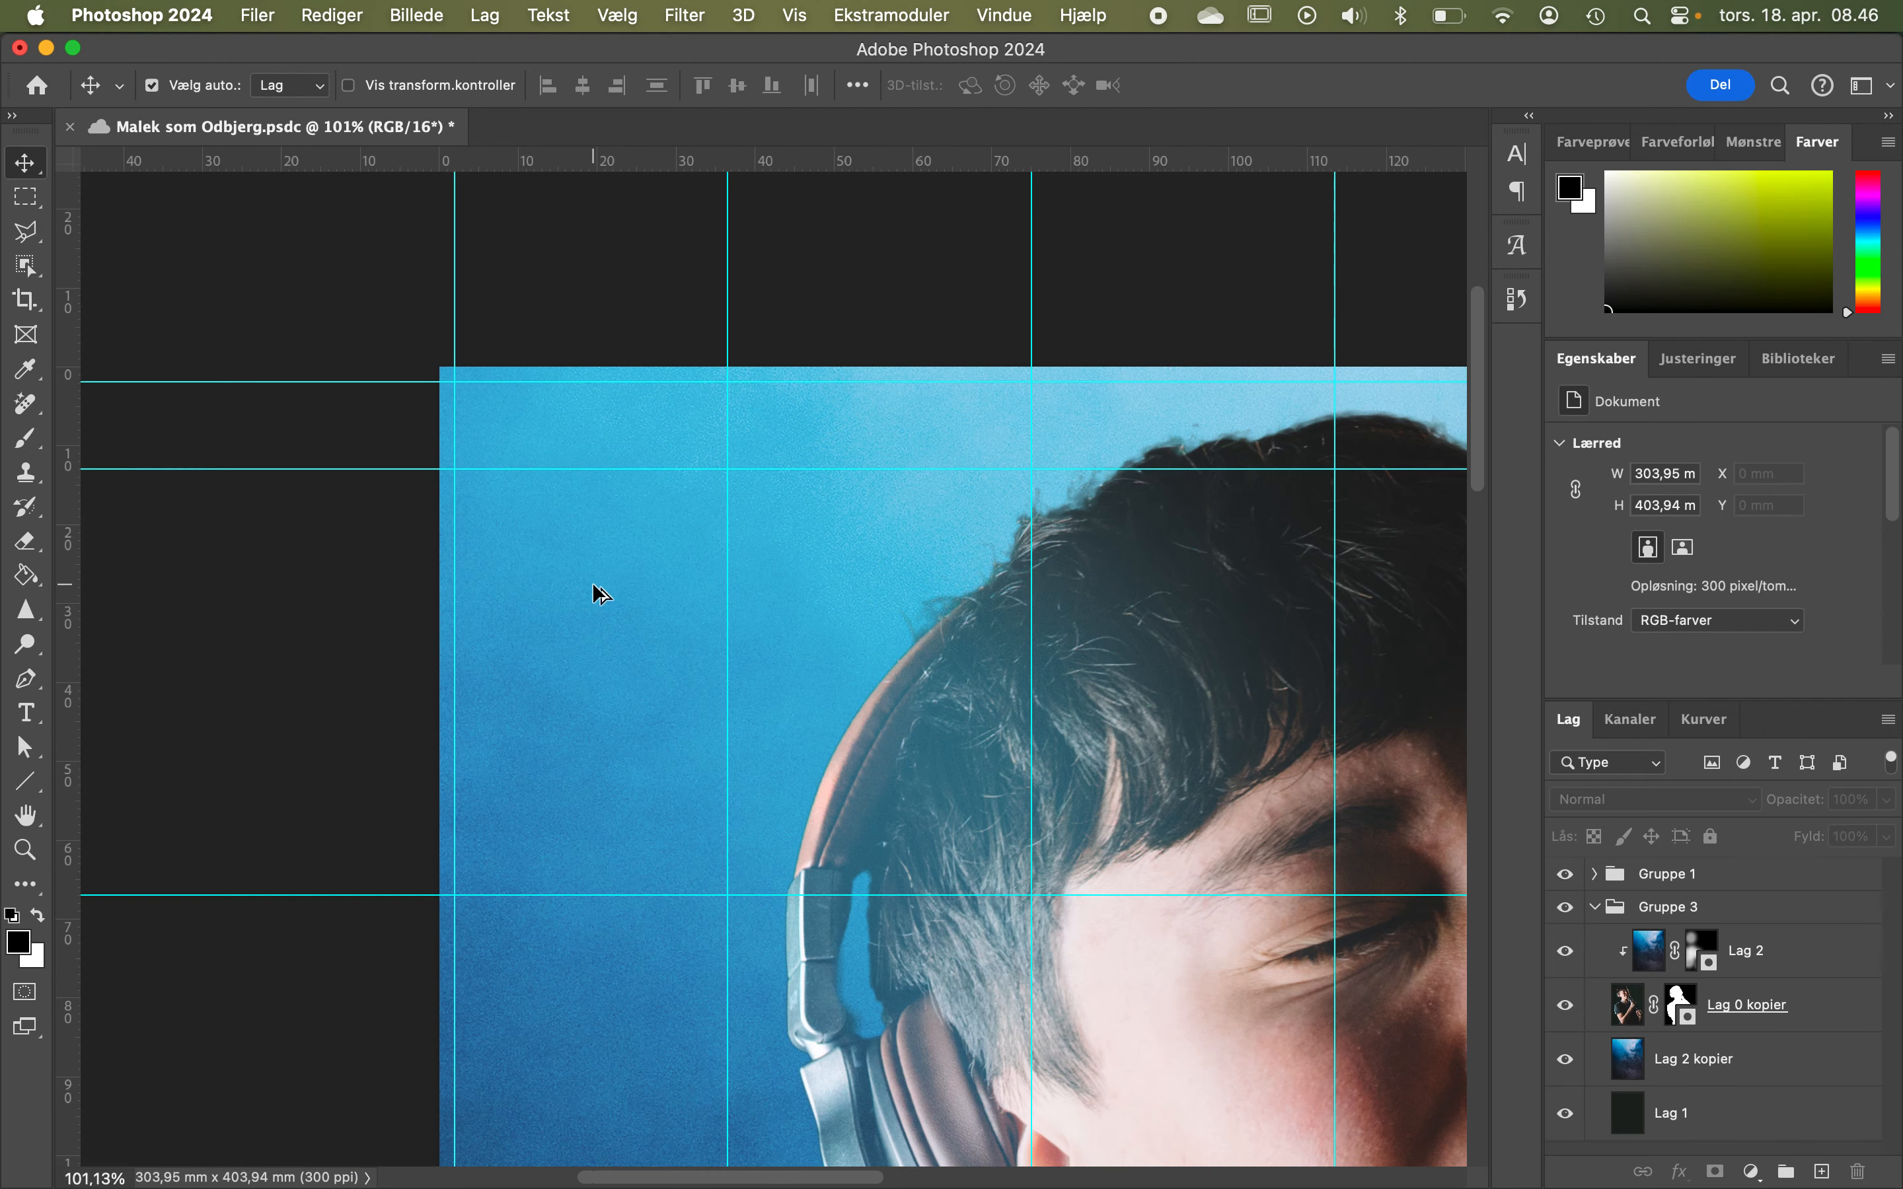
pyautogui.hscroll(2, 591, 582)
pyautogui.scroll(-1, 591, 583)
pyautogui.scroll(-15, 593, 585)
pyautogui.hscroll(15, 593, 585)
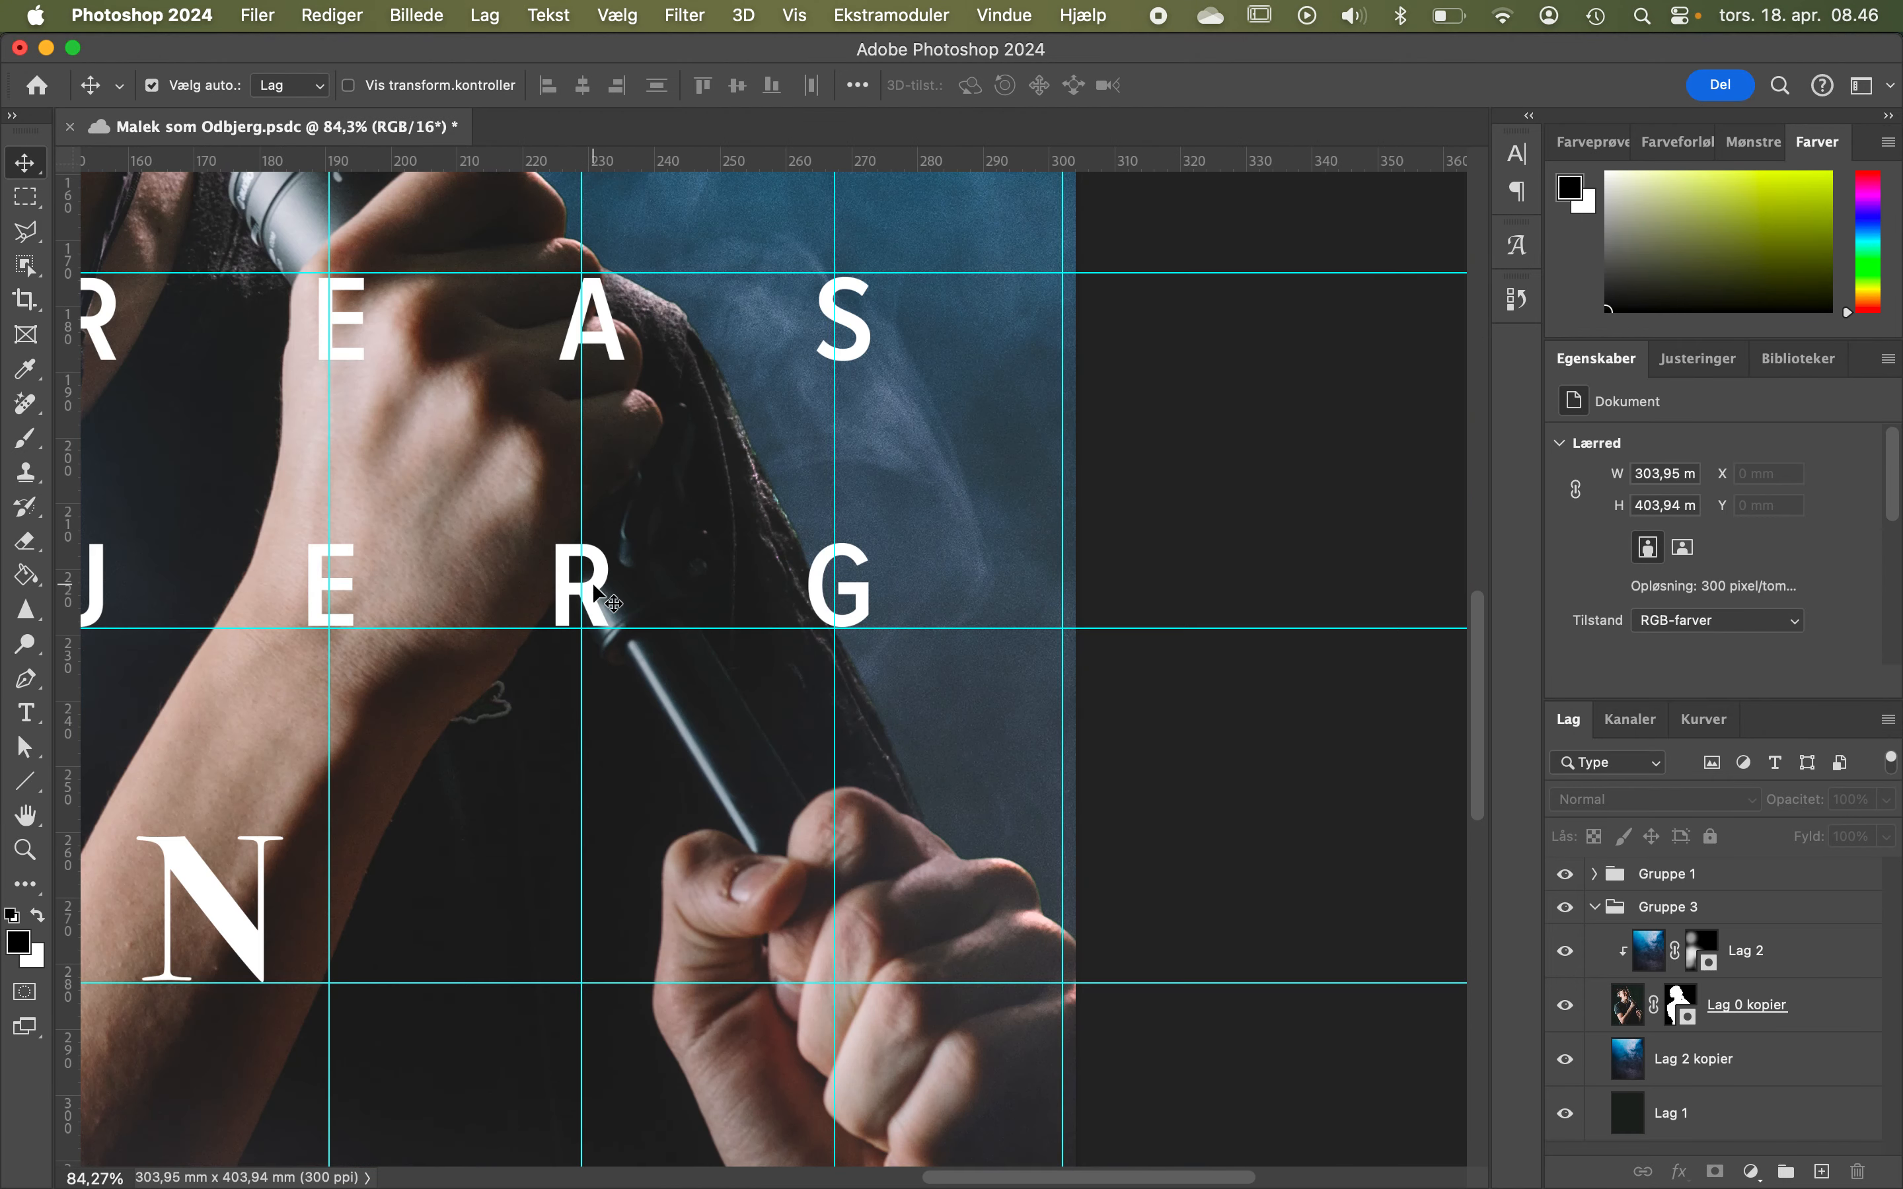
pyautogui.hscroll(-4, 592, 585)
pyautogui.hscroll(-1, 595, 584)
pyautogui.scroll(3, 620, 417)
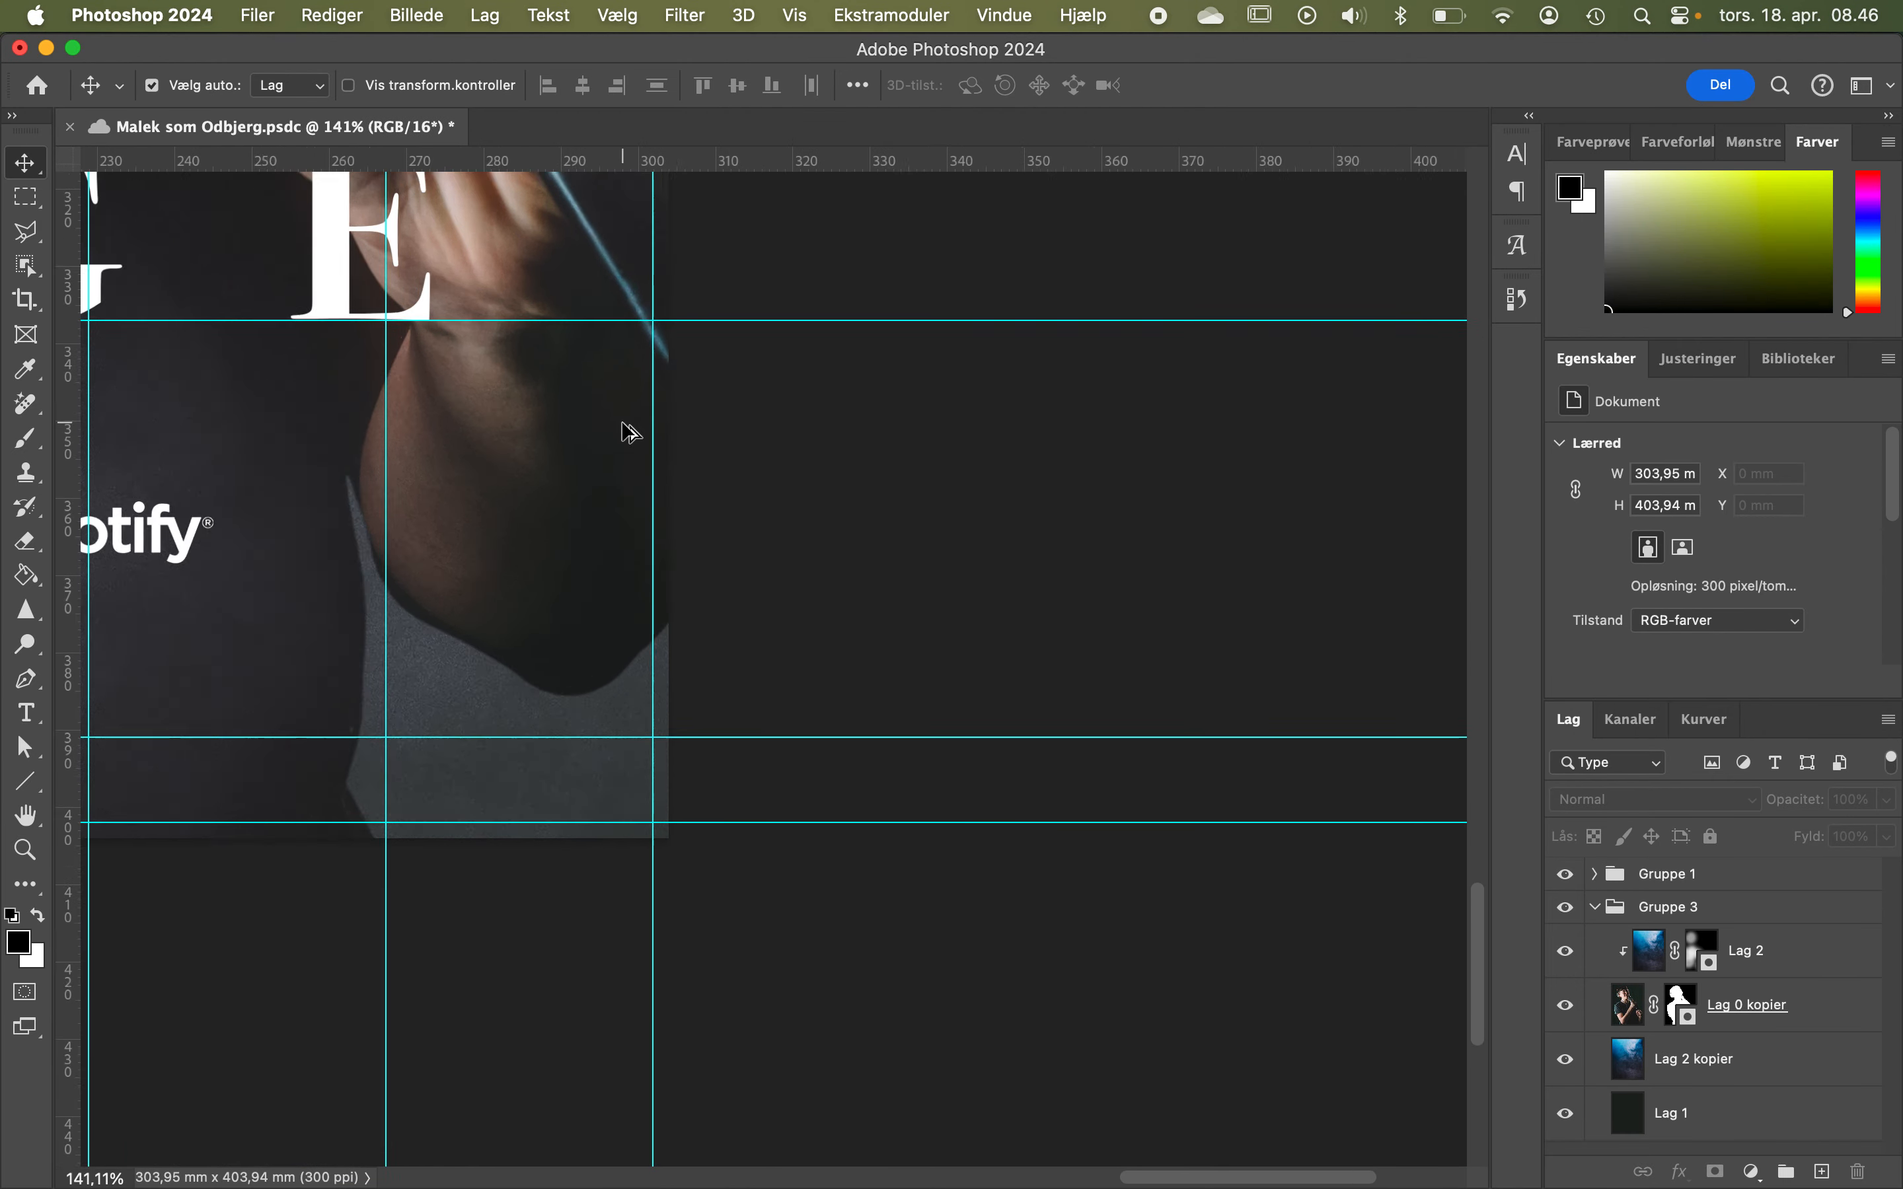
pyautogui.scroll(-4, 712, 680)
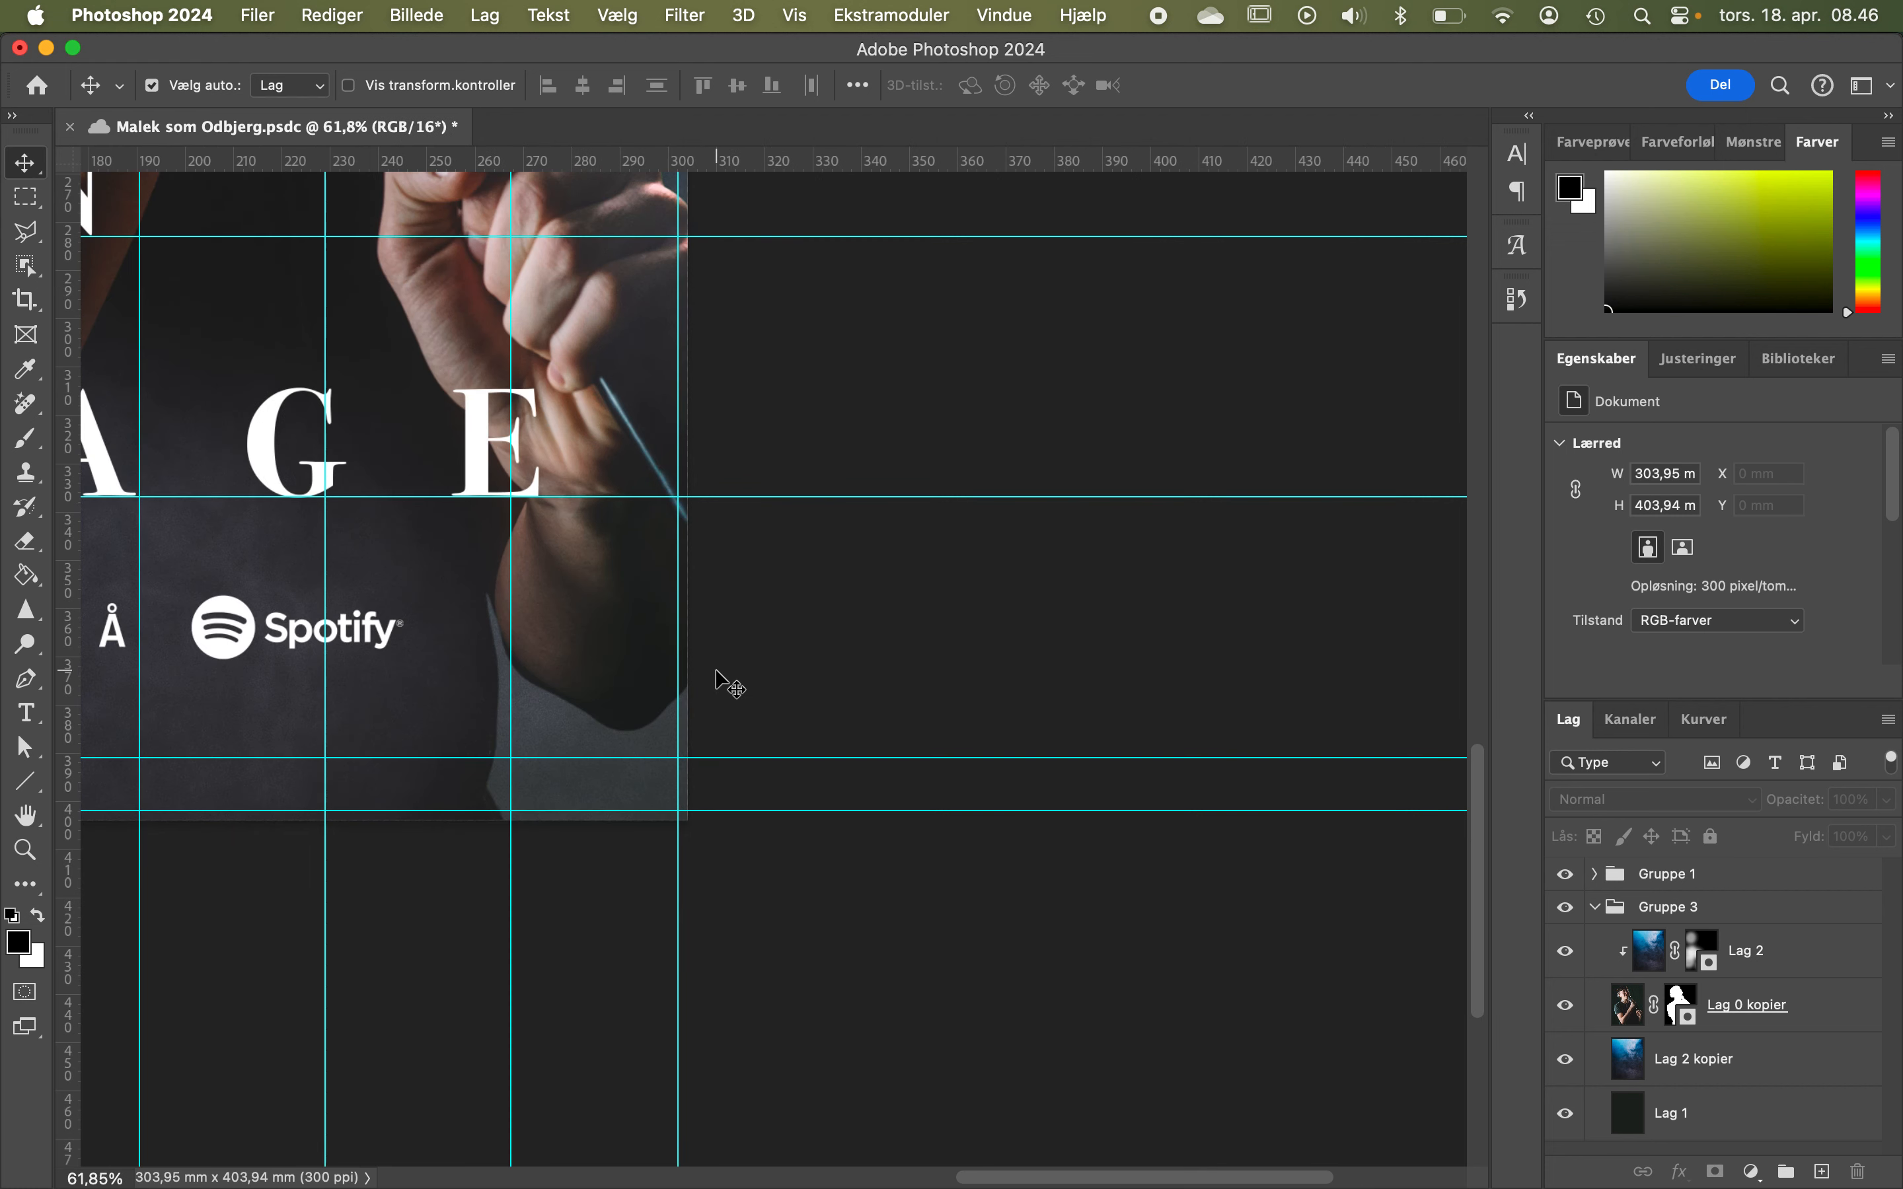
pyautogui.hscroll(-4, 716, 679)
pyautogui.hscroll(-3, 727, 684)
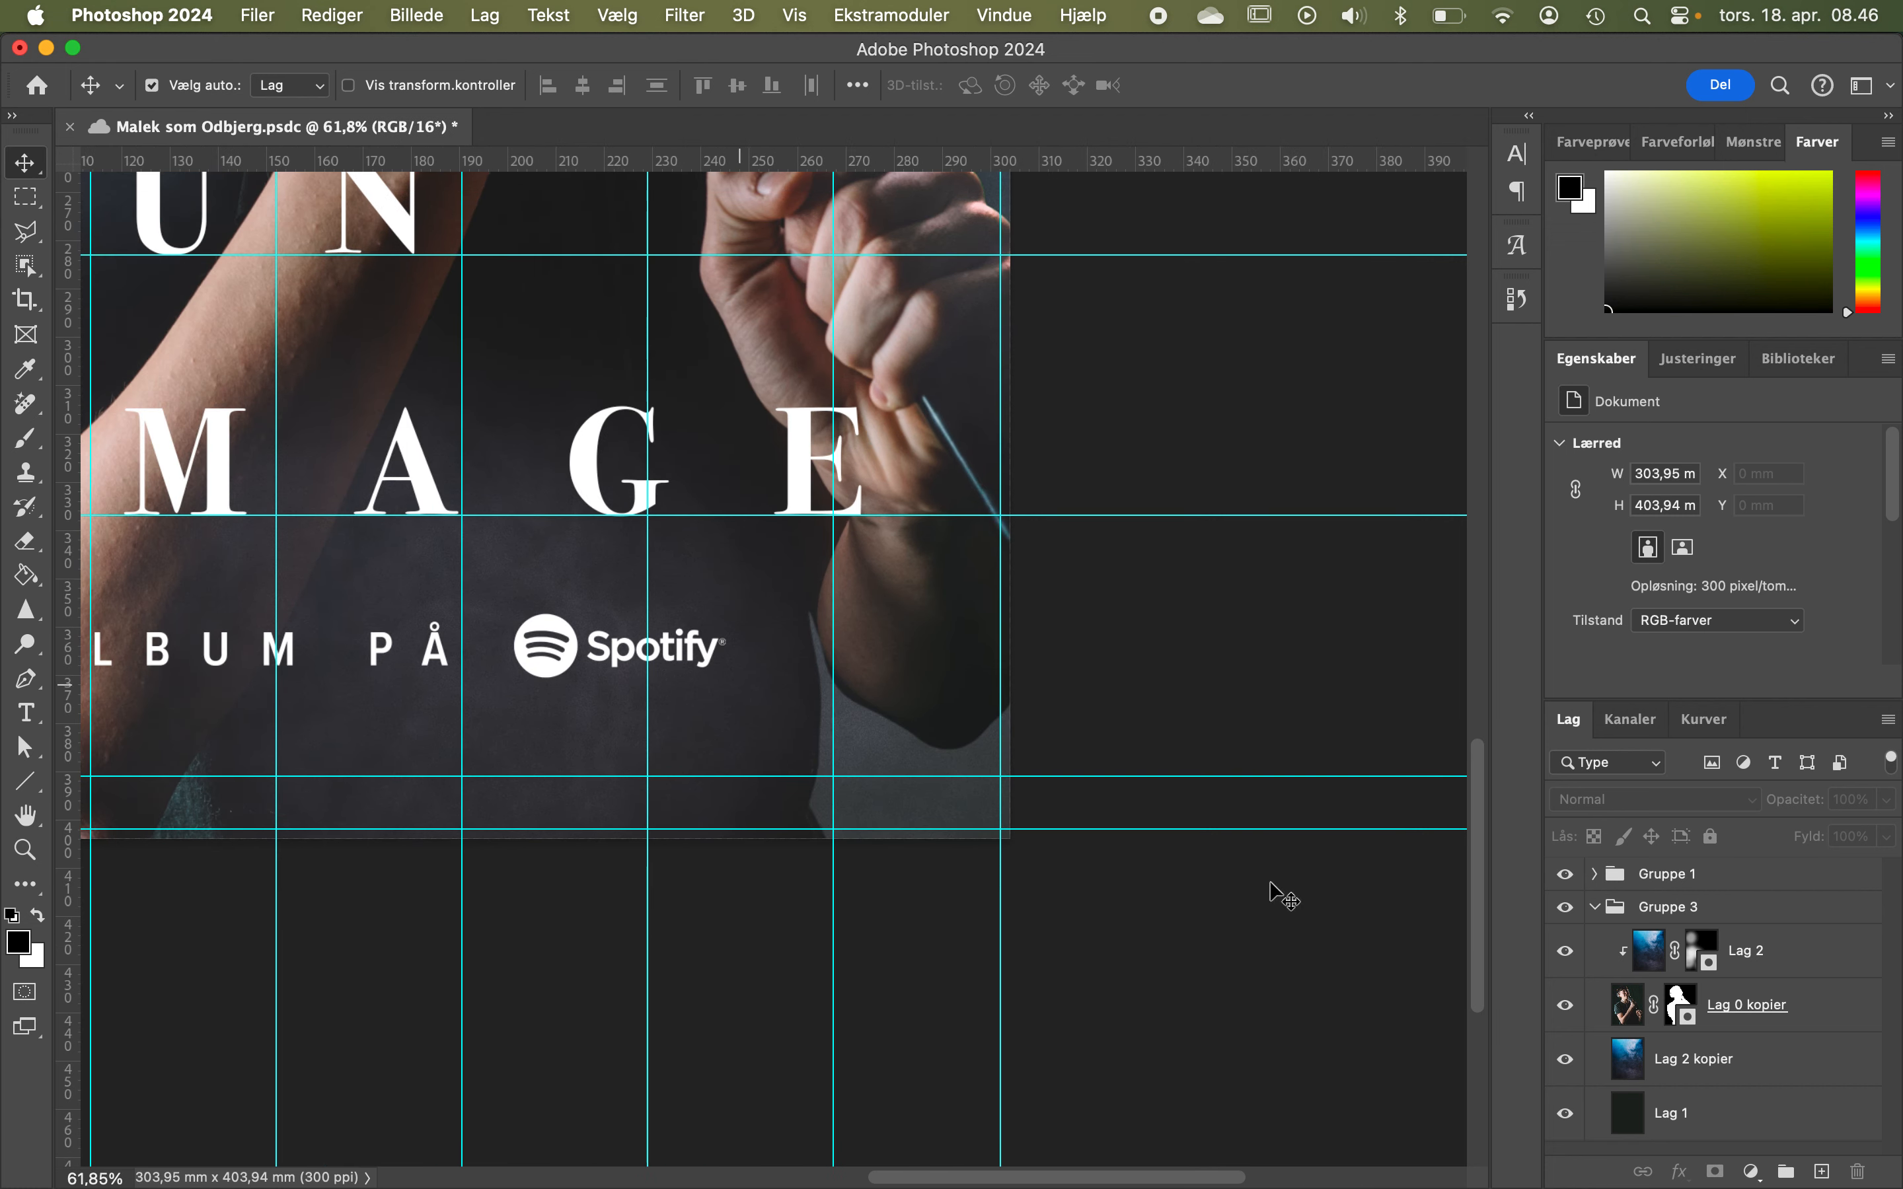
# Collapse Gruppe 3 and add a new empty layer above Gruppe 1.
pyautogui.click(1596, 907)
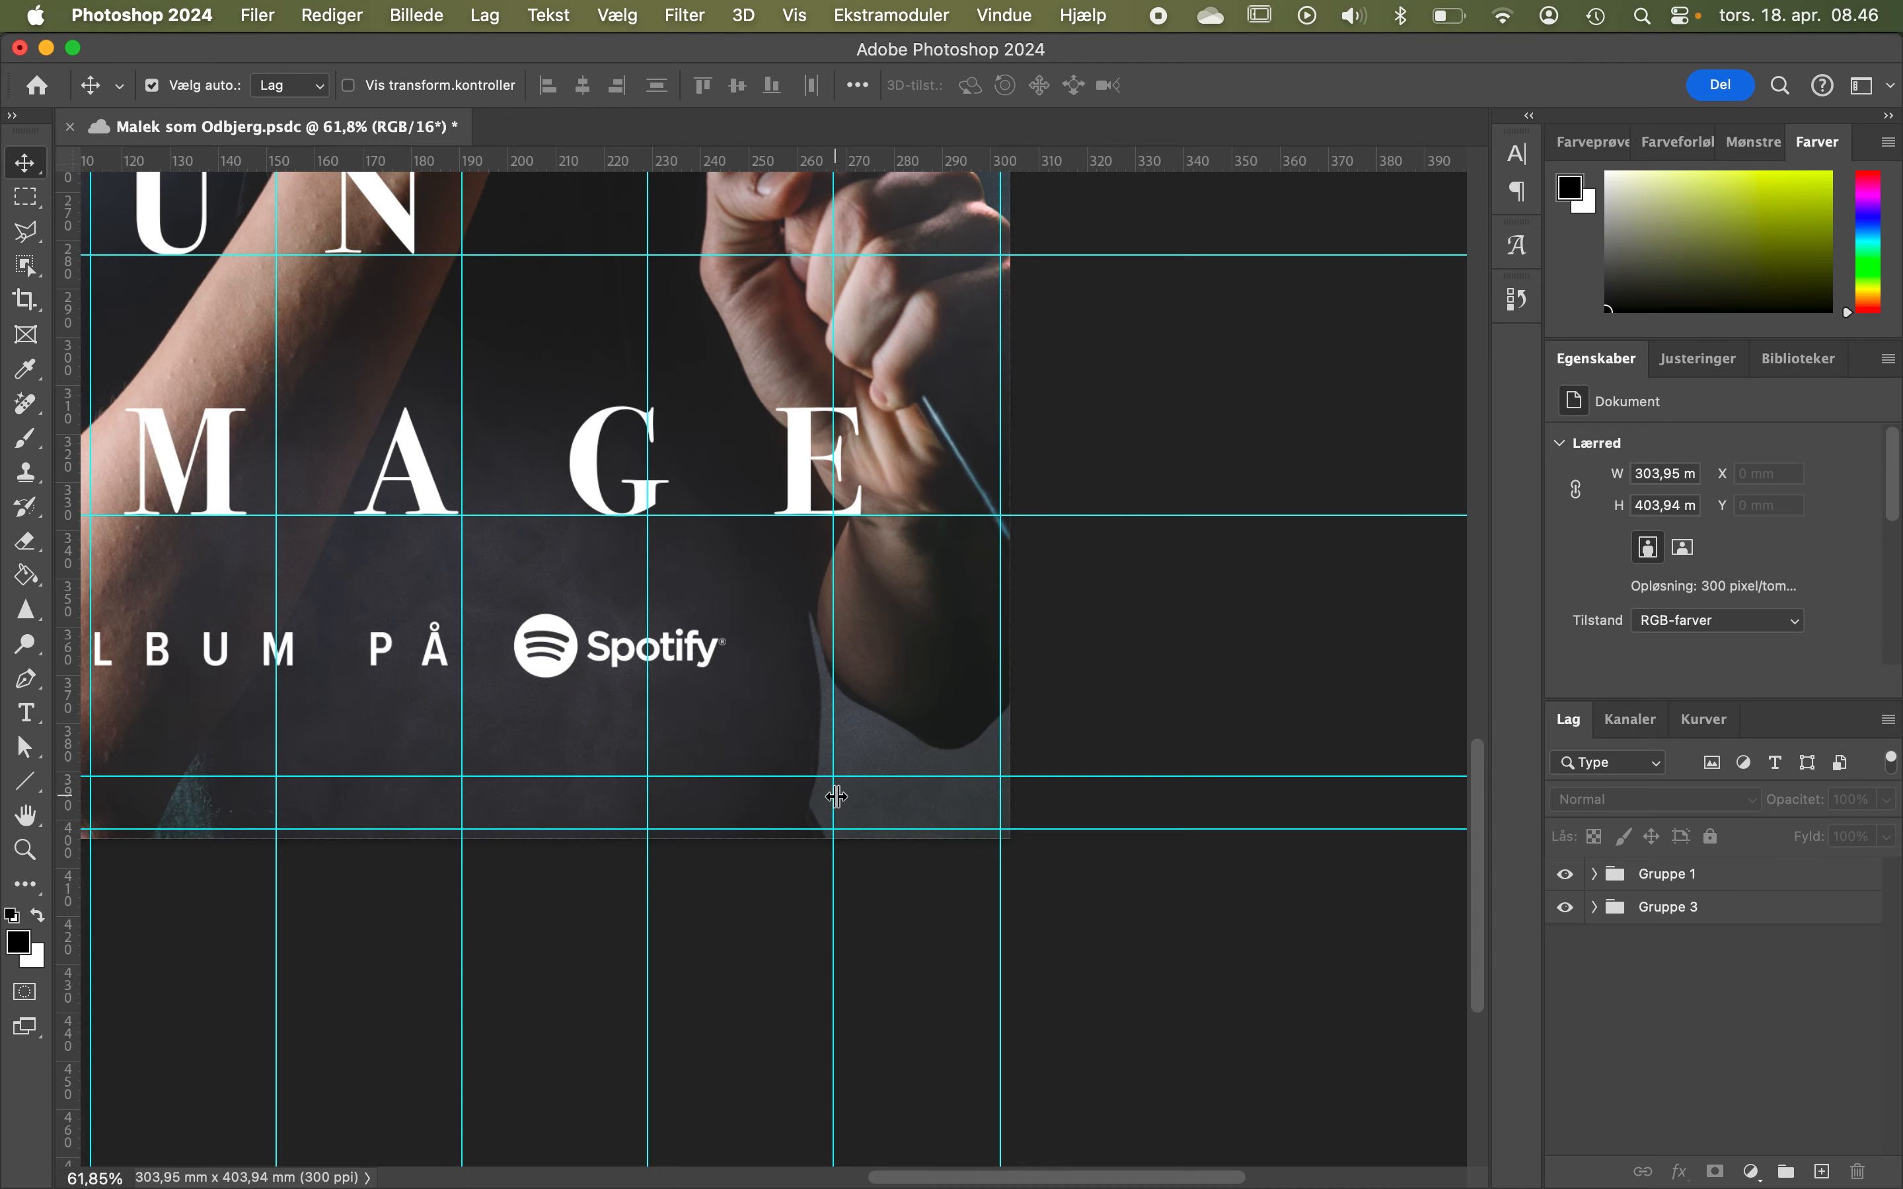
pyautogui.hscroll(-5, 836, 797)
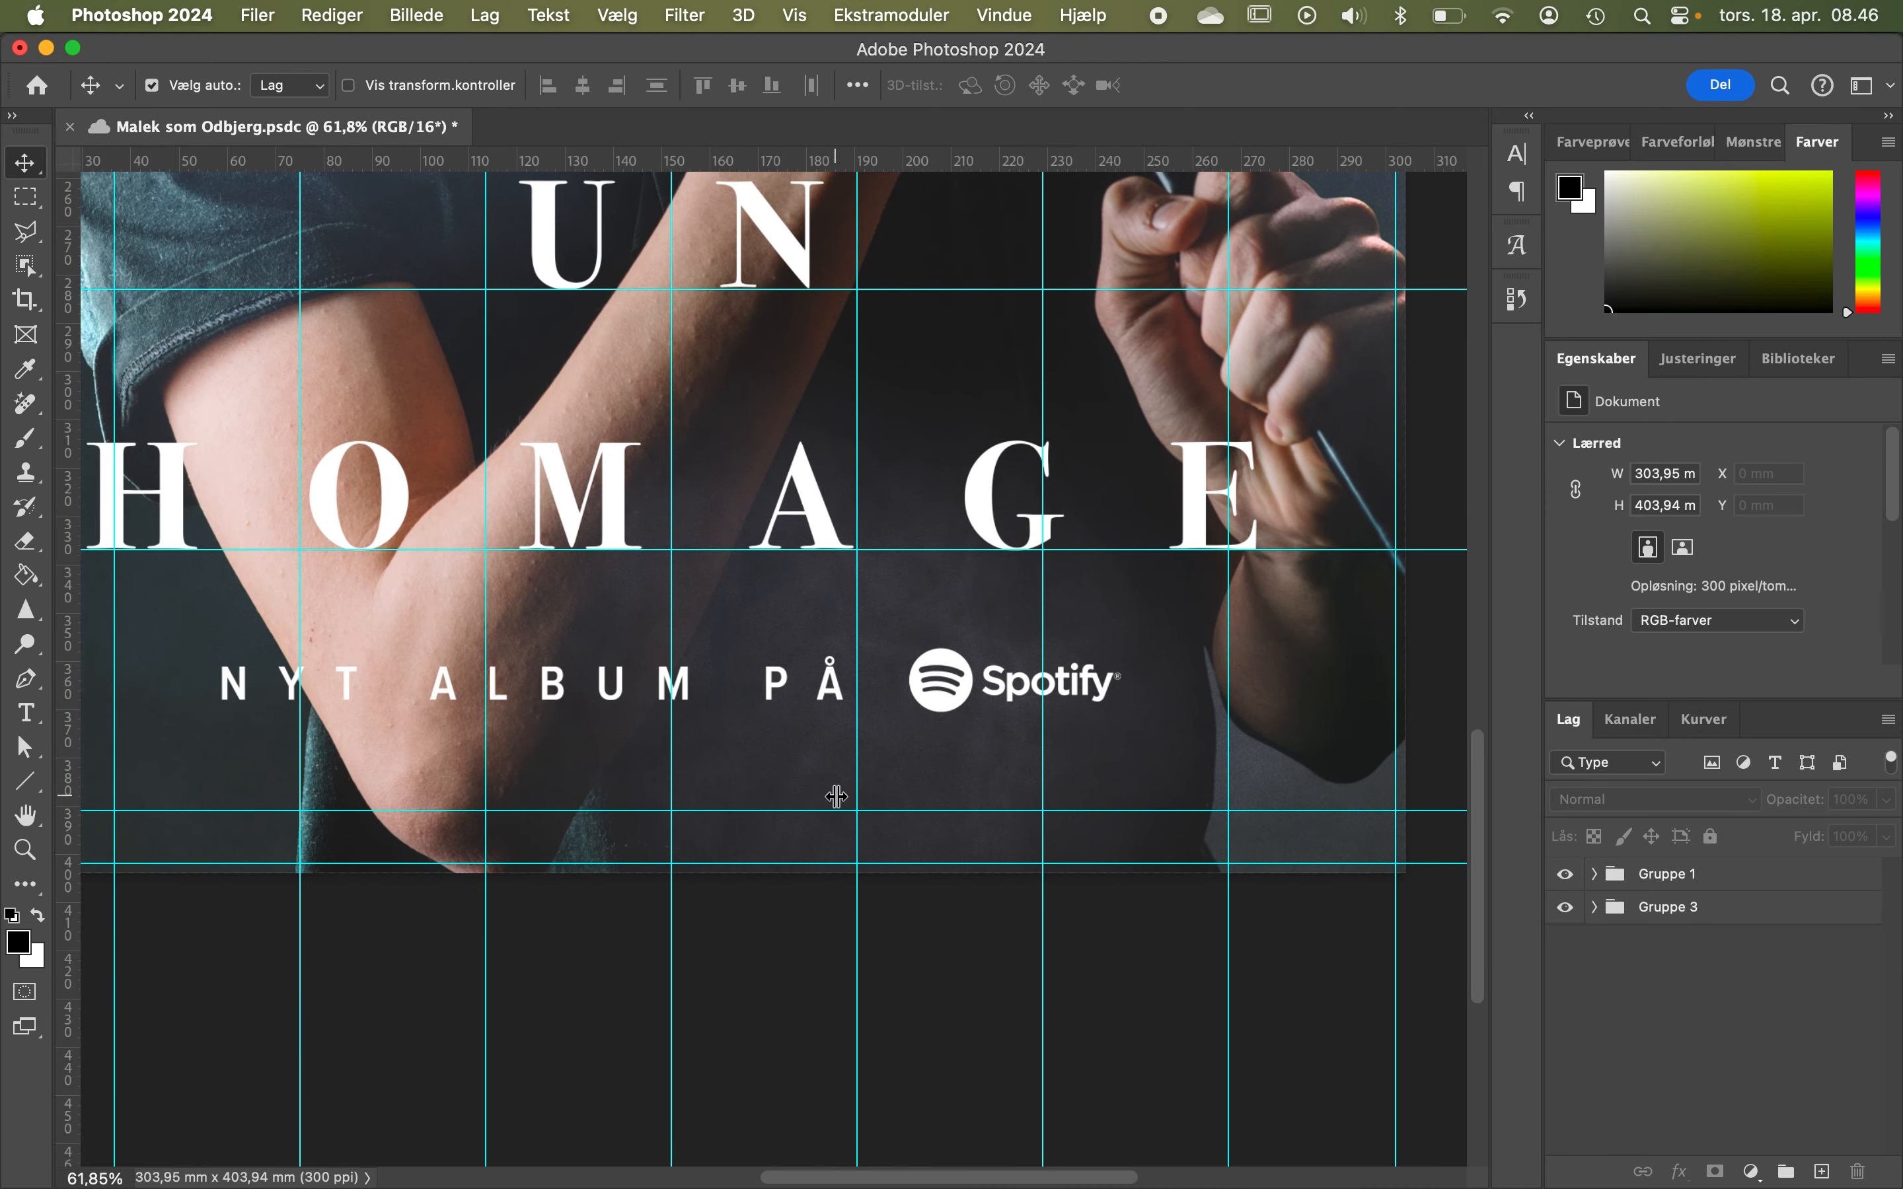
pyautogui.scroll(-1, 835, 797)
pyautogui.hscroll(-2, 836, 797)
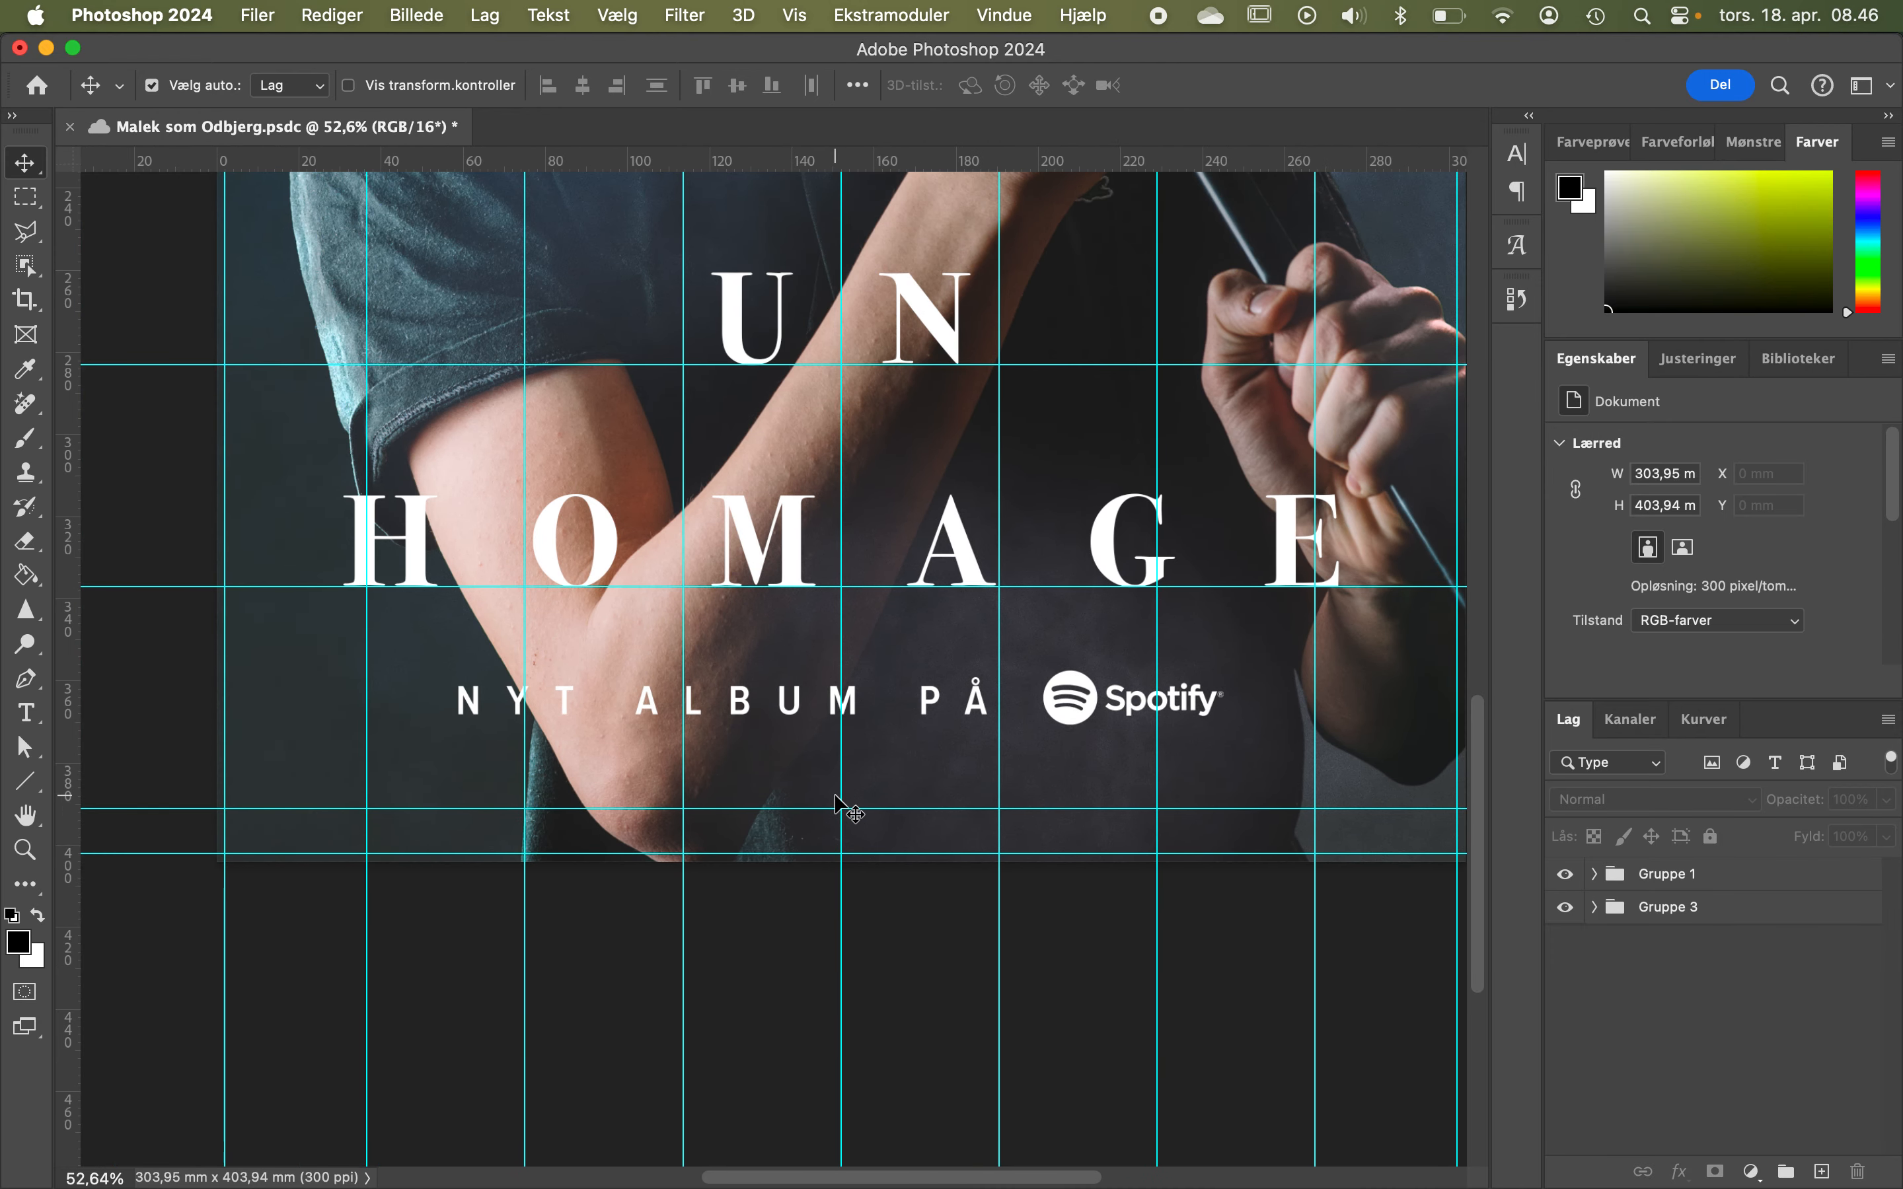
pyautogui.hscroll(1, 836, 797)
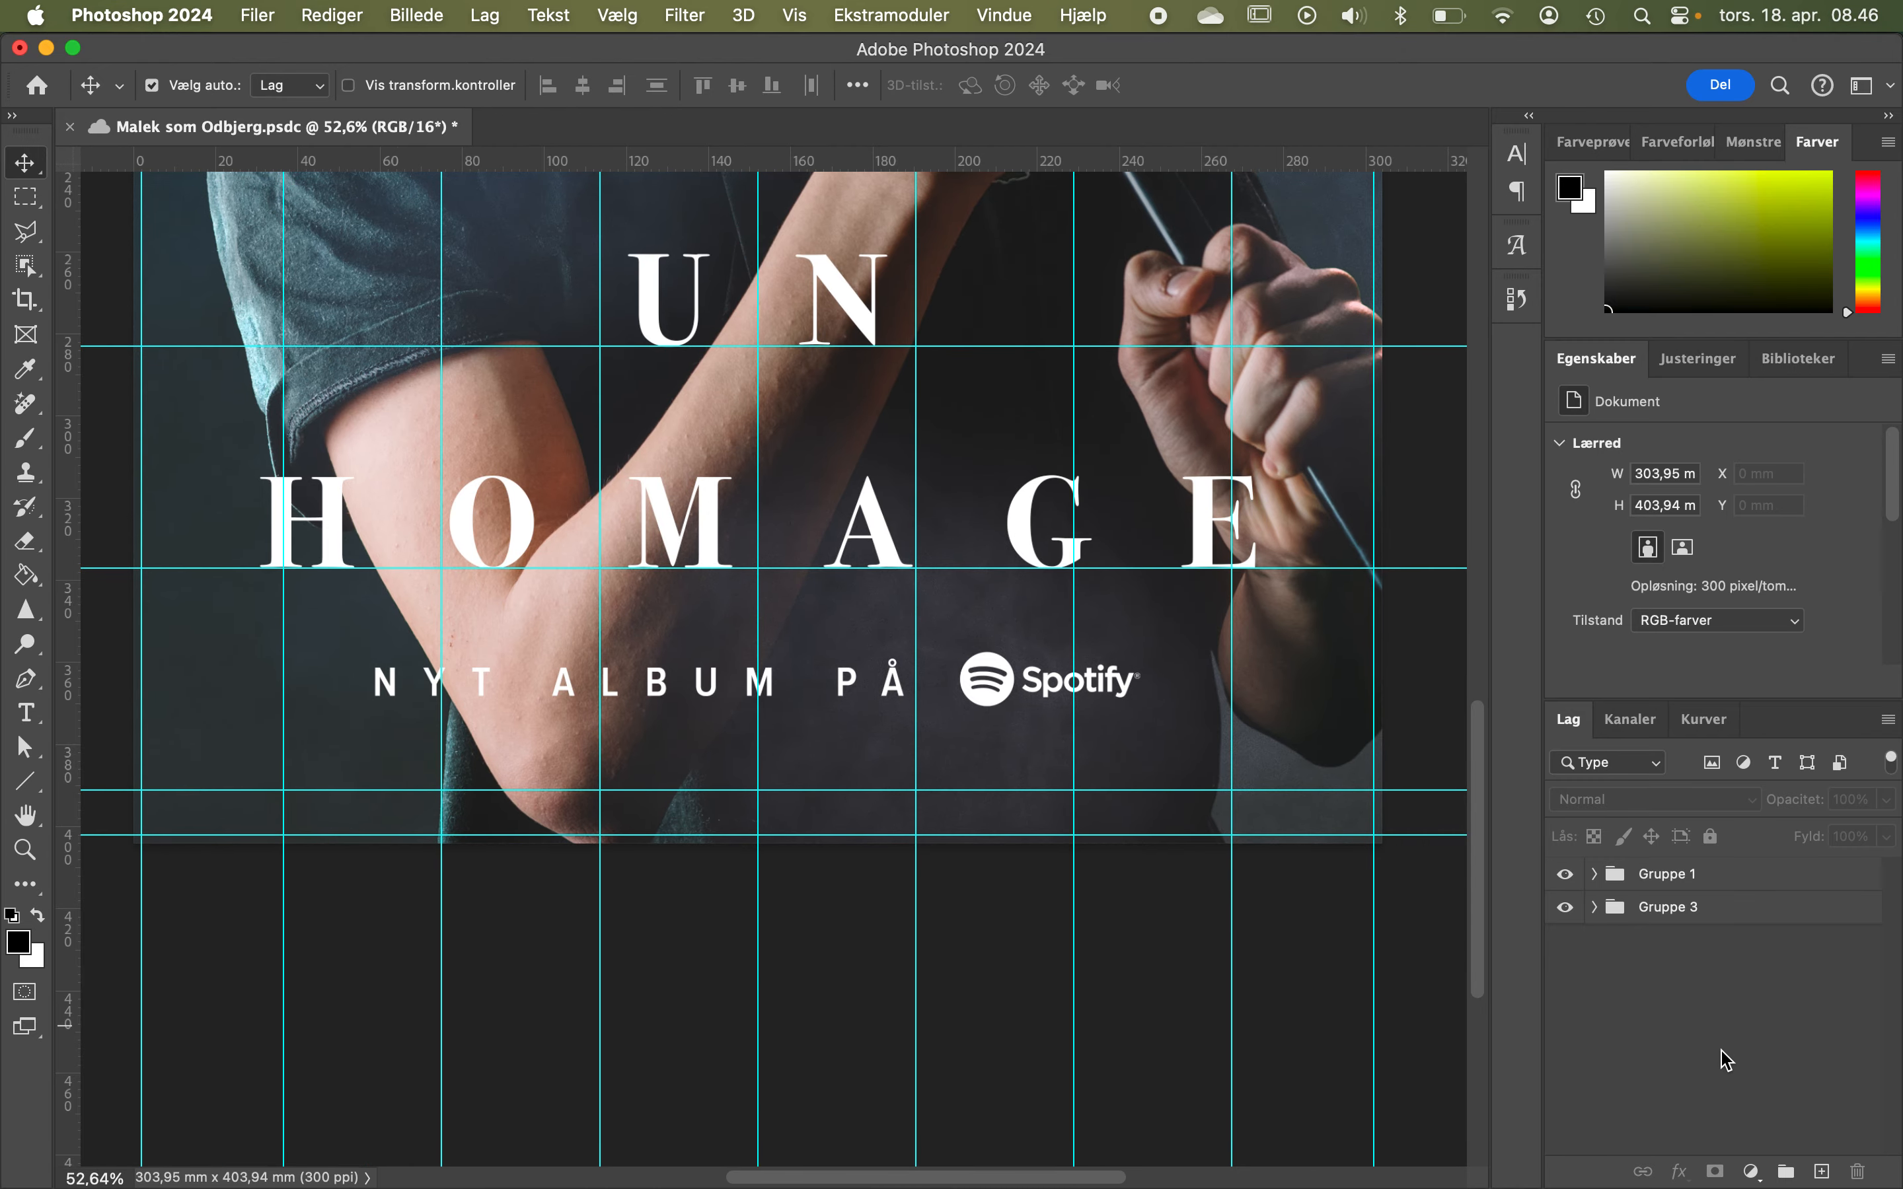
pyautogui.click(1823, 1172)
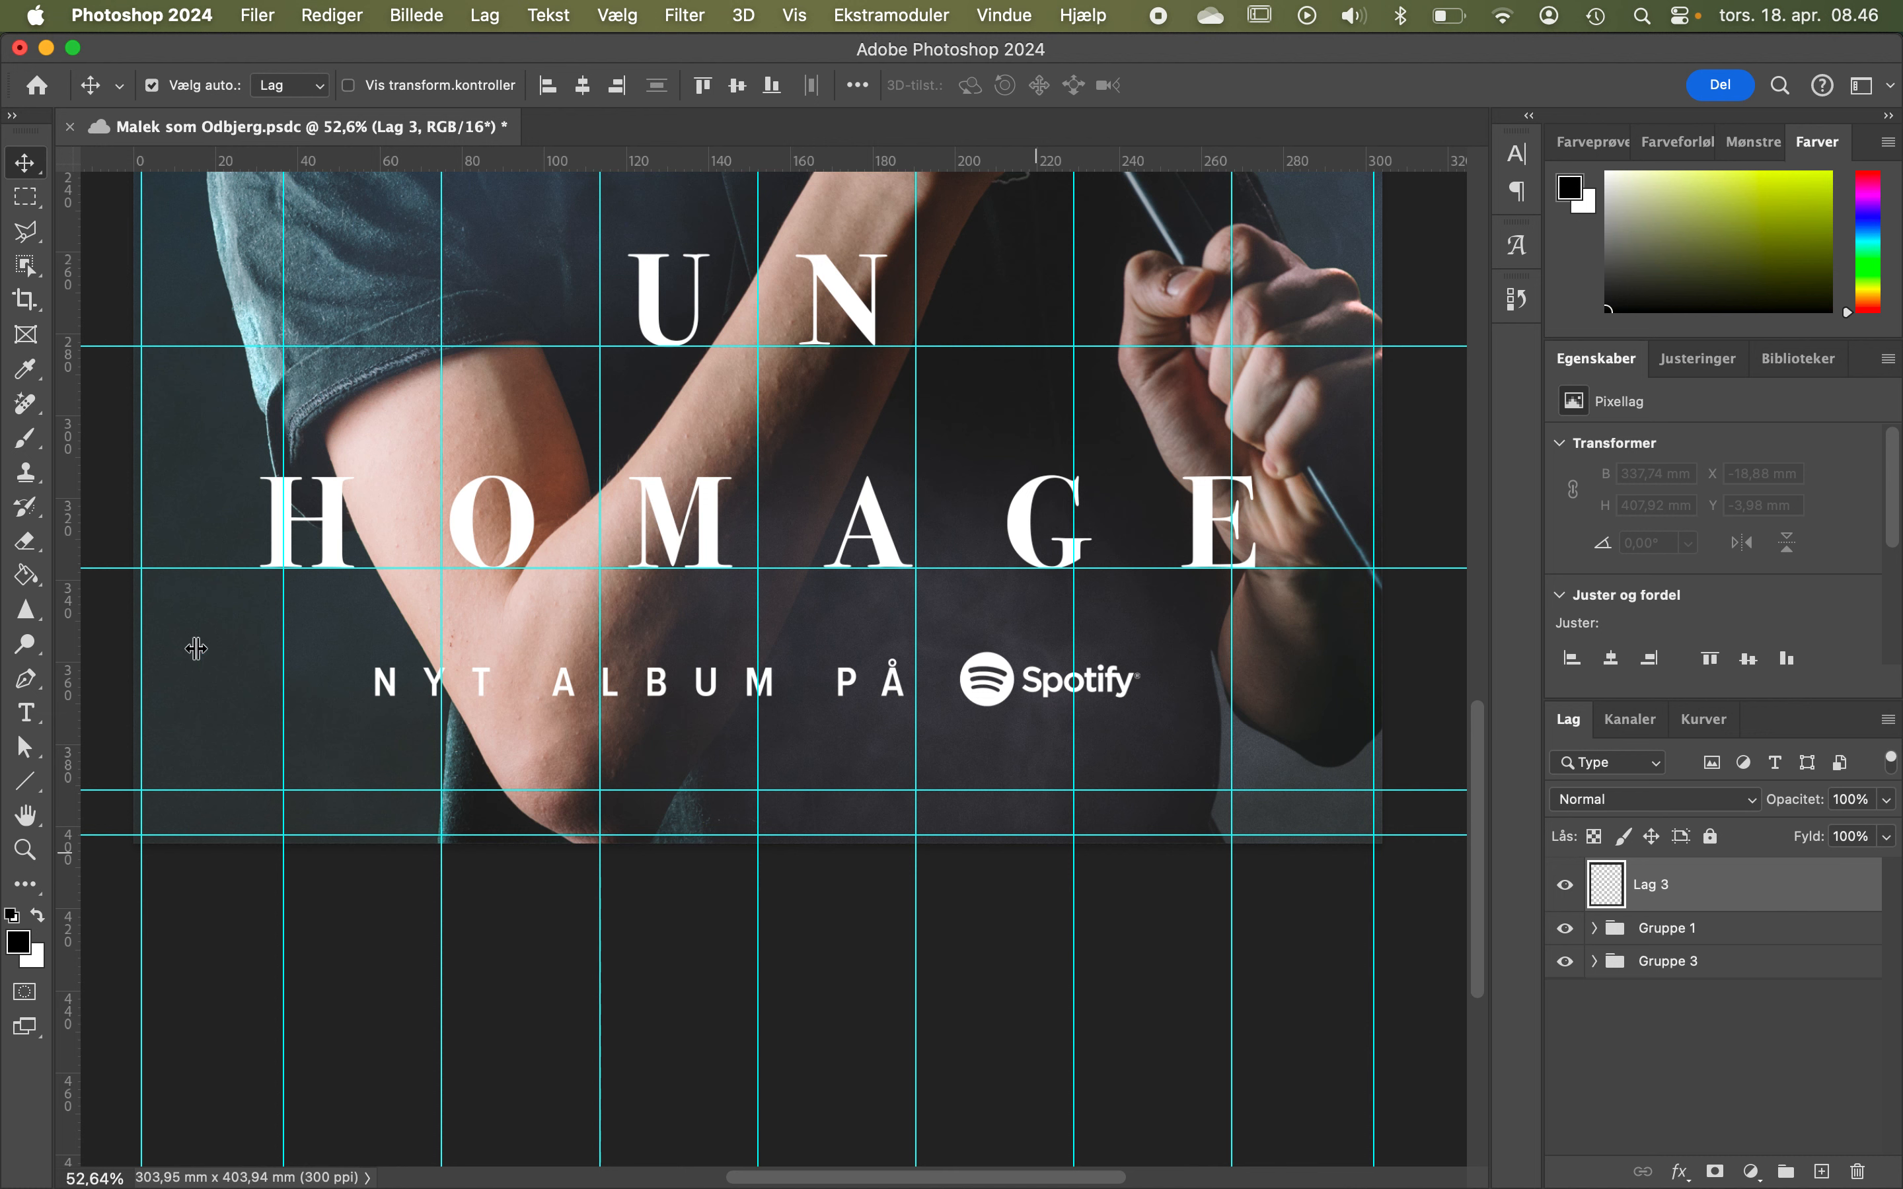
pyautogui.scroll(3, 208, 645)
pyautogui.hscroll(-3, 208, 645)
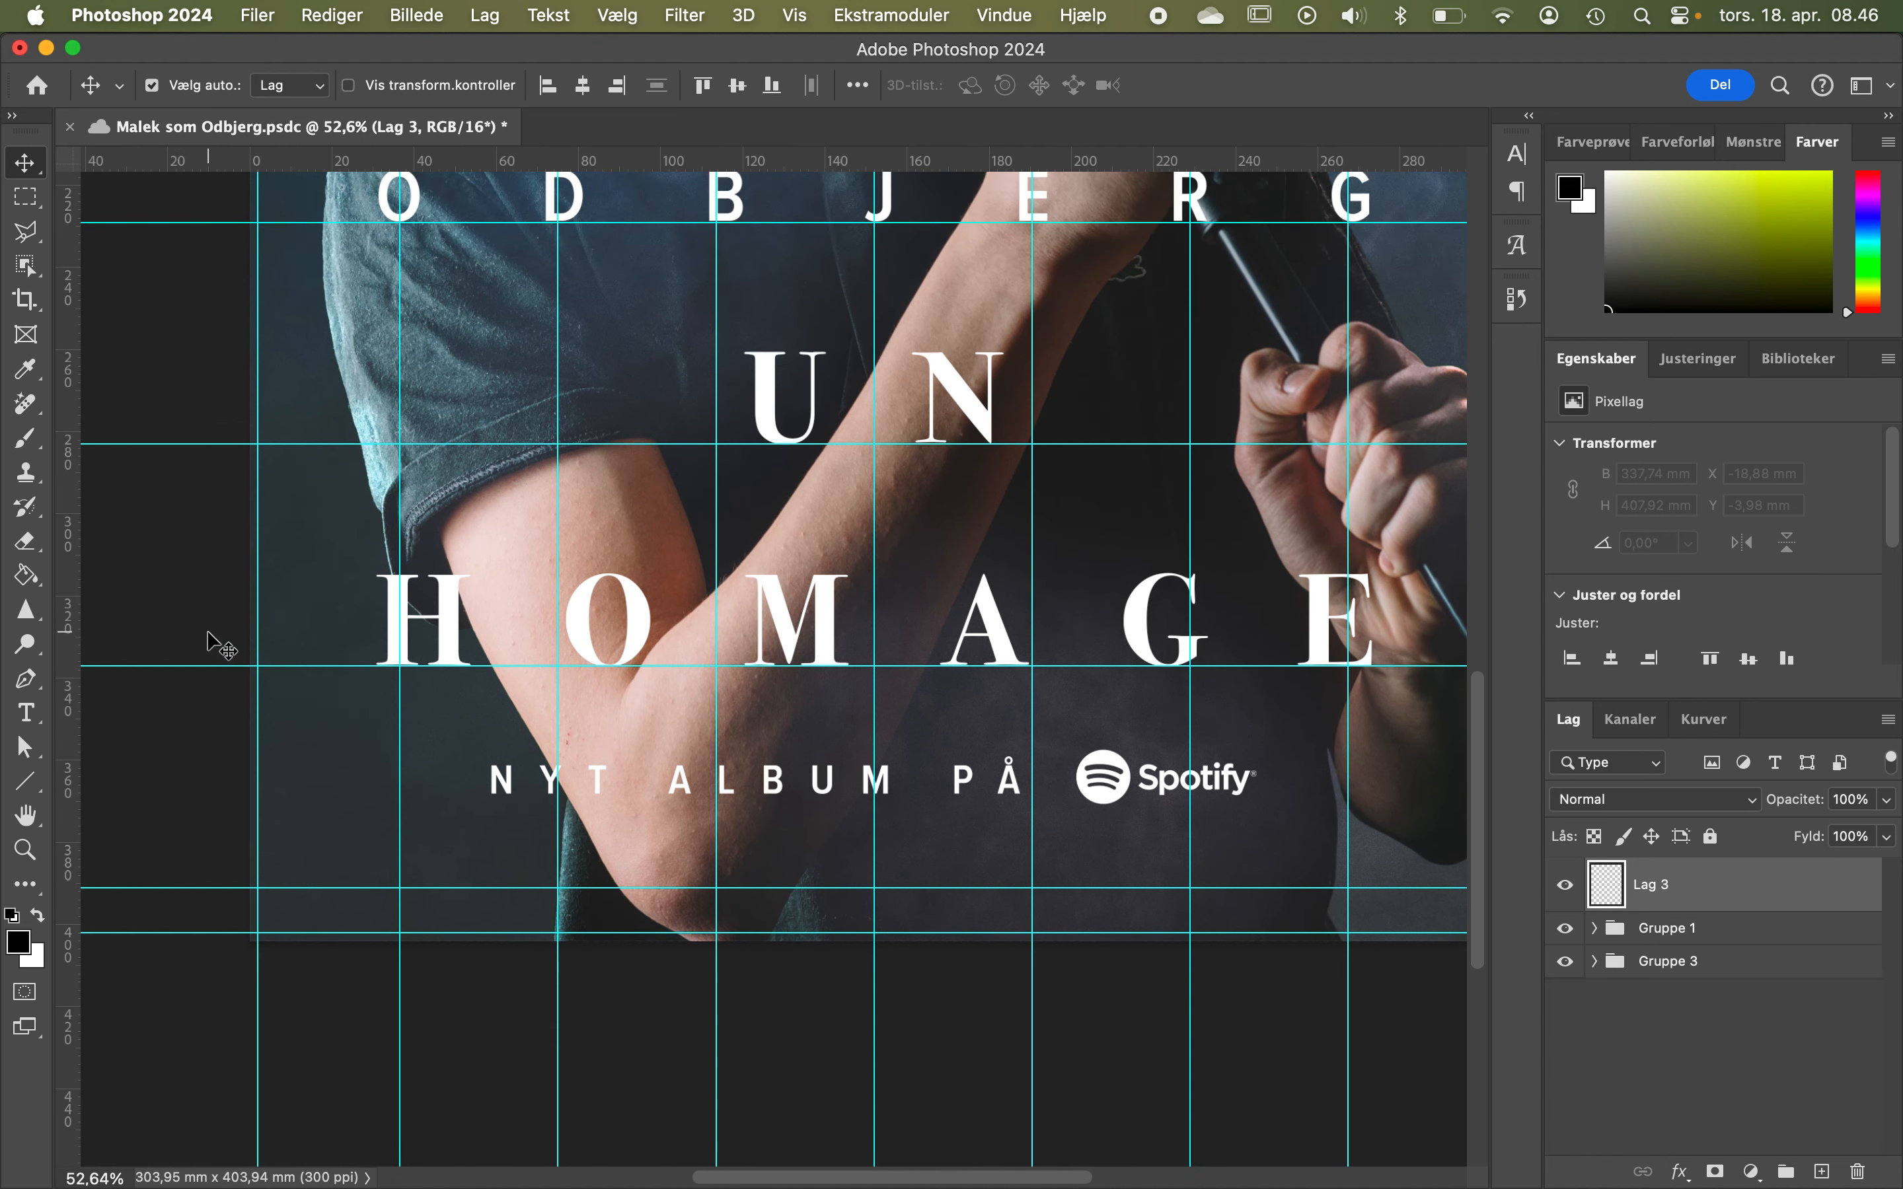
pyautogui.scroll(-6, 210, 637)
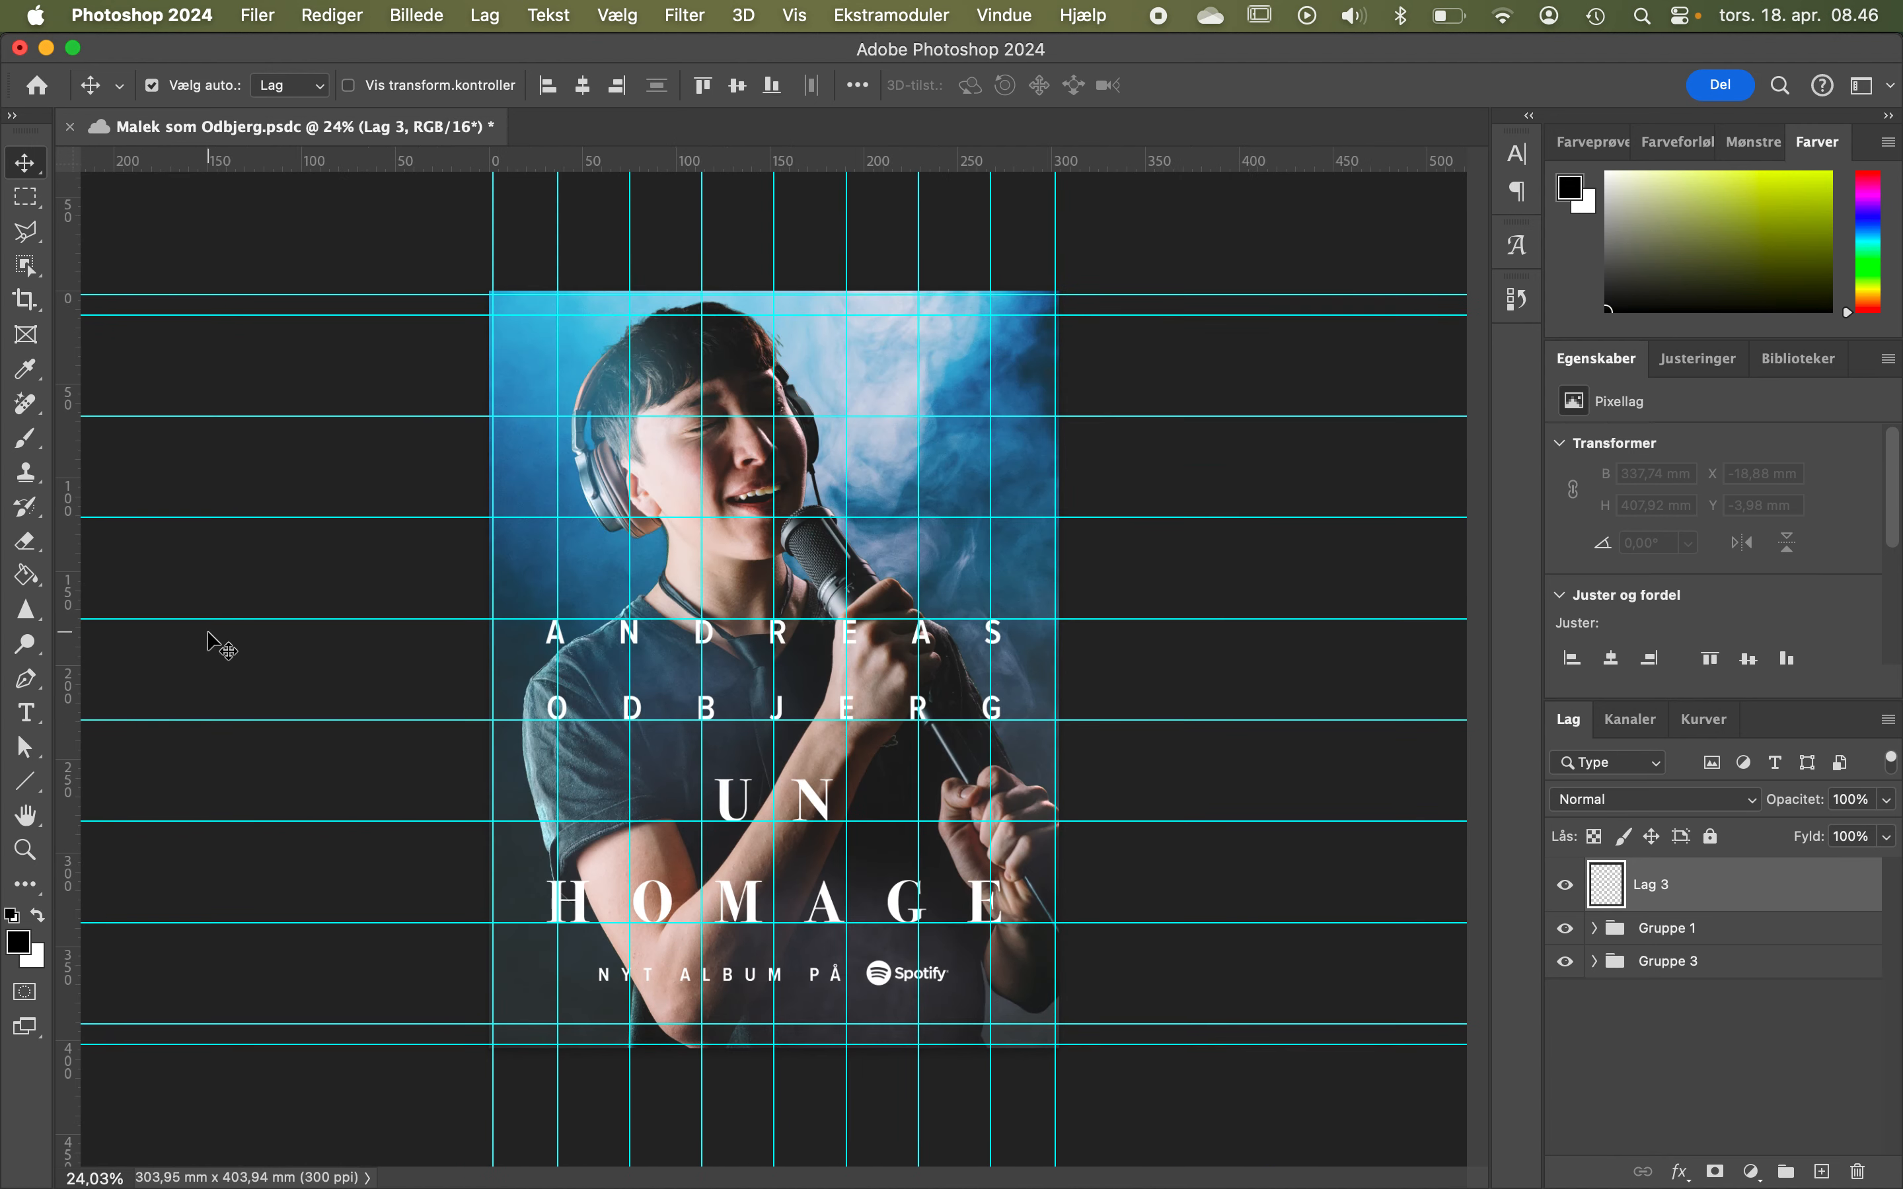
pyautogui.scroll(3, 421, 555)
pyautogui.scroll(-2, 421, 556)
pyautogui.scroll(-1, 421, 555)
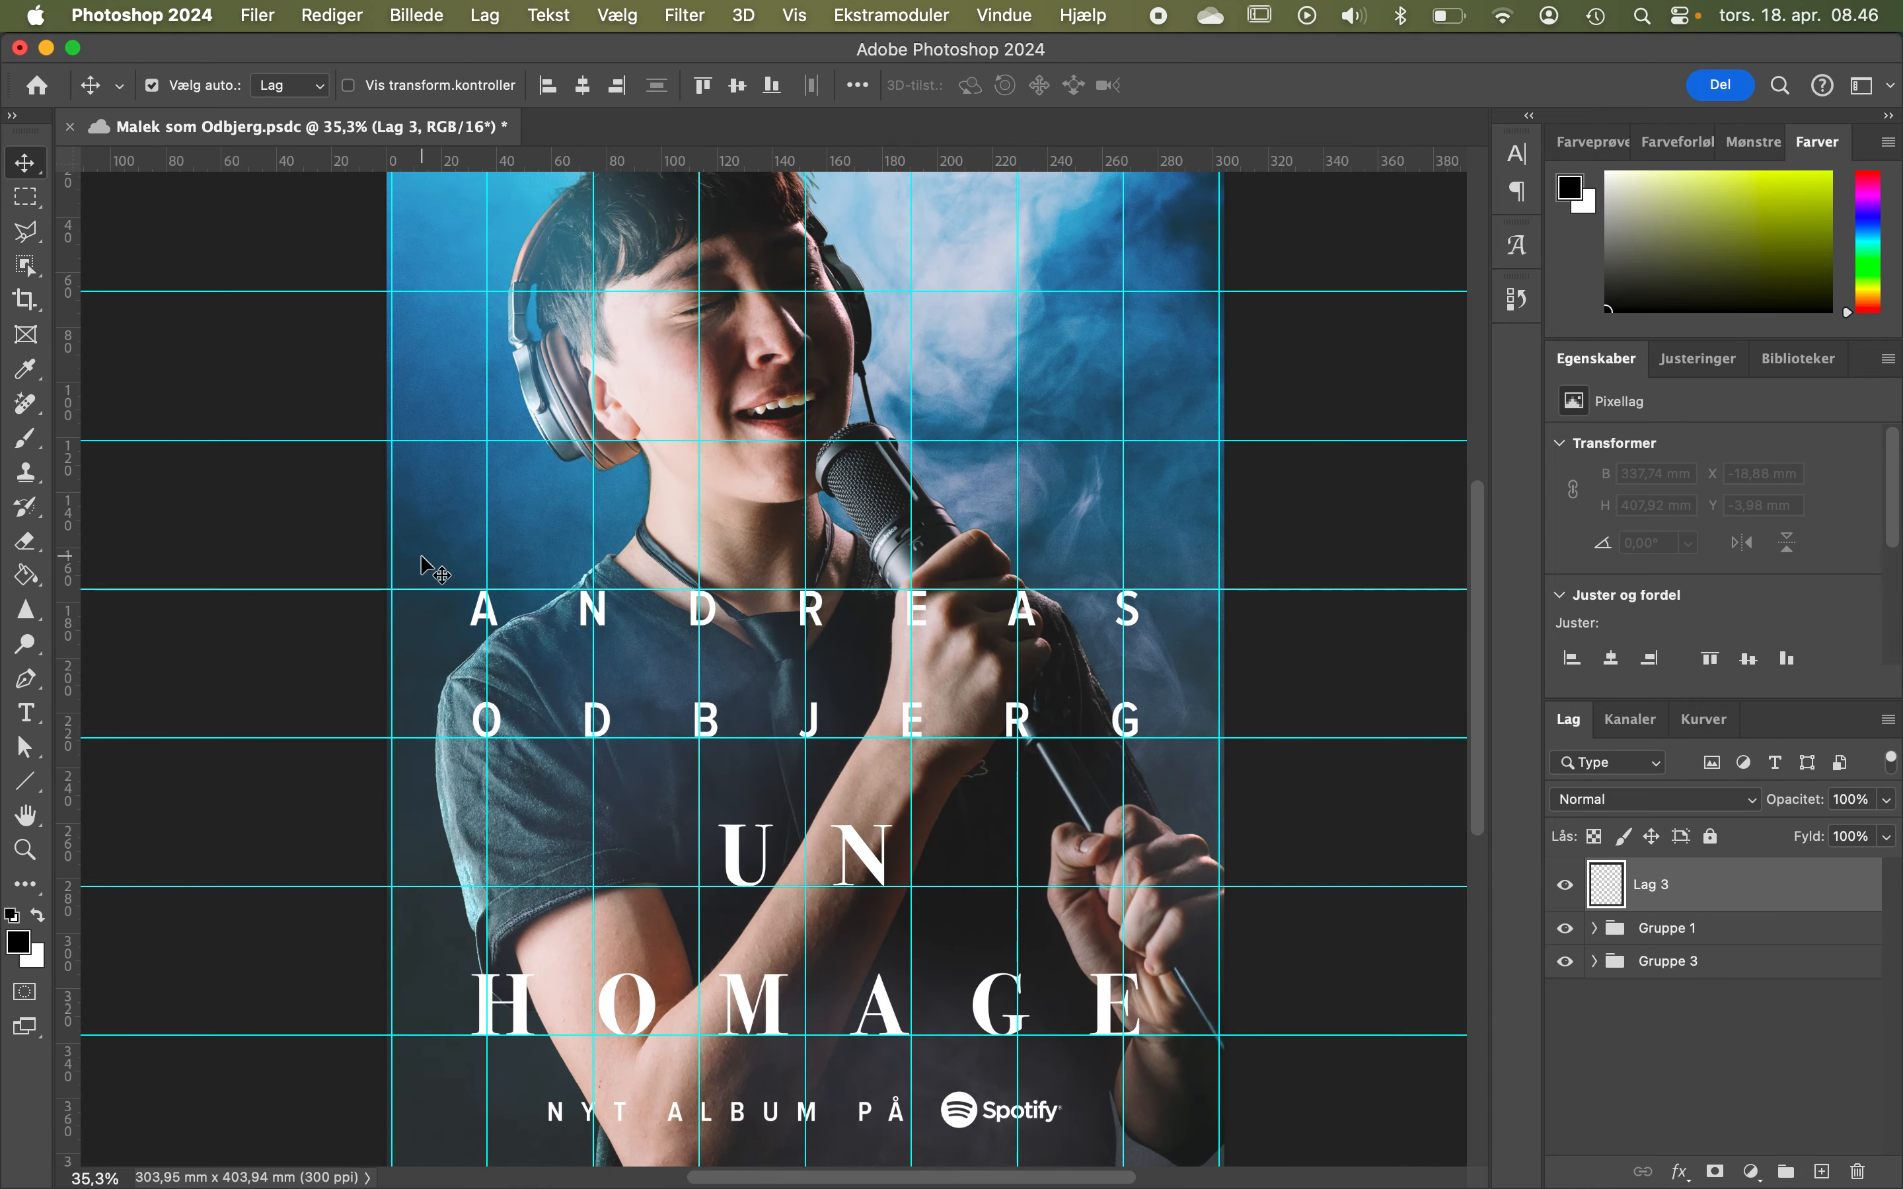
pyautogui.scroll(-1, 425, 563)
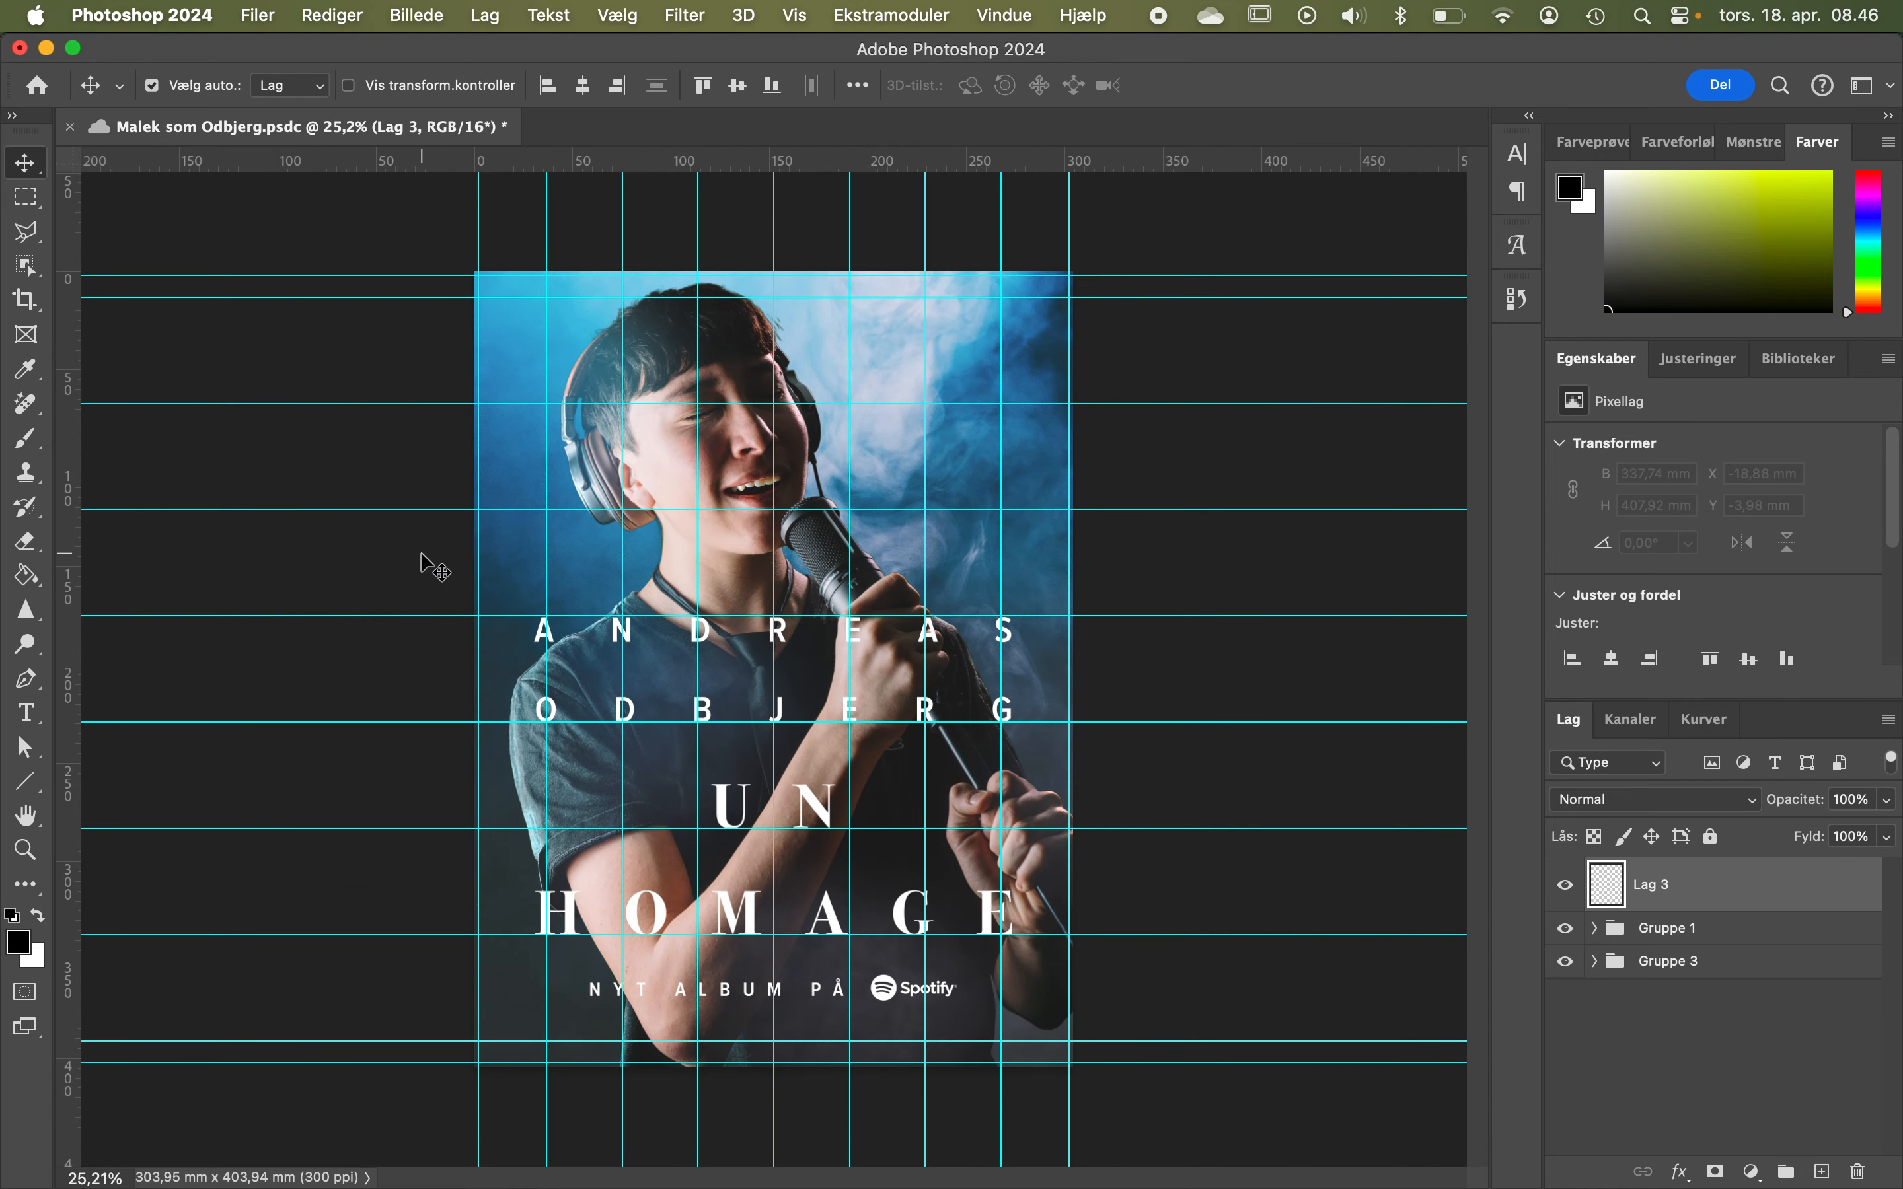
pyautogui.scroll(1, 425, 563)
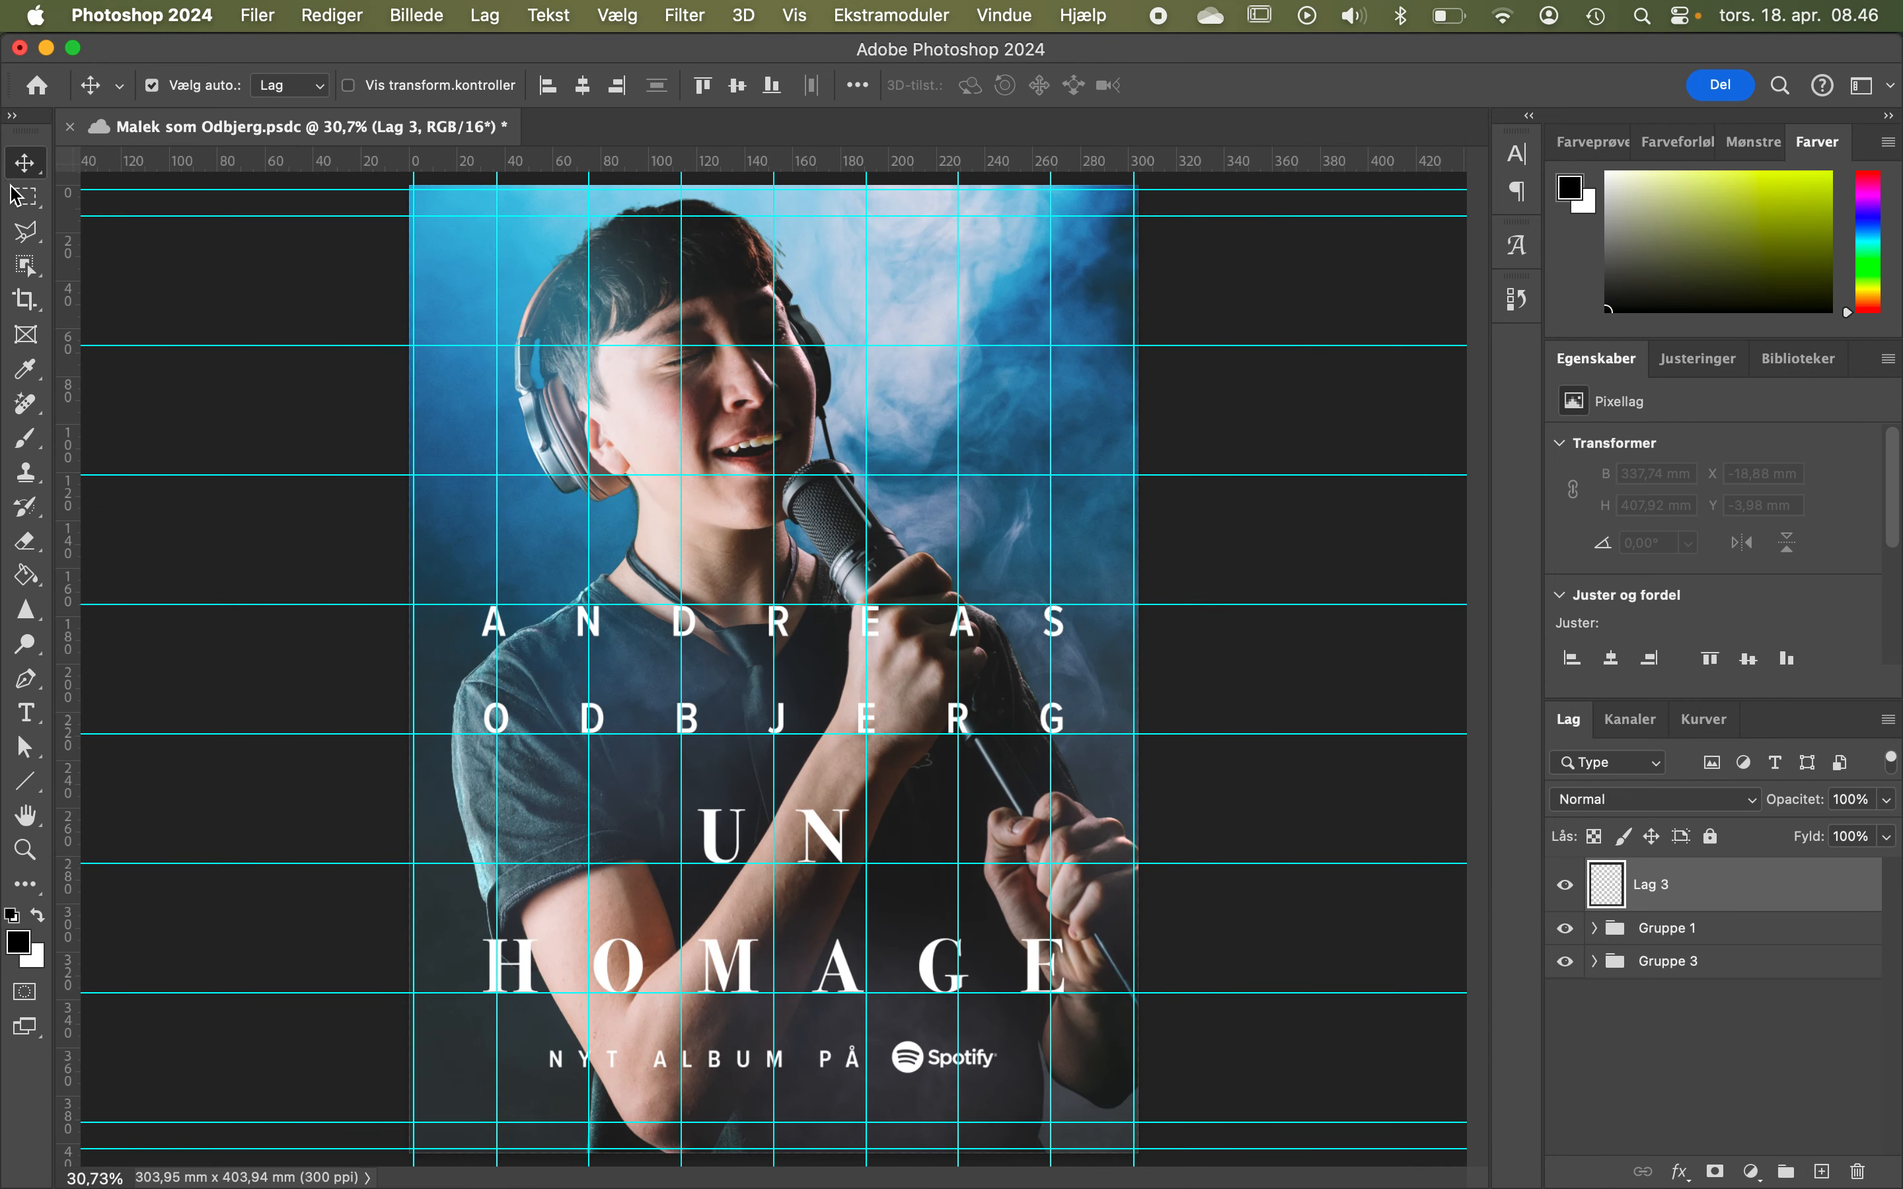
# Stroke a single-pixel column selection along the left trim guide with a centred 1 px black line, checking it with the guides briefly hidden.
pyautogui.click(28, 201)
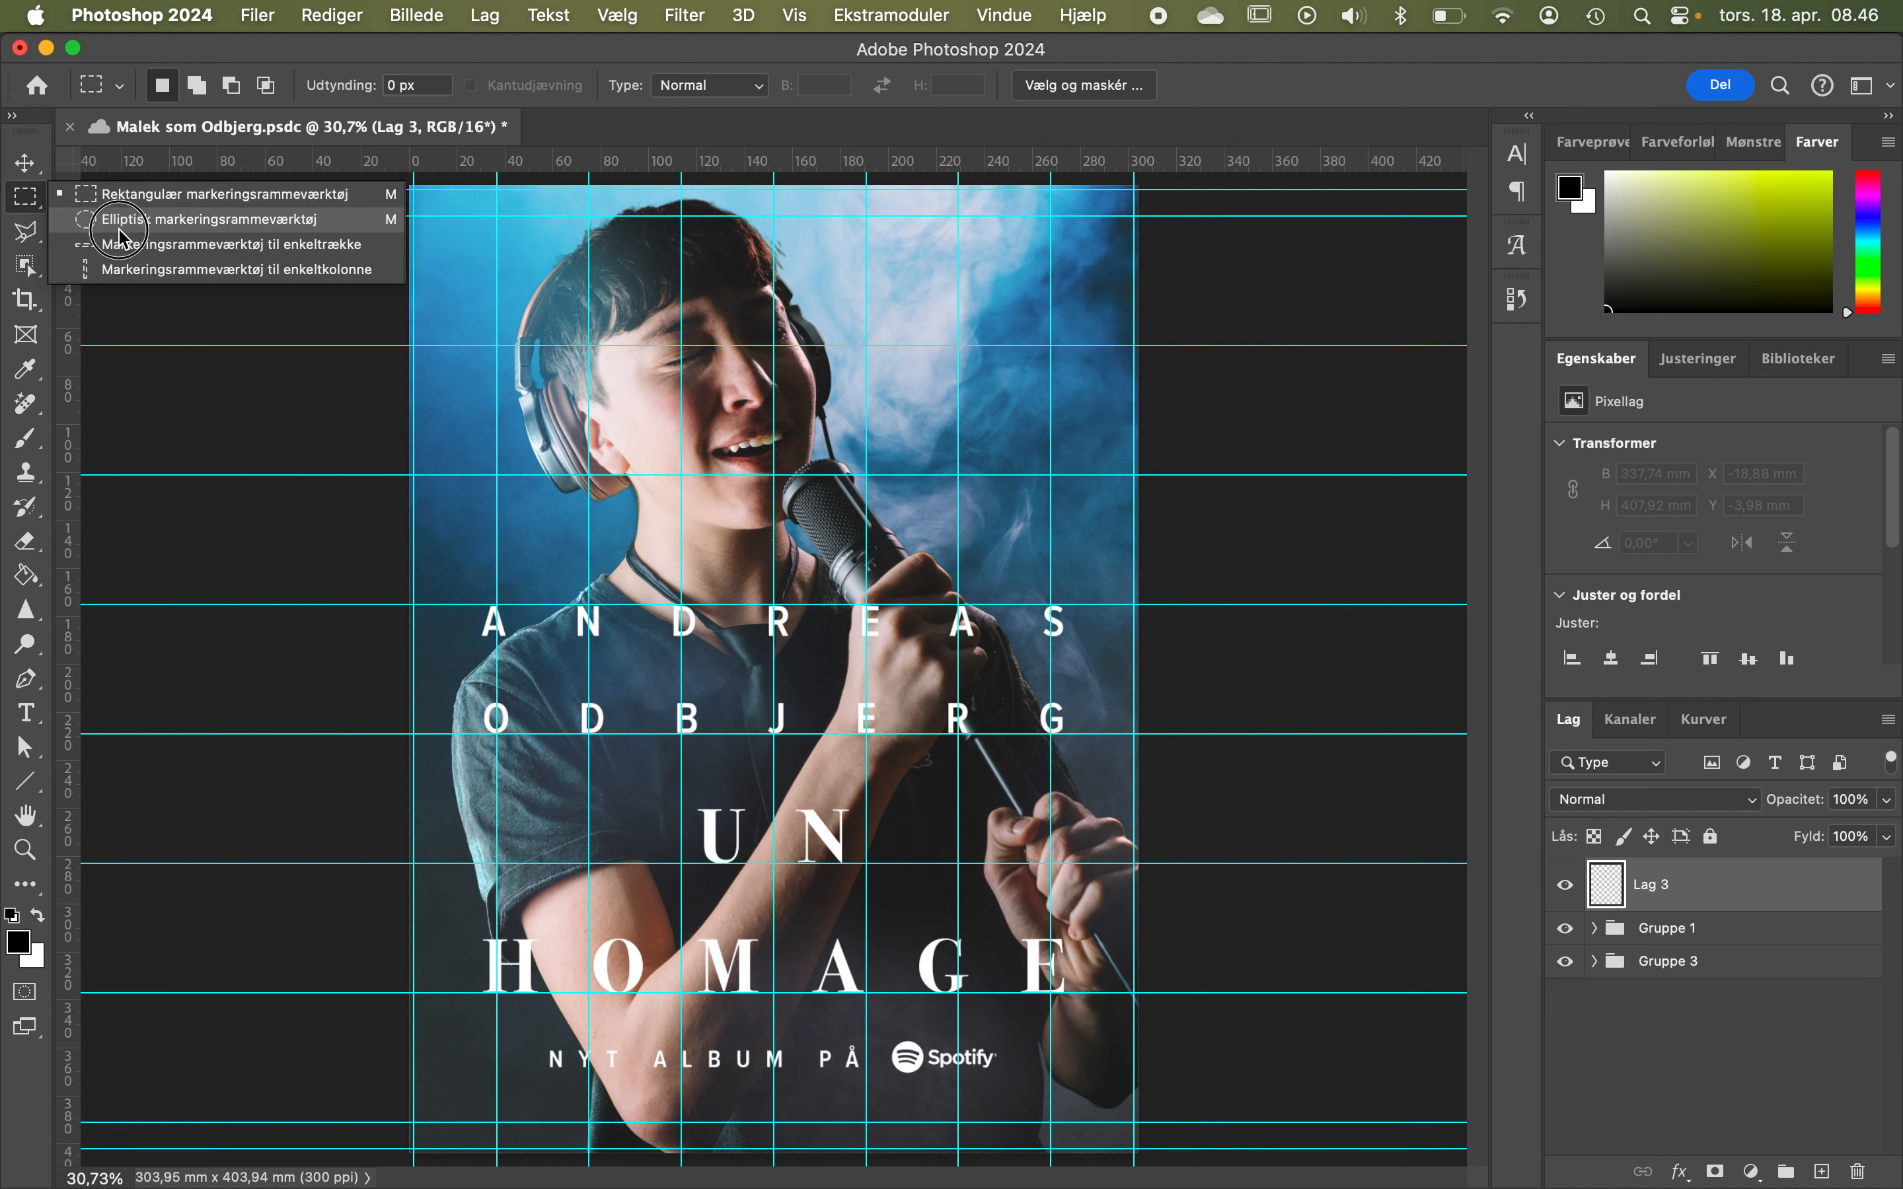
pyautogui.click(136, 279)
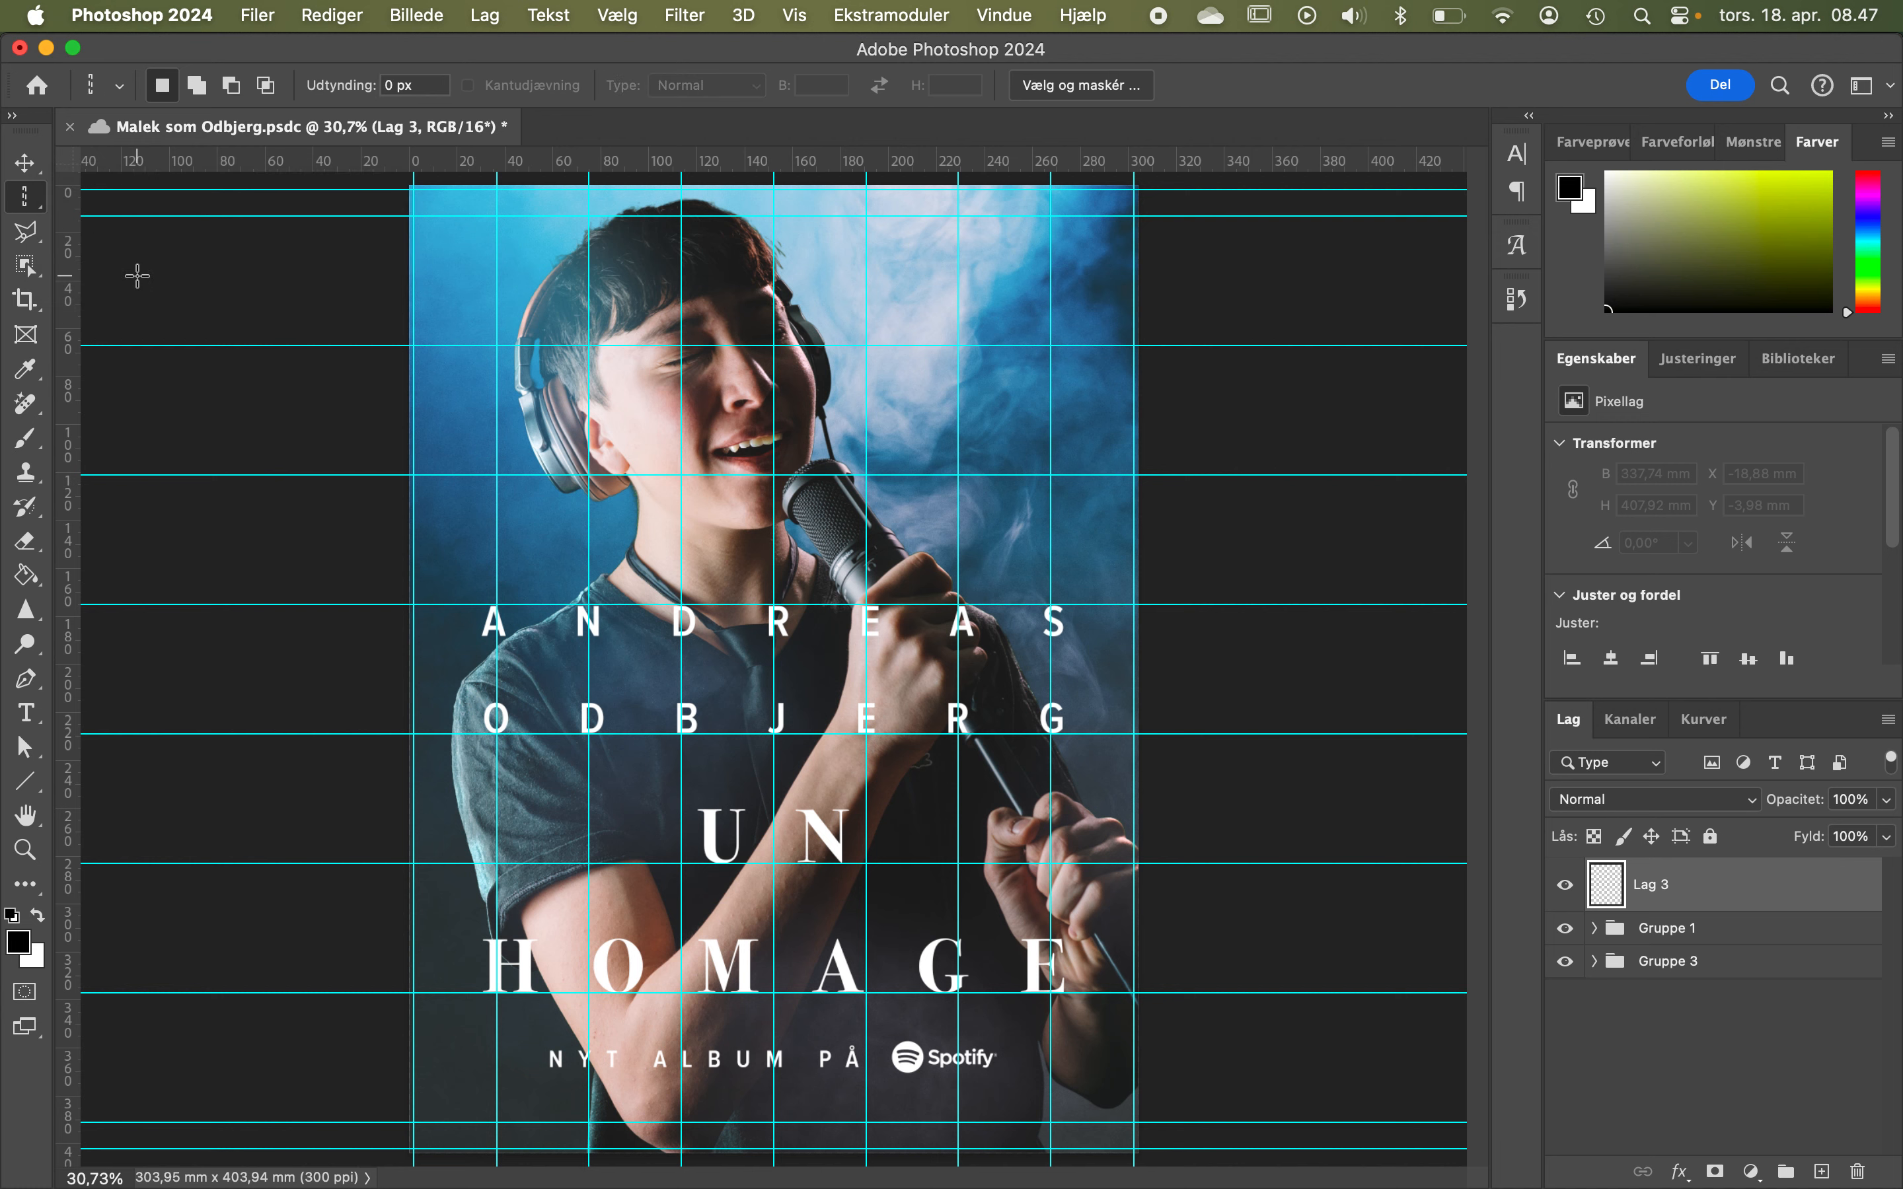
pyautogui.scroll(2, 412, 429)
pyautogui.rightClick(412, 429)
pyautogui.scroll(5, 422, 384)
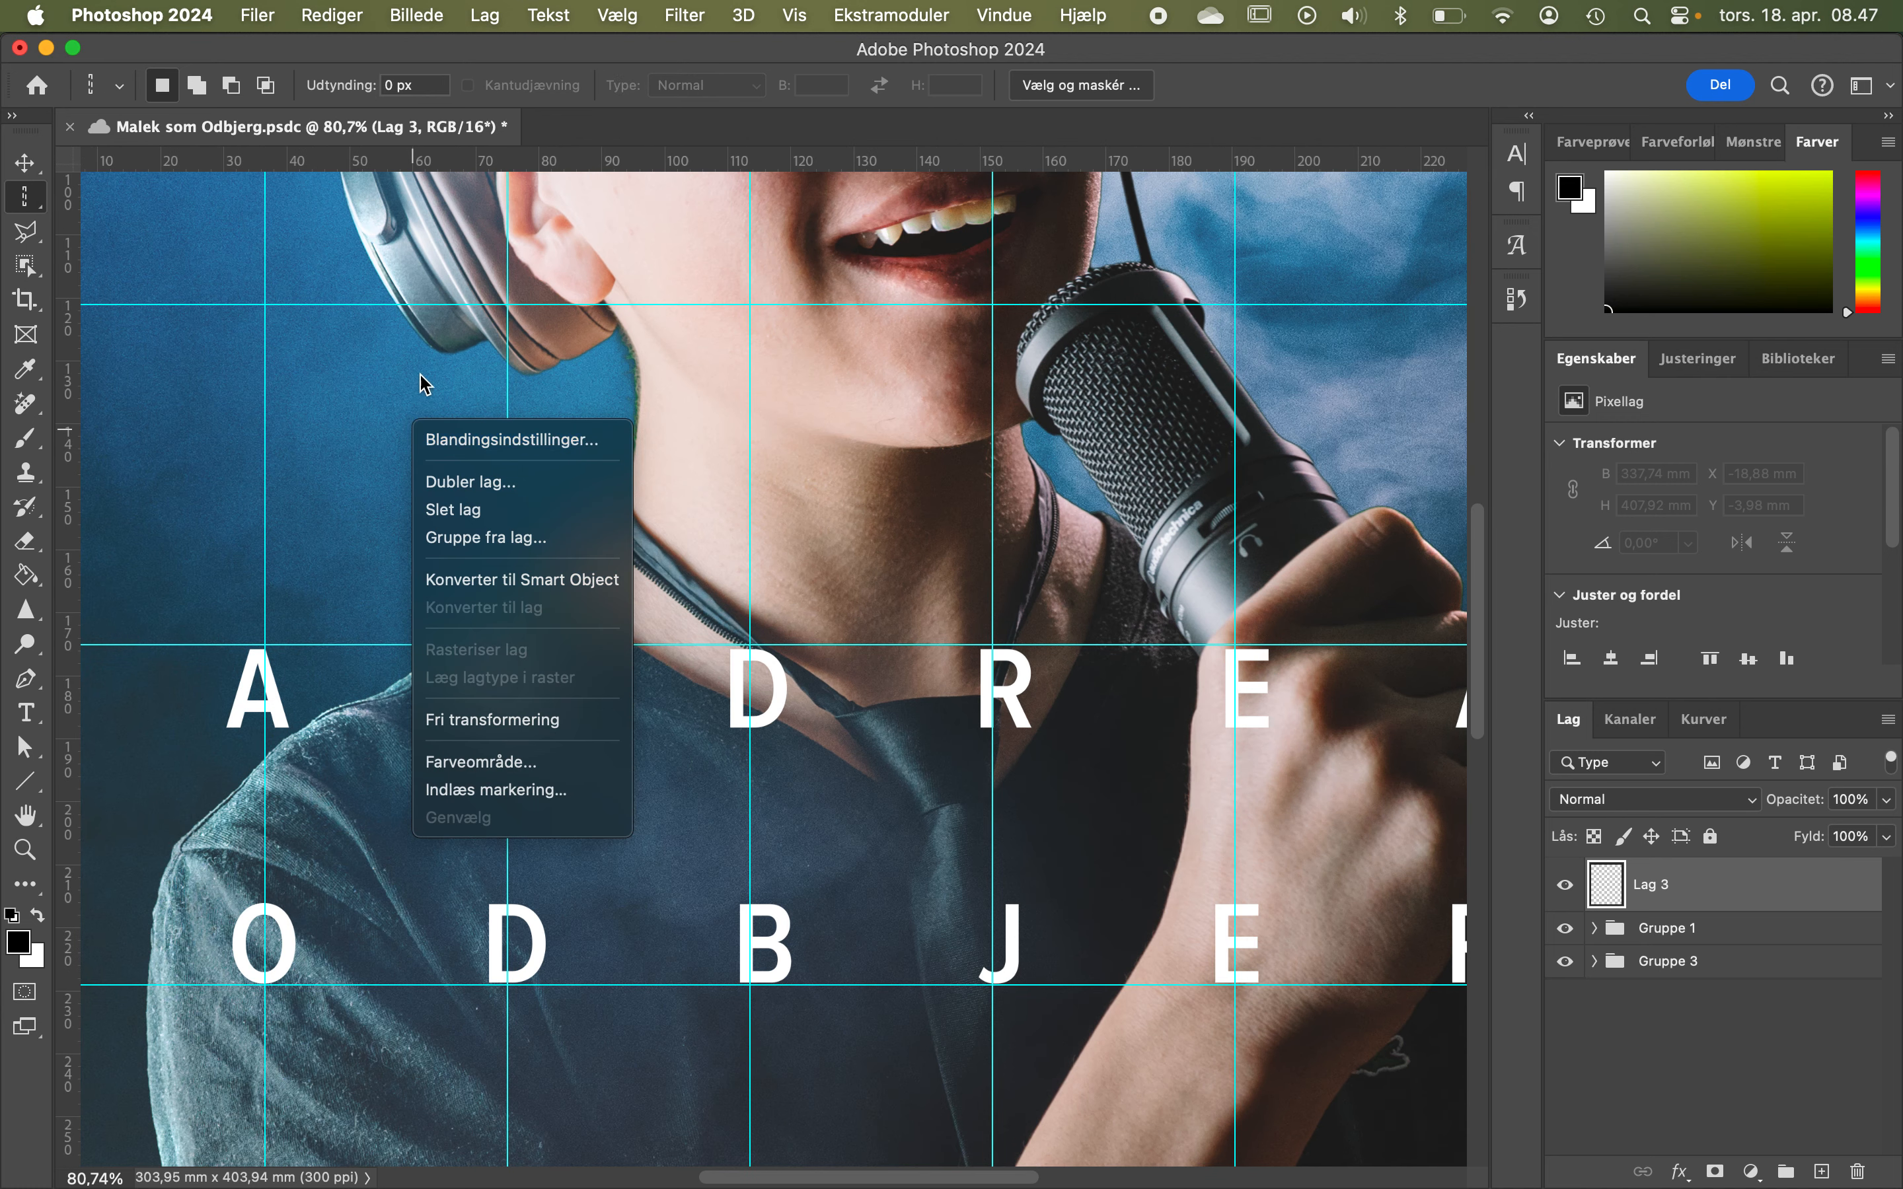
pyautogui.click(246, 424)
pyautogui.hscroll(-5, 244, 419)
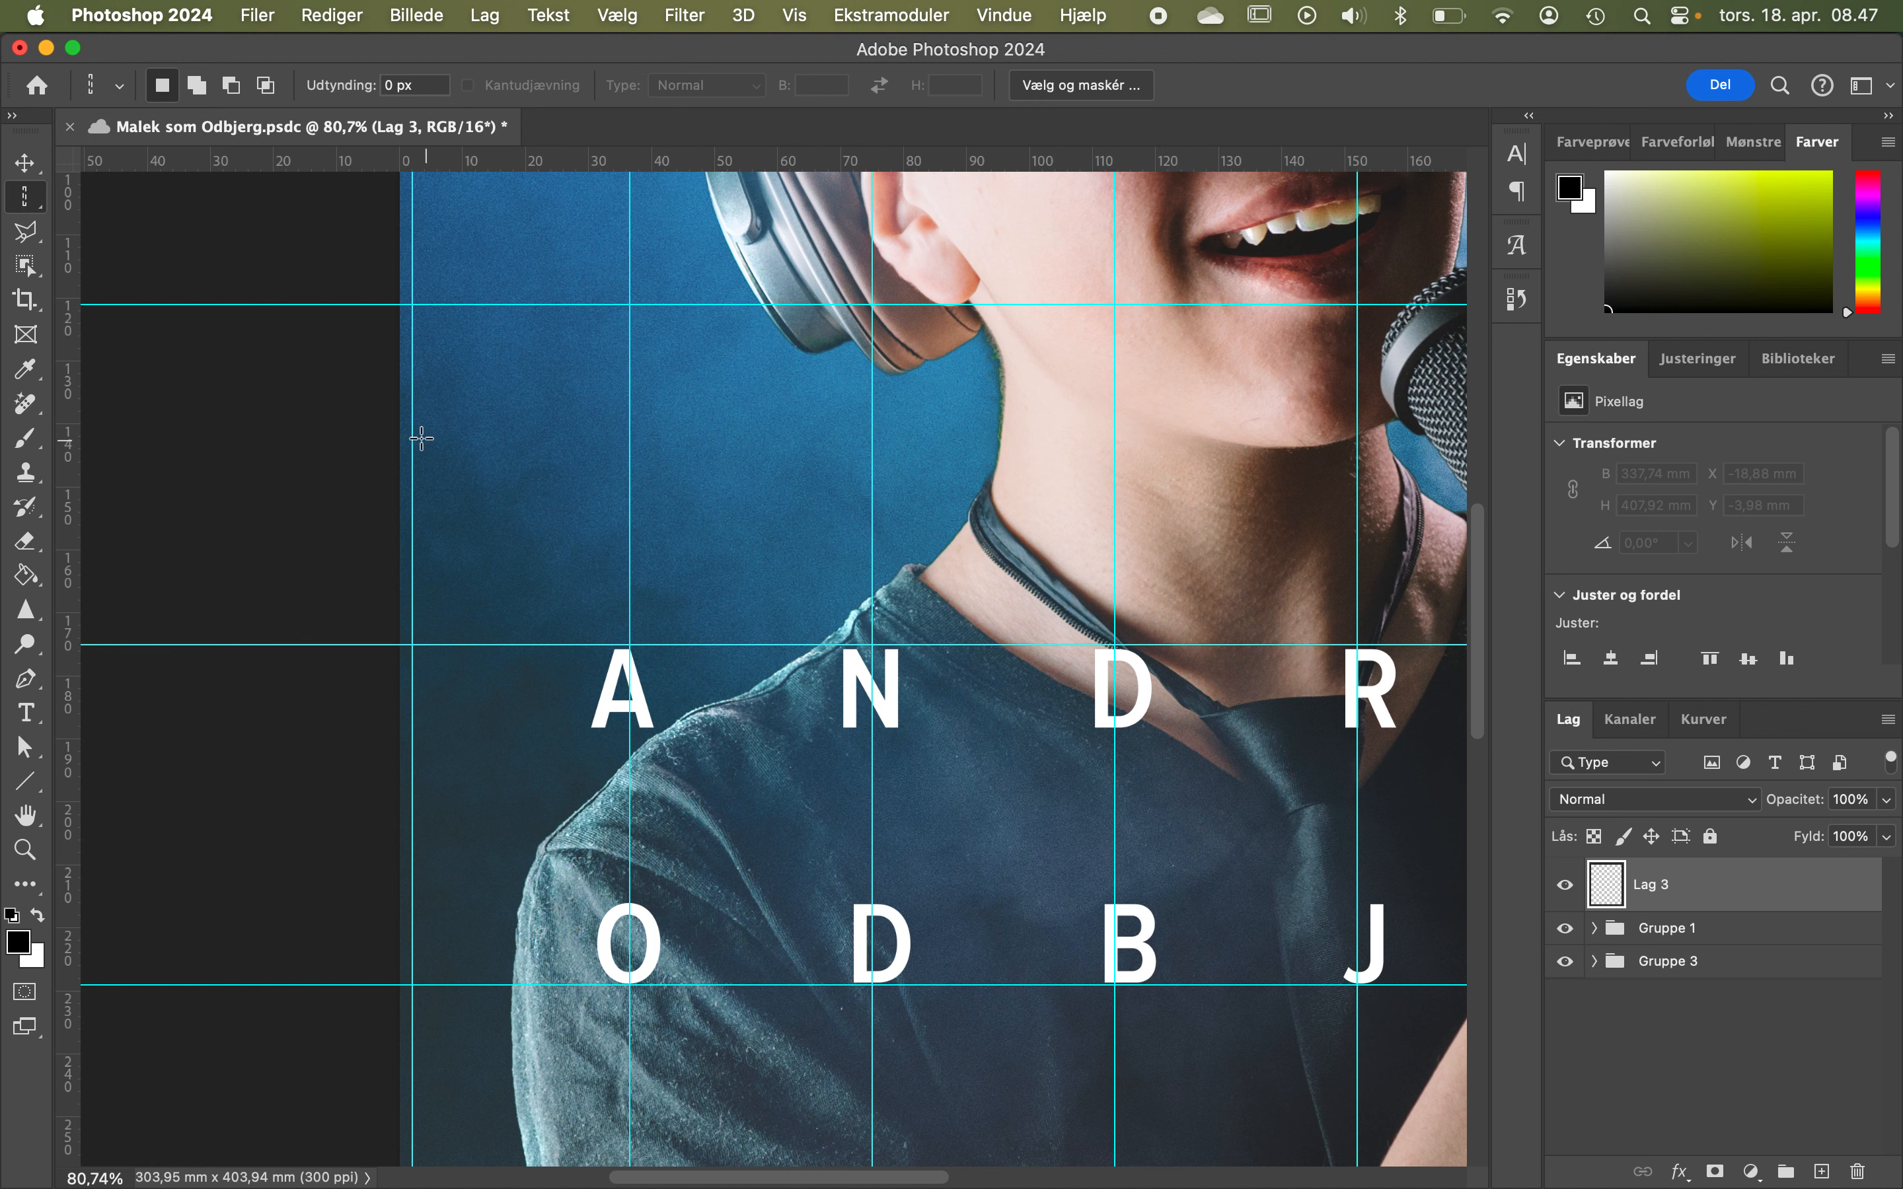
pyautogui.click(413, 435)
pyautogui.rightClick(413, 435)
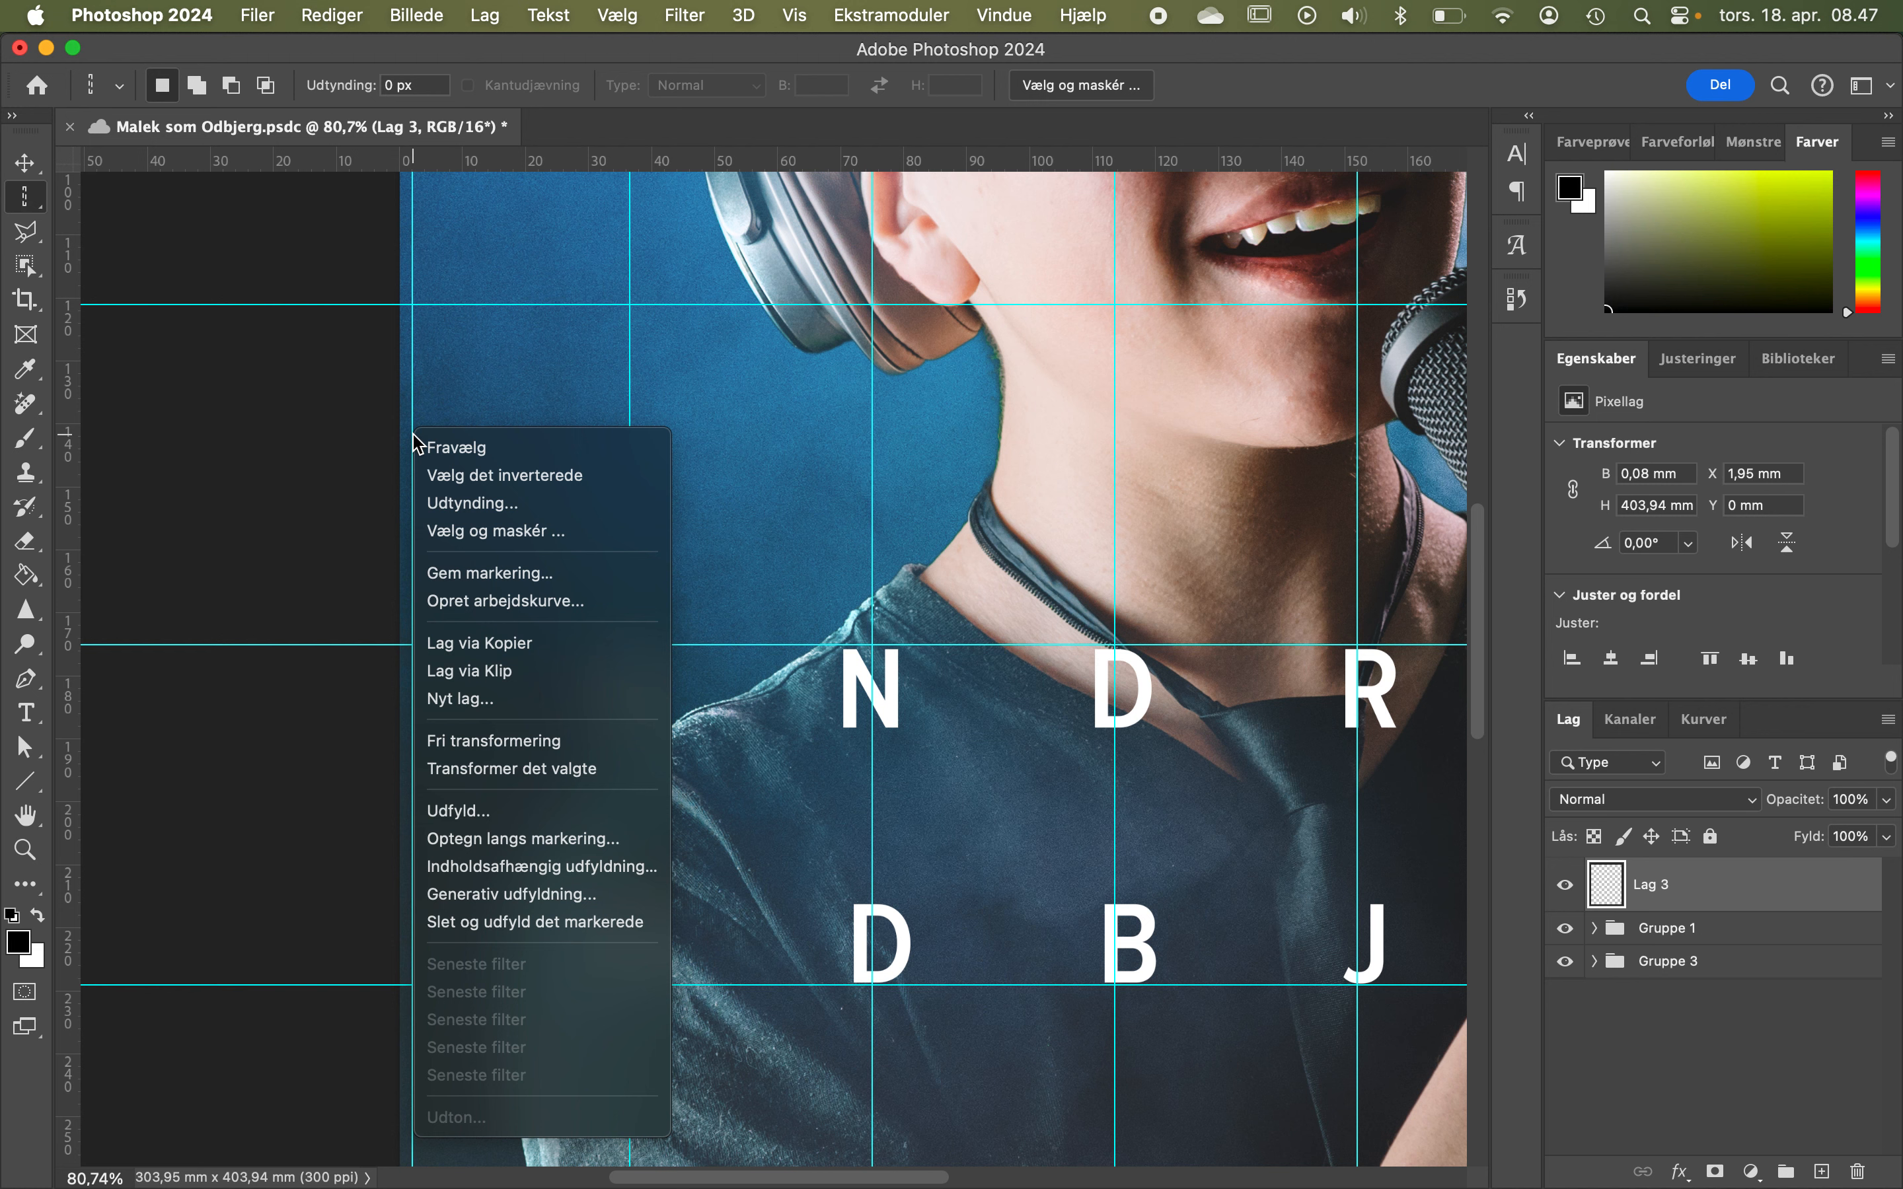
pyautogui.click(614, 839)
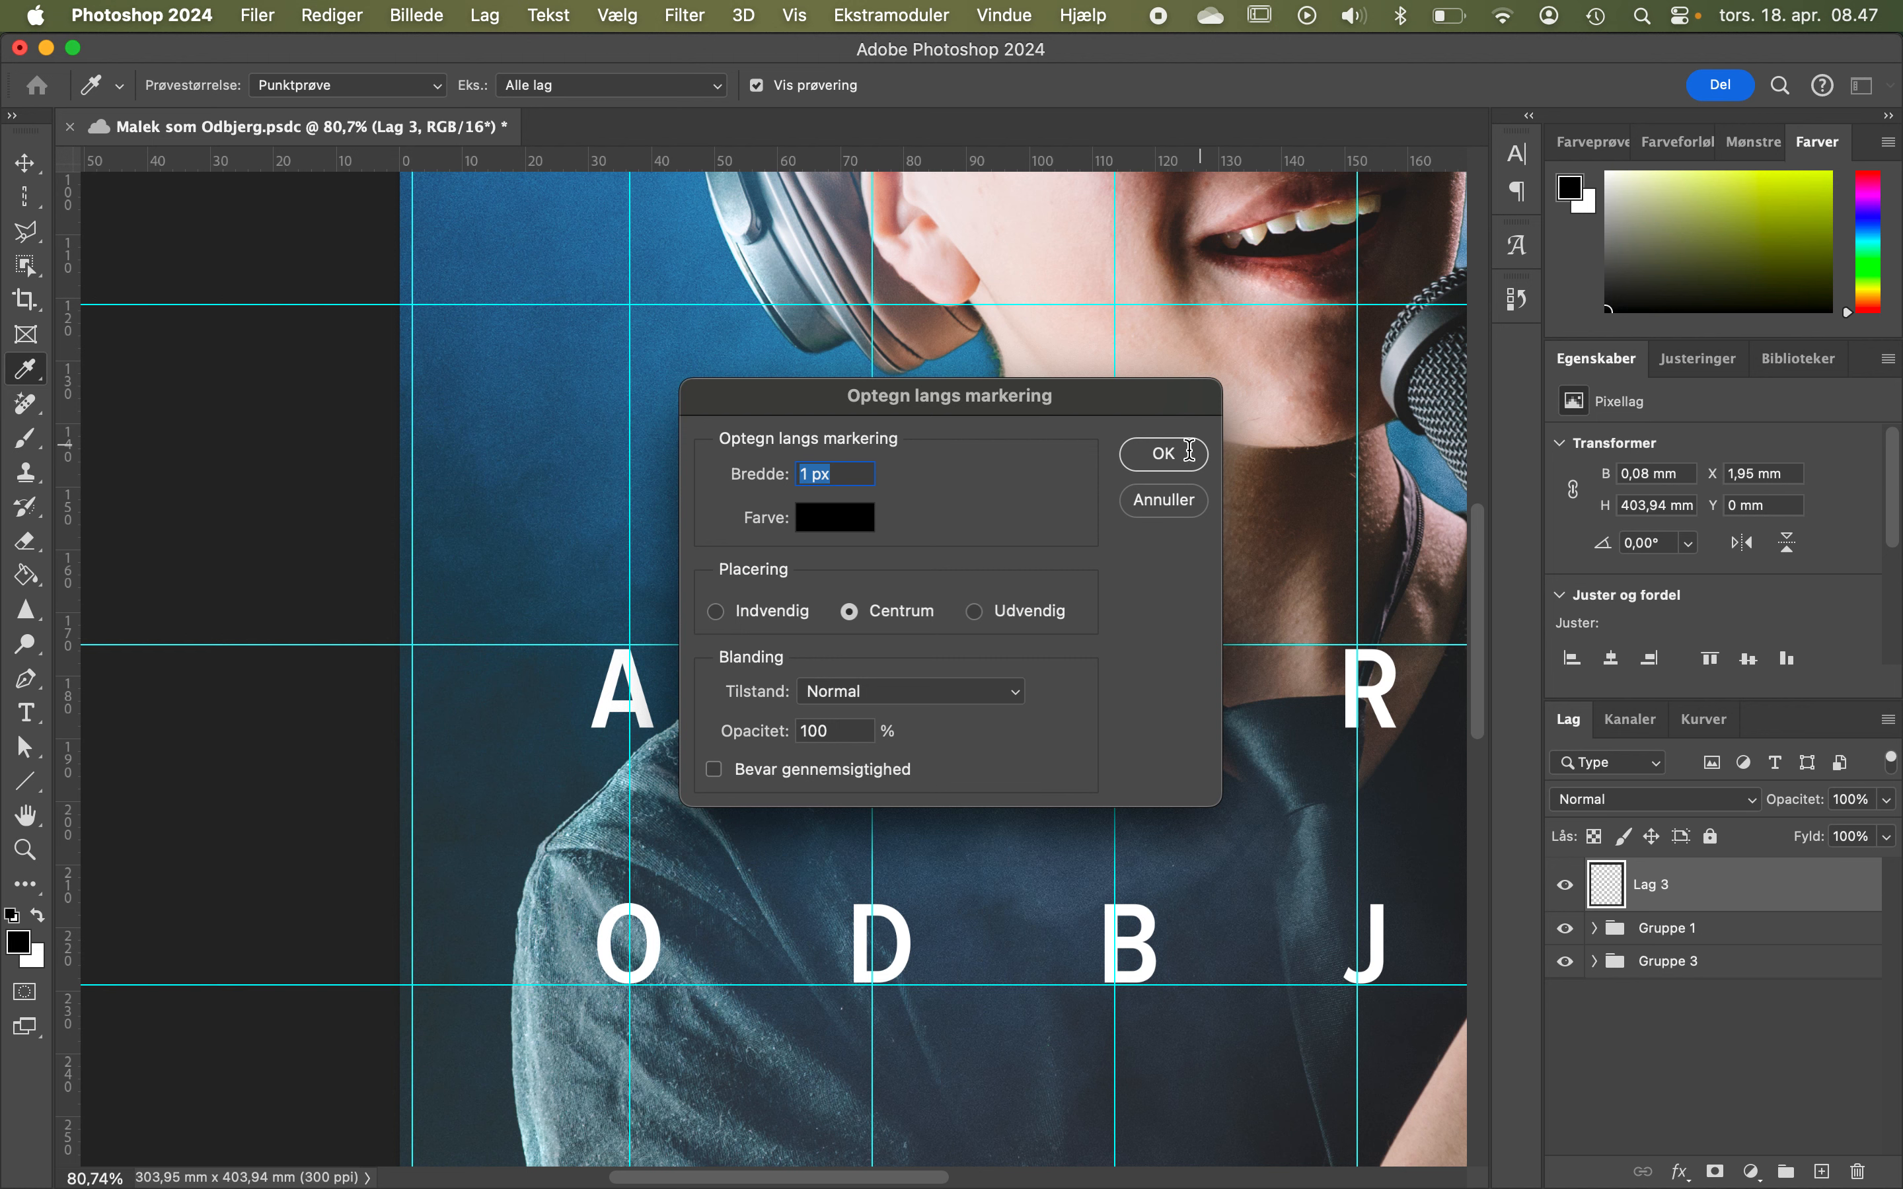
pyautogui.click(1171, 462)
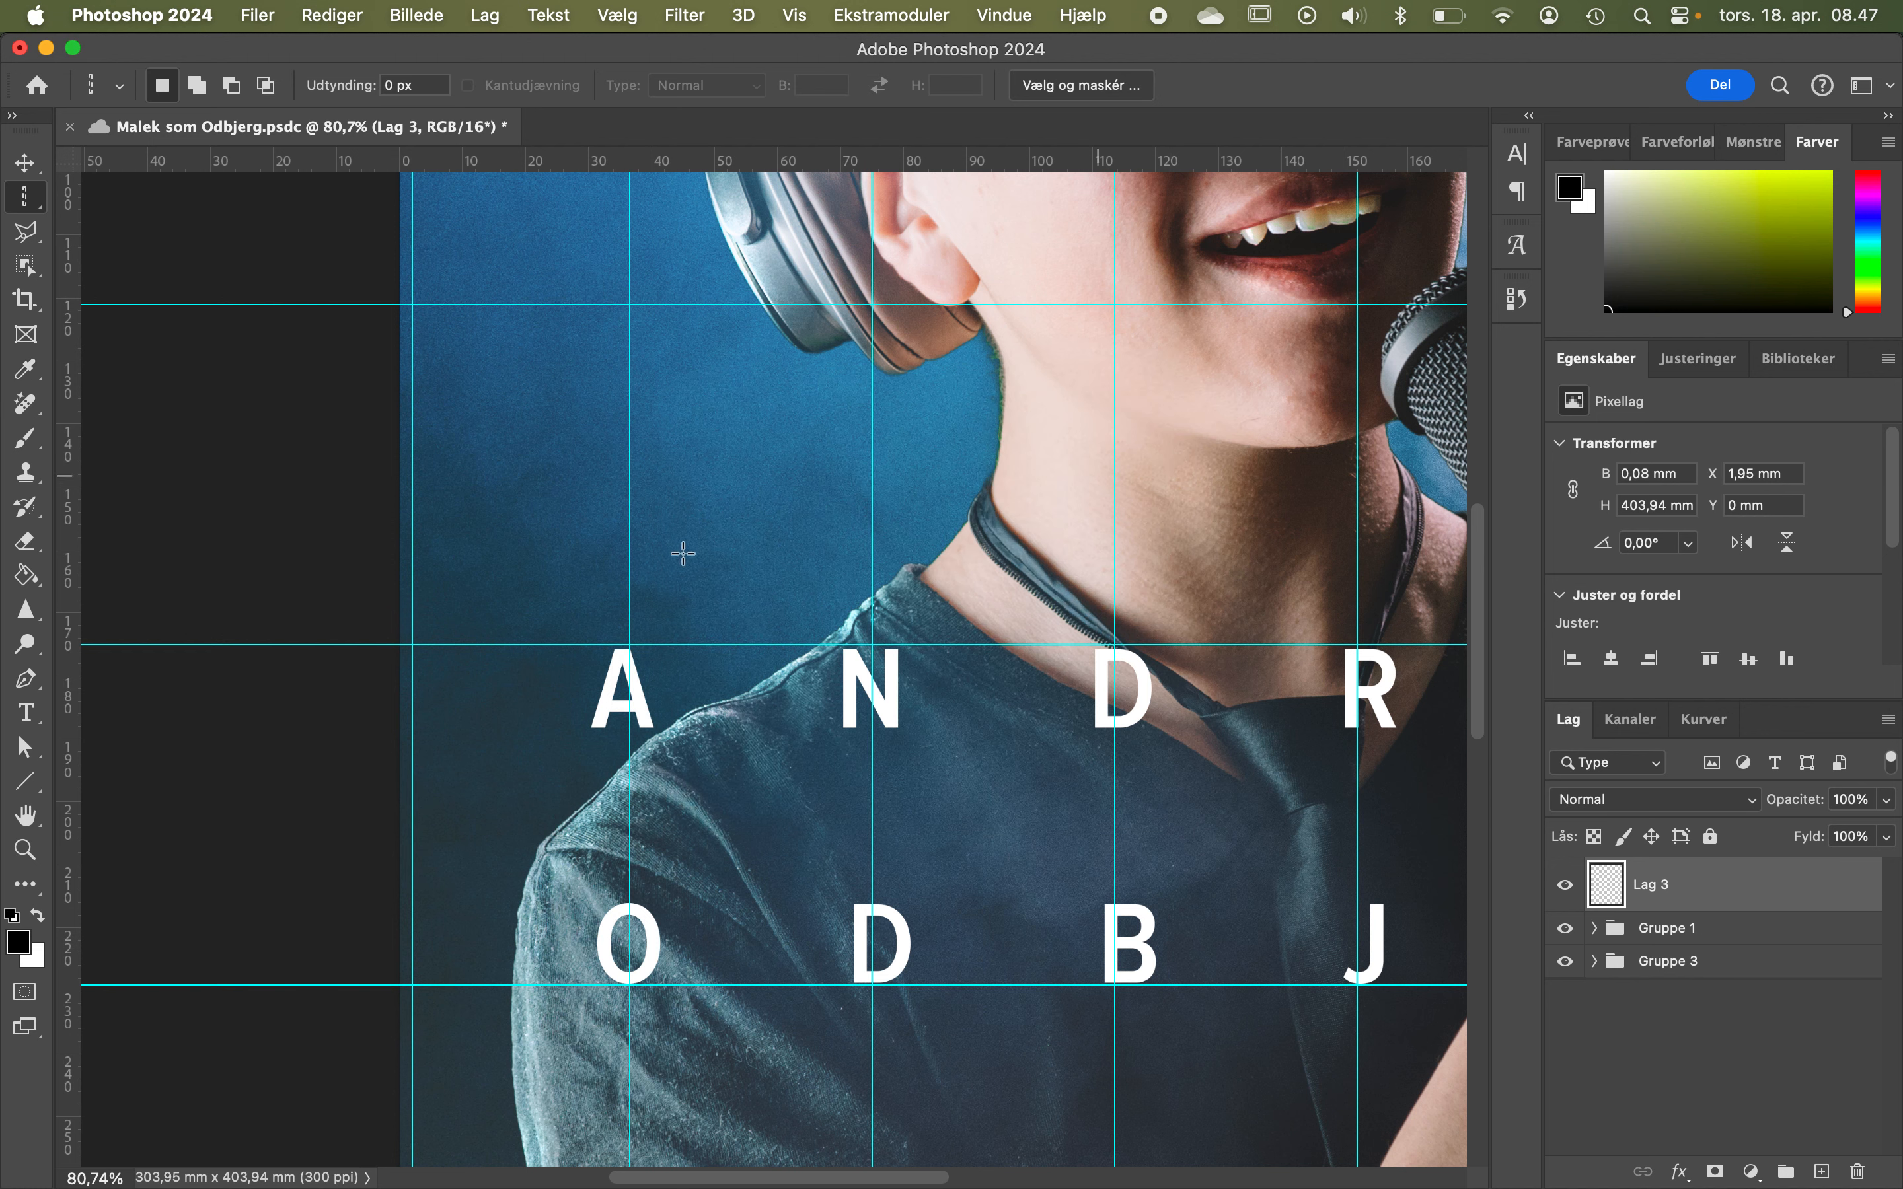
pyautogui.press('super+semicolon')
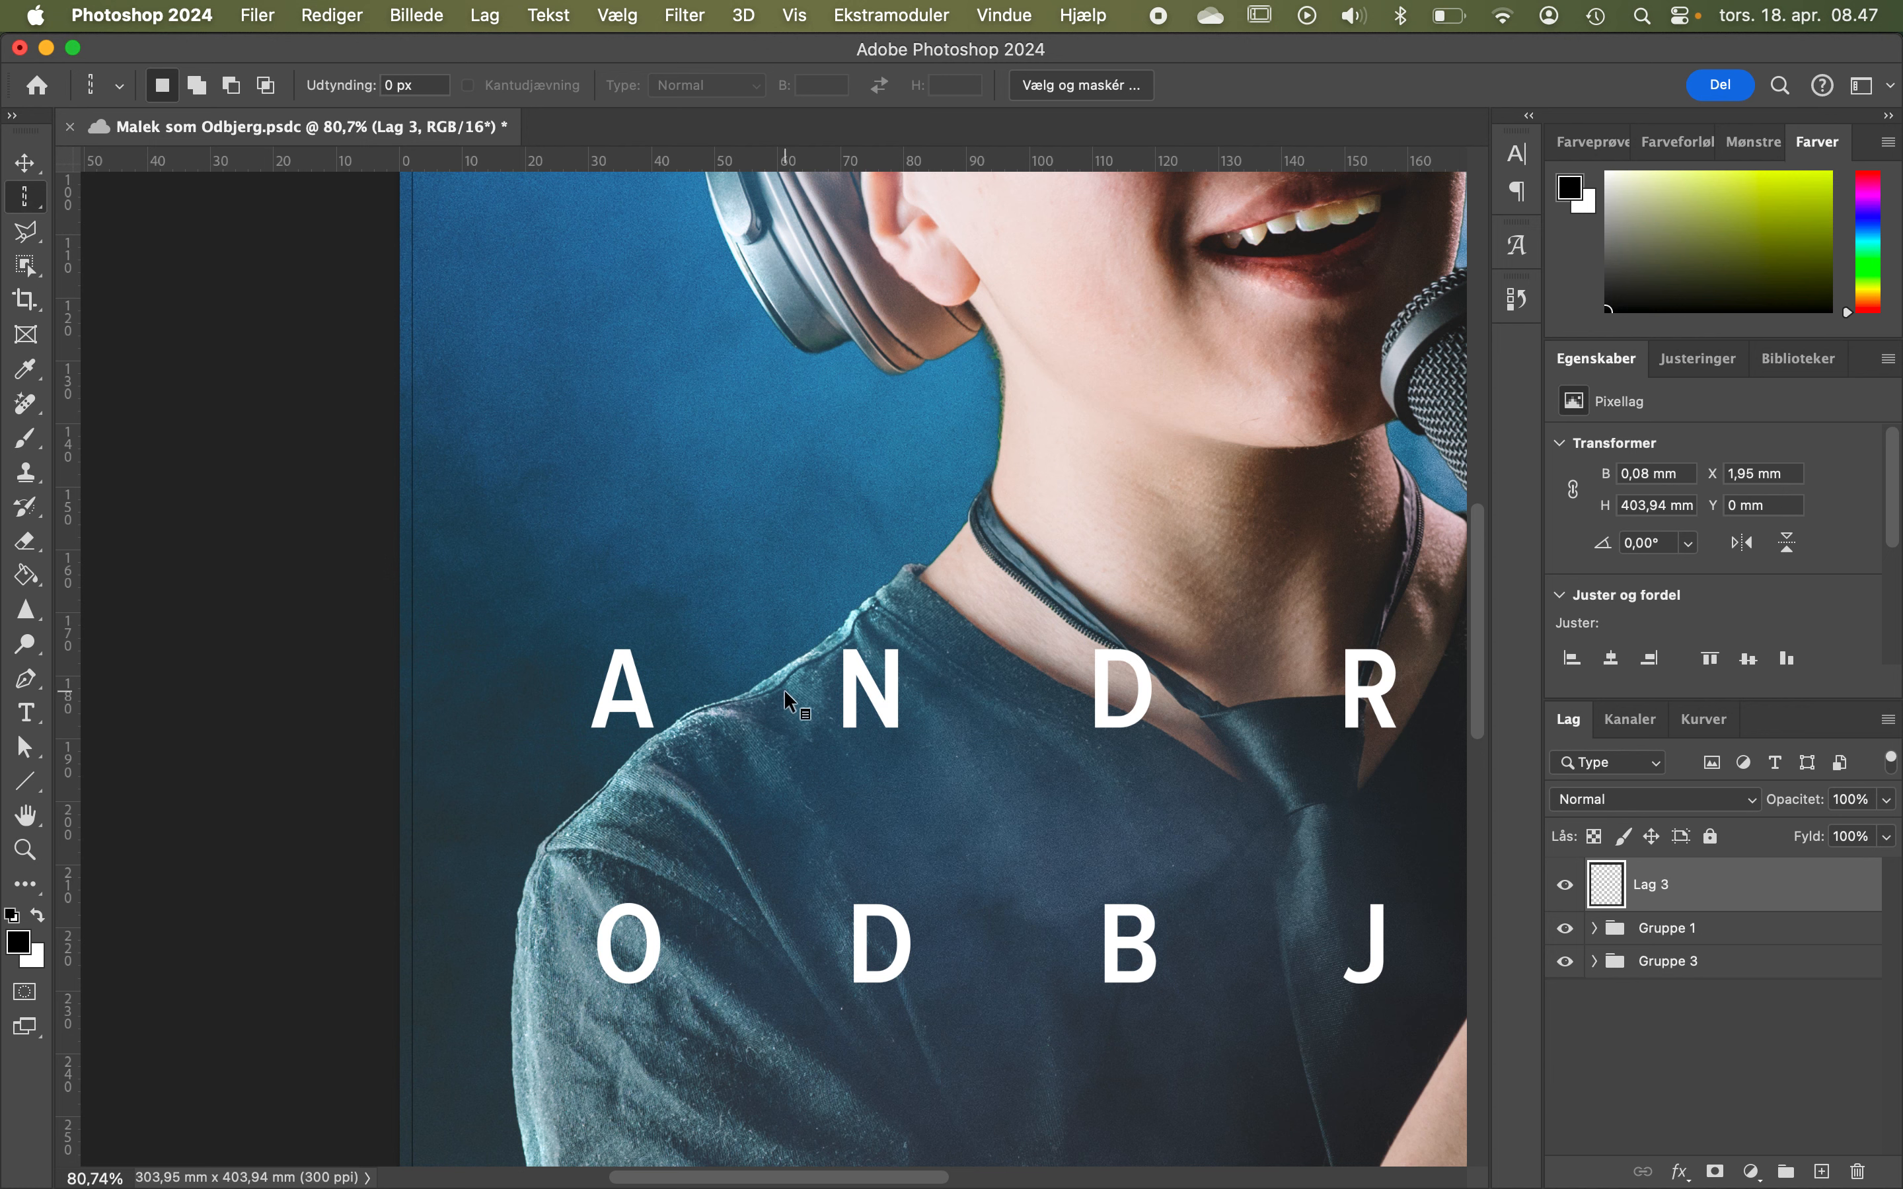
pyautogui.press('super+semicolon')
# Select a single-pixel column along the poster's right trim guide and stroke it with a centred 1 px black line.
pyautogui.scroll(5, 590, 565)
pyautogui.hscroll(2, 590, 565)
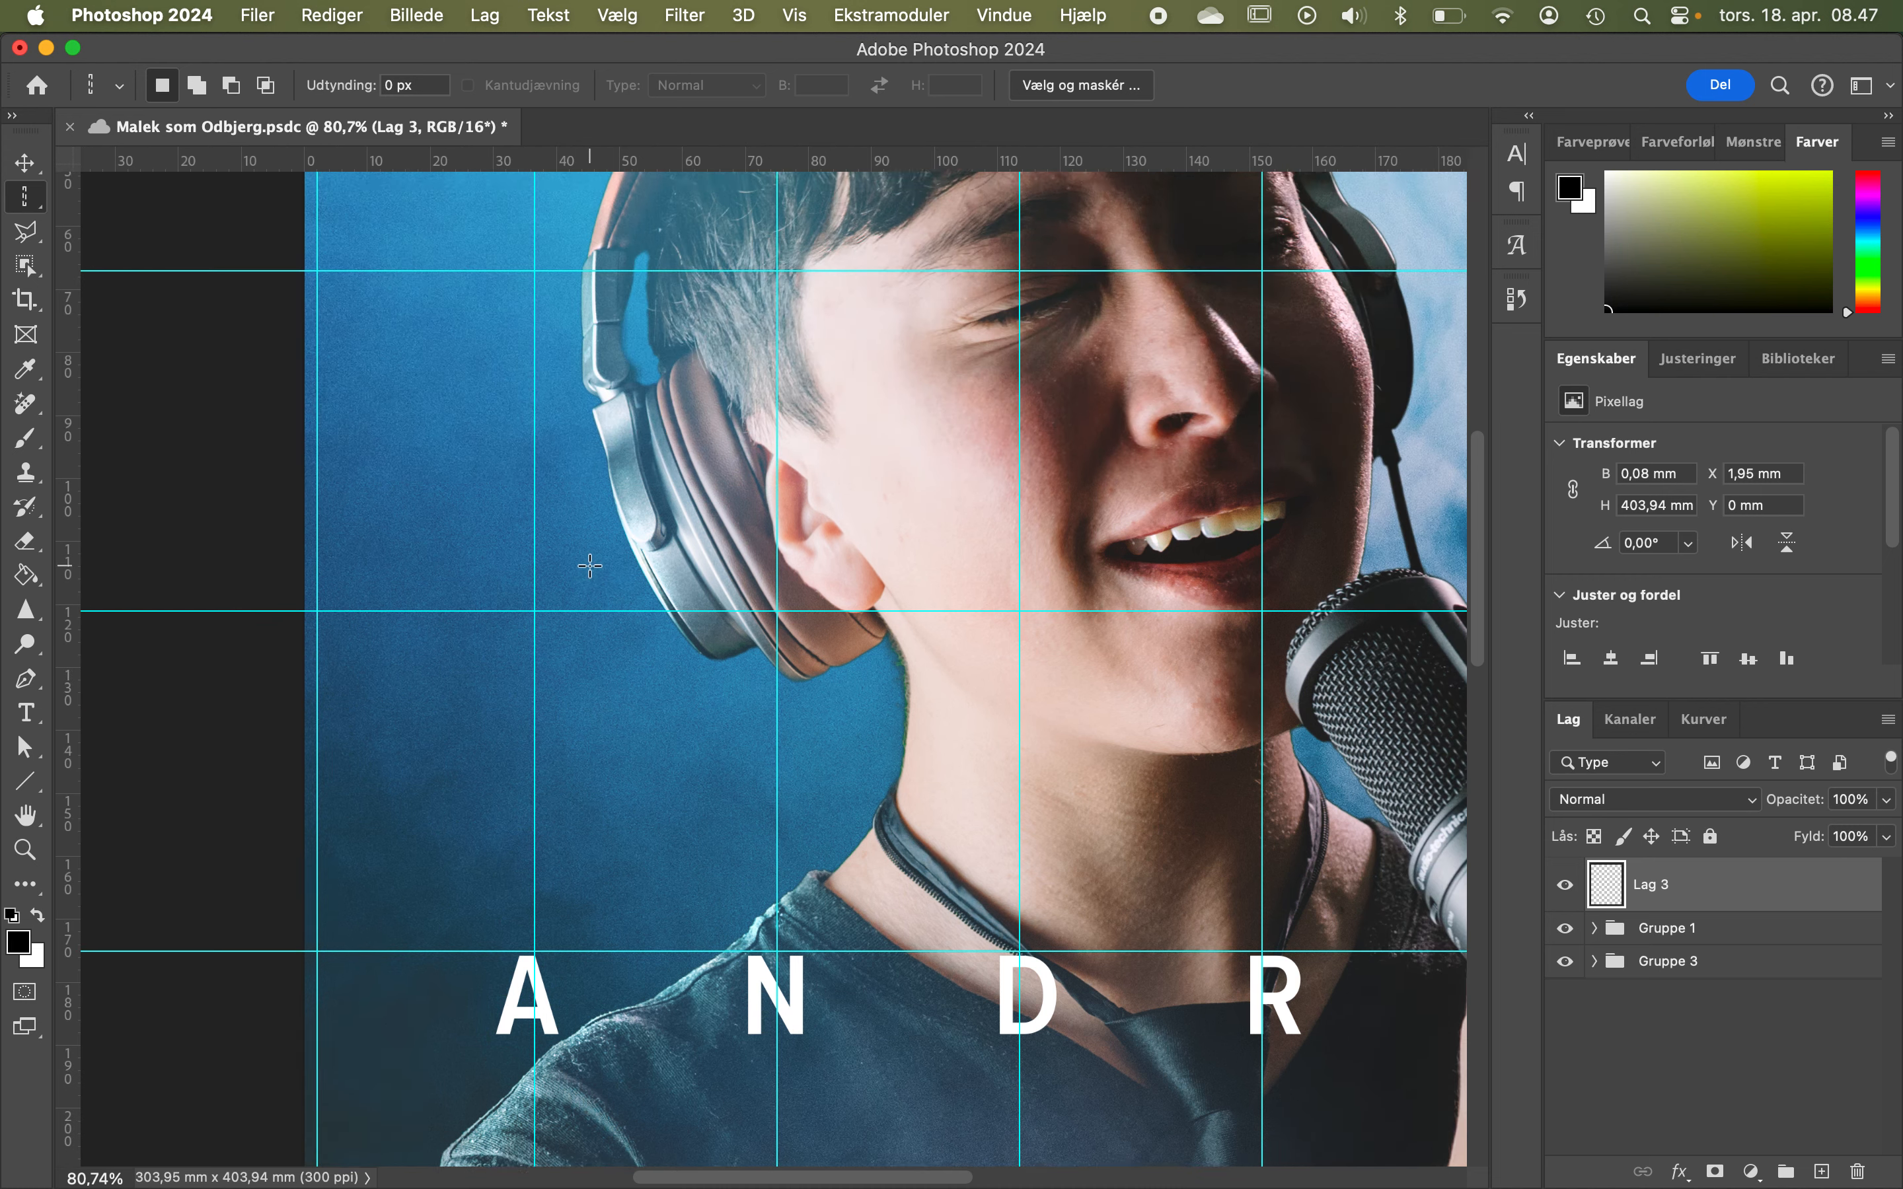
pyautogui.scroll(8, 590, 565)
pyautogui.hscroll(10, 590, 565)
pyautogui.scroll(-3, 590, 565)
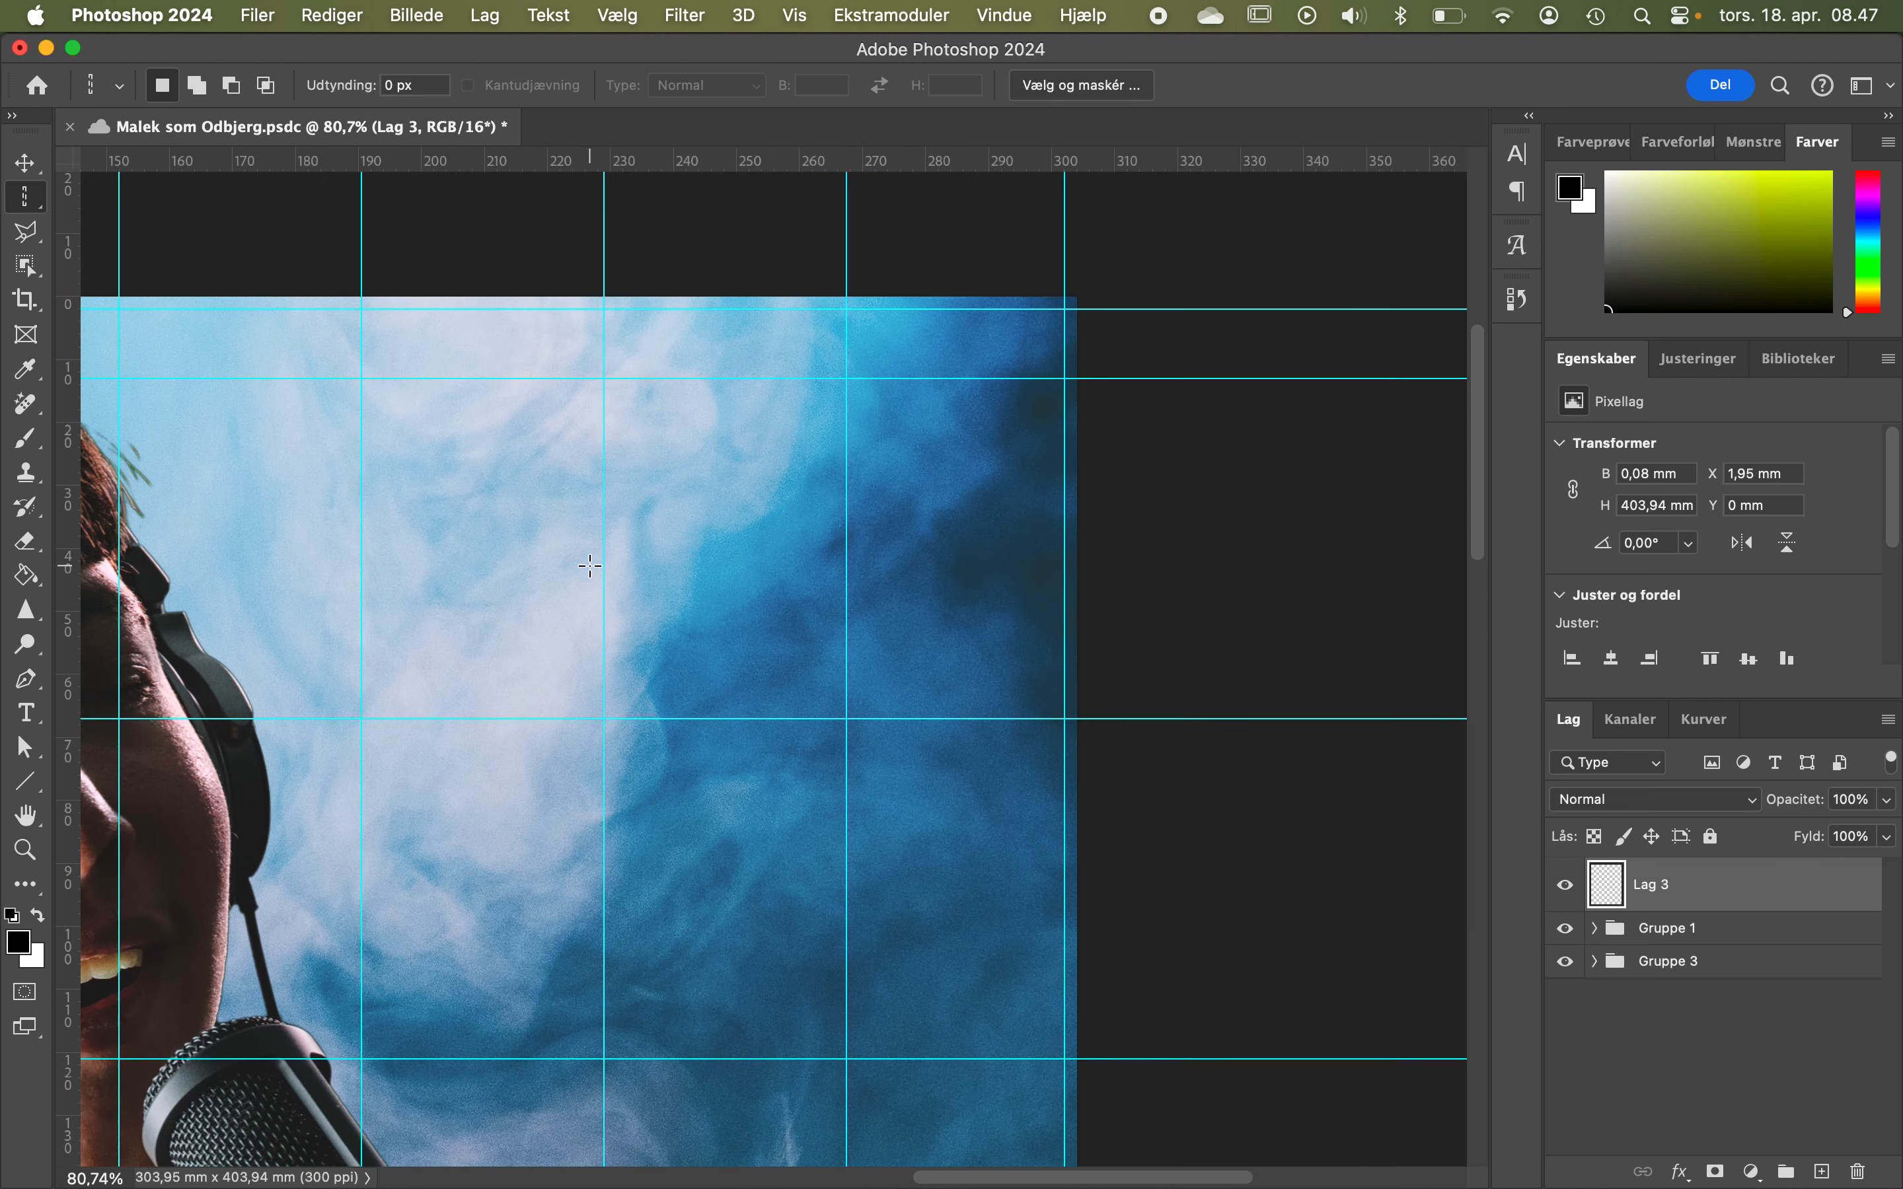
pyautogui.hscroll(8, 590, 565)
pyautogui.scroll(-1, 590, 565)
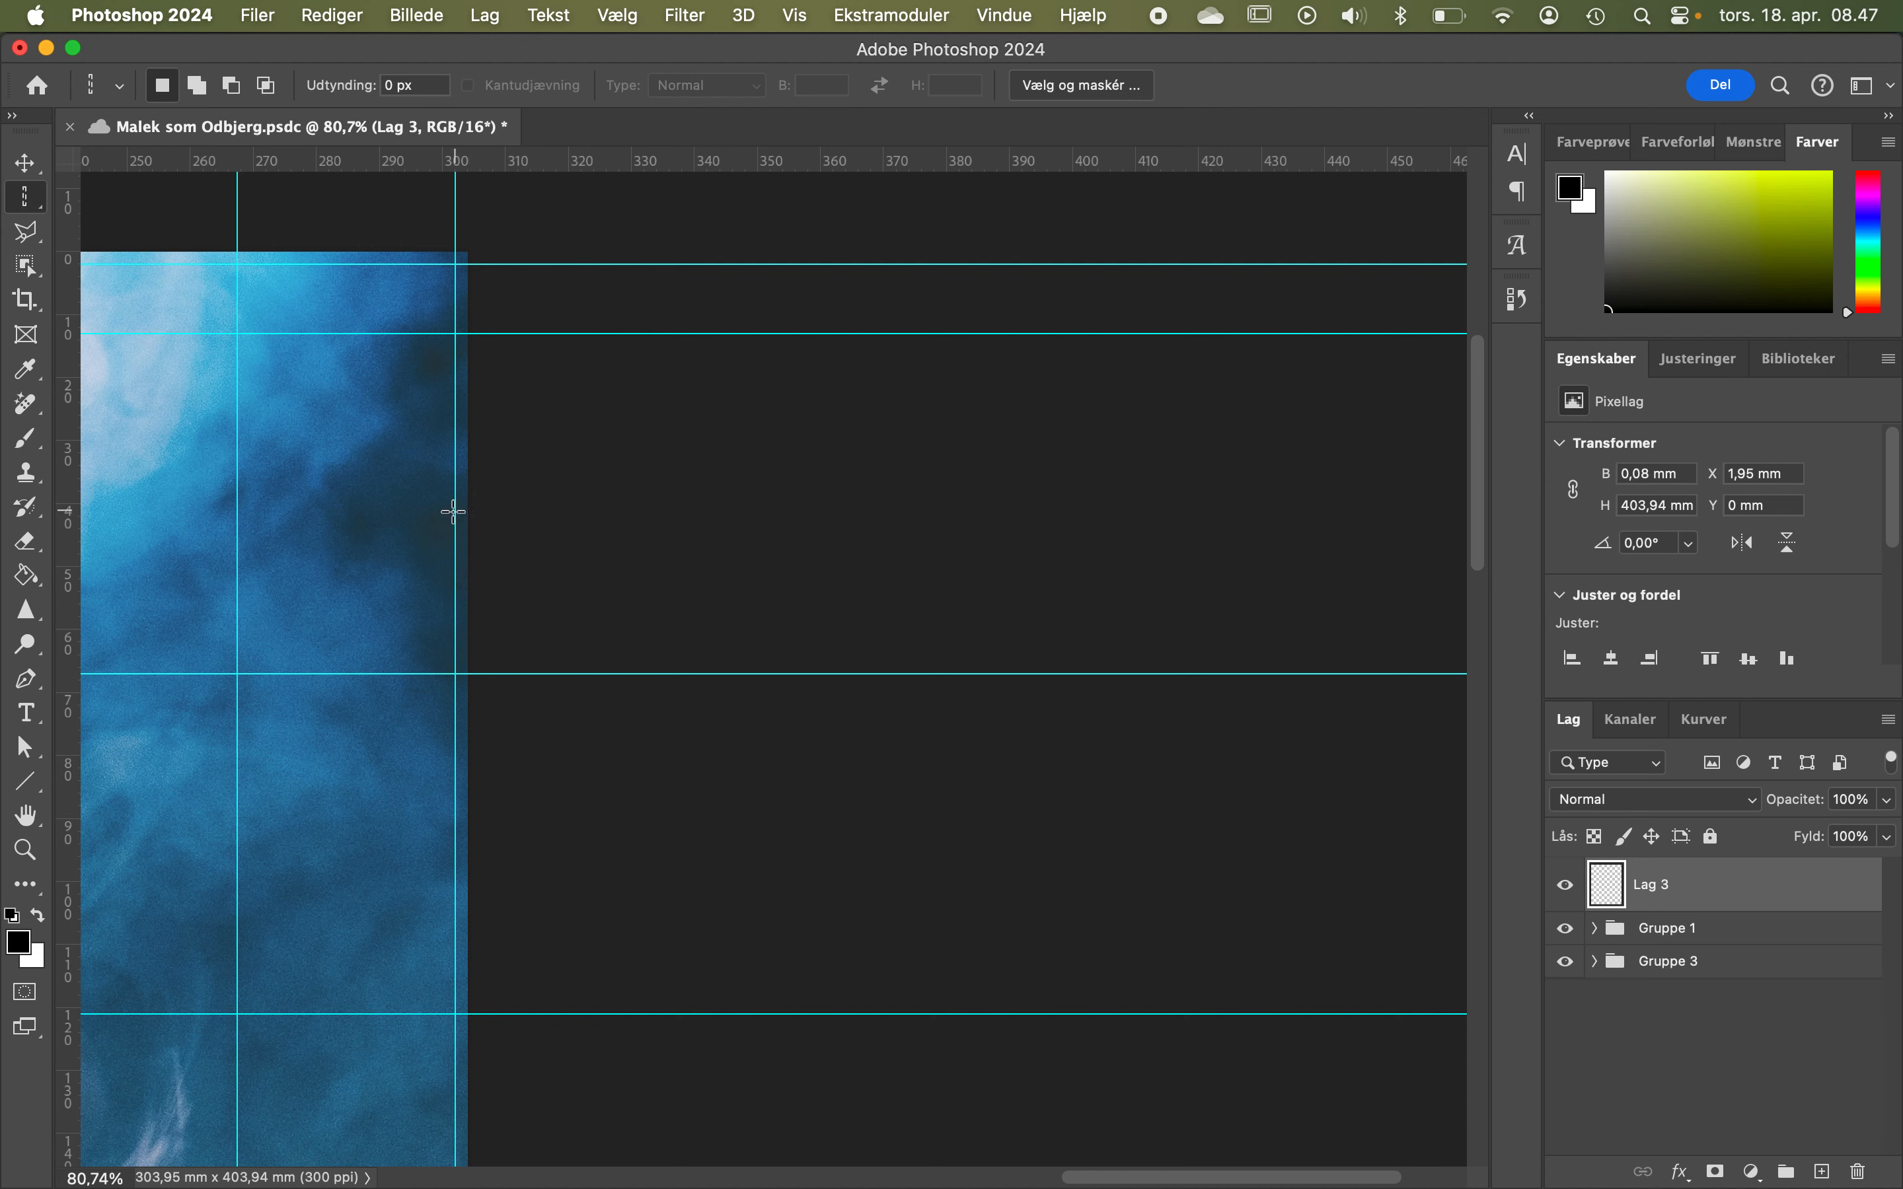
pyautogui.scroll(5, 452, 512)
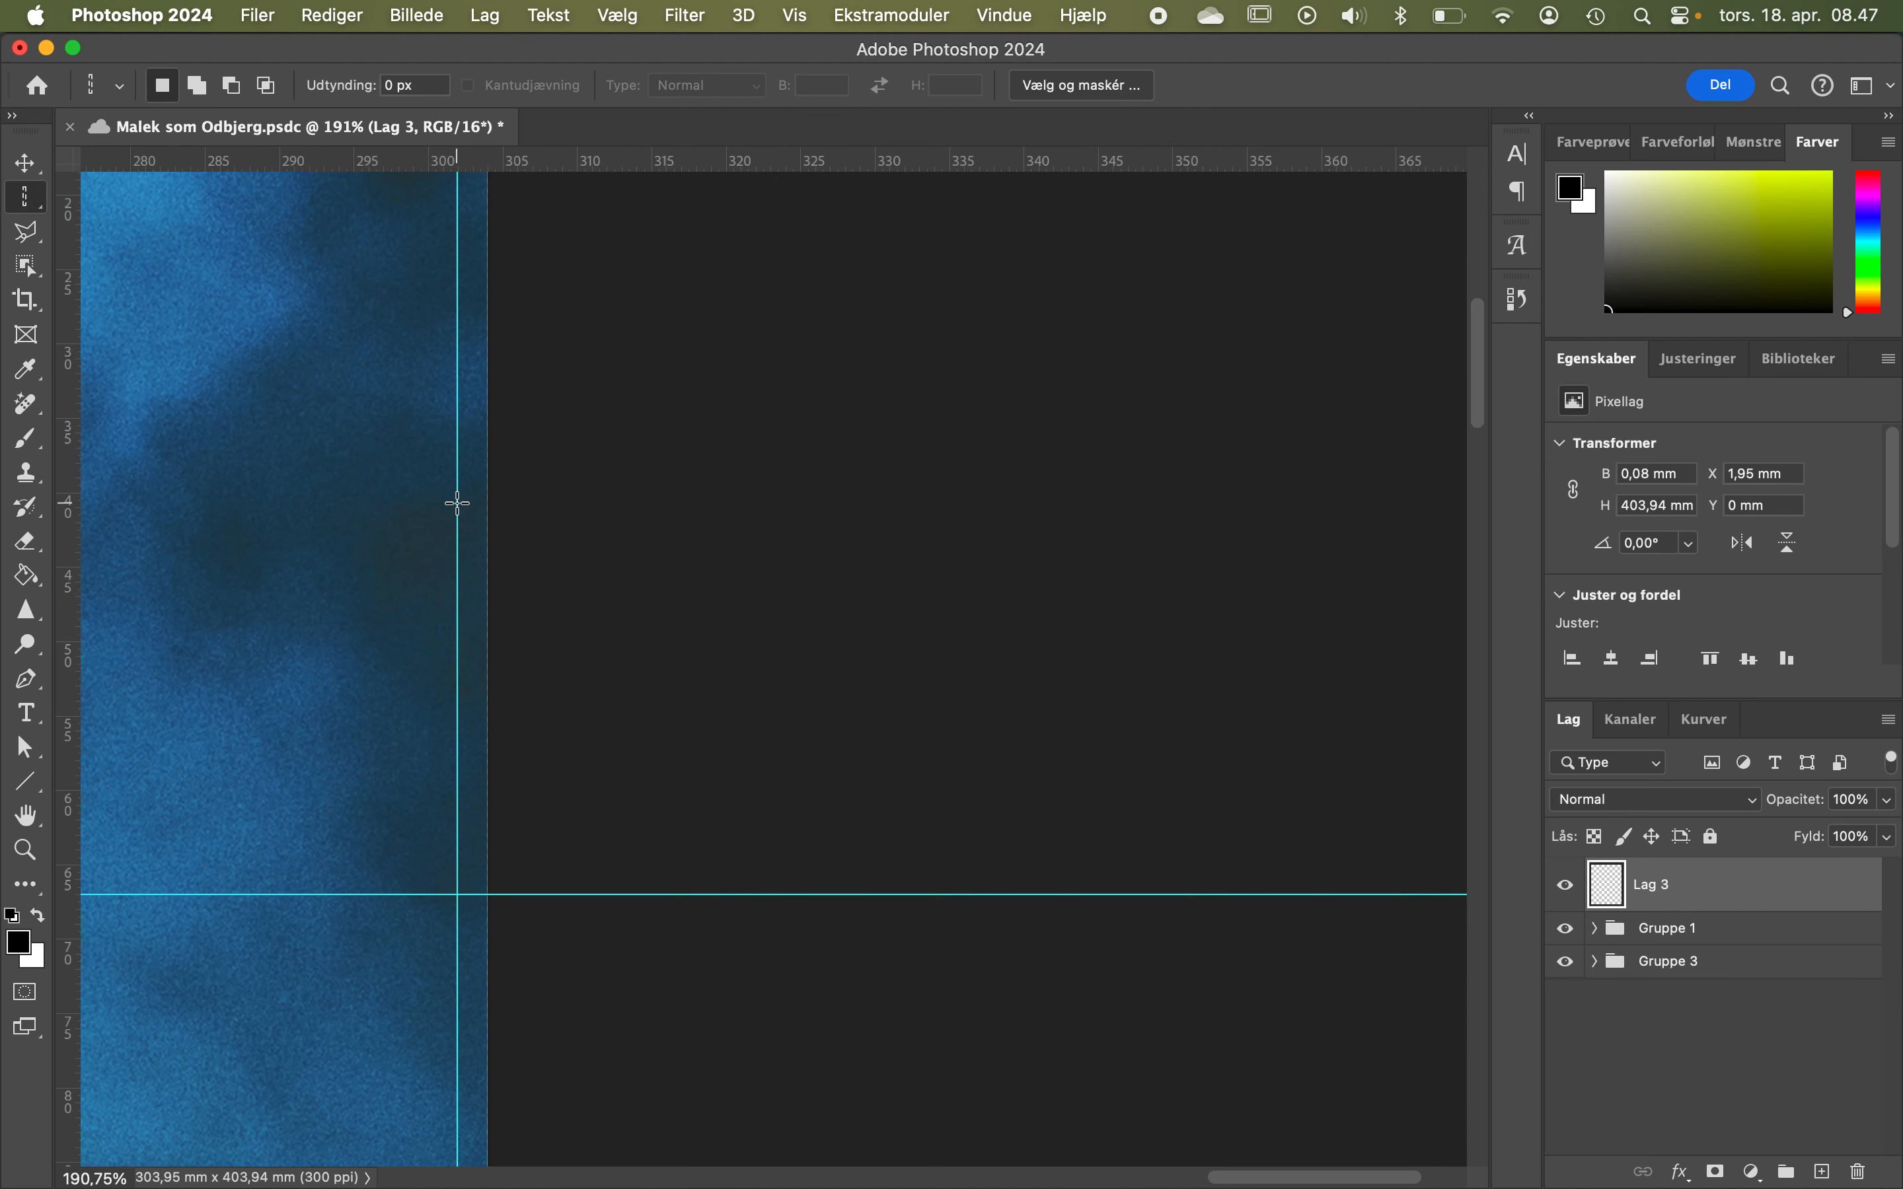
pyautogui.click(456, 504)
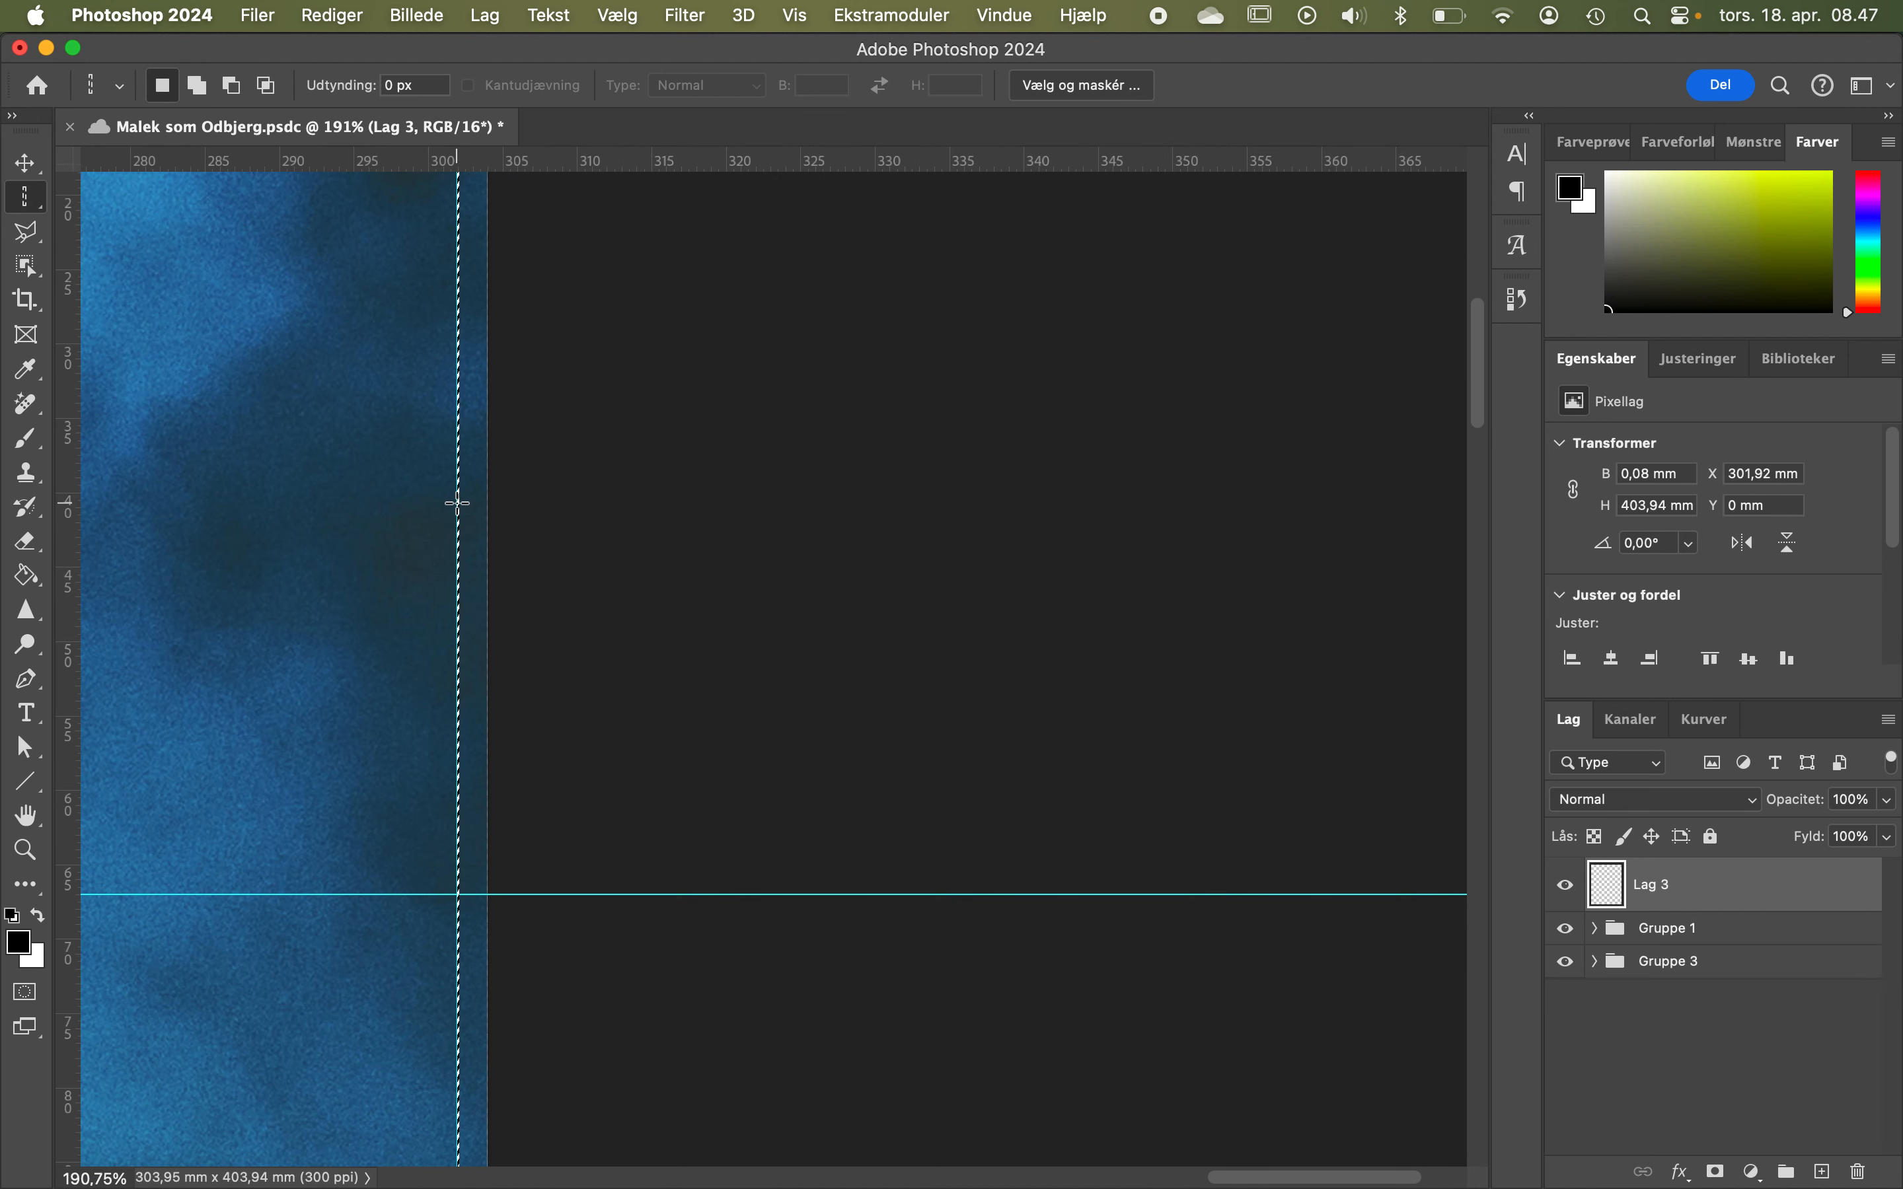
pyautogui.rightClick(458, 503)
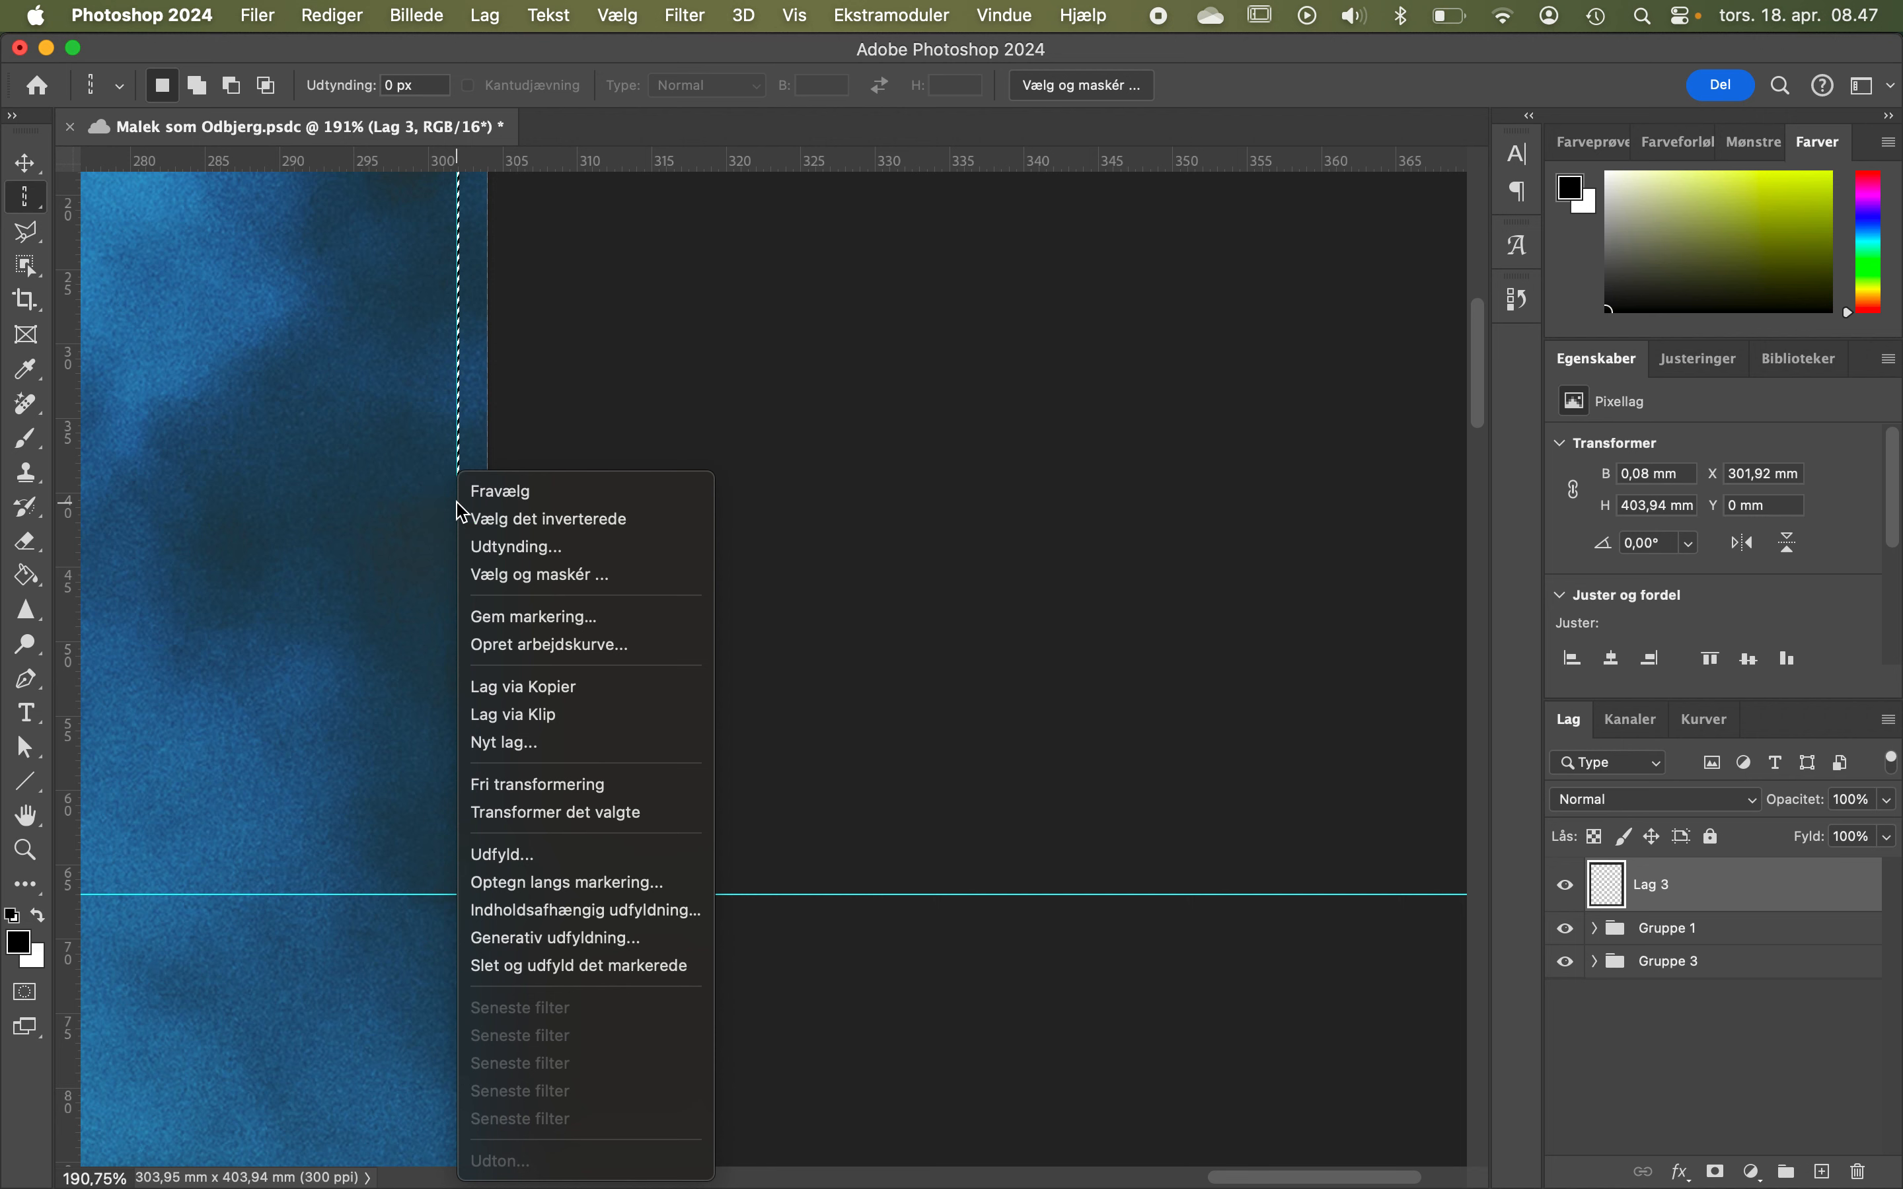
pyautogui.click(623, 883)
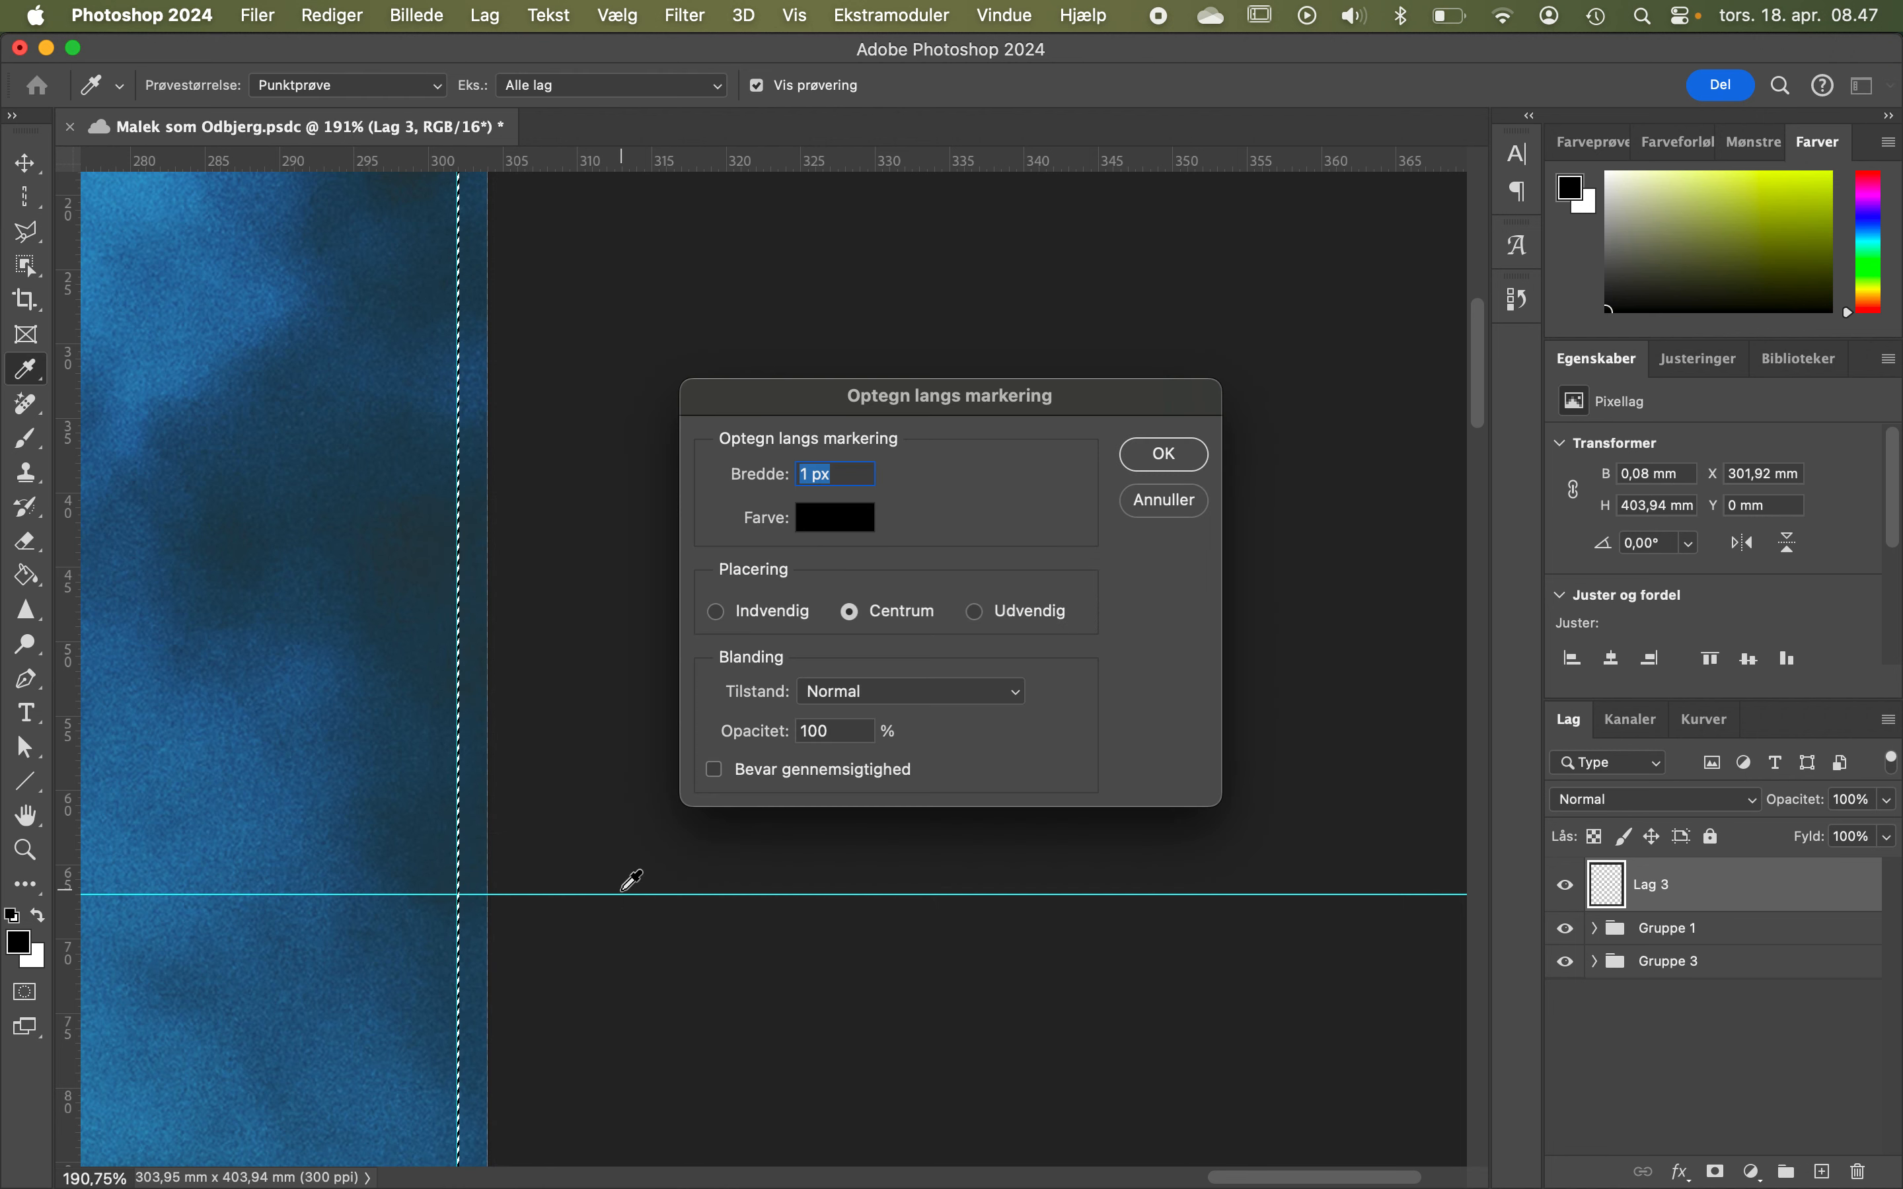
pyautogui.click(1162, 454)
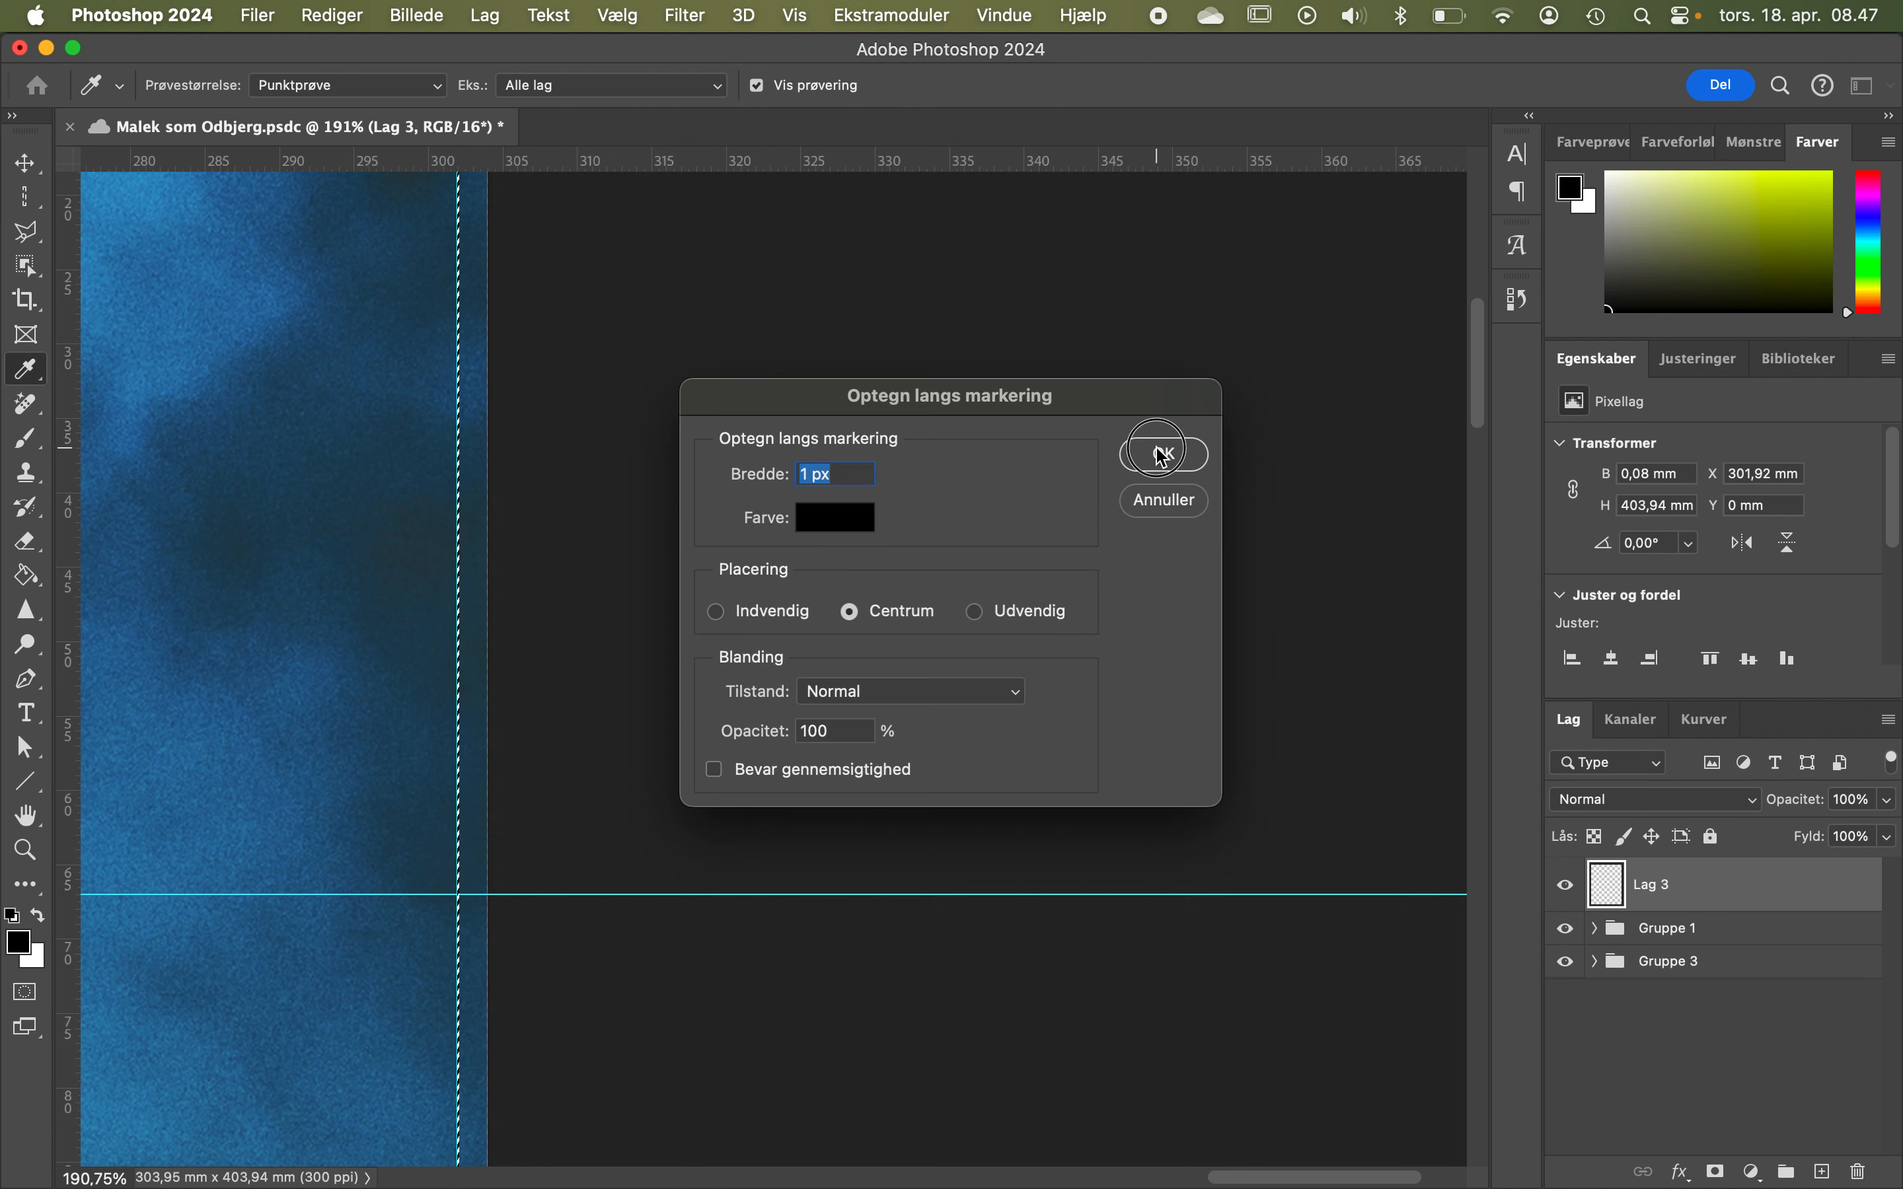
# Select a single-pixel row along the poster's top trim guide and stroke it with a centred 1 px black line.
pyautogui.scroll(-5, 385, 467)
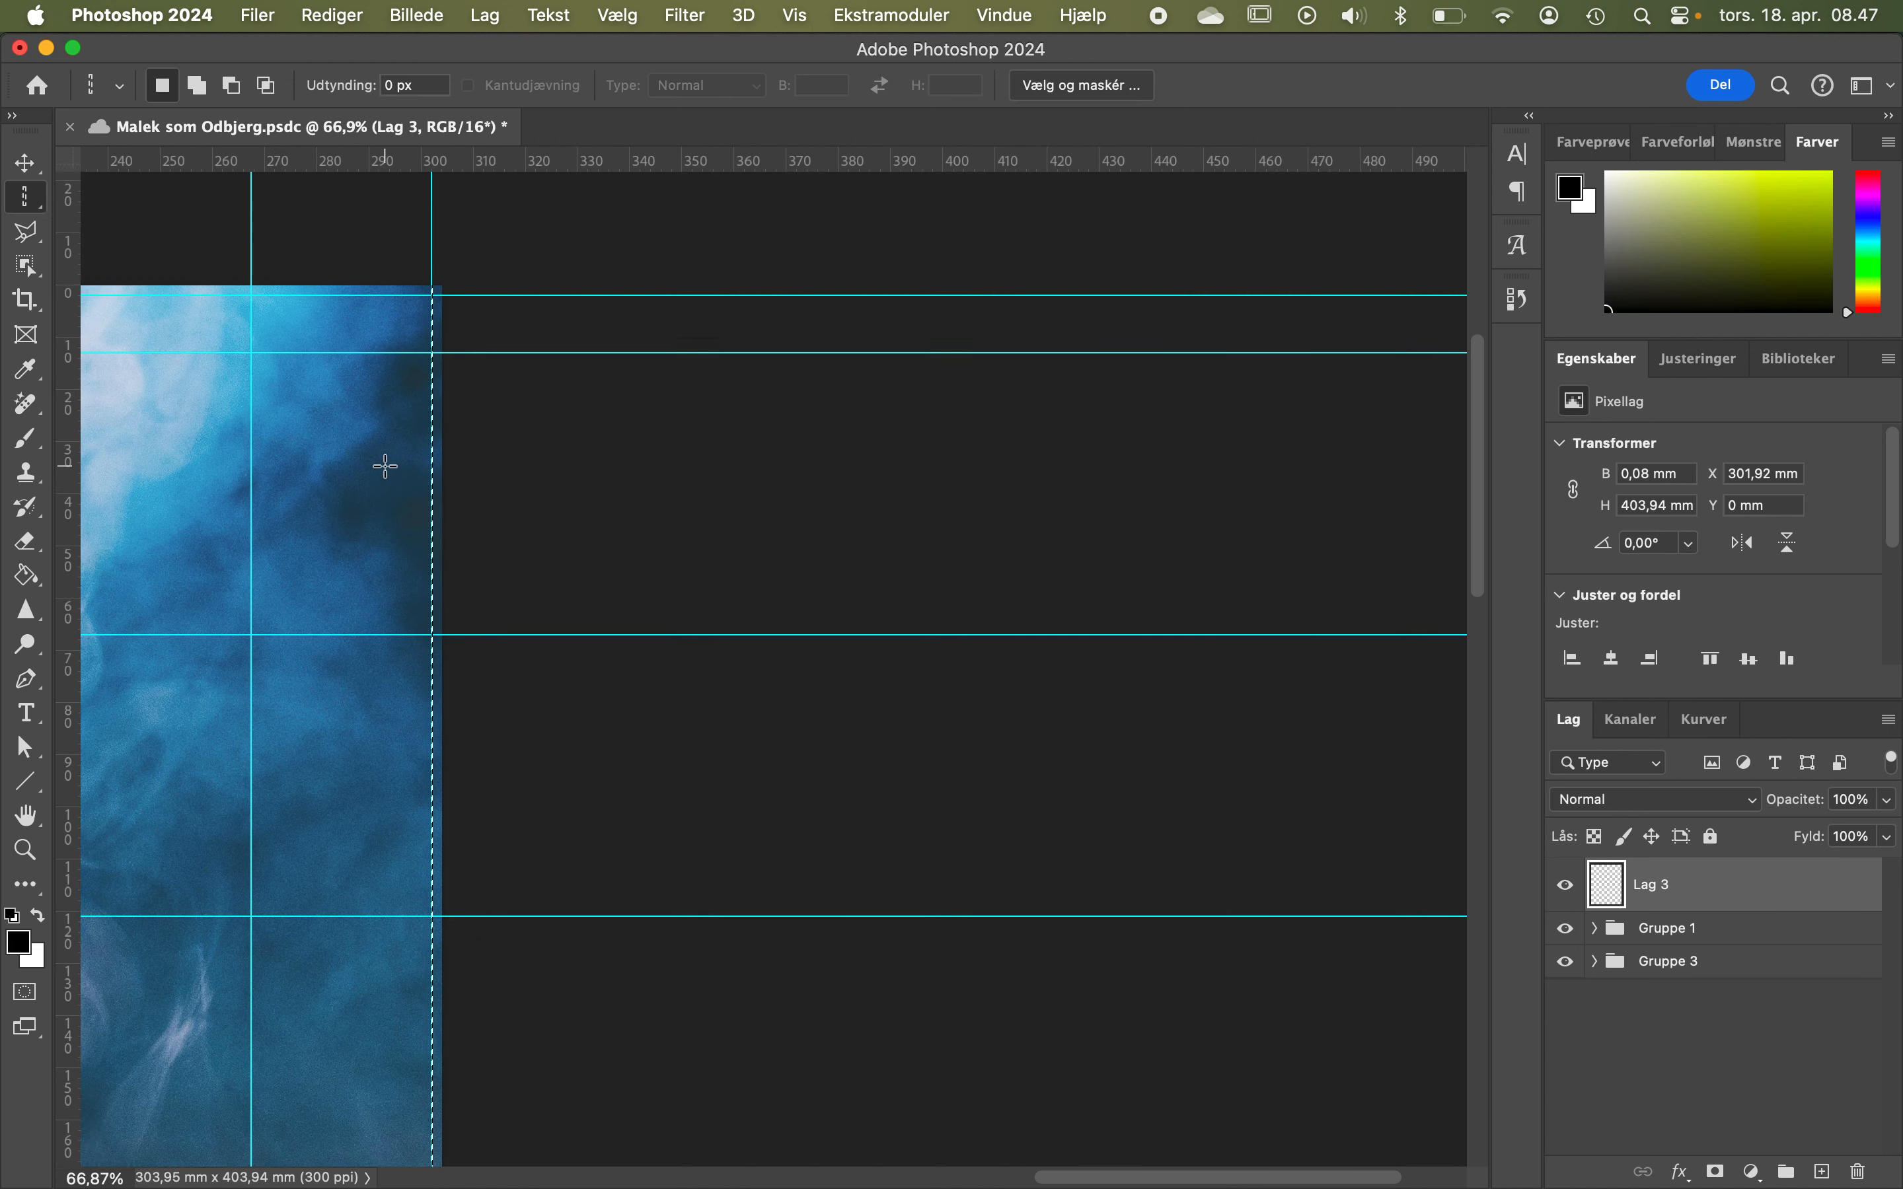
pyautogui.scroll(3, 385, 467)
pyautogui.hscroll(-3, 386, 467)
pyautogui.click(26, 197)
pyautogui.click(113, 220)
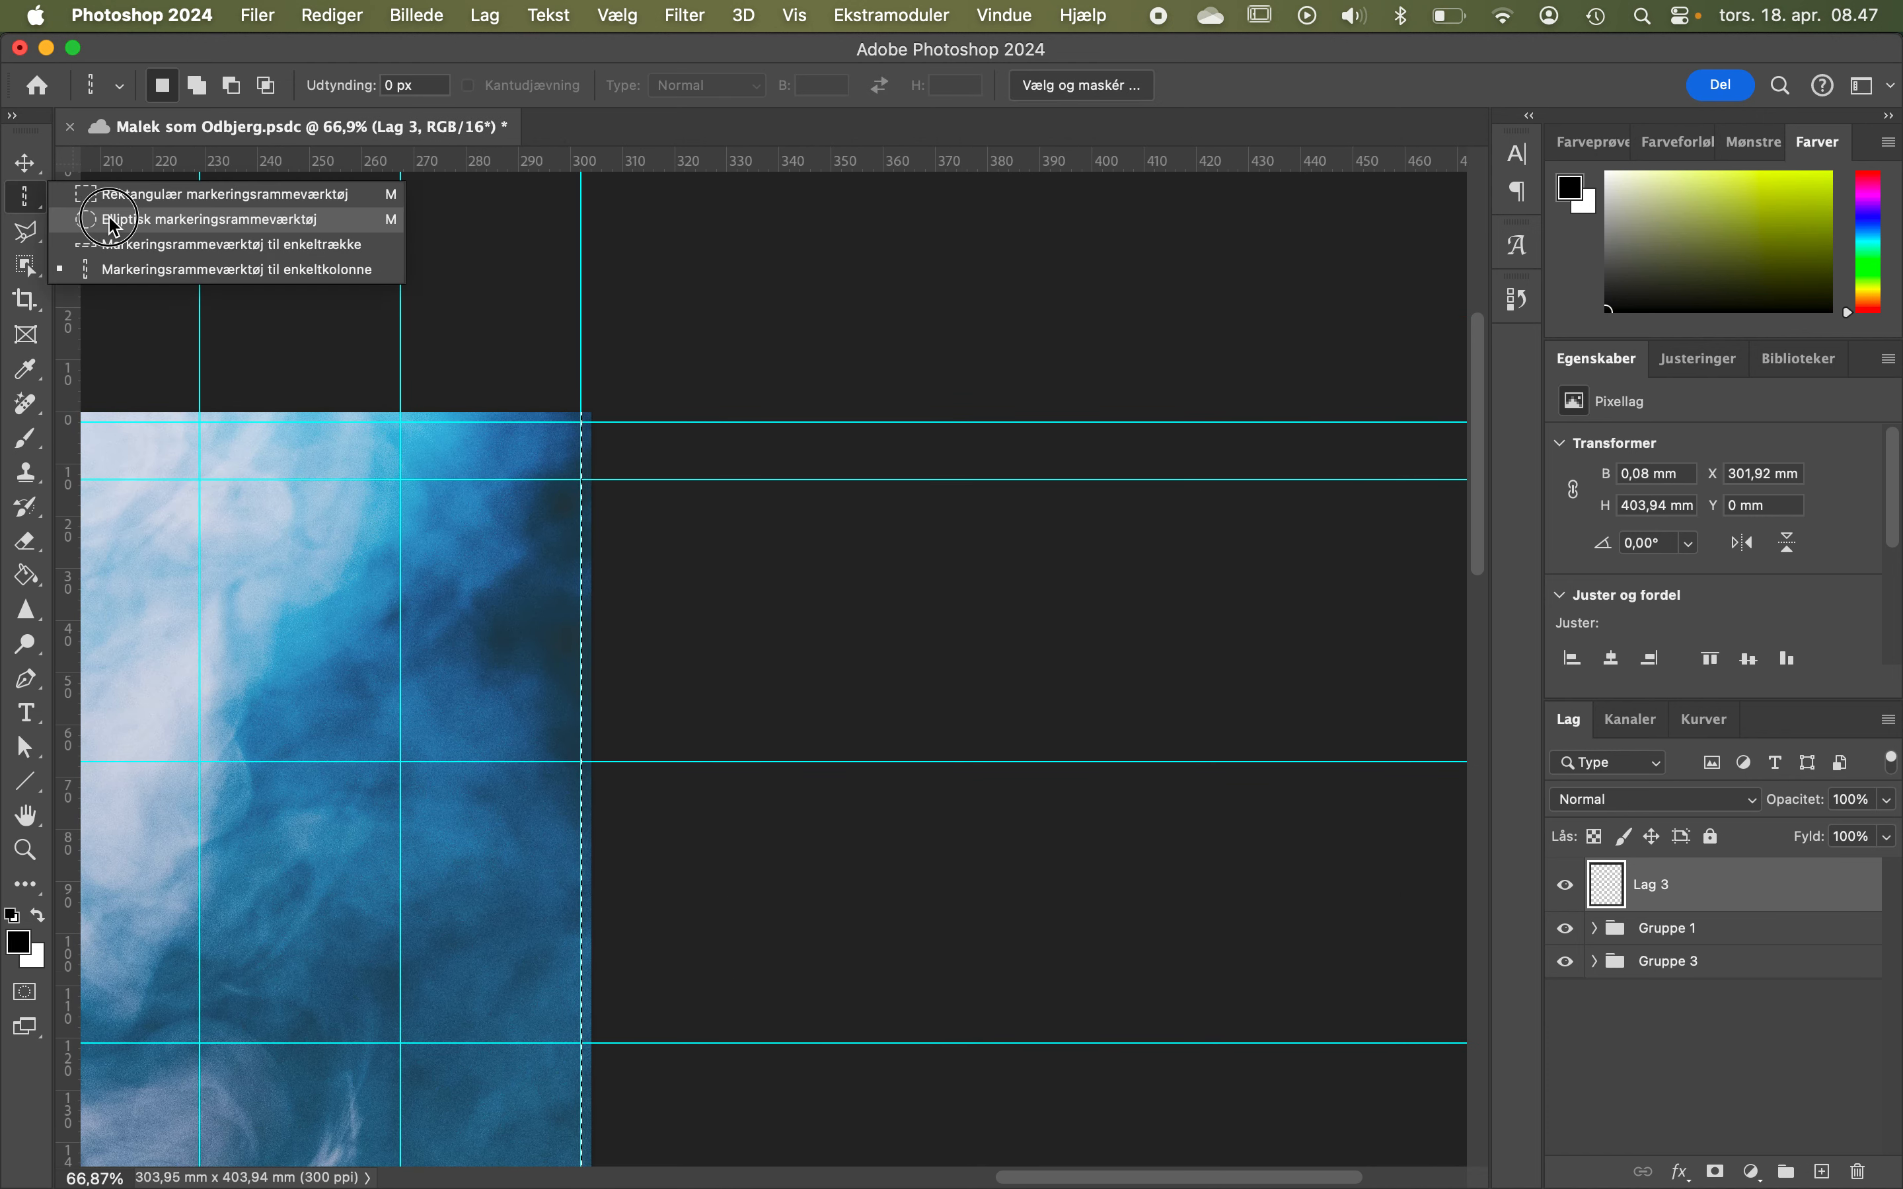
pyautogui.click(118, 244)
pyautogui.press('alt')
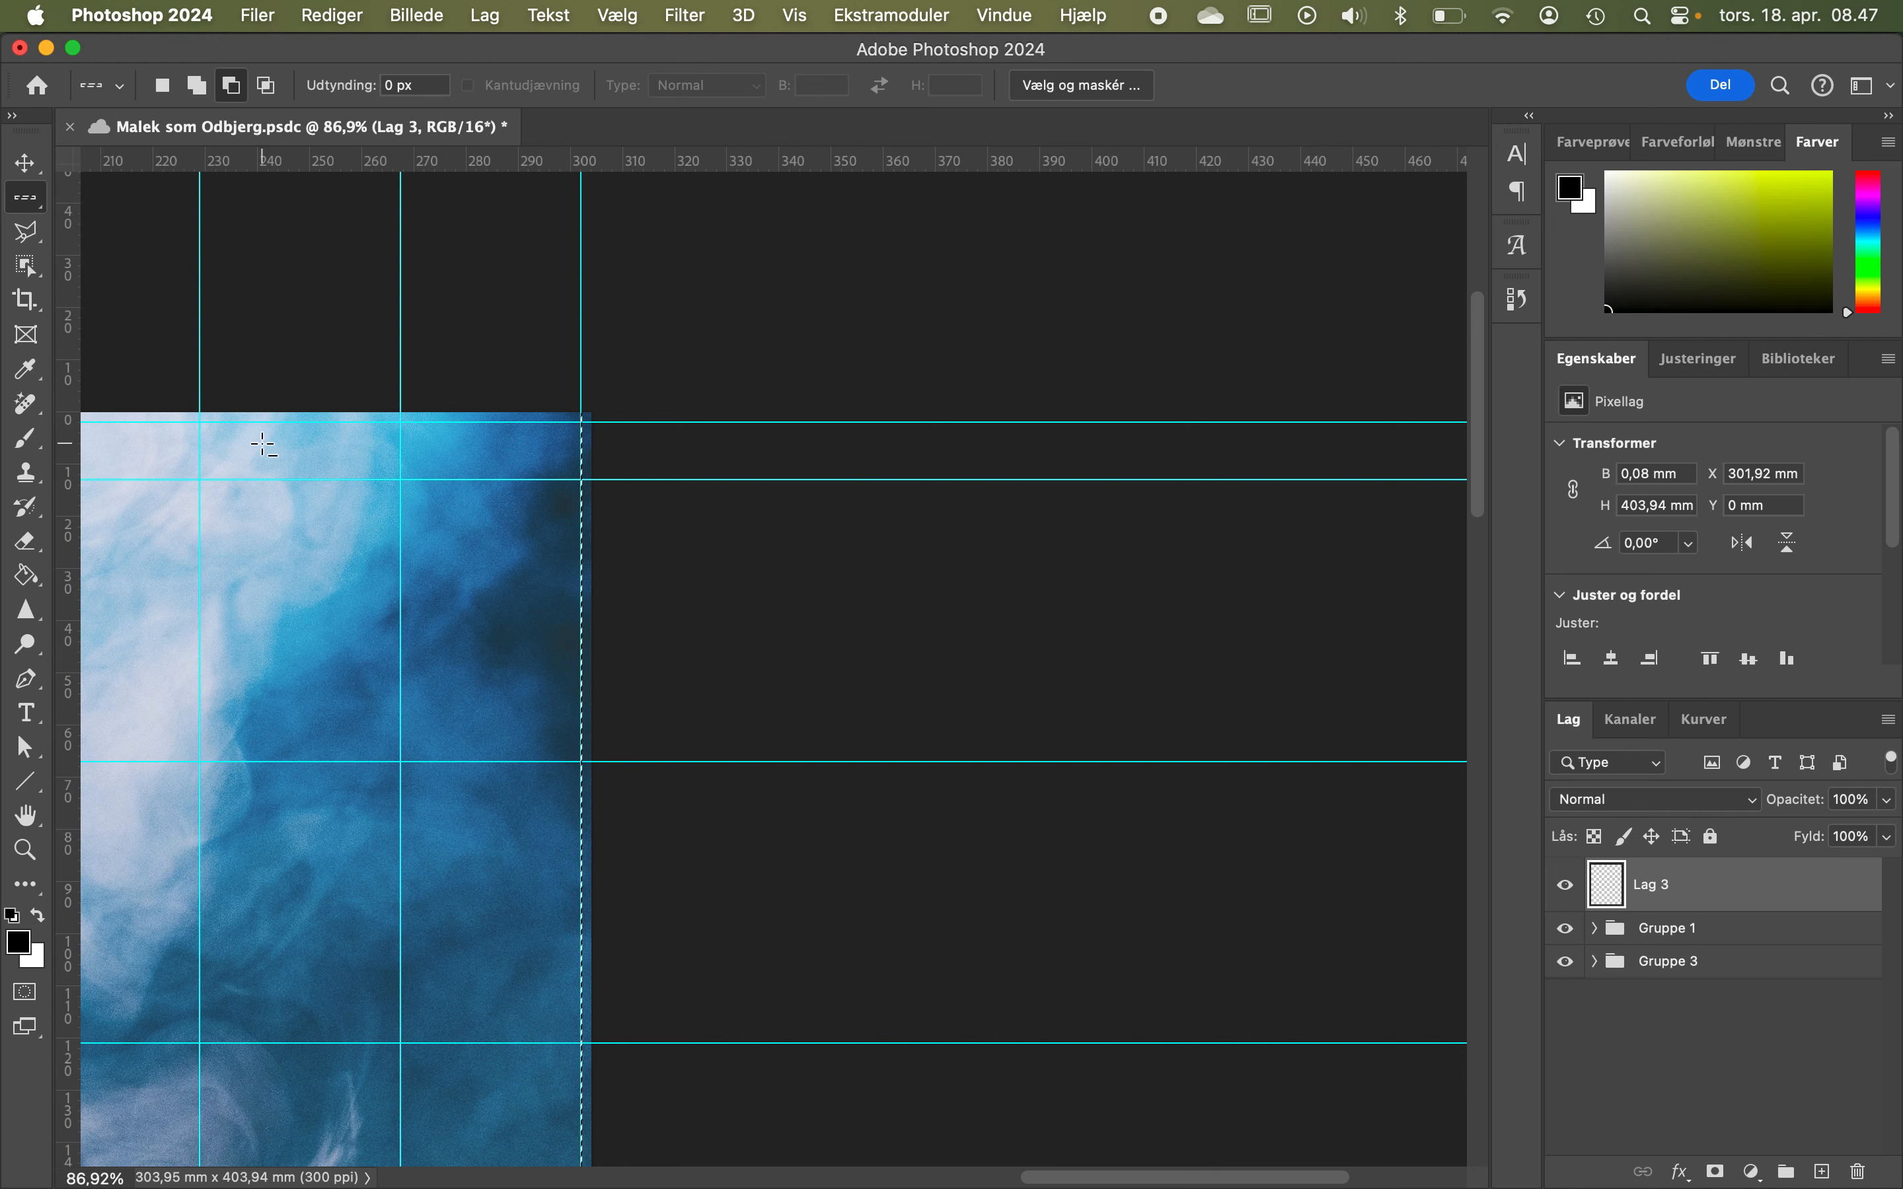
pyautogui.scroll(4, 264, 445)
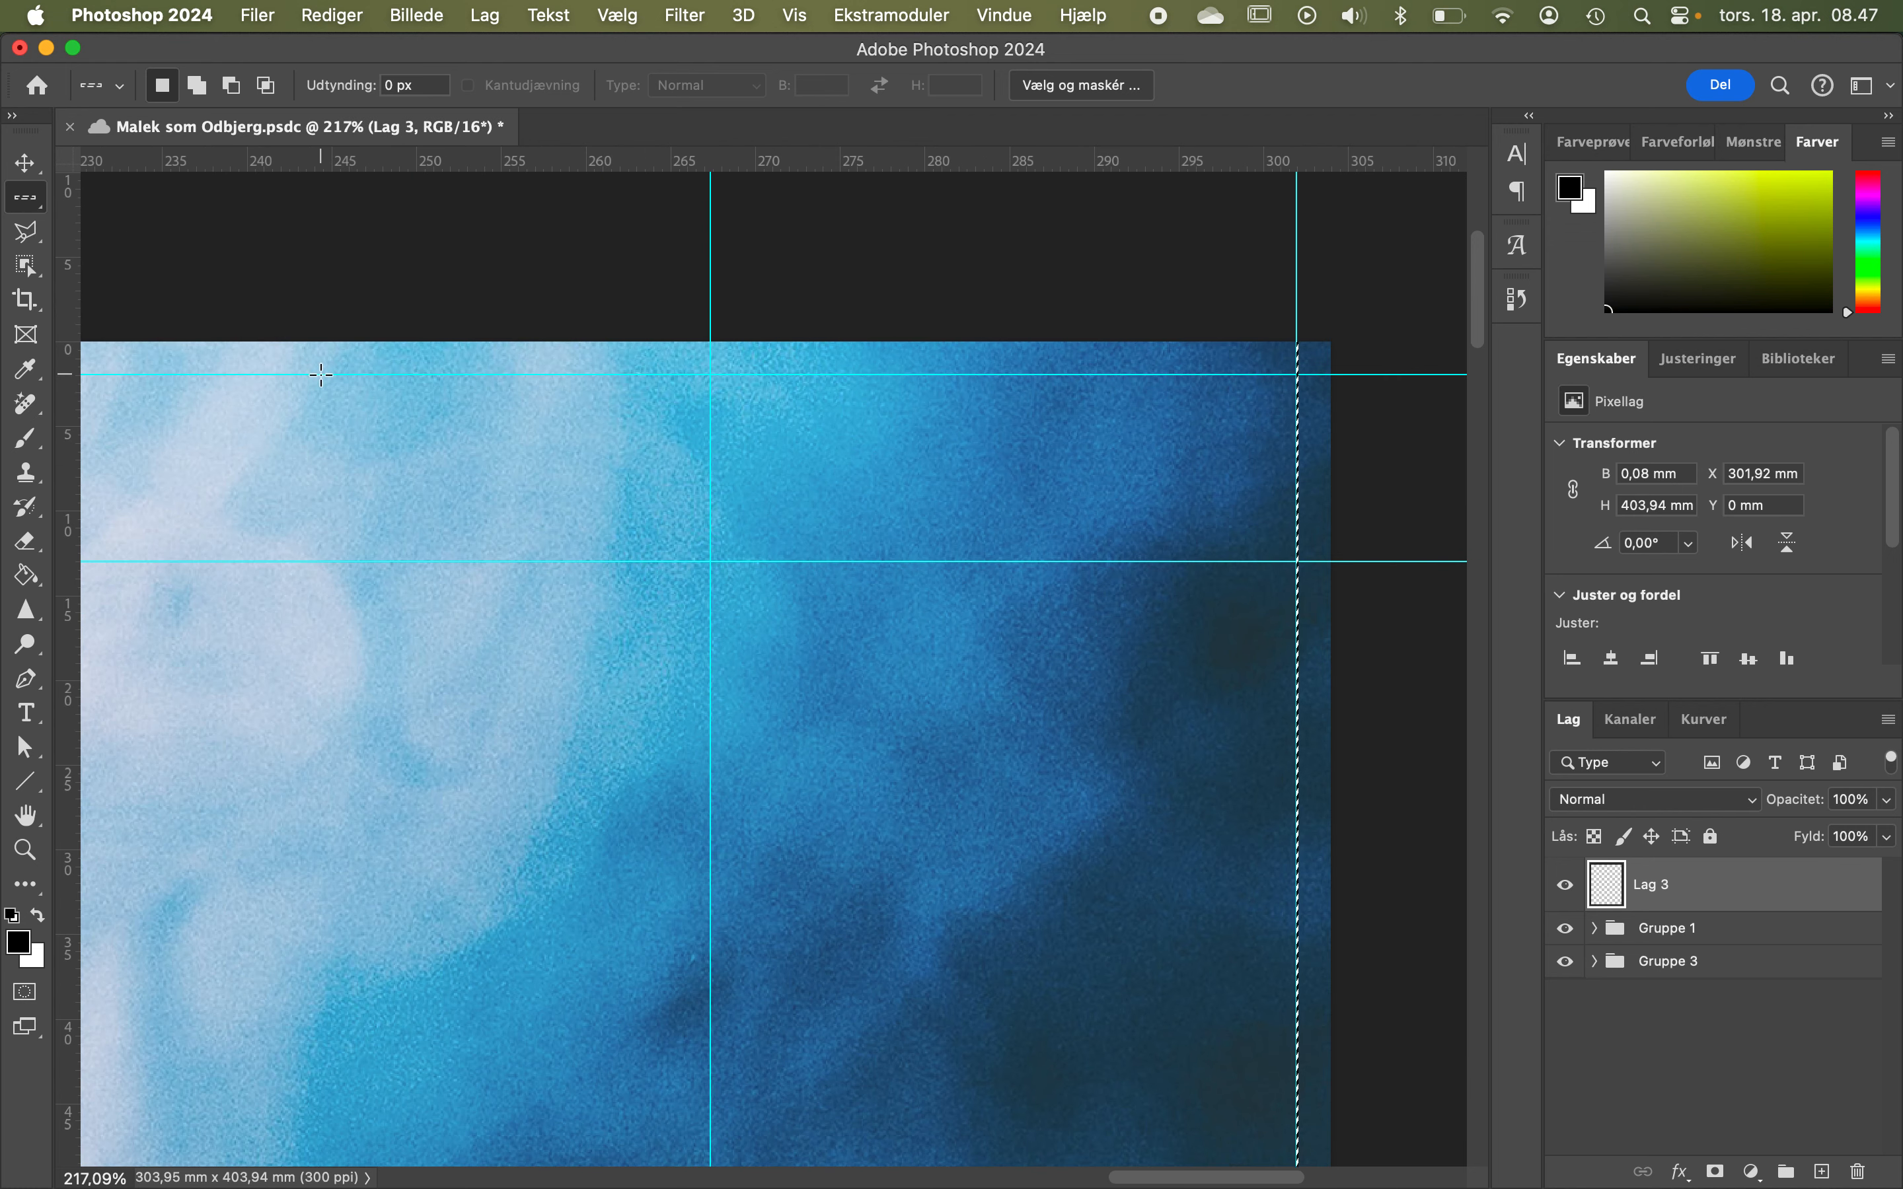
pyautogui.click(322, 375)
pyautogui.rightClick(323, 376)
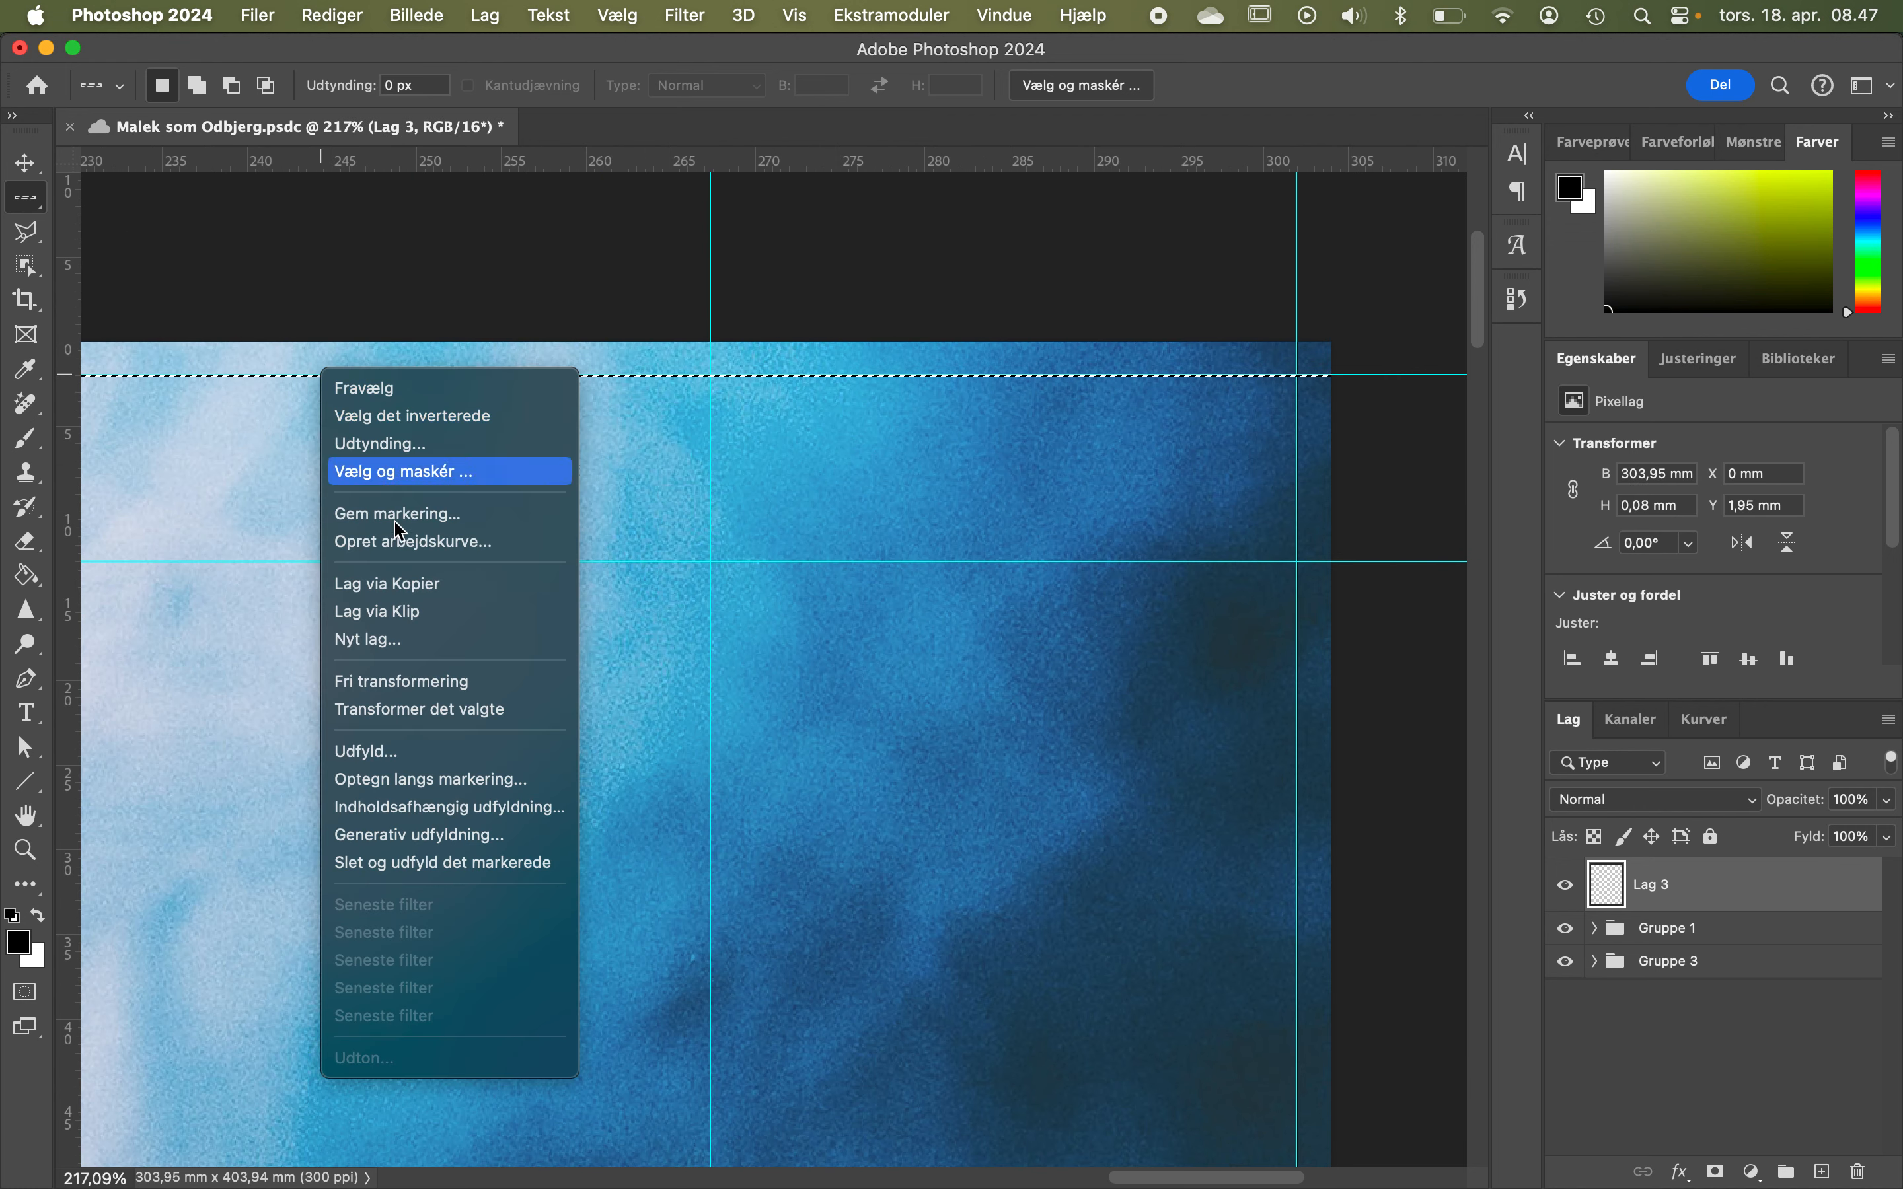
pyautogui.click(460, 779)
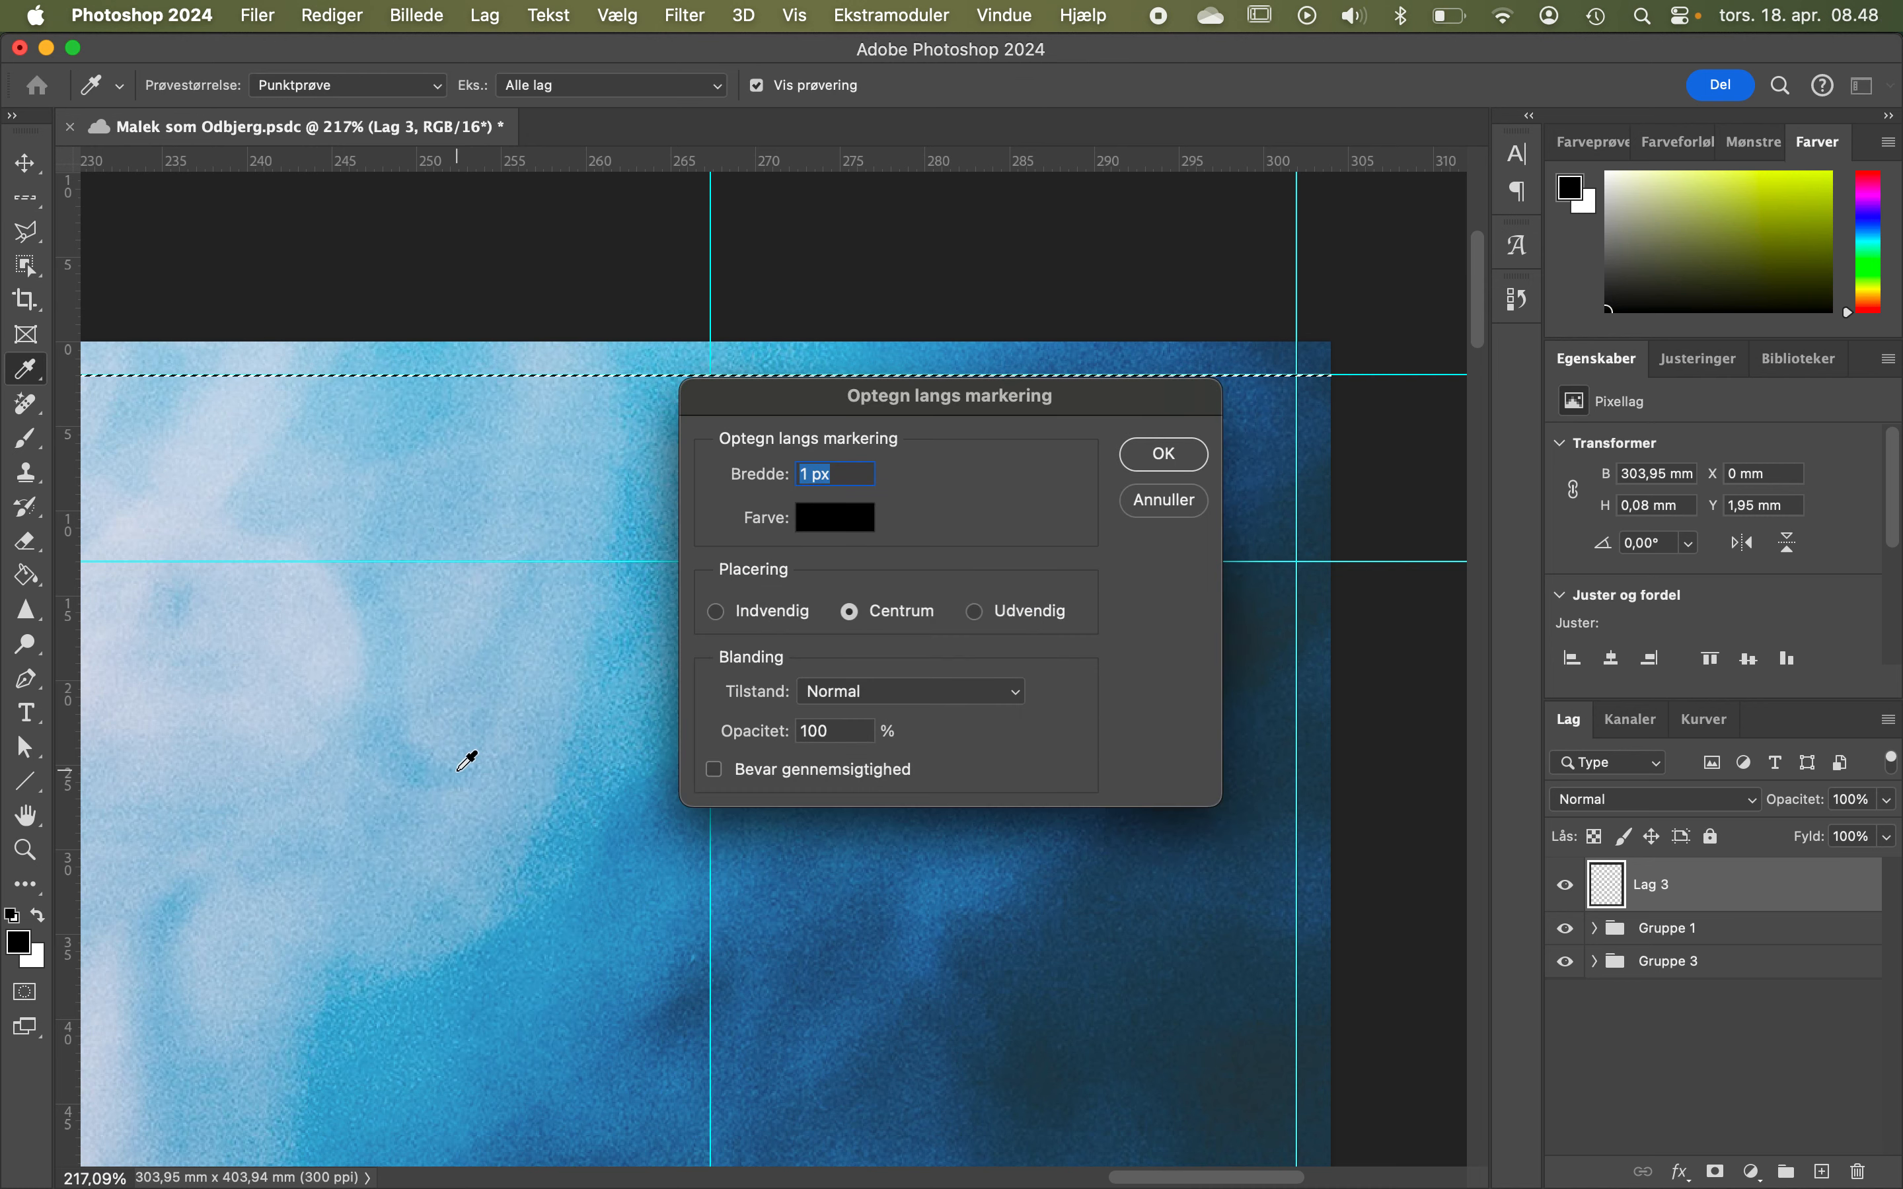
pyautogui.click(1191, 454)
# Select a single-pixel row along the poster's bottom trim guide and stroke it with a centred 1 px black line.
pyautogui.scroll(-10, 1009, 674)
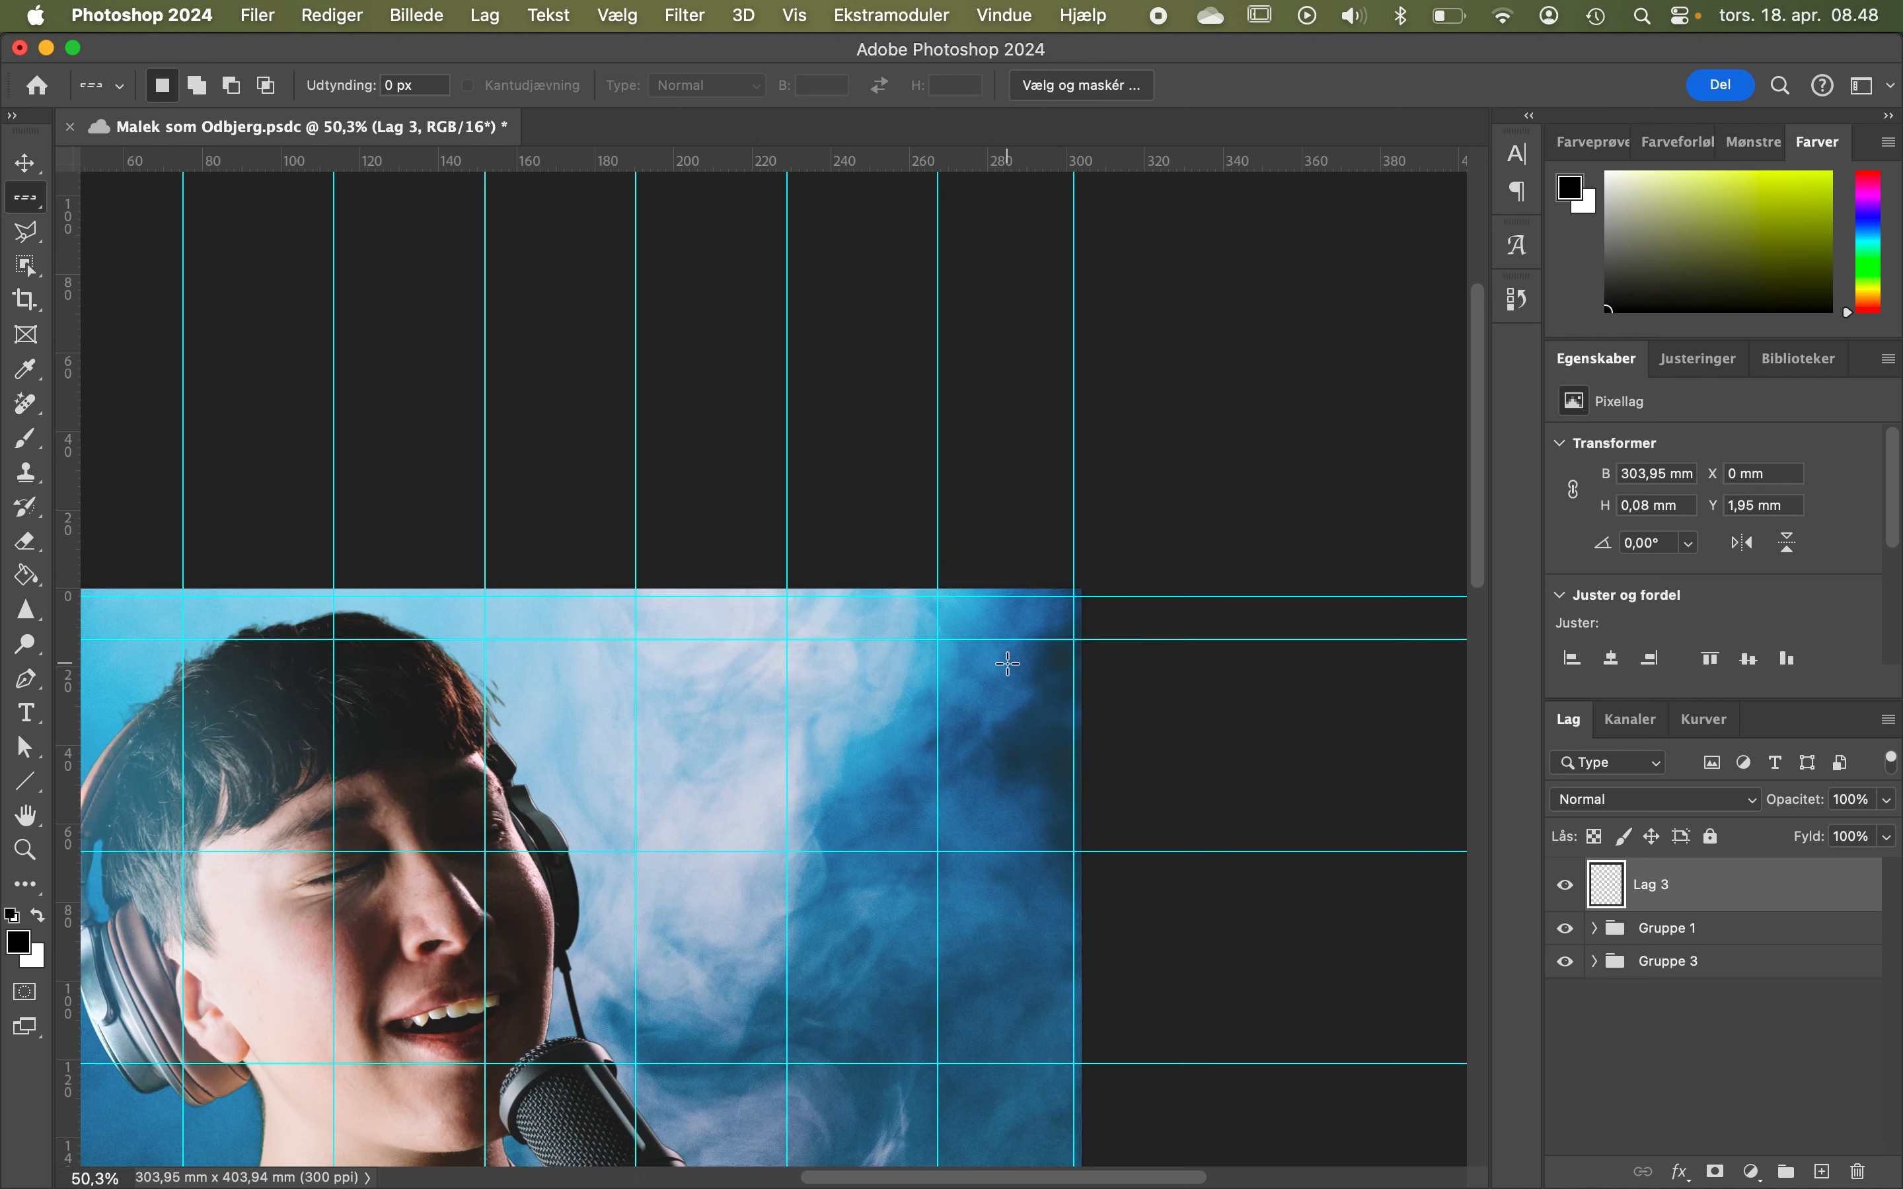
pyautogui.scroll(-15, 1008, 669)
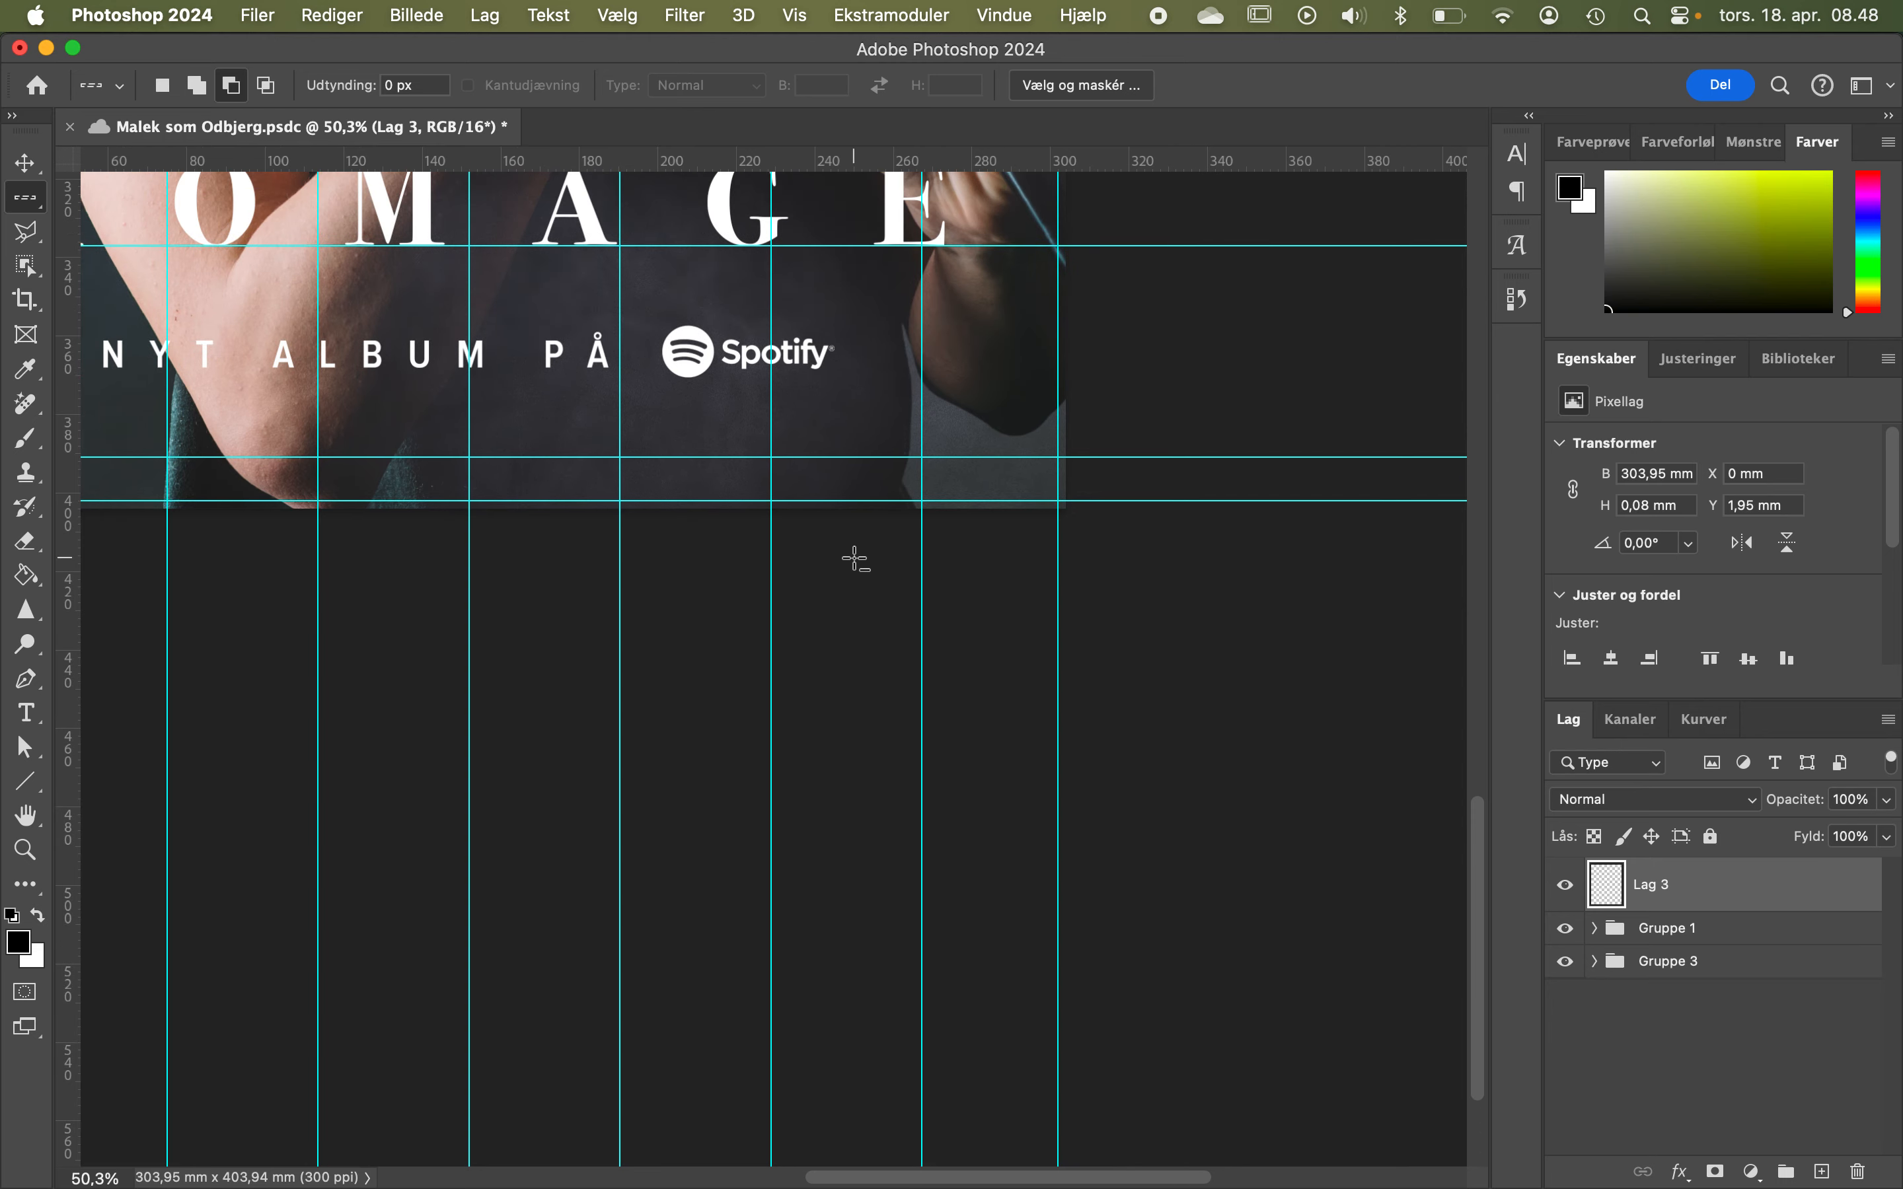
pyautogui.keyDown('alt'); pyautogui.scroll(5, 849, 554); pyautogui.keyUp('alt')
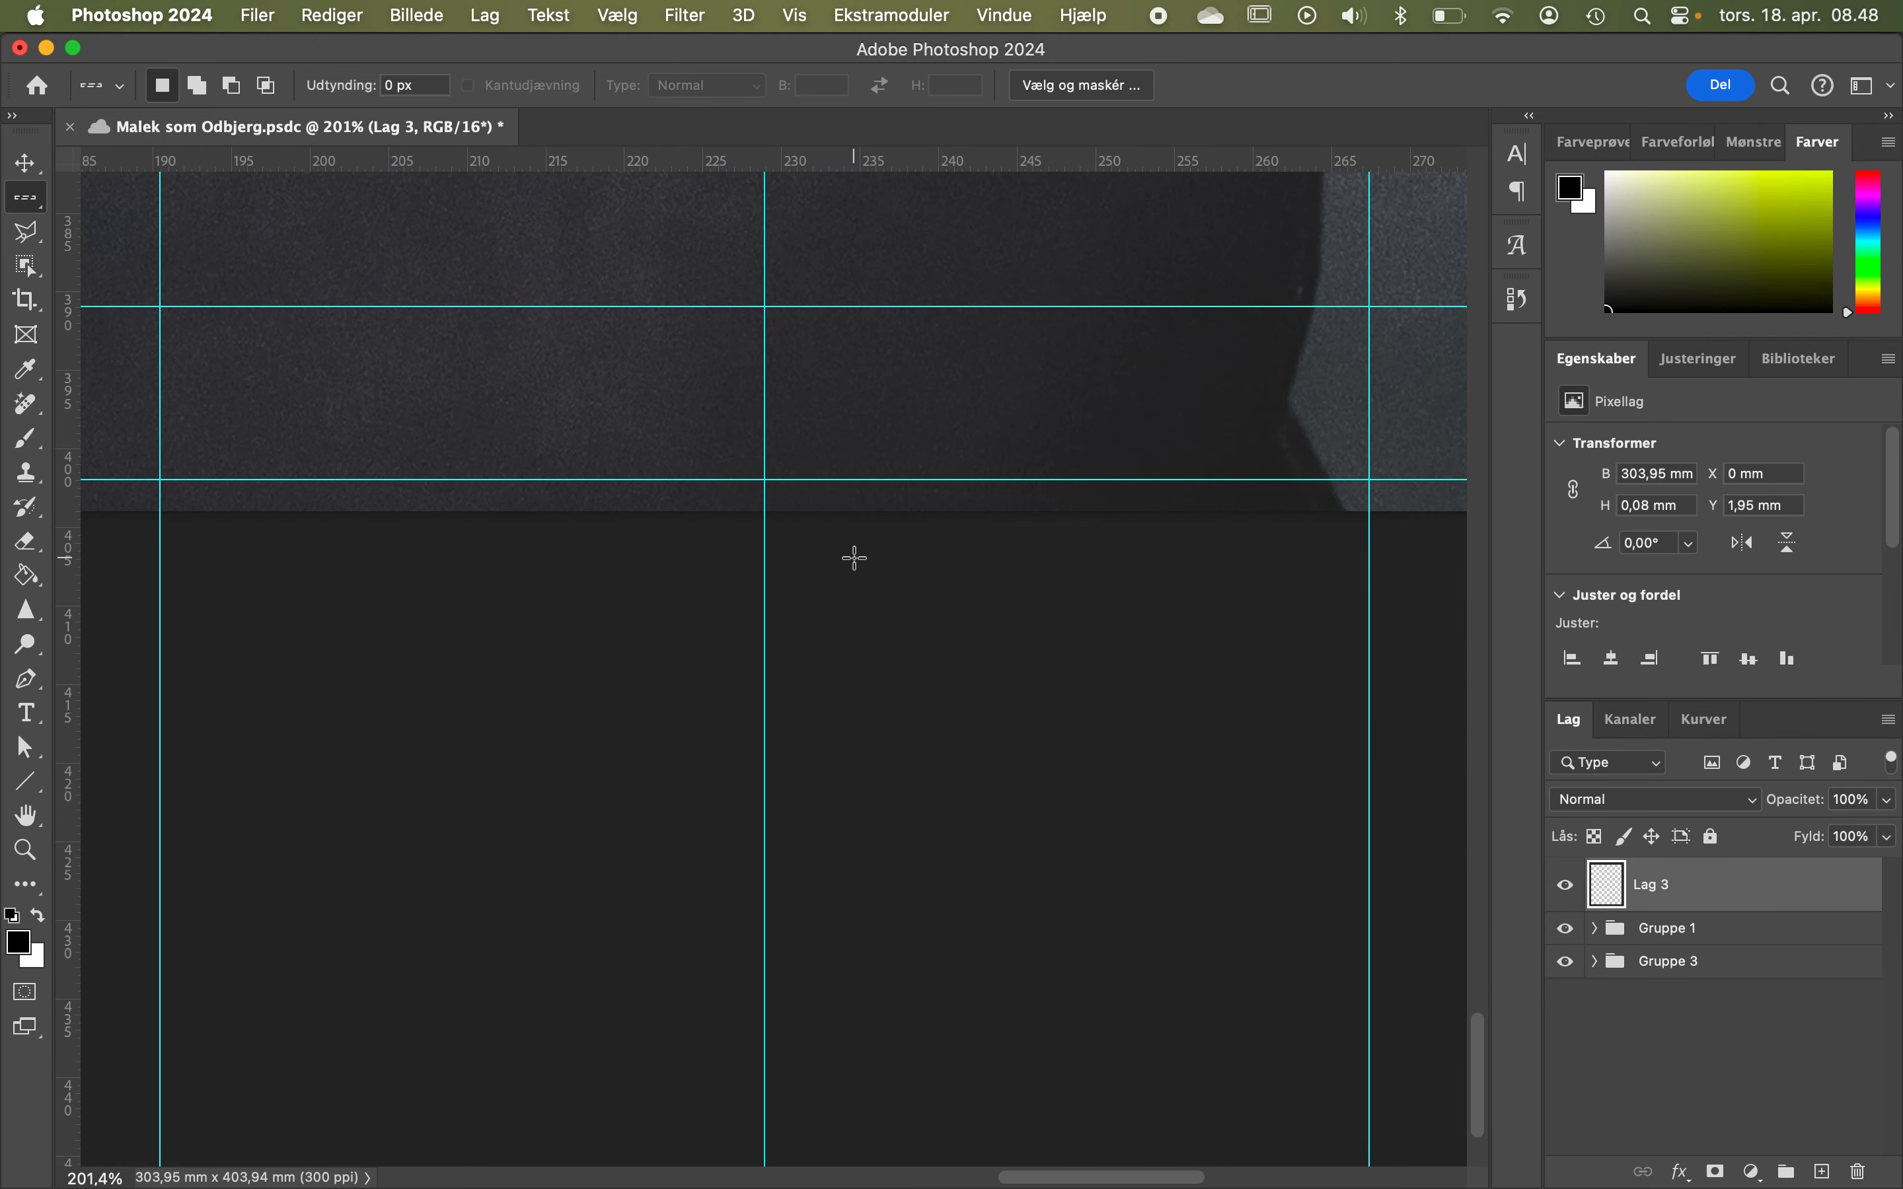
pyautogui.click(855, 480)
pyautogui.rightClick(856, 480)
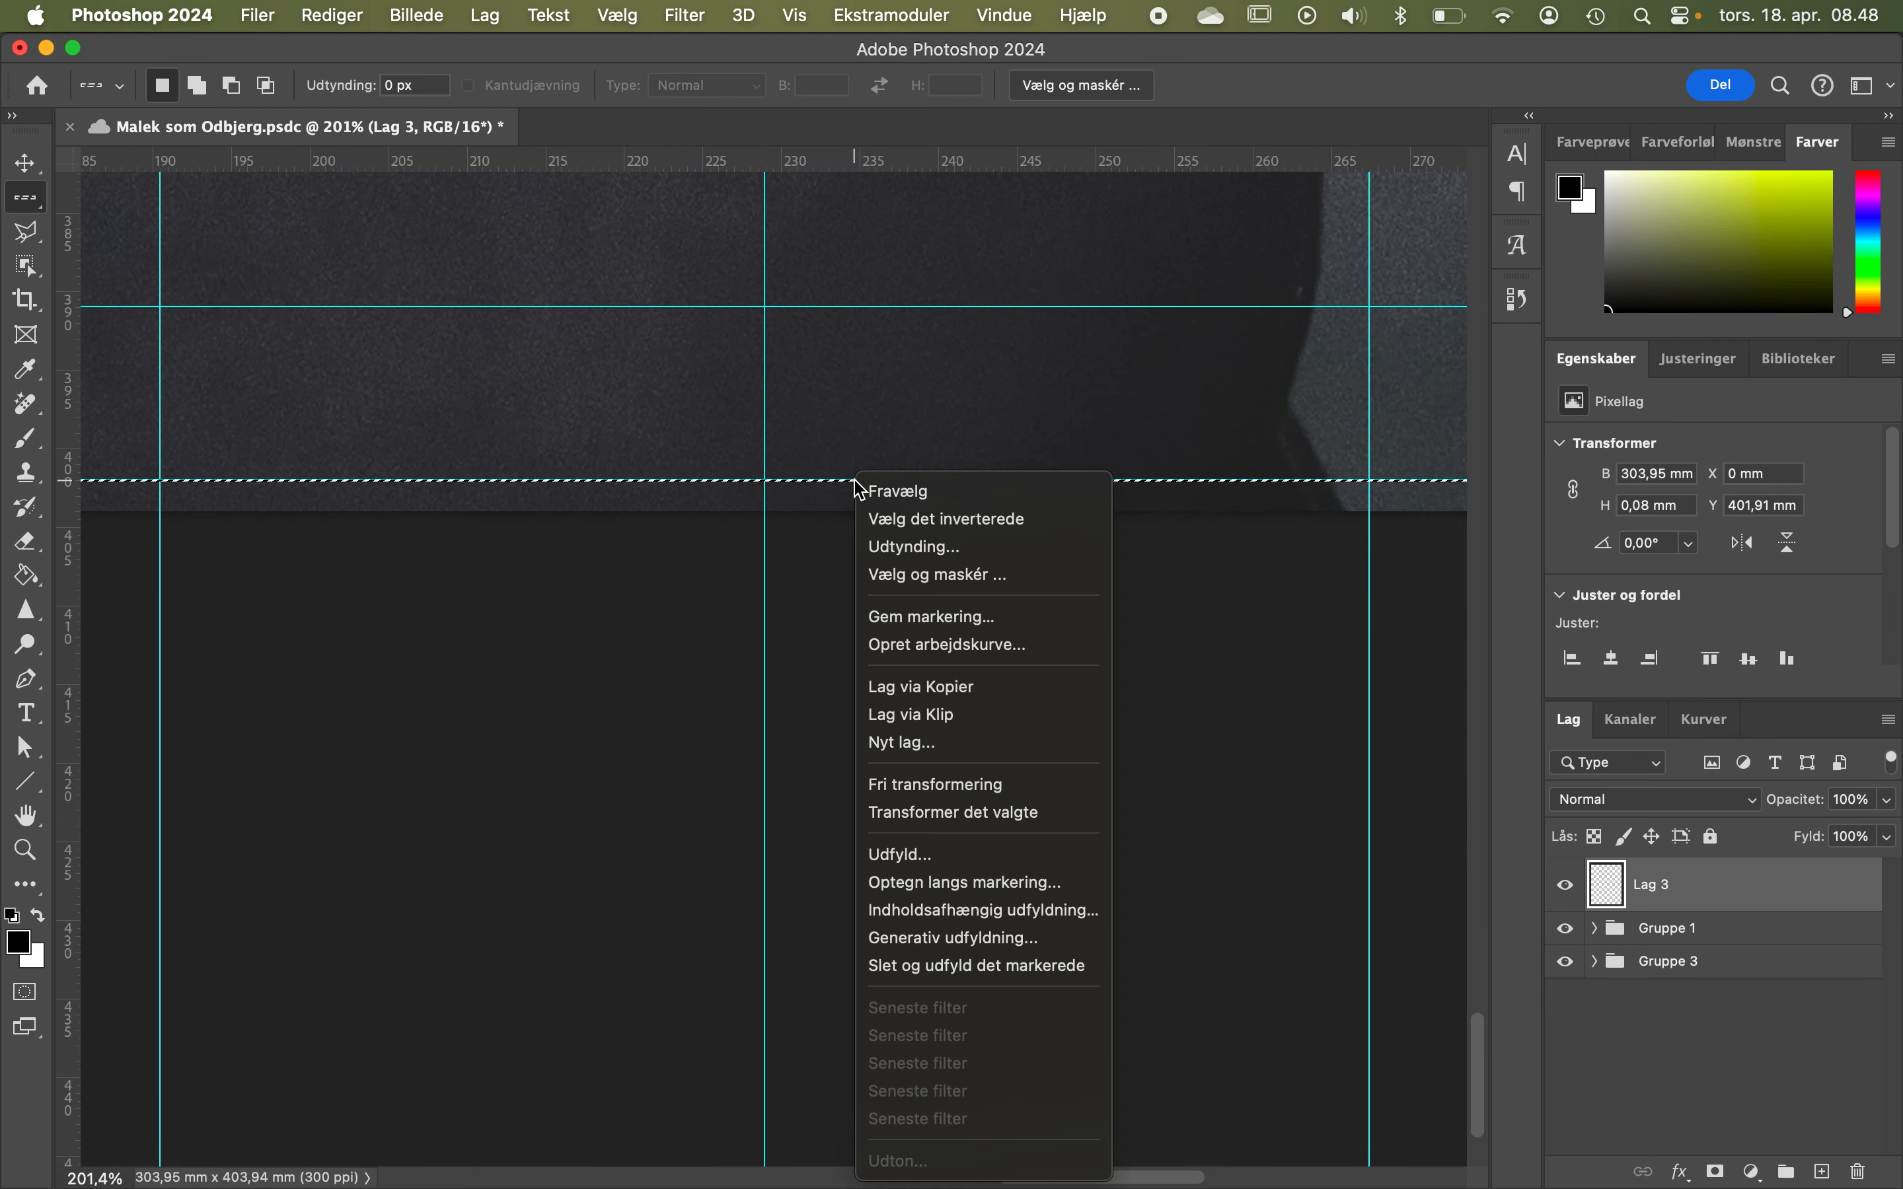
pyautogui.click(979, 883)
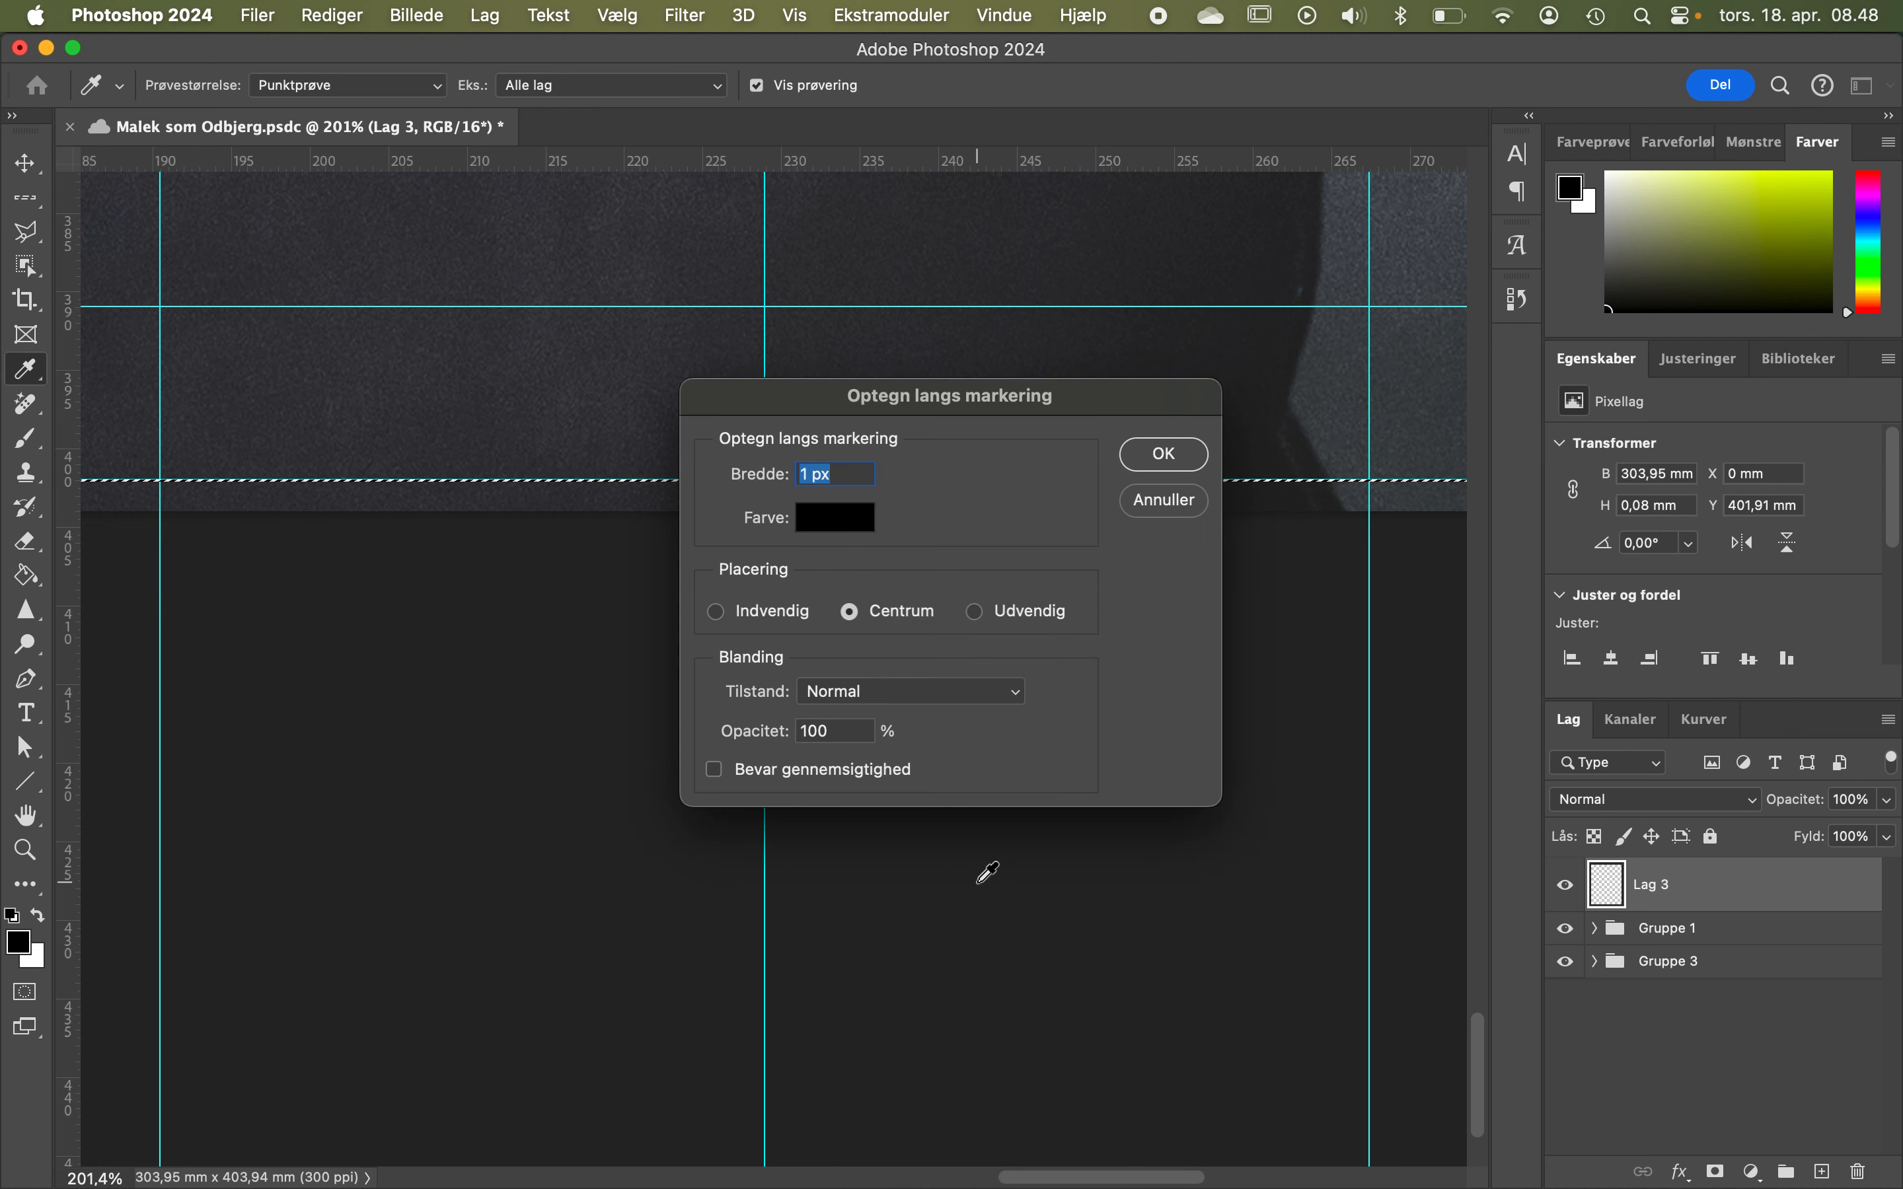
pyautogui.click(1166, 455)
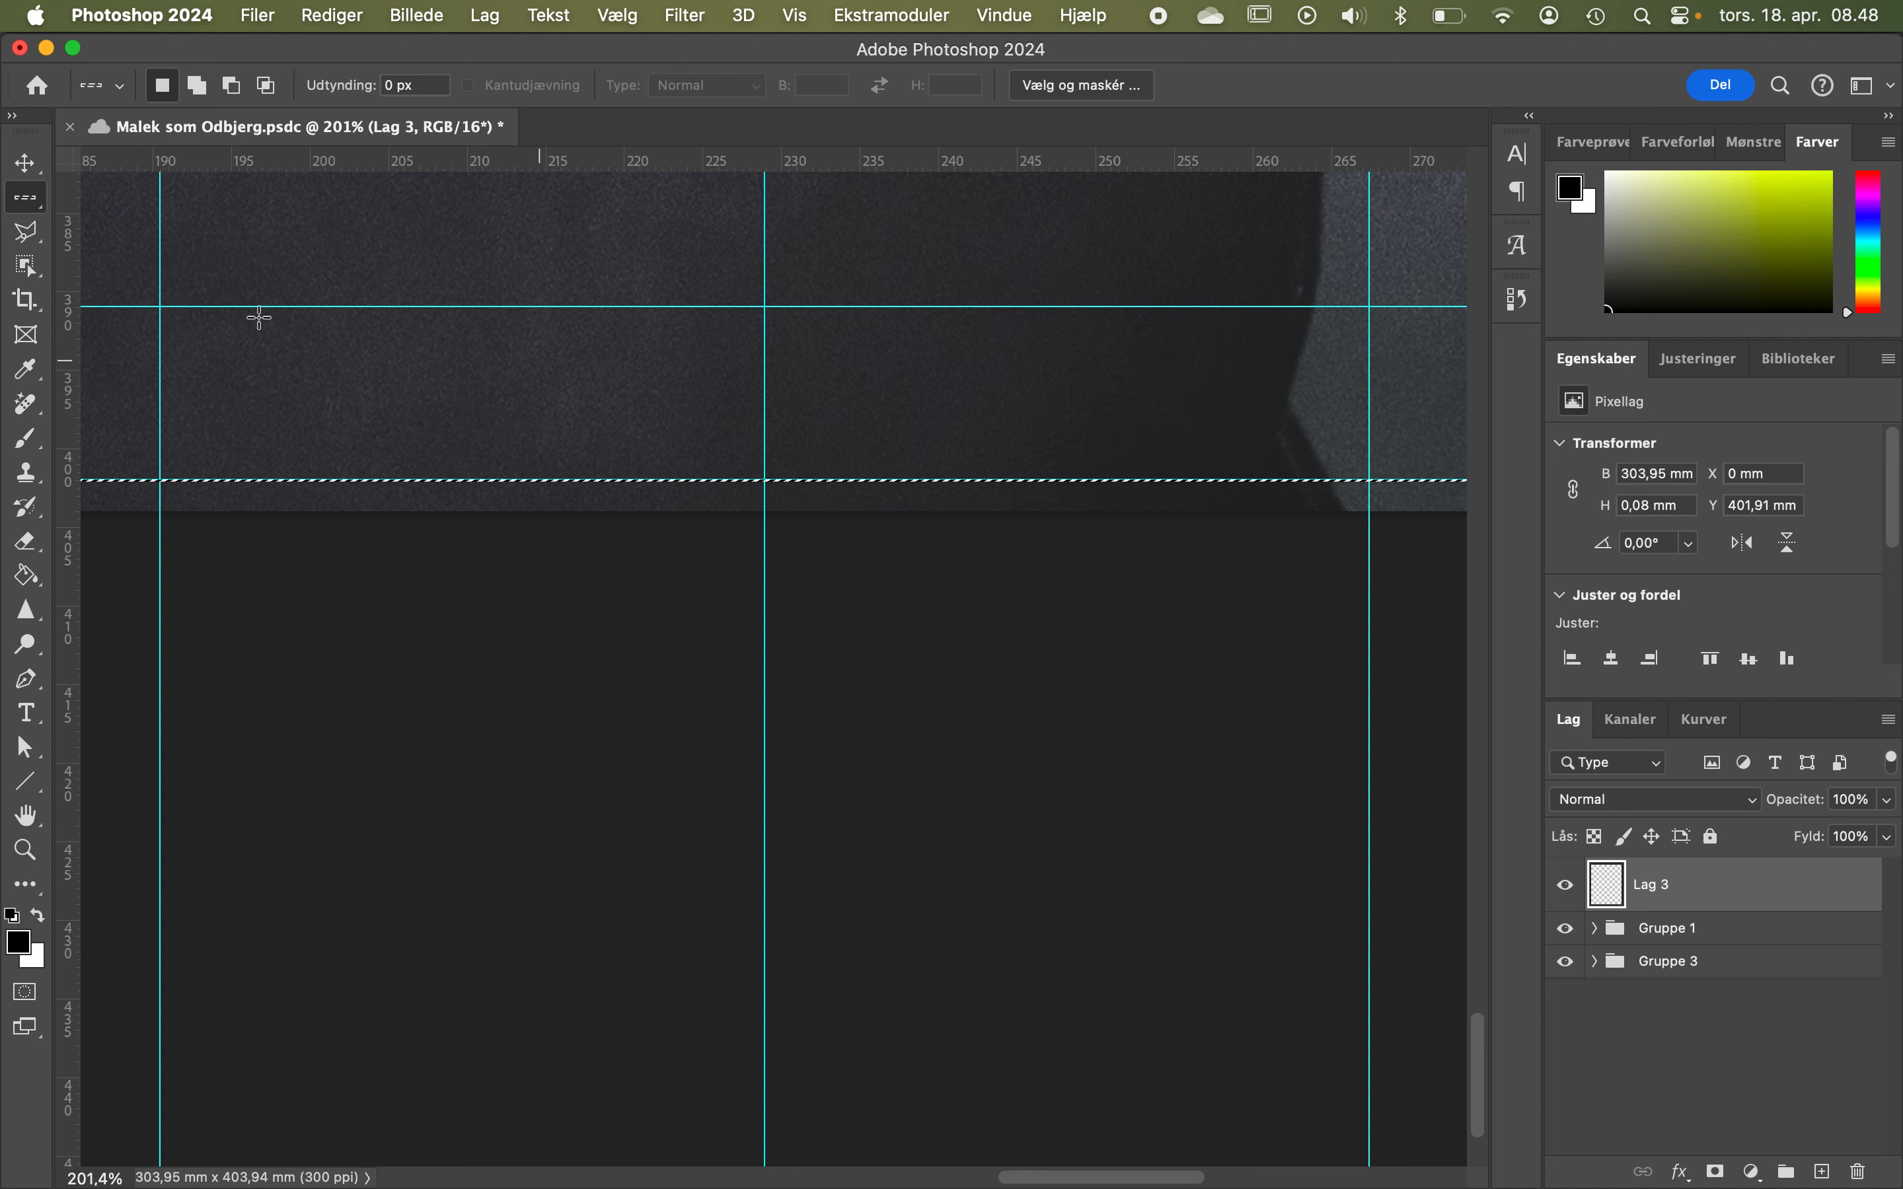
# Clear the selection with the rectangular marquee tool and hide the guides to examine the trim lines along the poster's edges.
pyautogui.rightClick(26, 197)
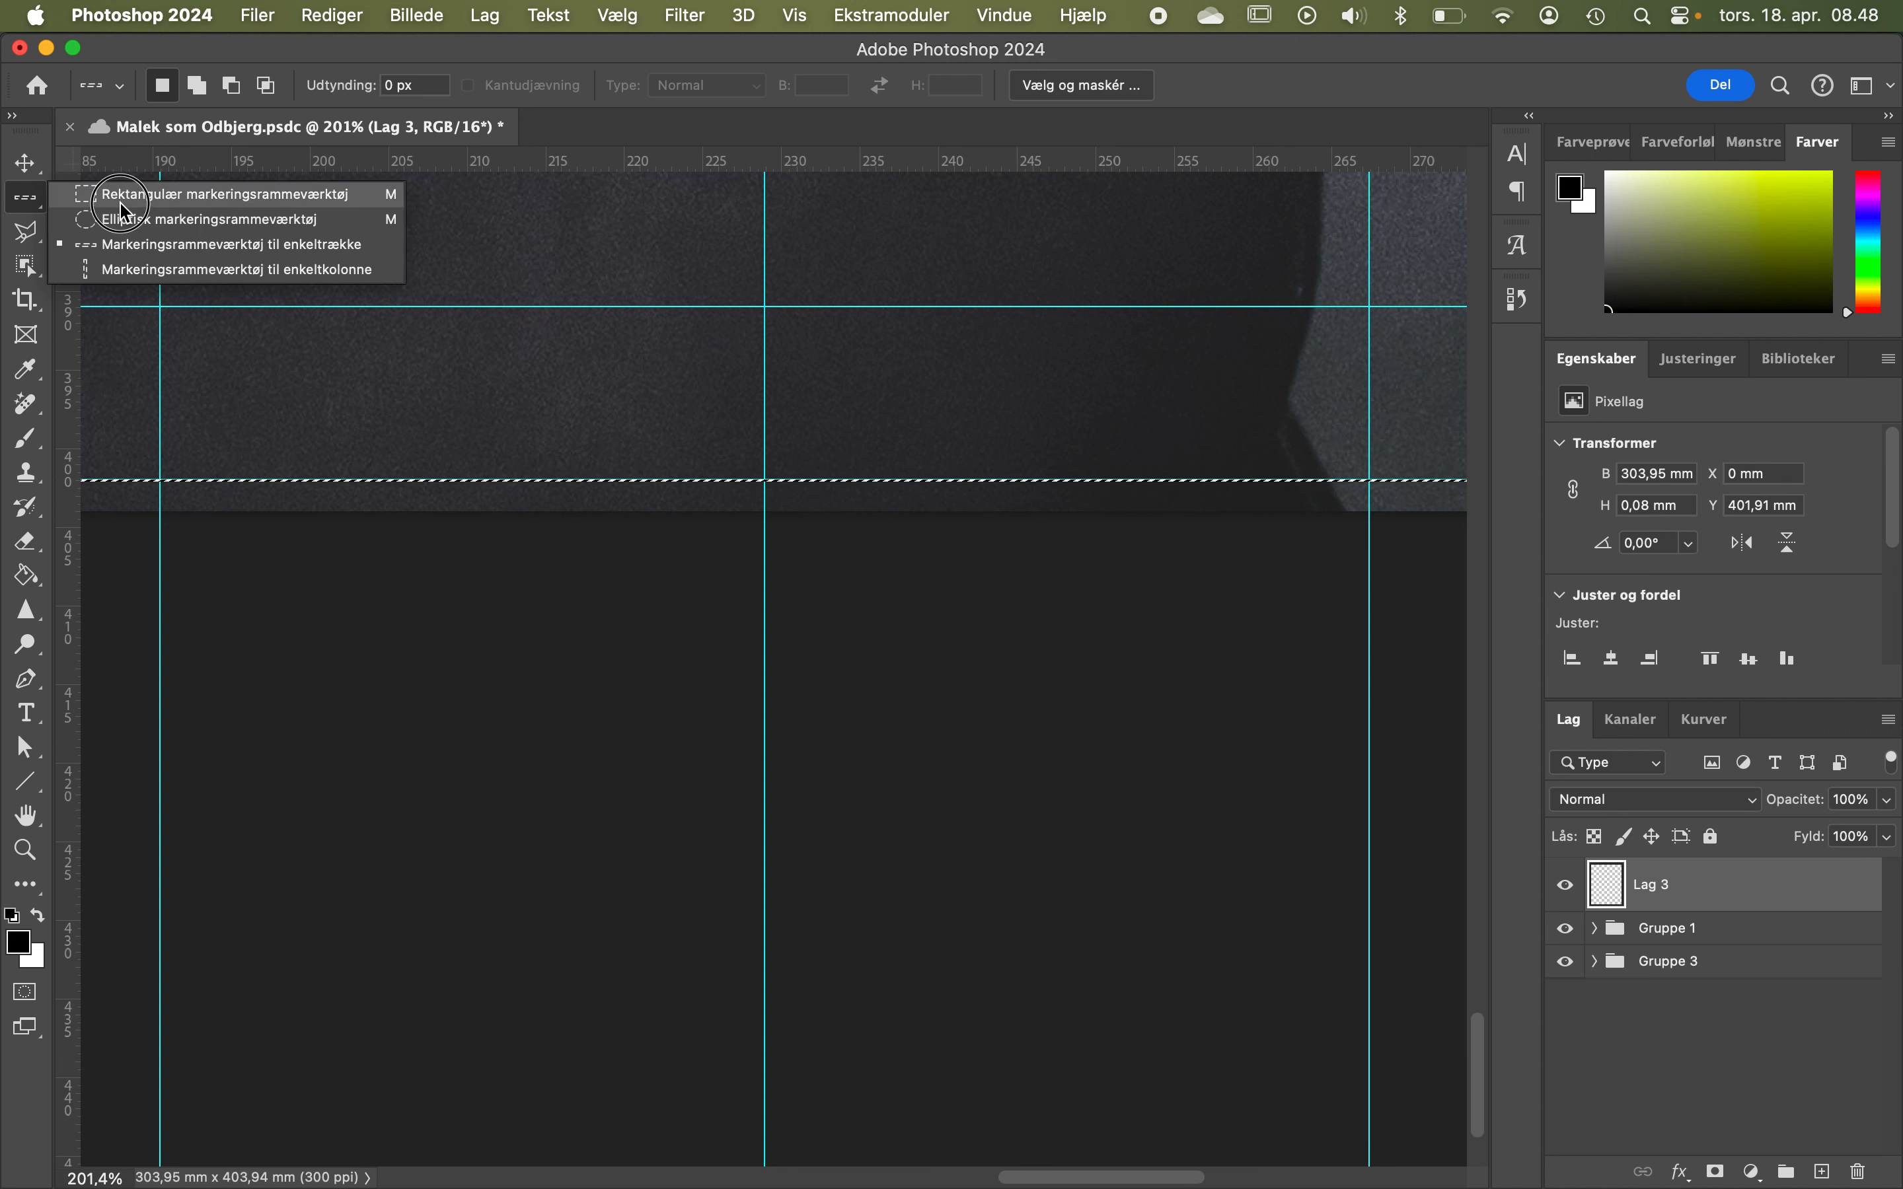
pyautogui.click(120, 197)
pyautogui.click(355, 357)
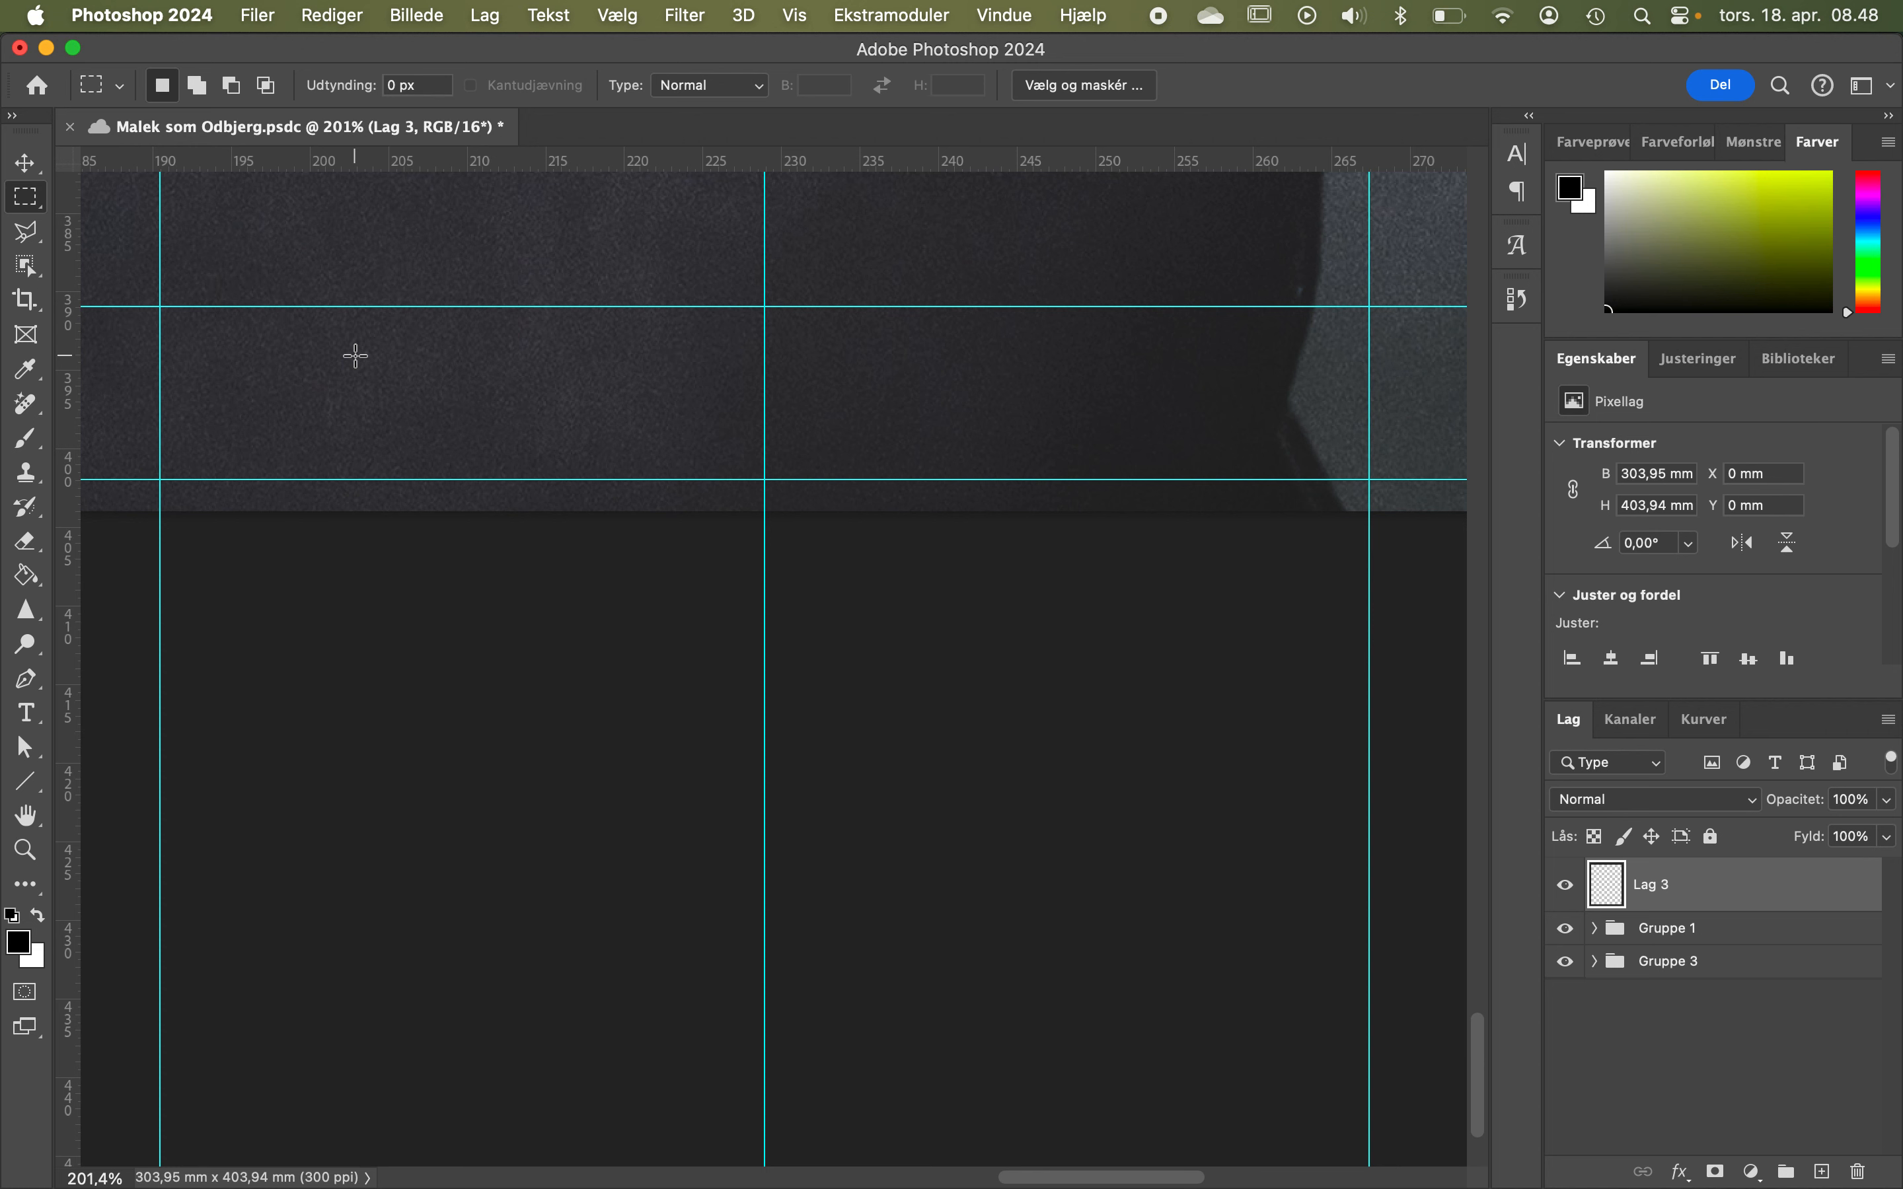
pyautogui.press('super+semicolon')
pyautogui.scroll(-5, 727, 517)
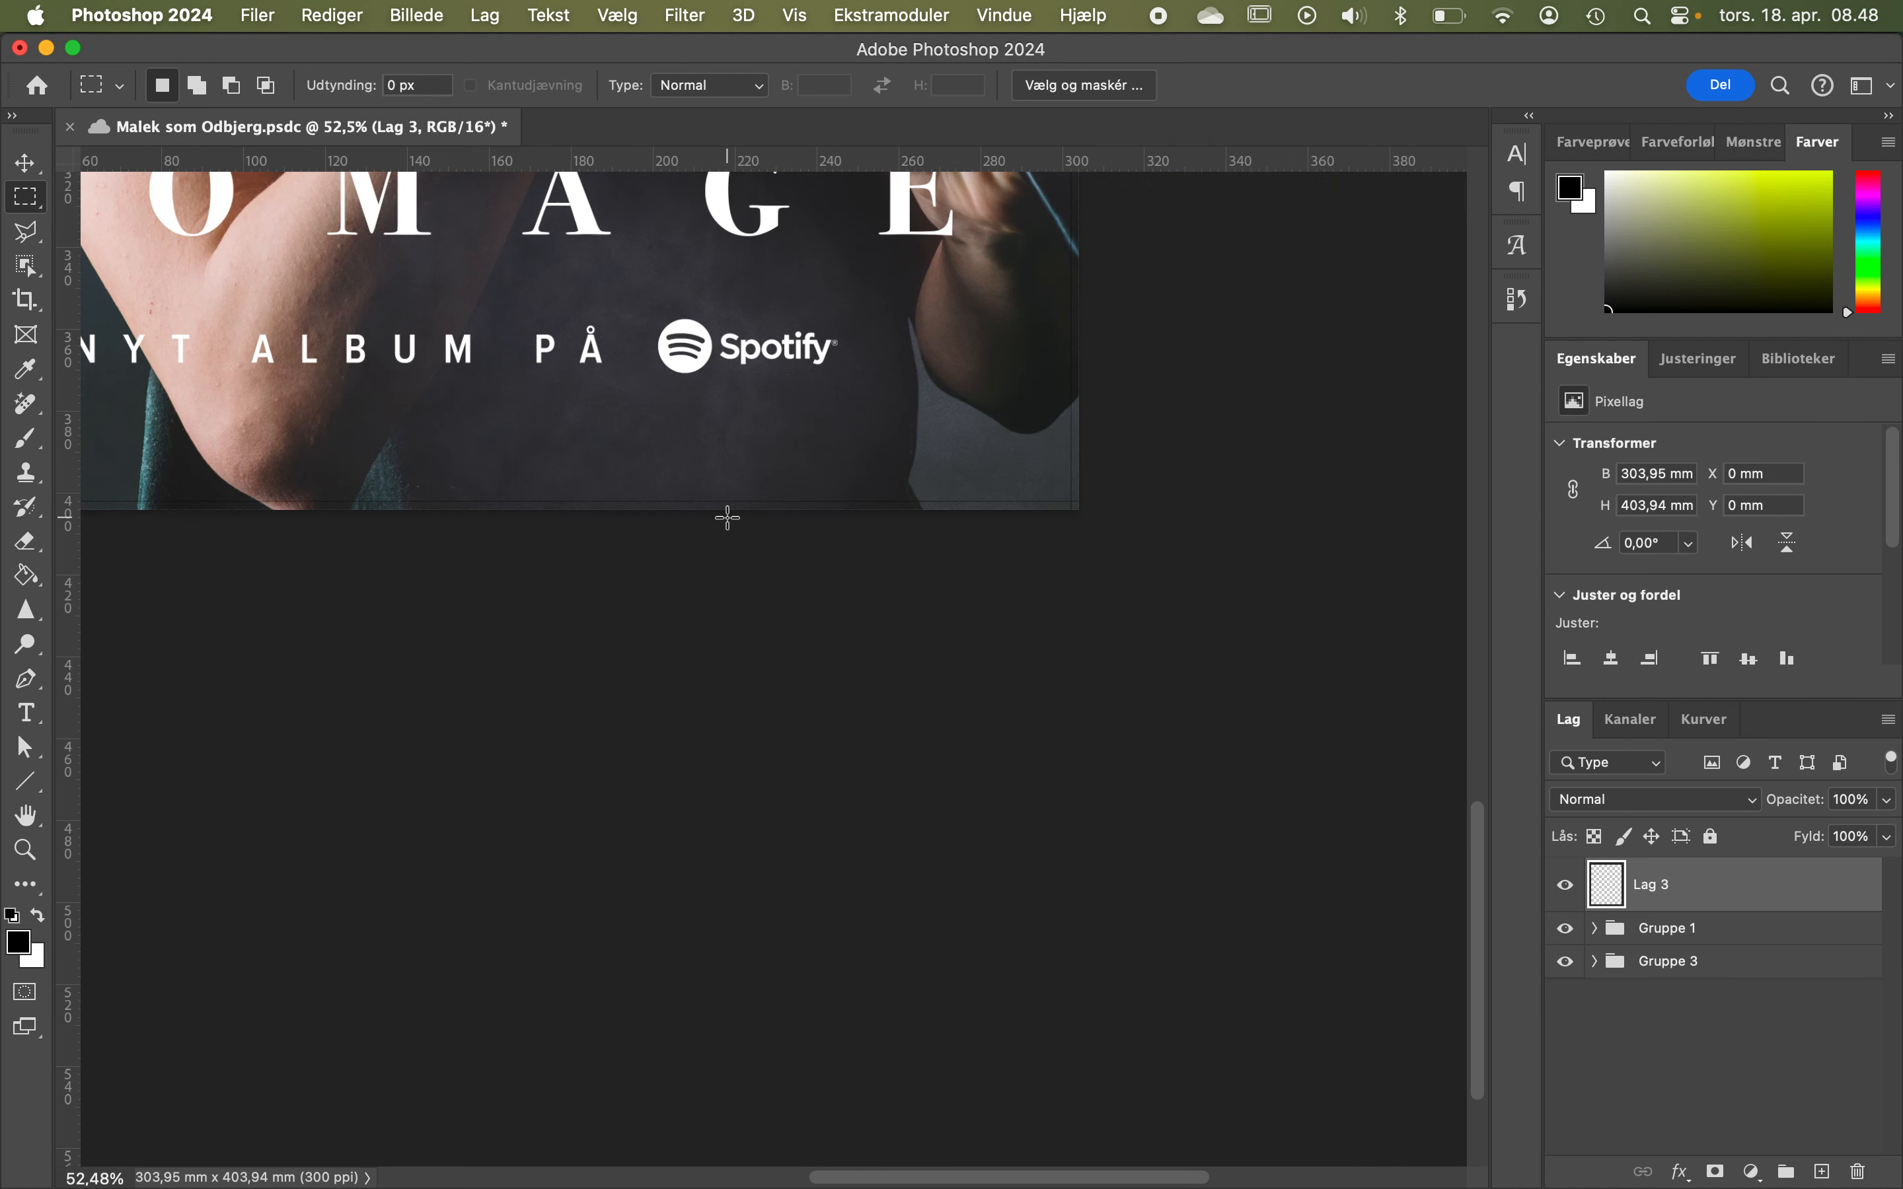
pyautogui.scroll(15, 728, 517)
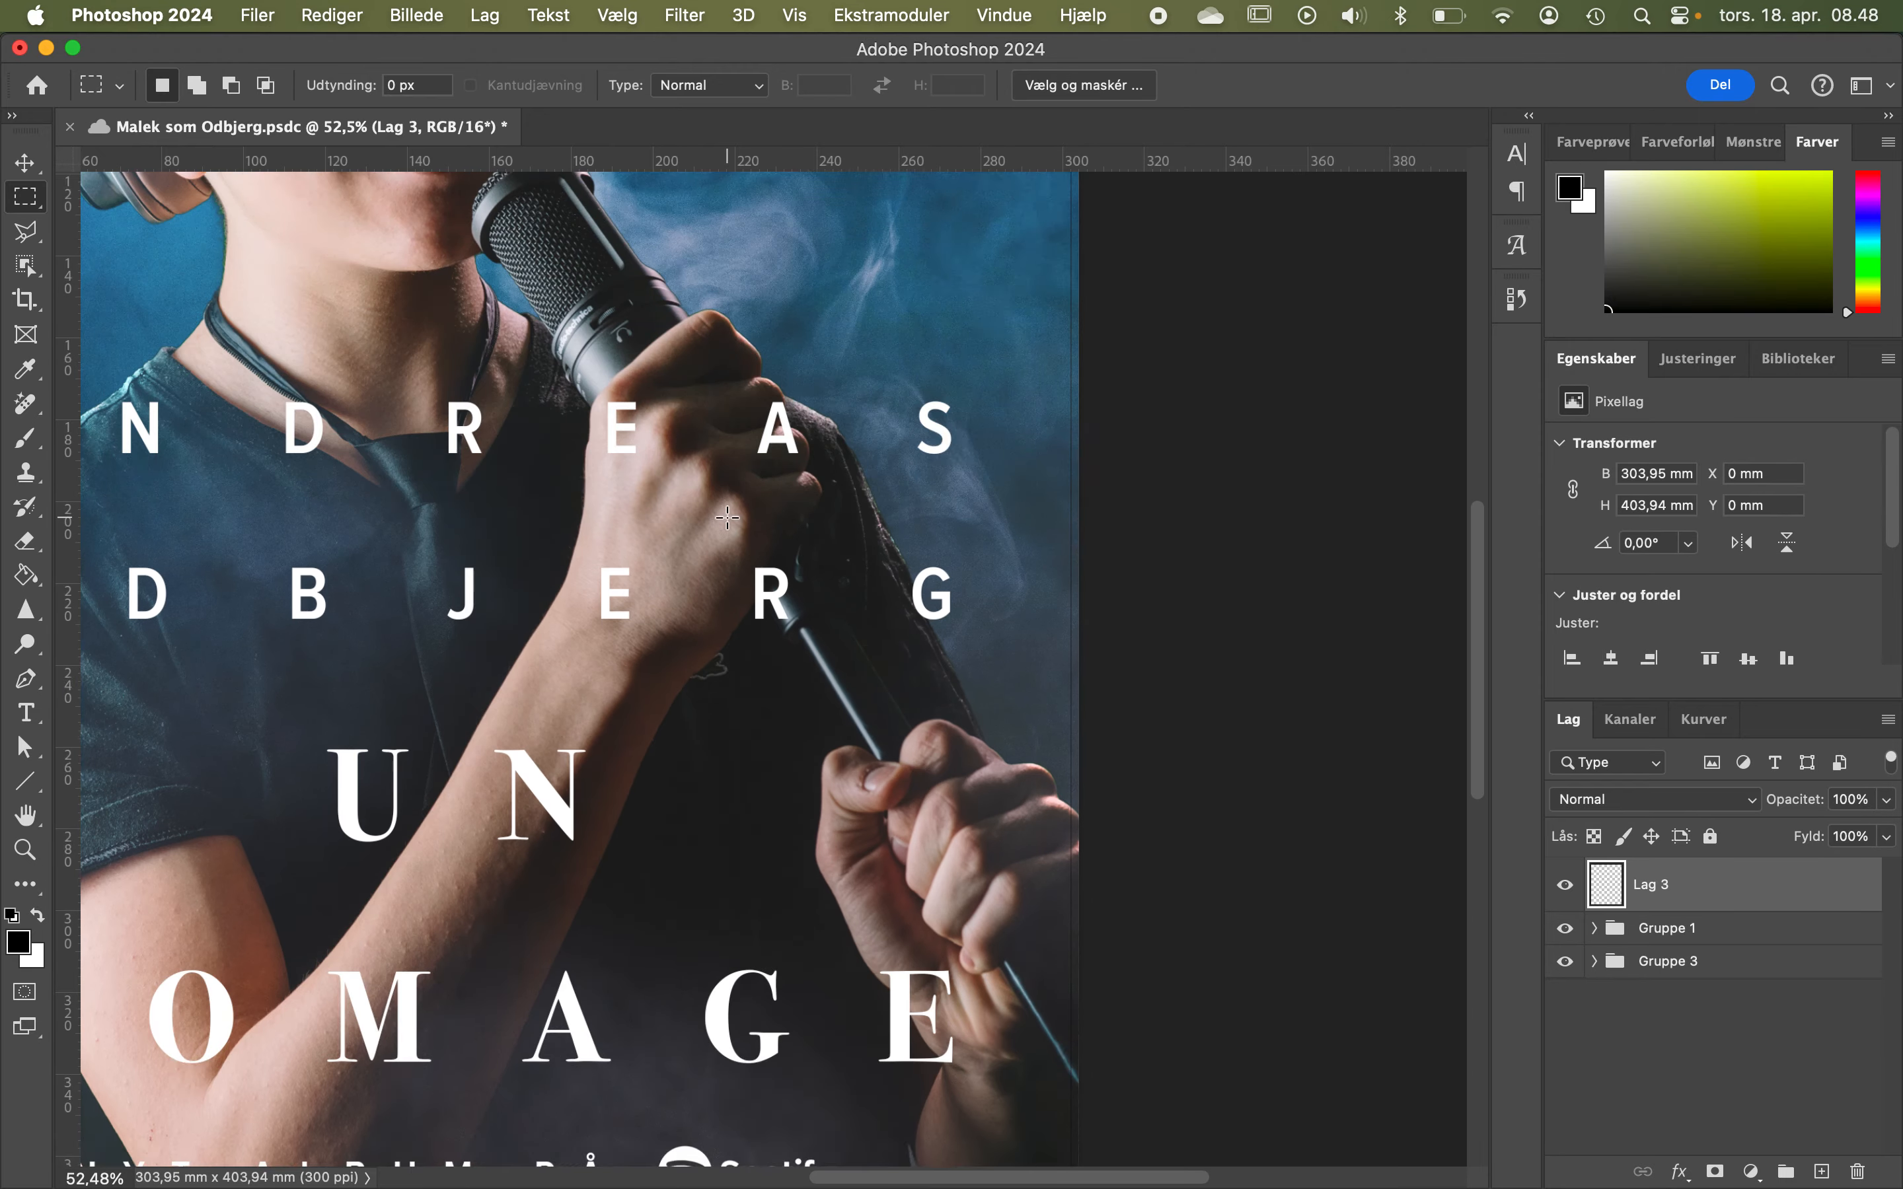
# Erase the crossing trim lines inside the poster's top-left corner with a rectangular selection about 14 × 10 mm, keeping the short outer ends, and deselect.
pyautogui.hscroll(-10, 728, 516)
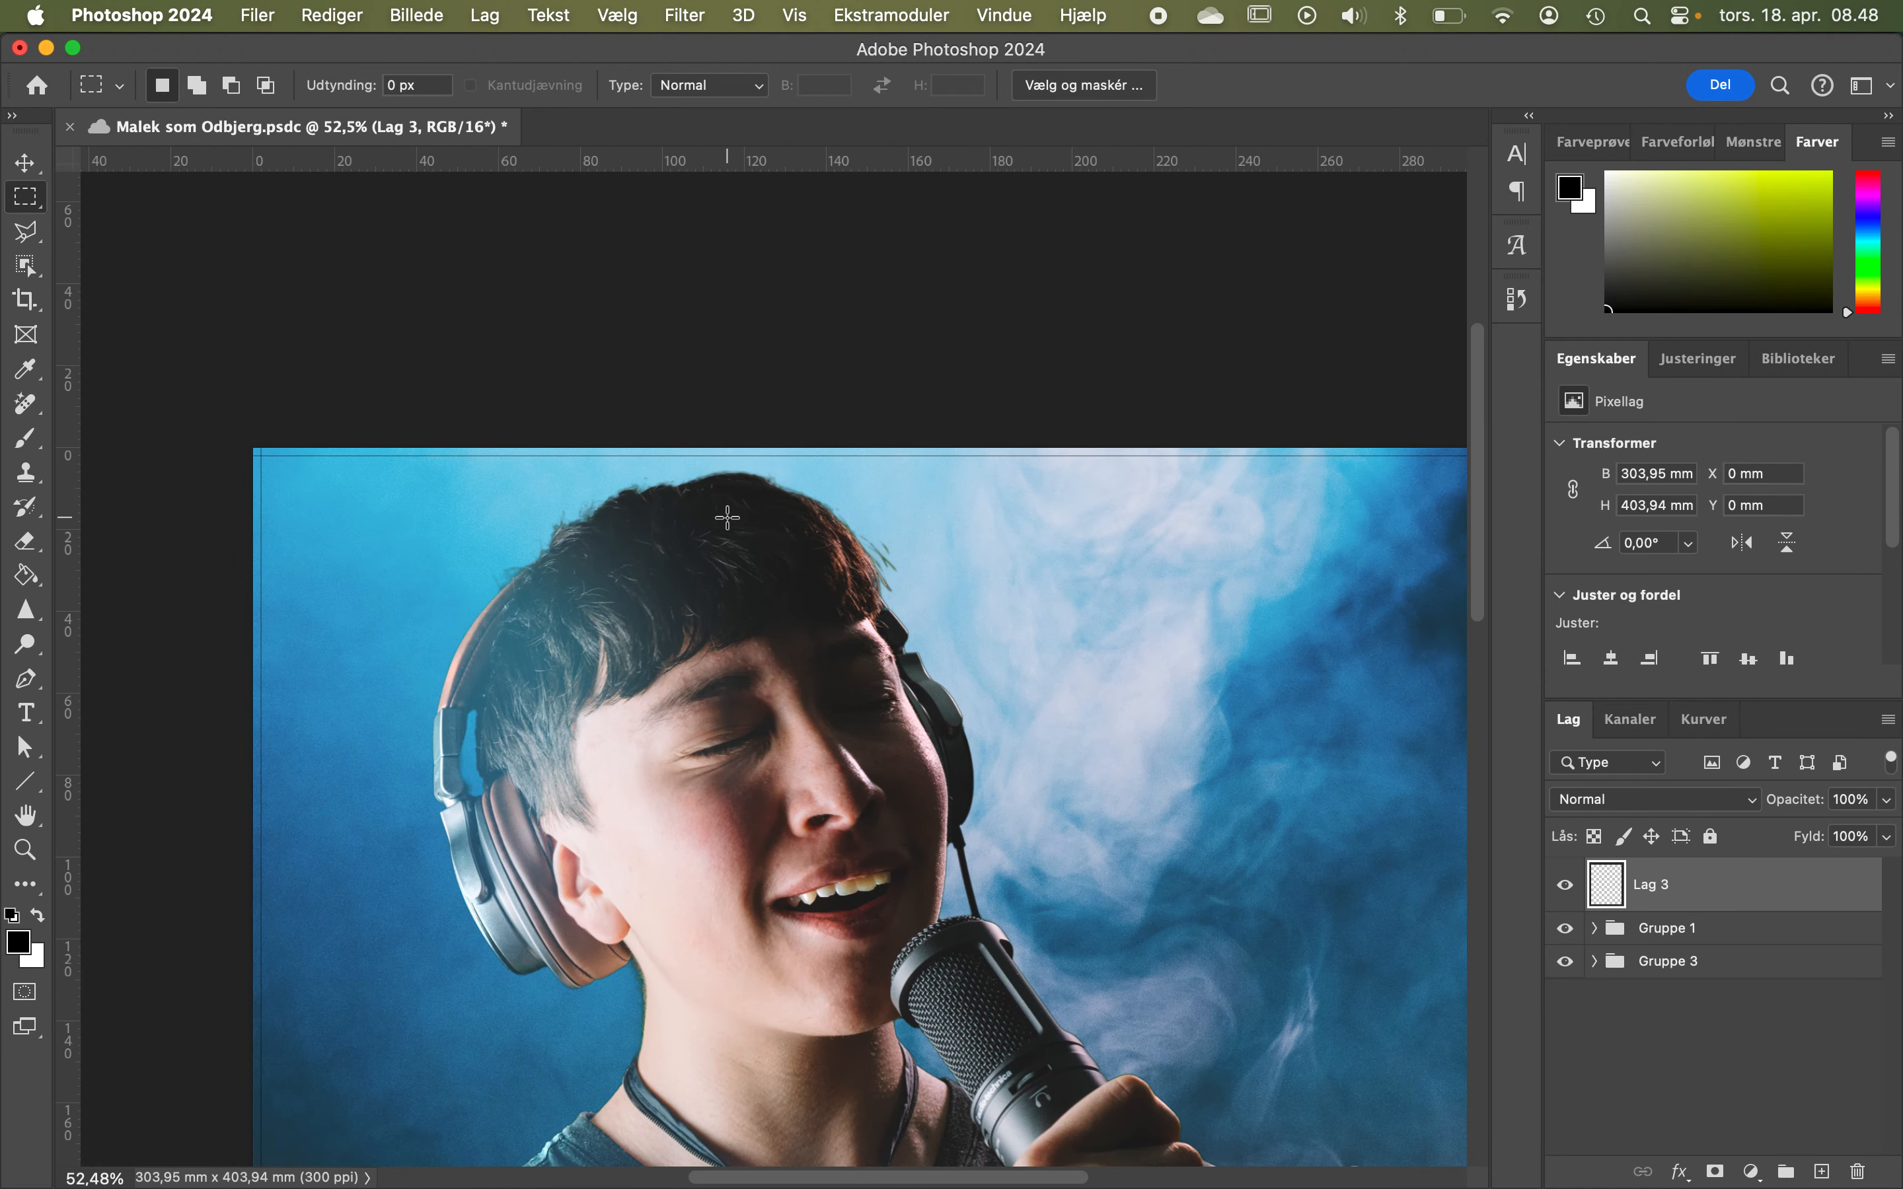
pyautogui.scroll(10, 245, 437)
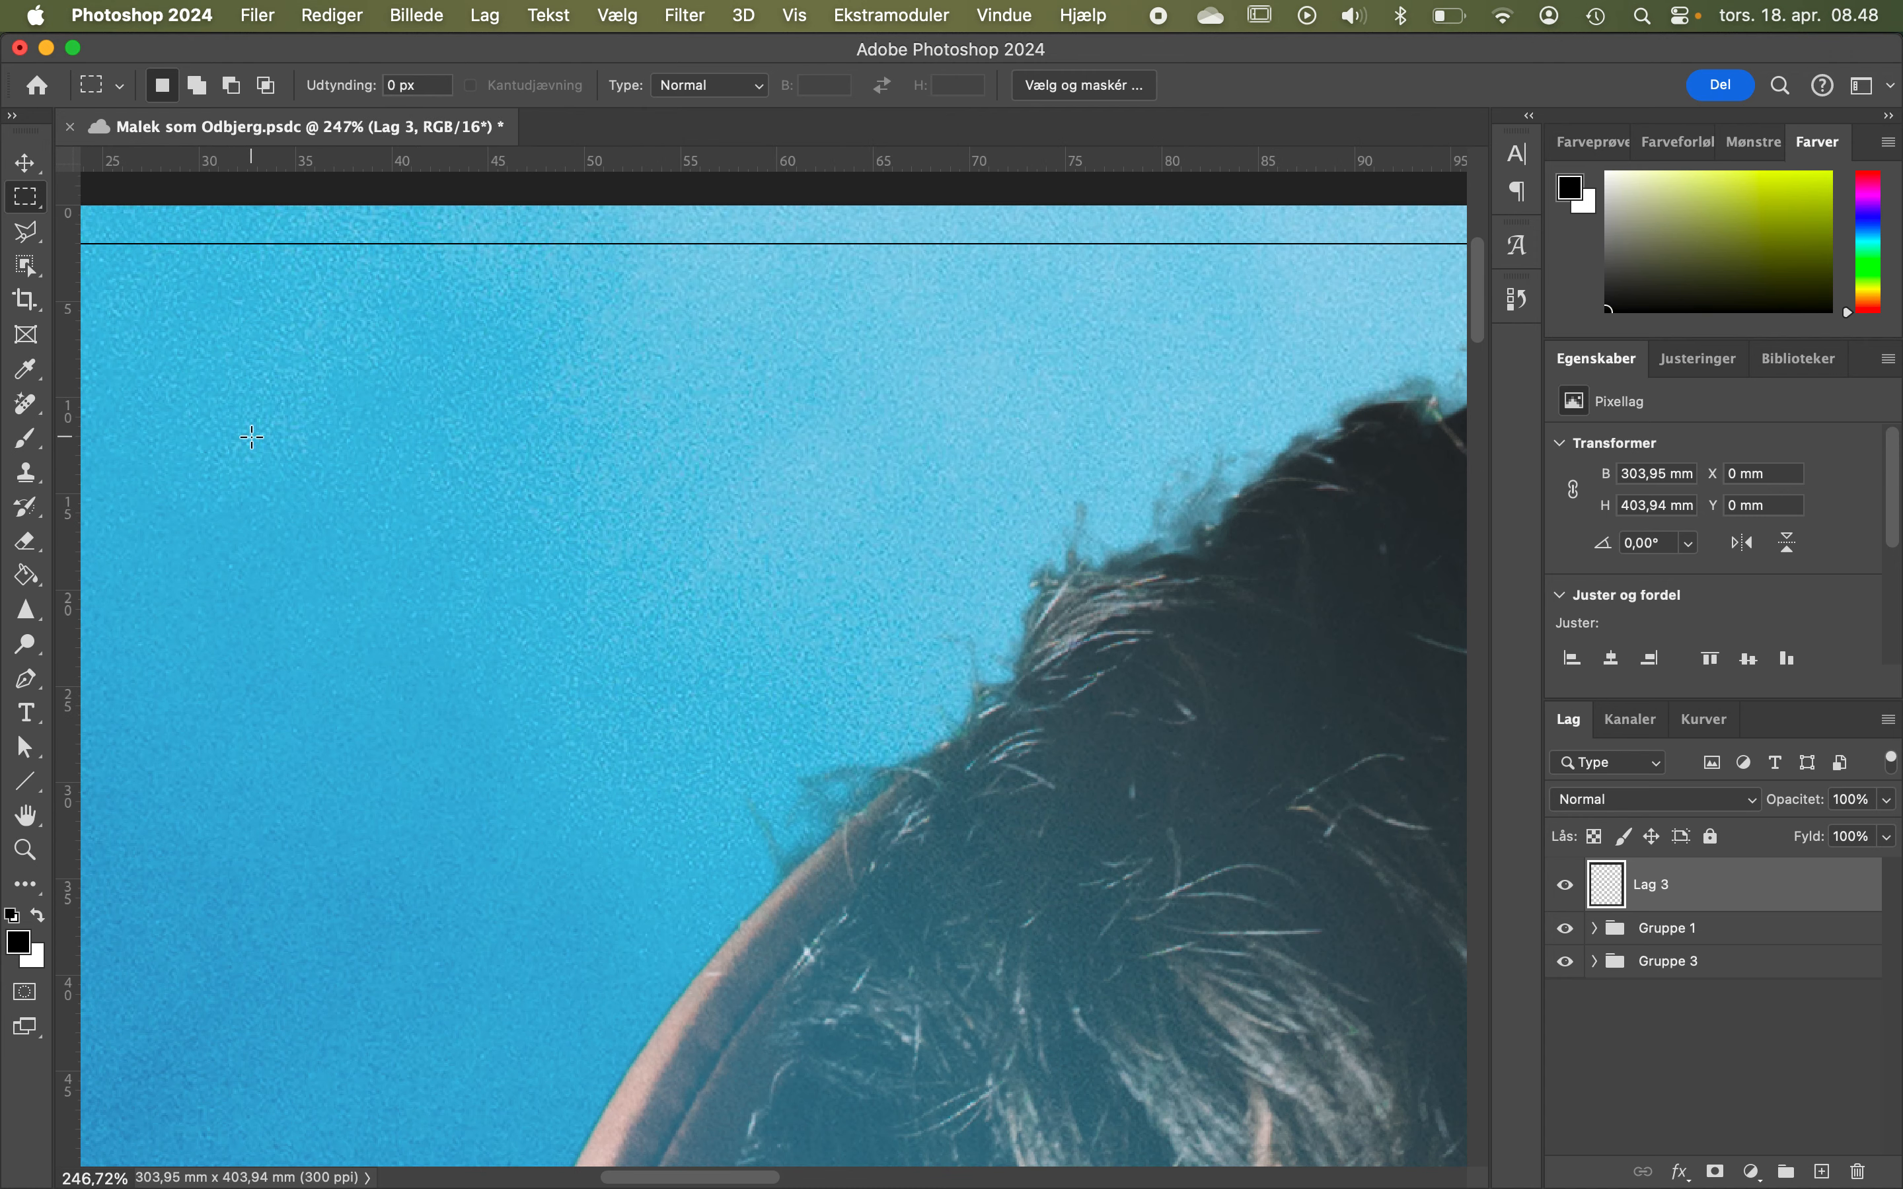
pyautogui.hscroll(-12, 252, 437)
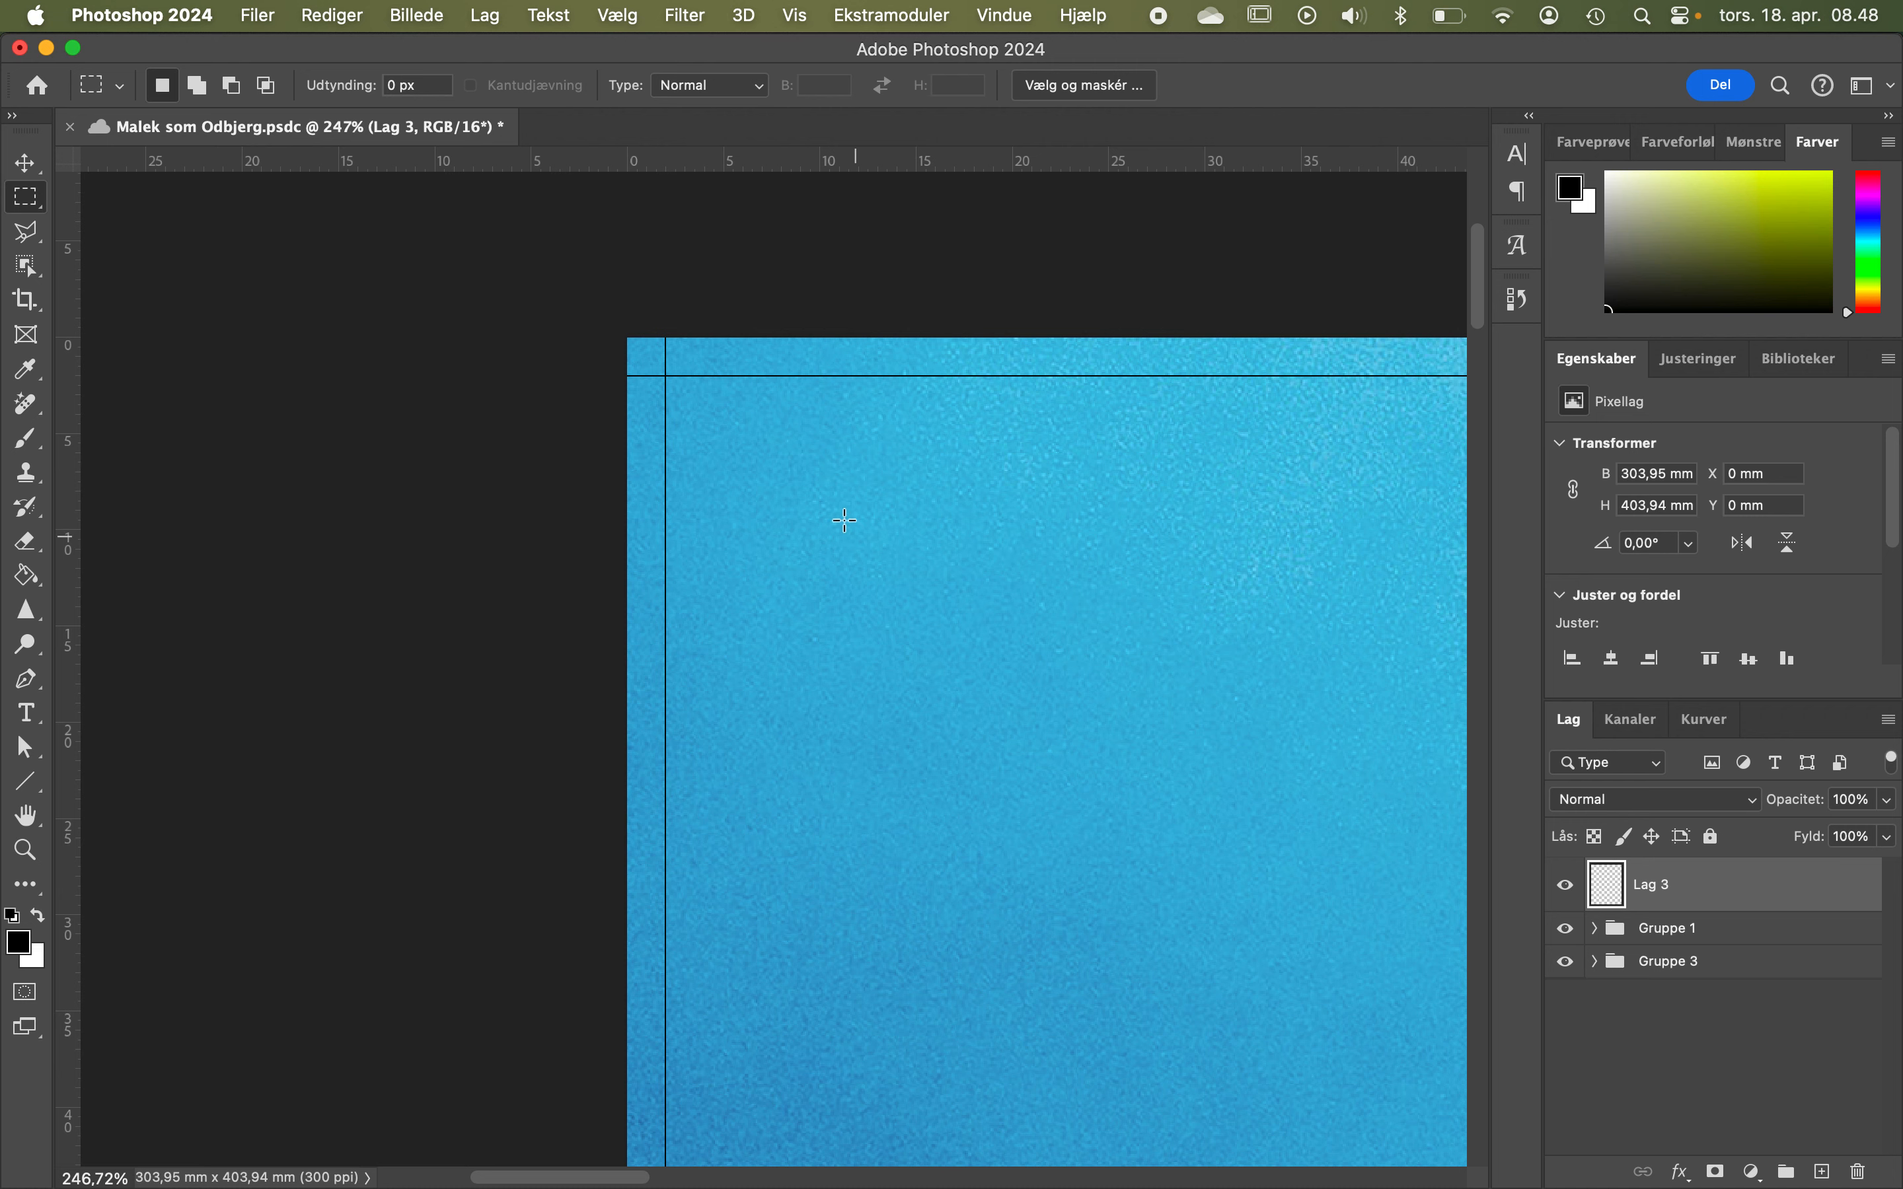
pyautogui.scroll(3, 710, 339)
pyautogui.moveTo(638, 369); pyautogui.dragTo(1010, 692)
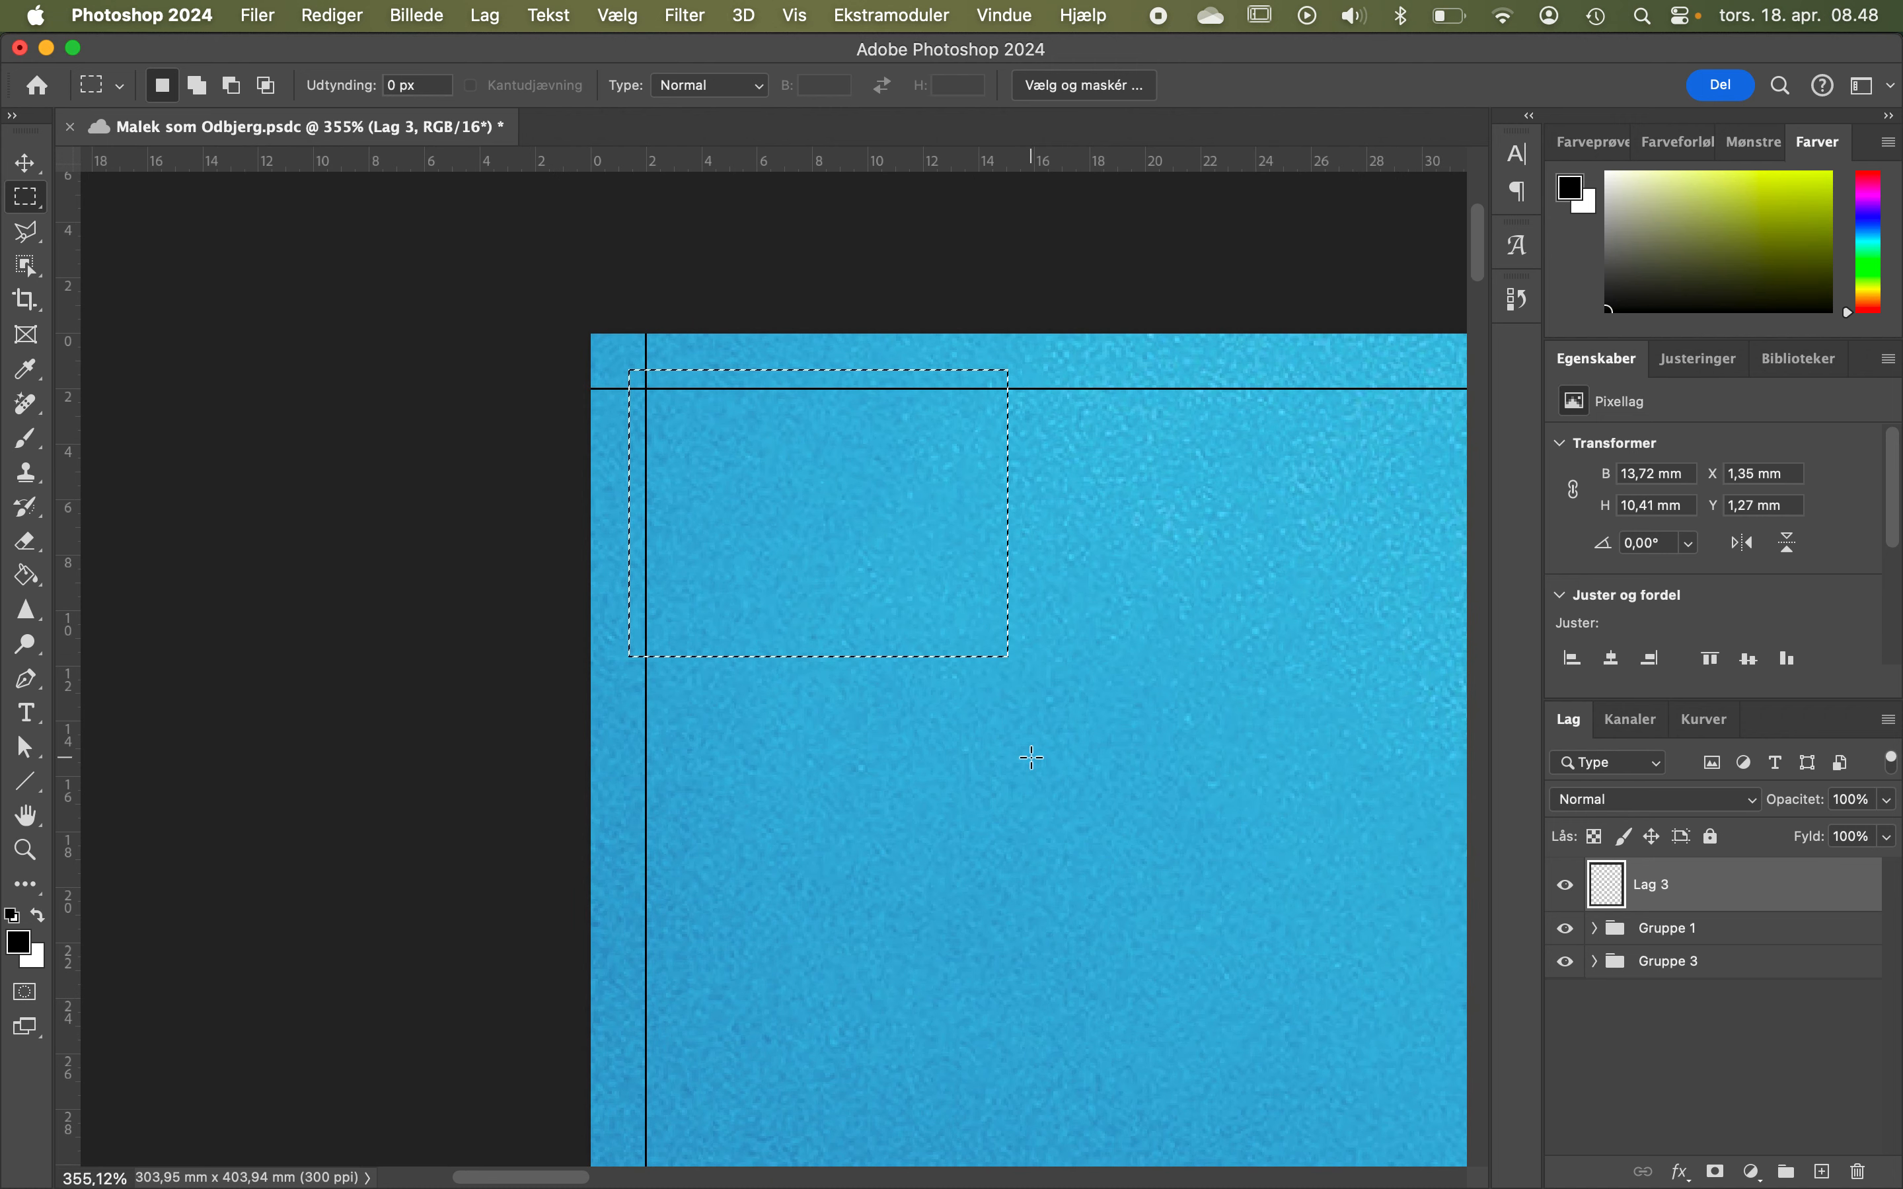
pyautogui.press('Delete')
pyautogui.click(831, 532)
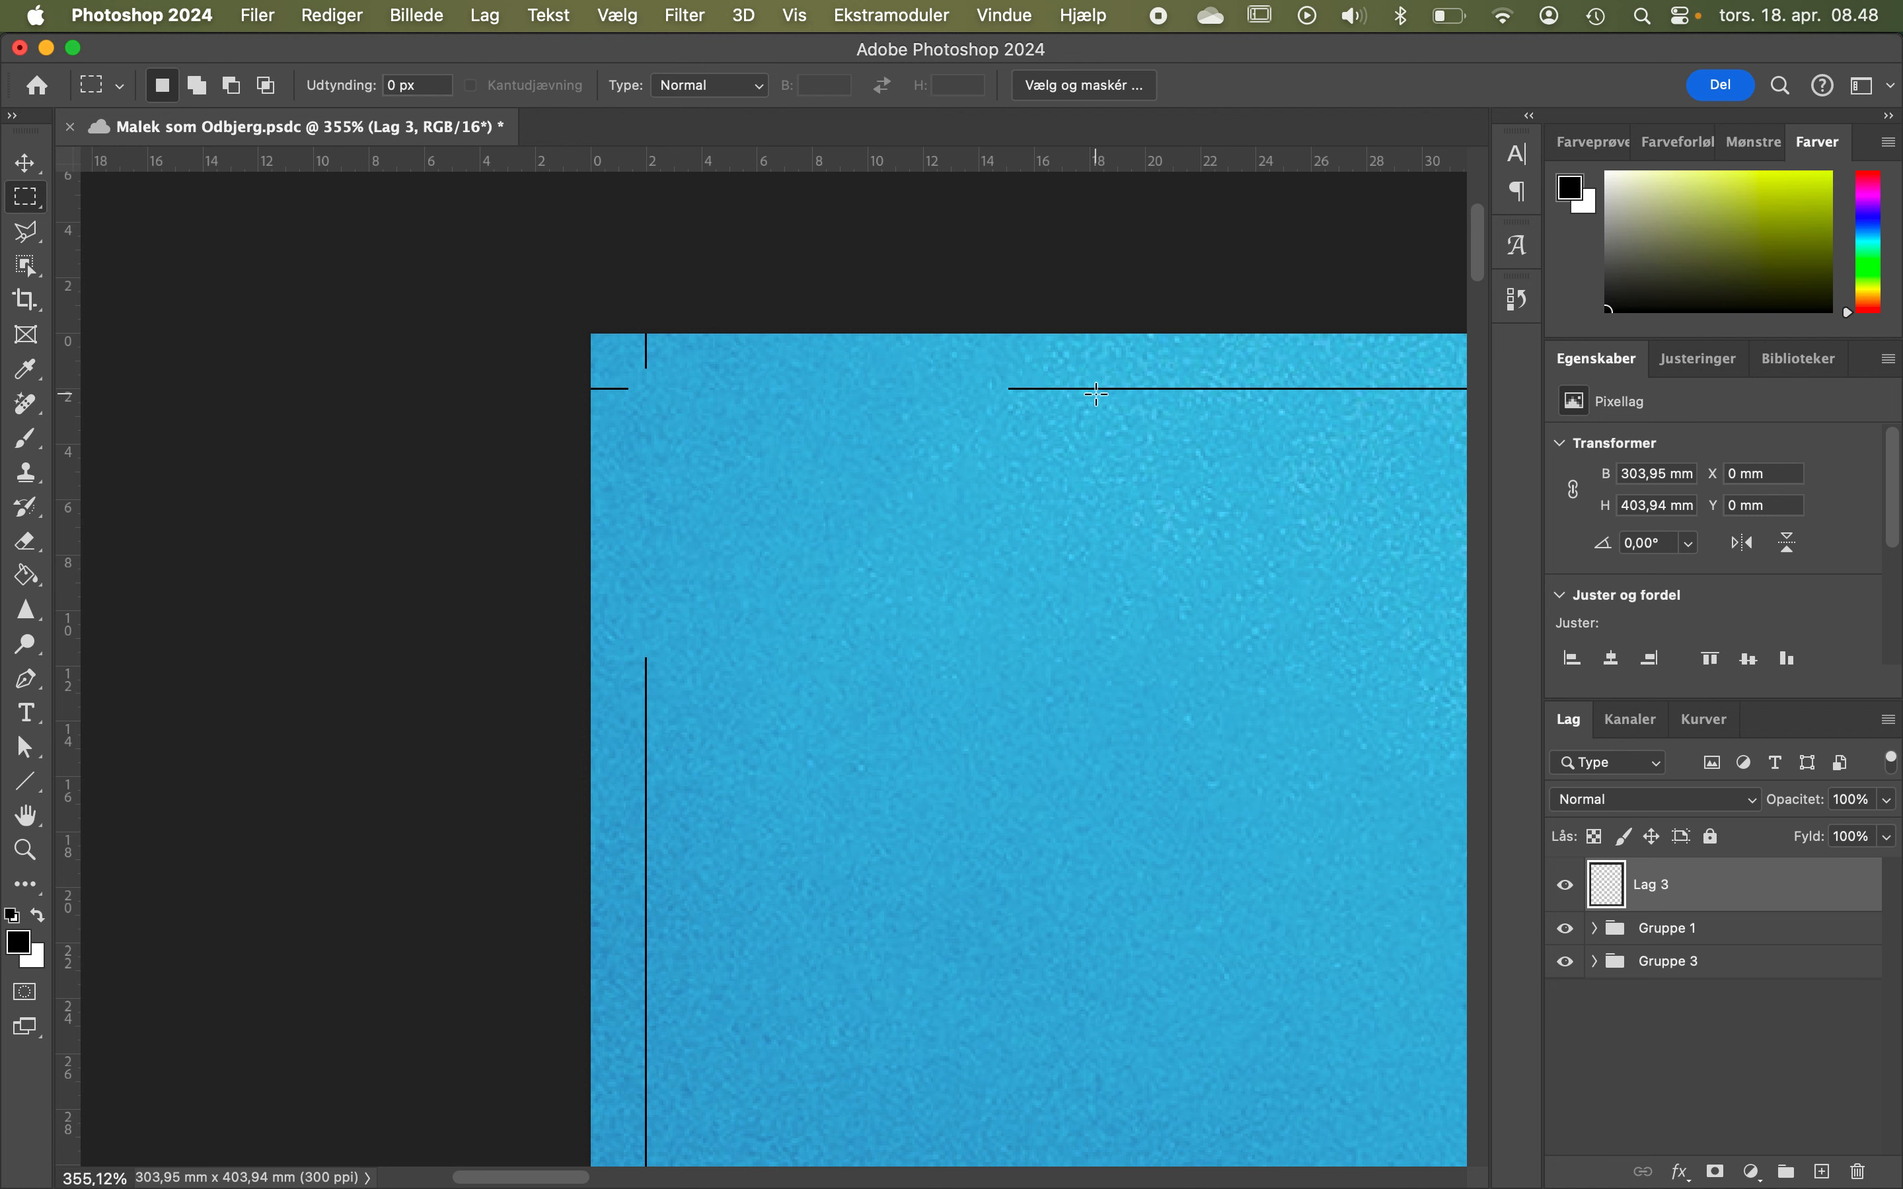
# Erase the crossing trim lines inside the poster's top-right corner with a rectangular selection about 25 × 30 mm, keeping the outer ends, and deselect.
pyautogui.scroll(-5, 1096, 393)
pyautogui.hscroll(20, 1096, 394)
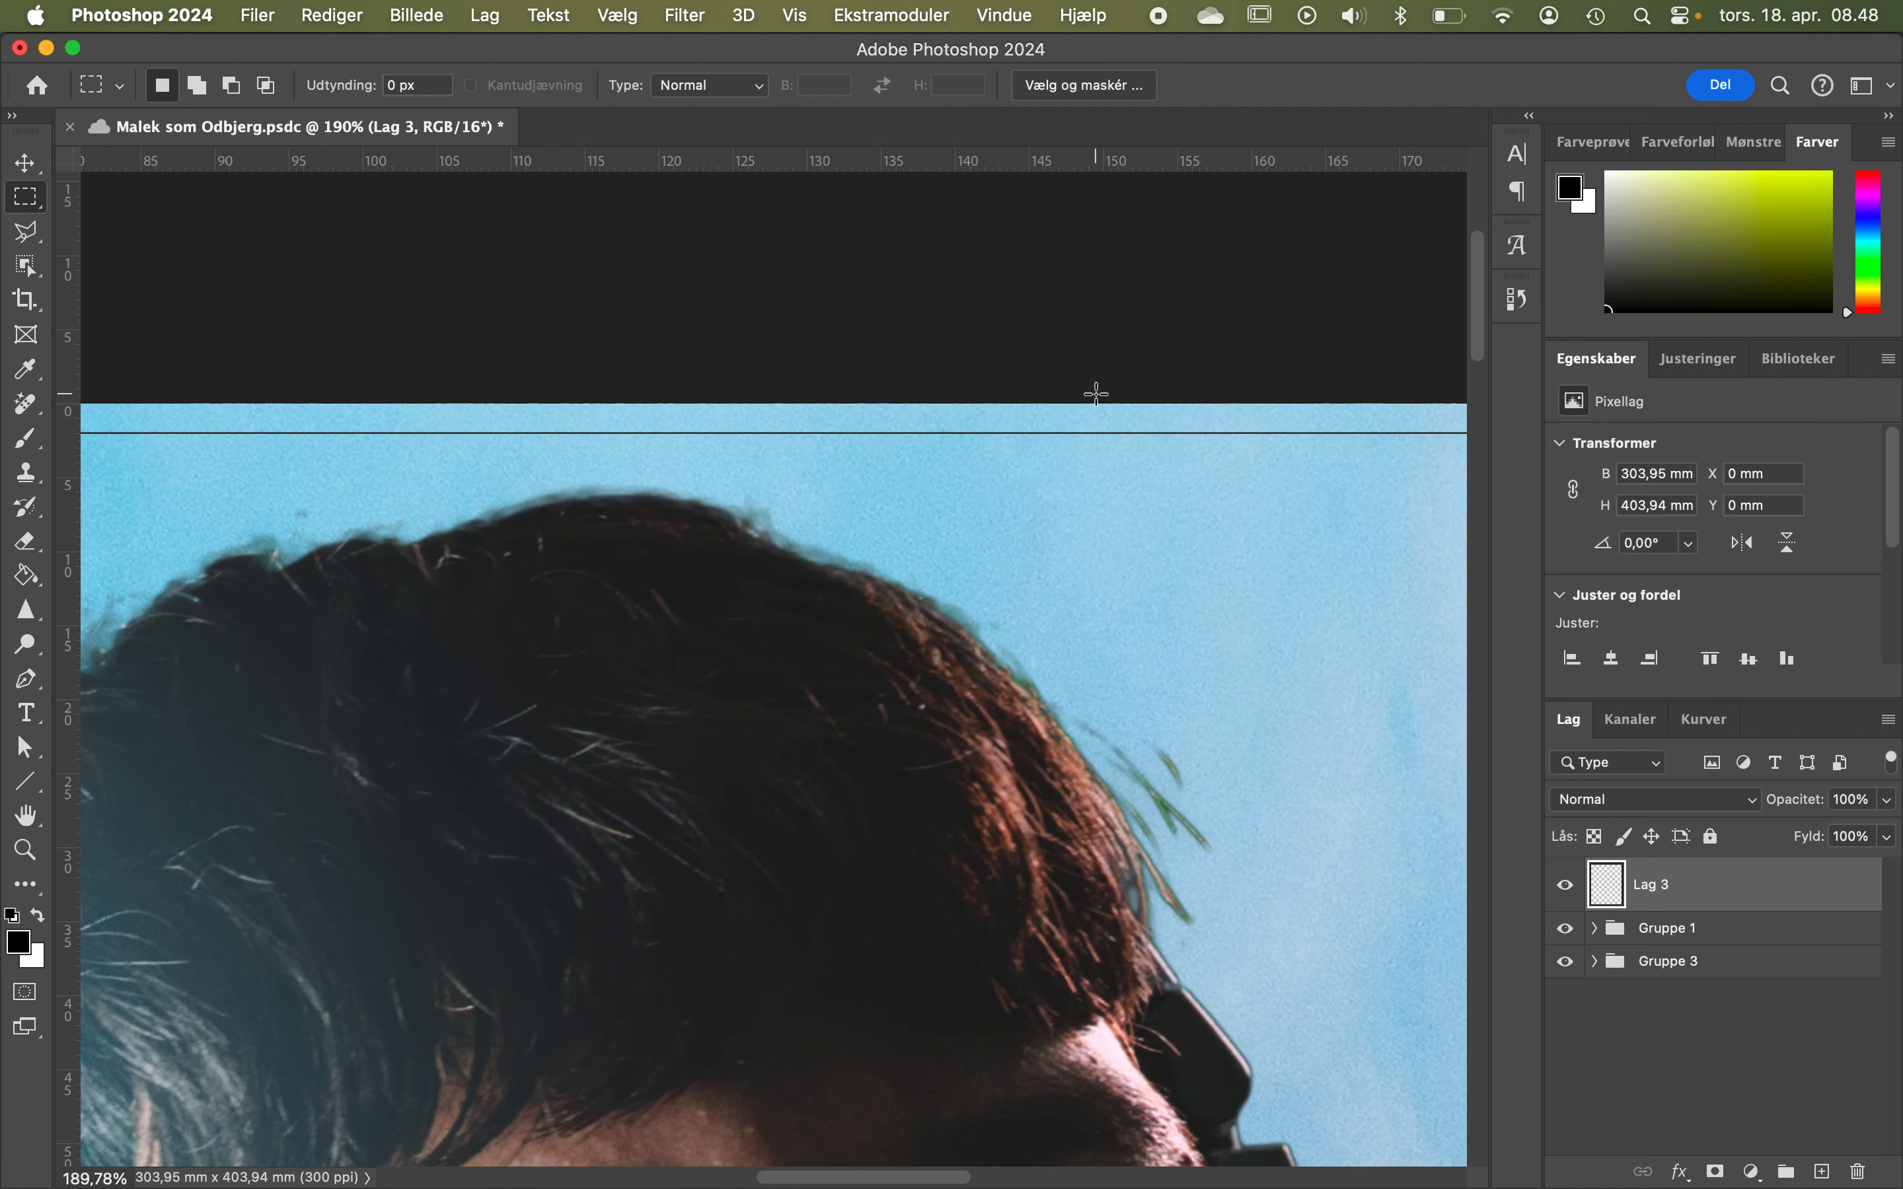
pyautogui.hscroll(20, 1097, 394)
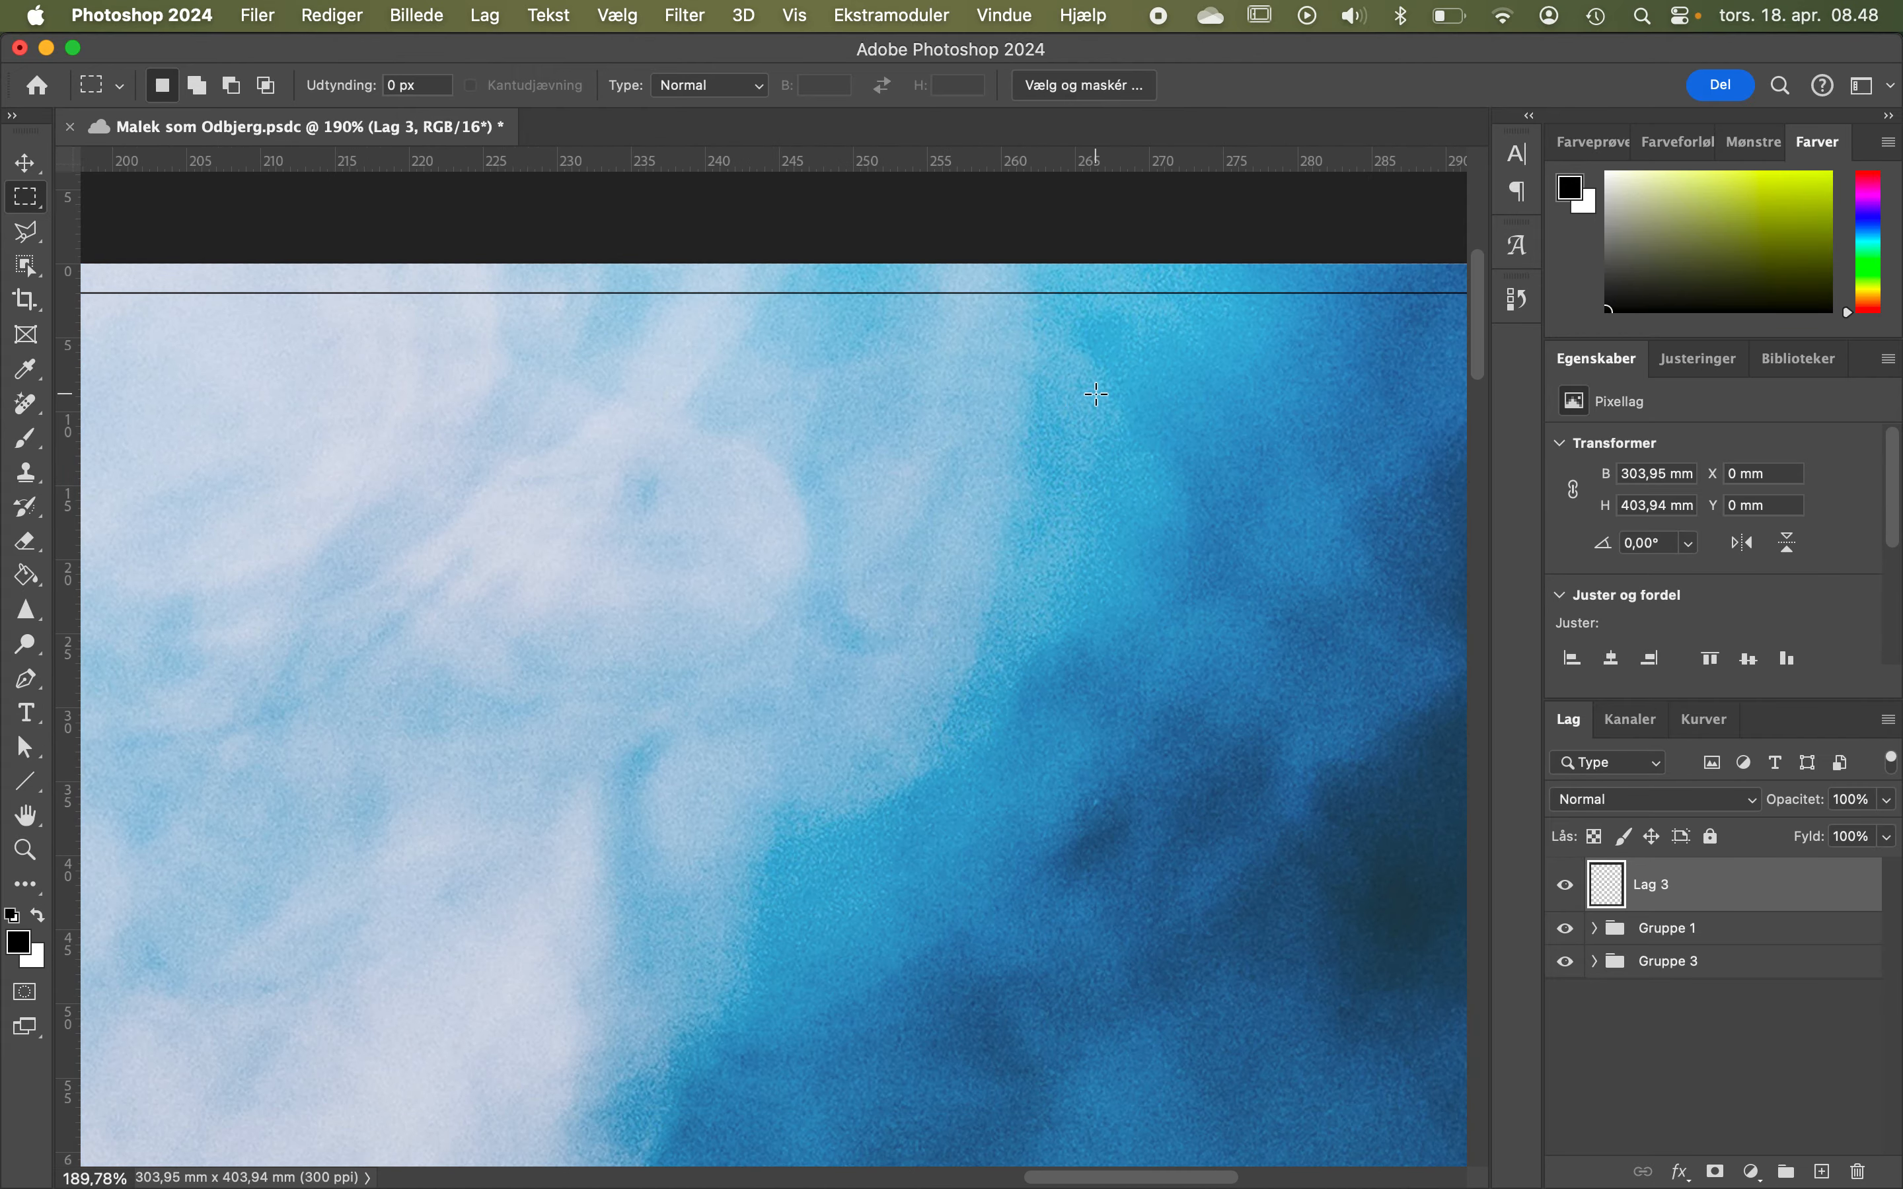
pyautogui.hscroll(10, 1096, 394)
pyautogui.hscroll(-2, 904, 338)
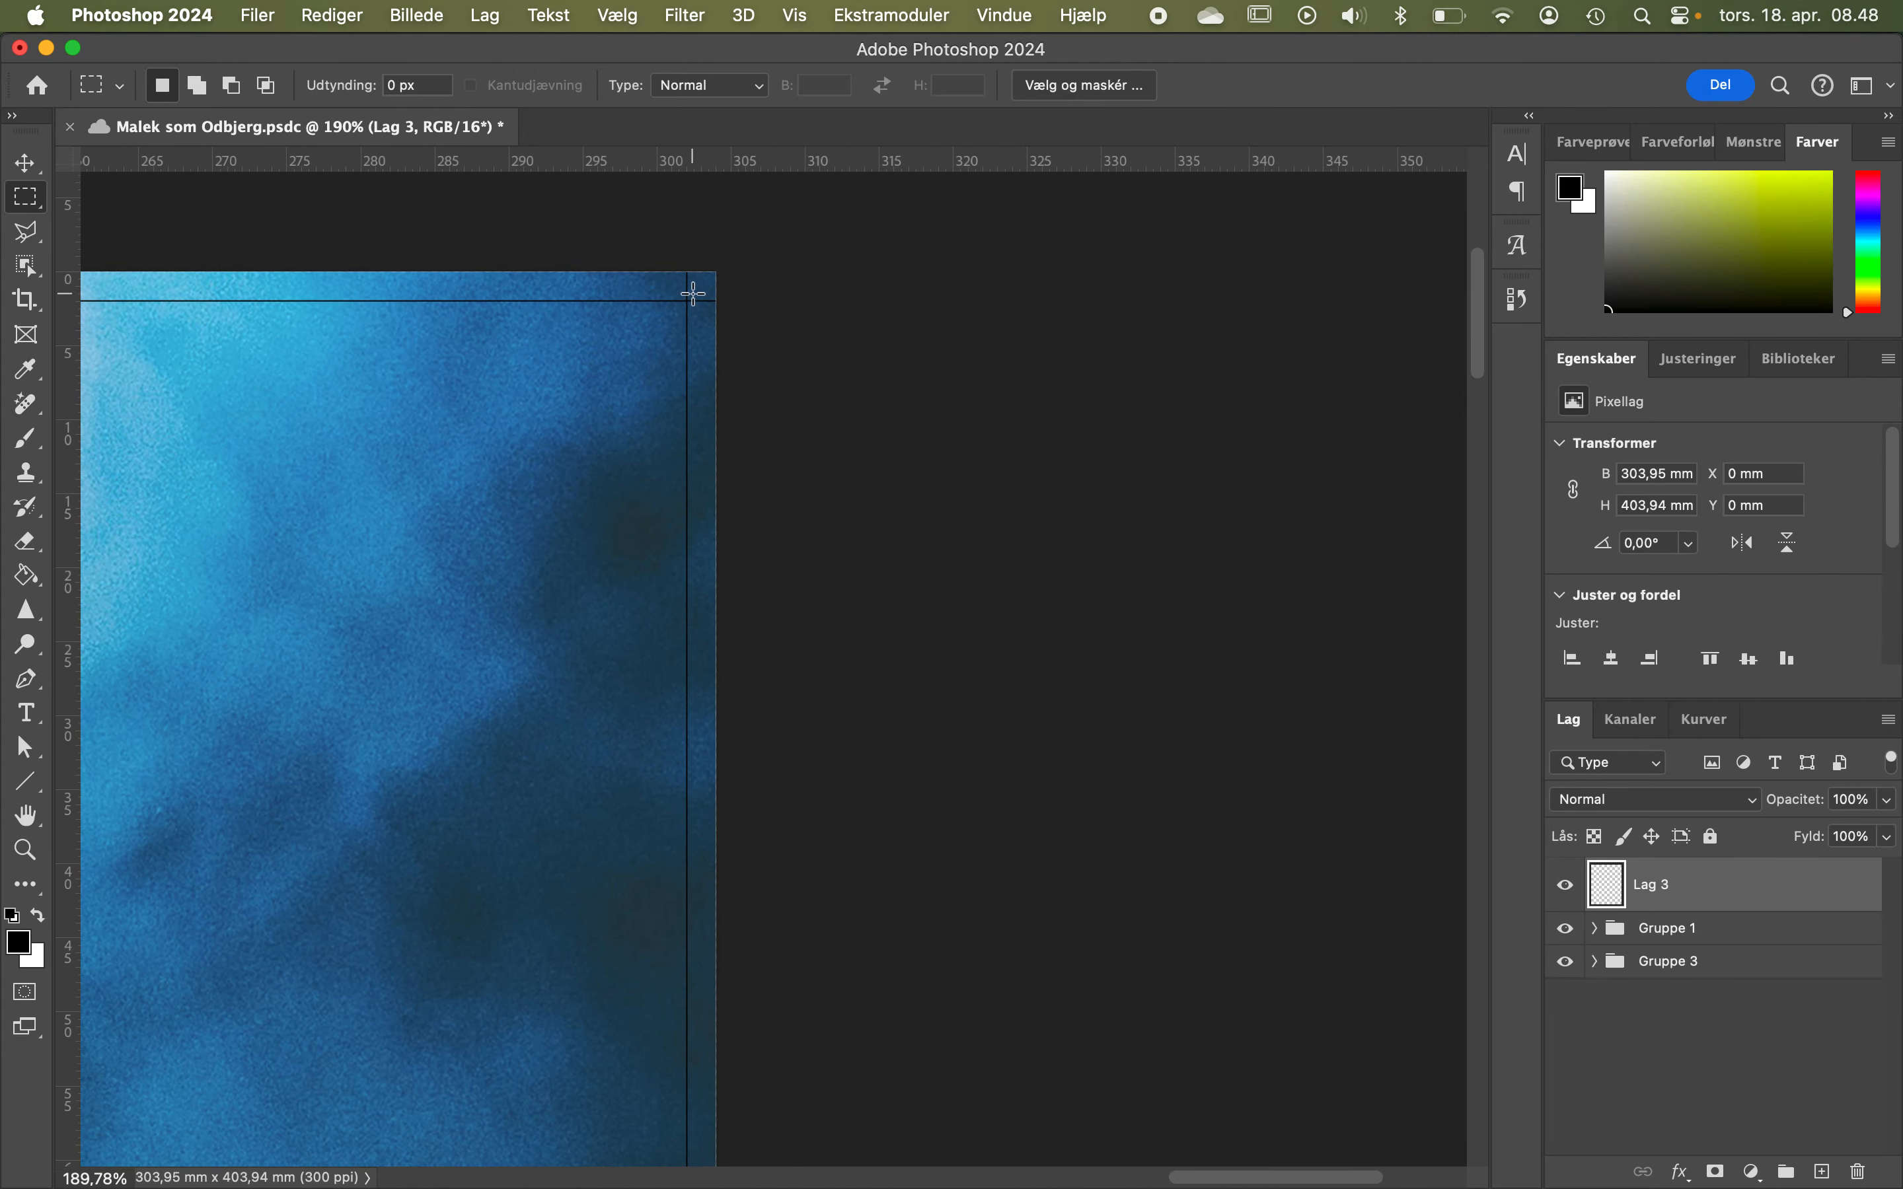
pyautogui.moveTo(692, 296); pyautogui.dragTo(328, 735)
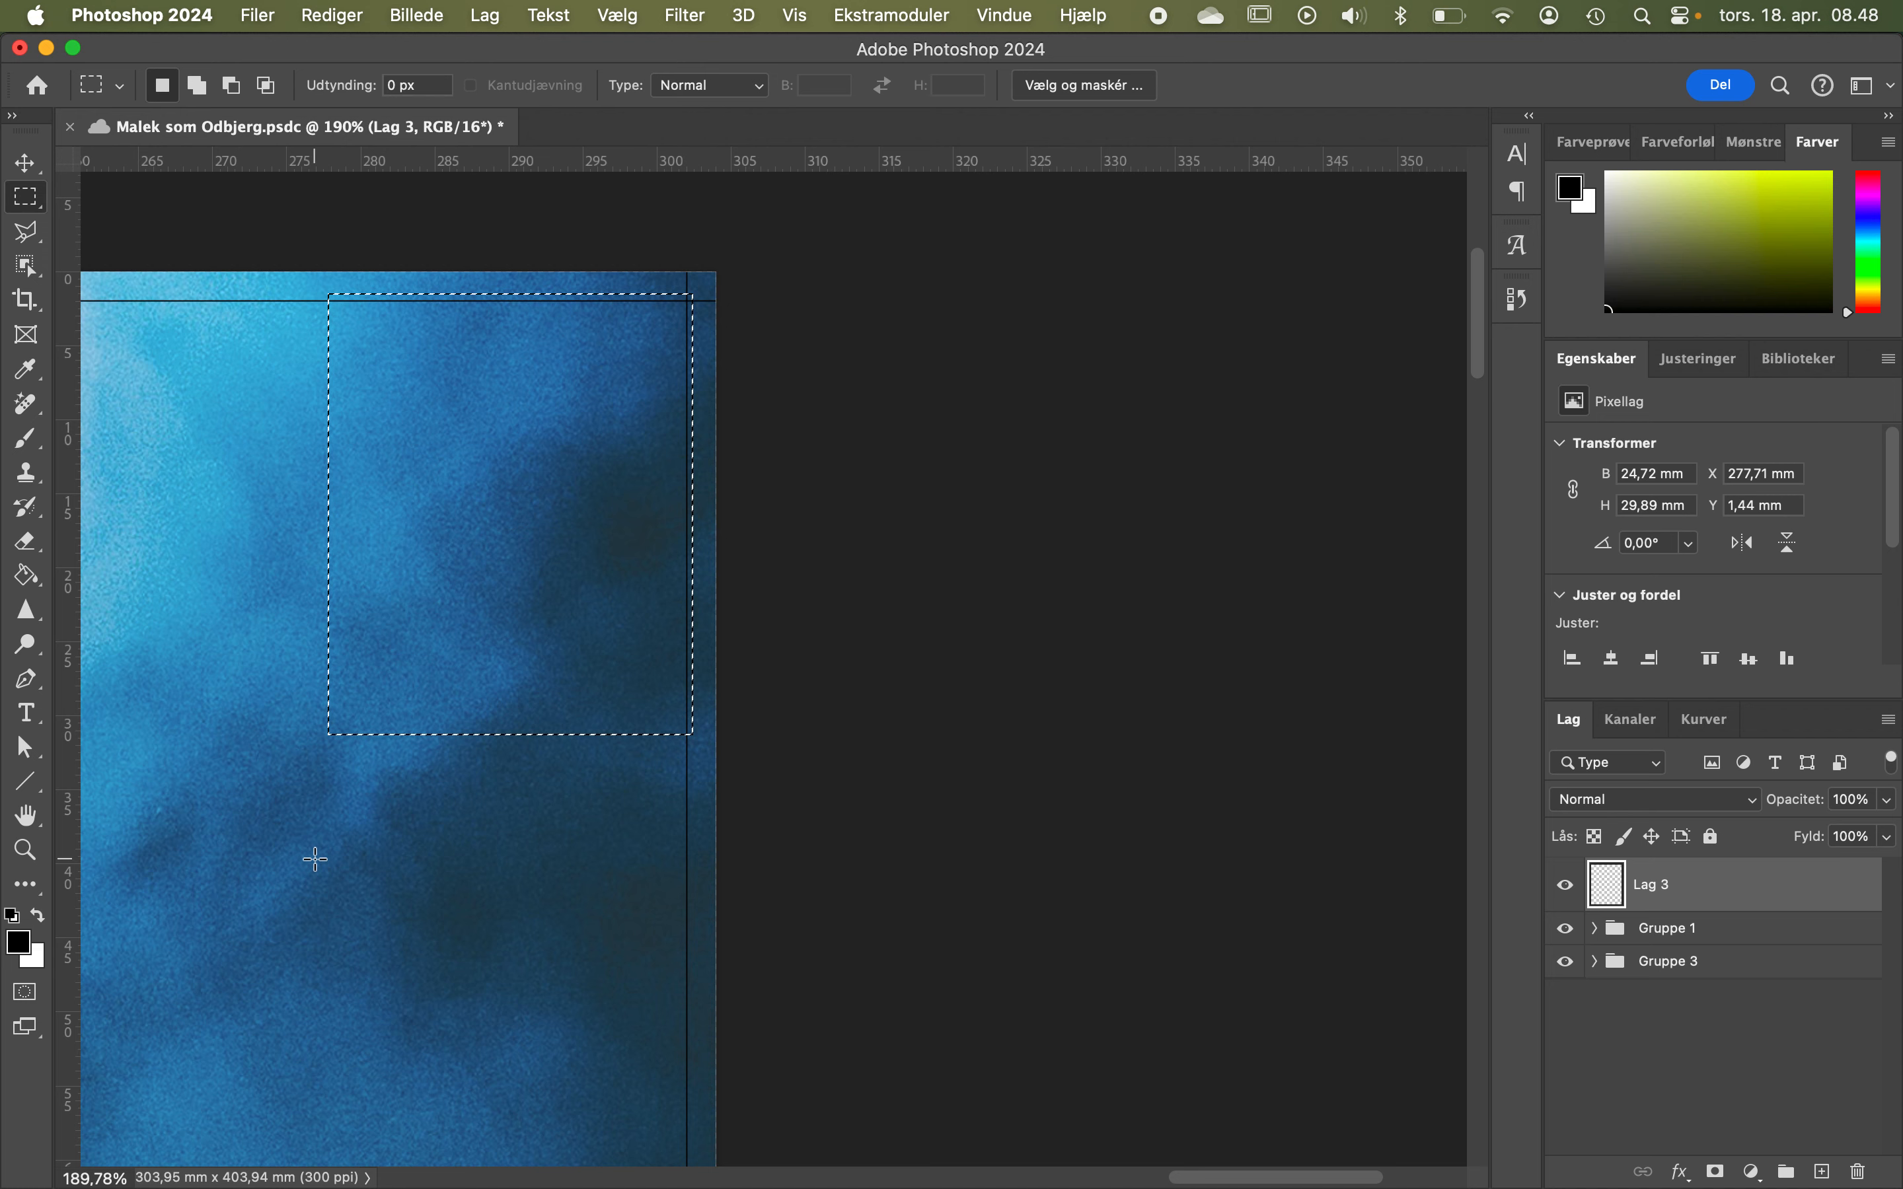
pyautogui.click(347, 654)
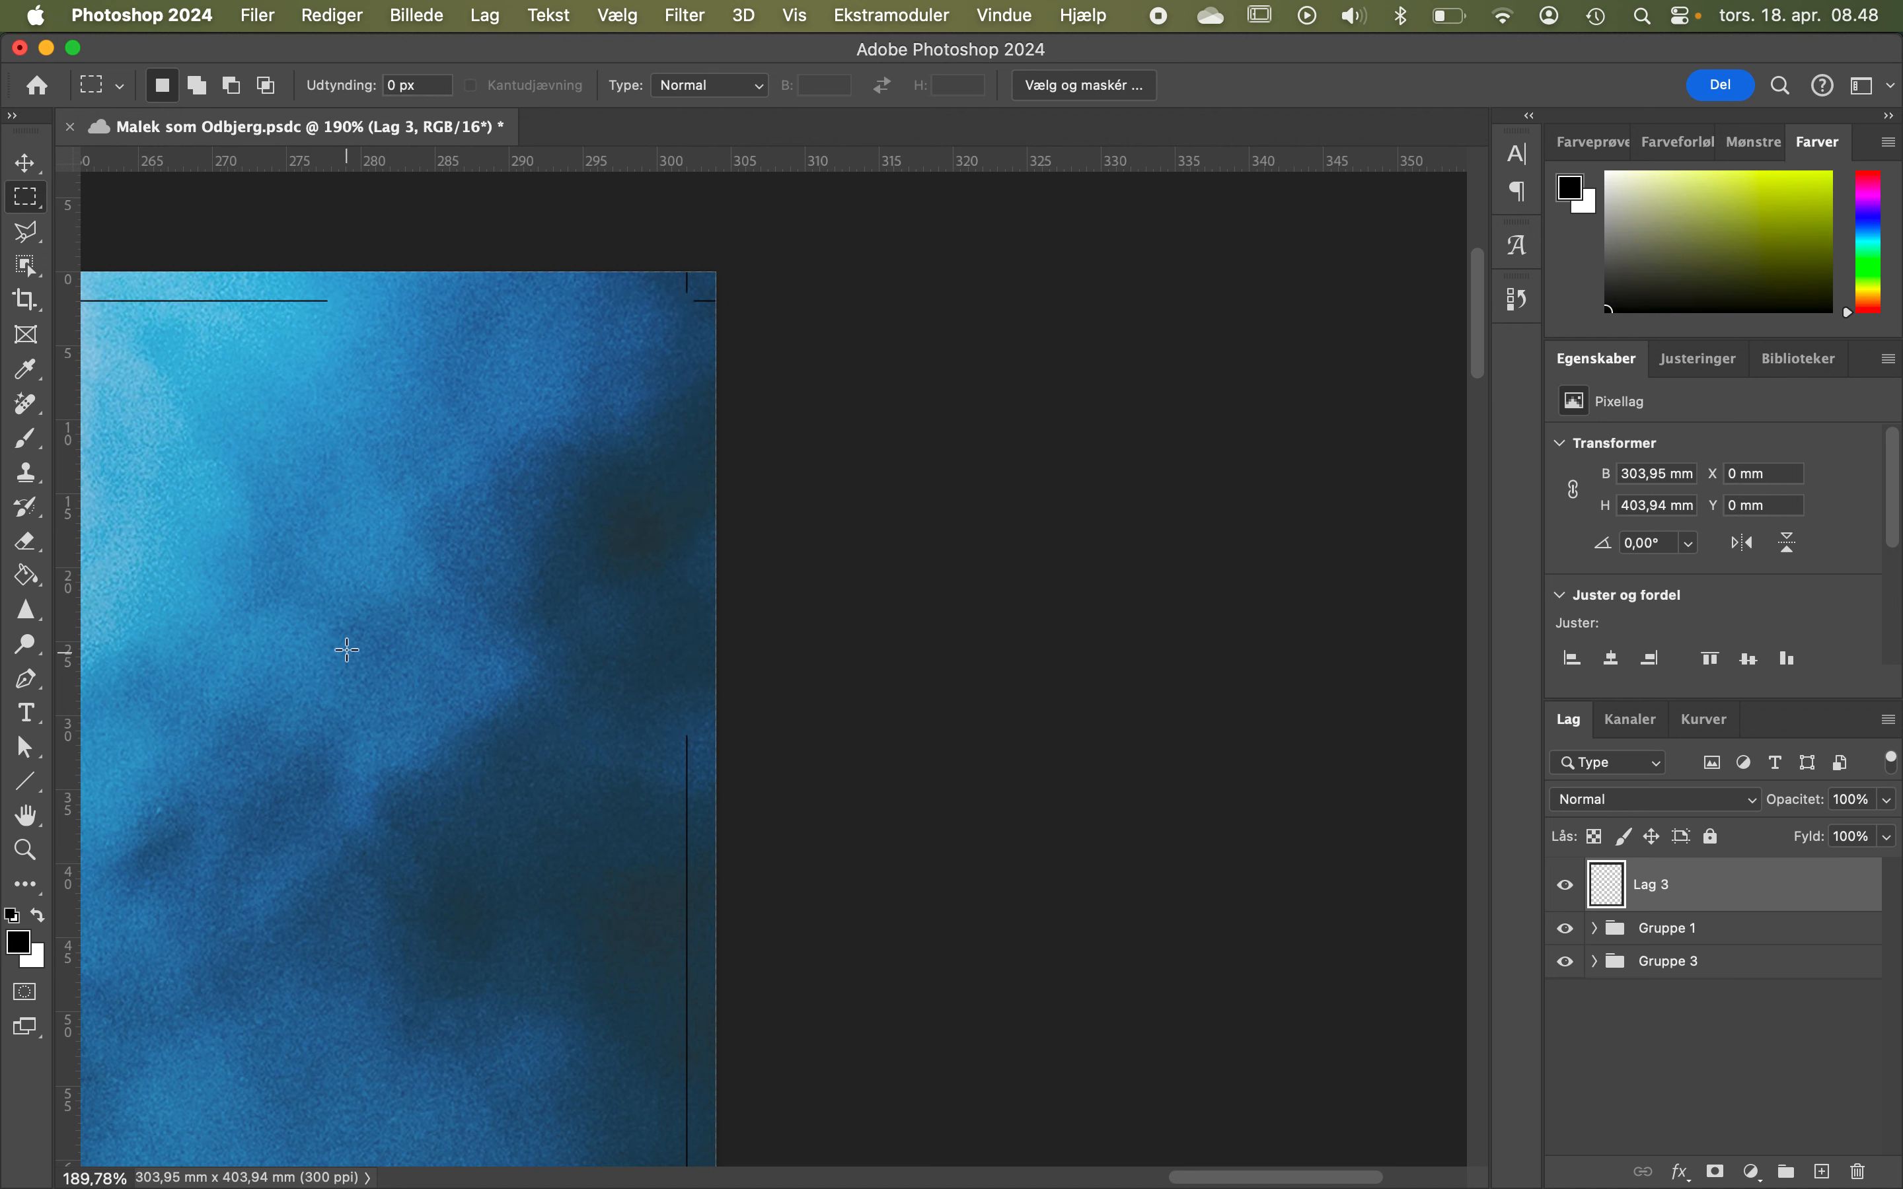
# Erase the remaining trim line along the poster's top edge with a rectangular selection about 278 × 41 mm between the corners, and deselect.
pyautogui.scroll(-5, 349, 645)
pyautogui.scroll(-6, 349, 644)
pyautogui.scroll(3, 349, 643)
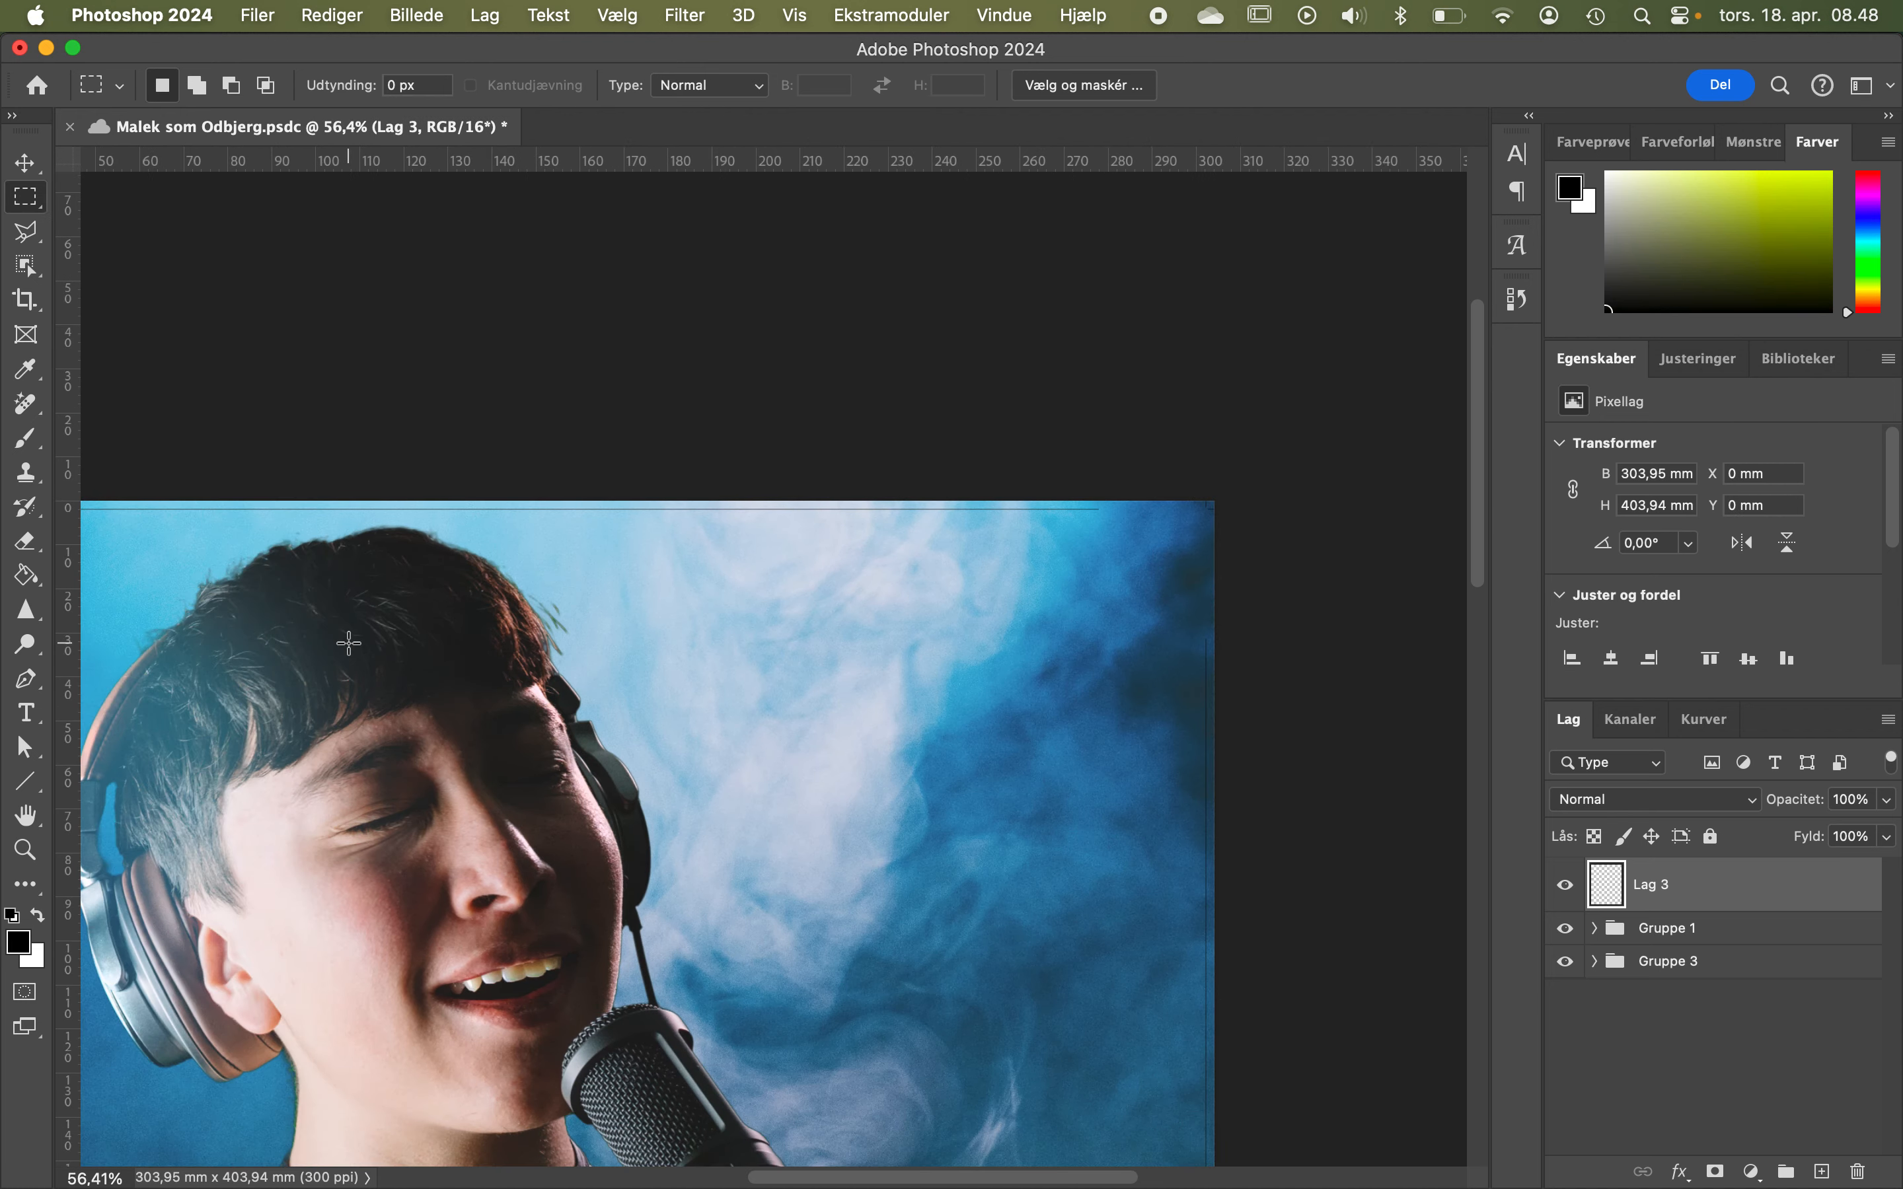
pyautogui.scroll(-3, 349, 644)
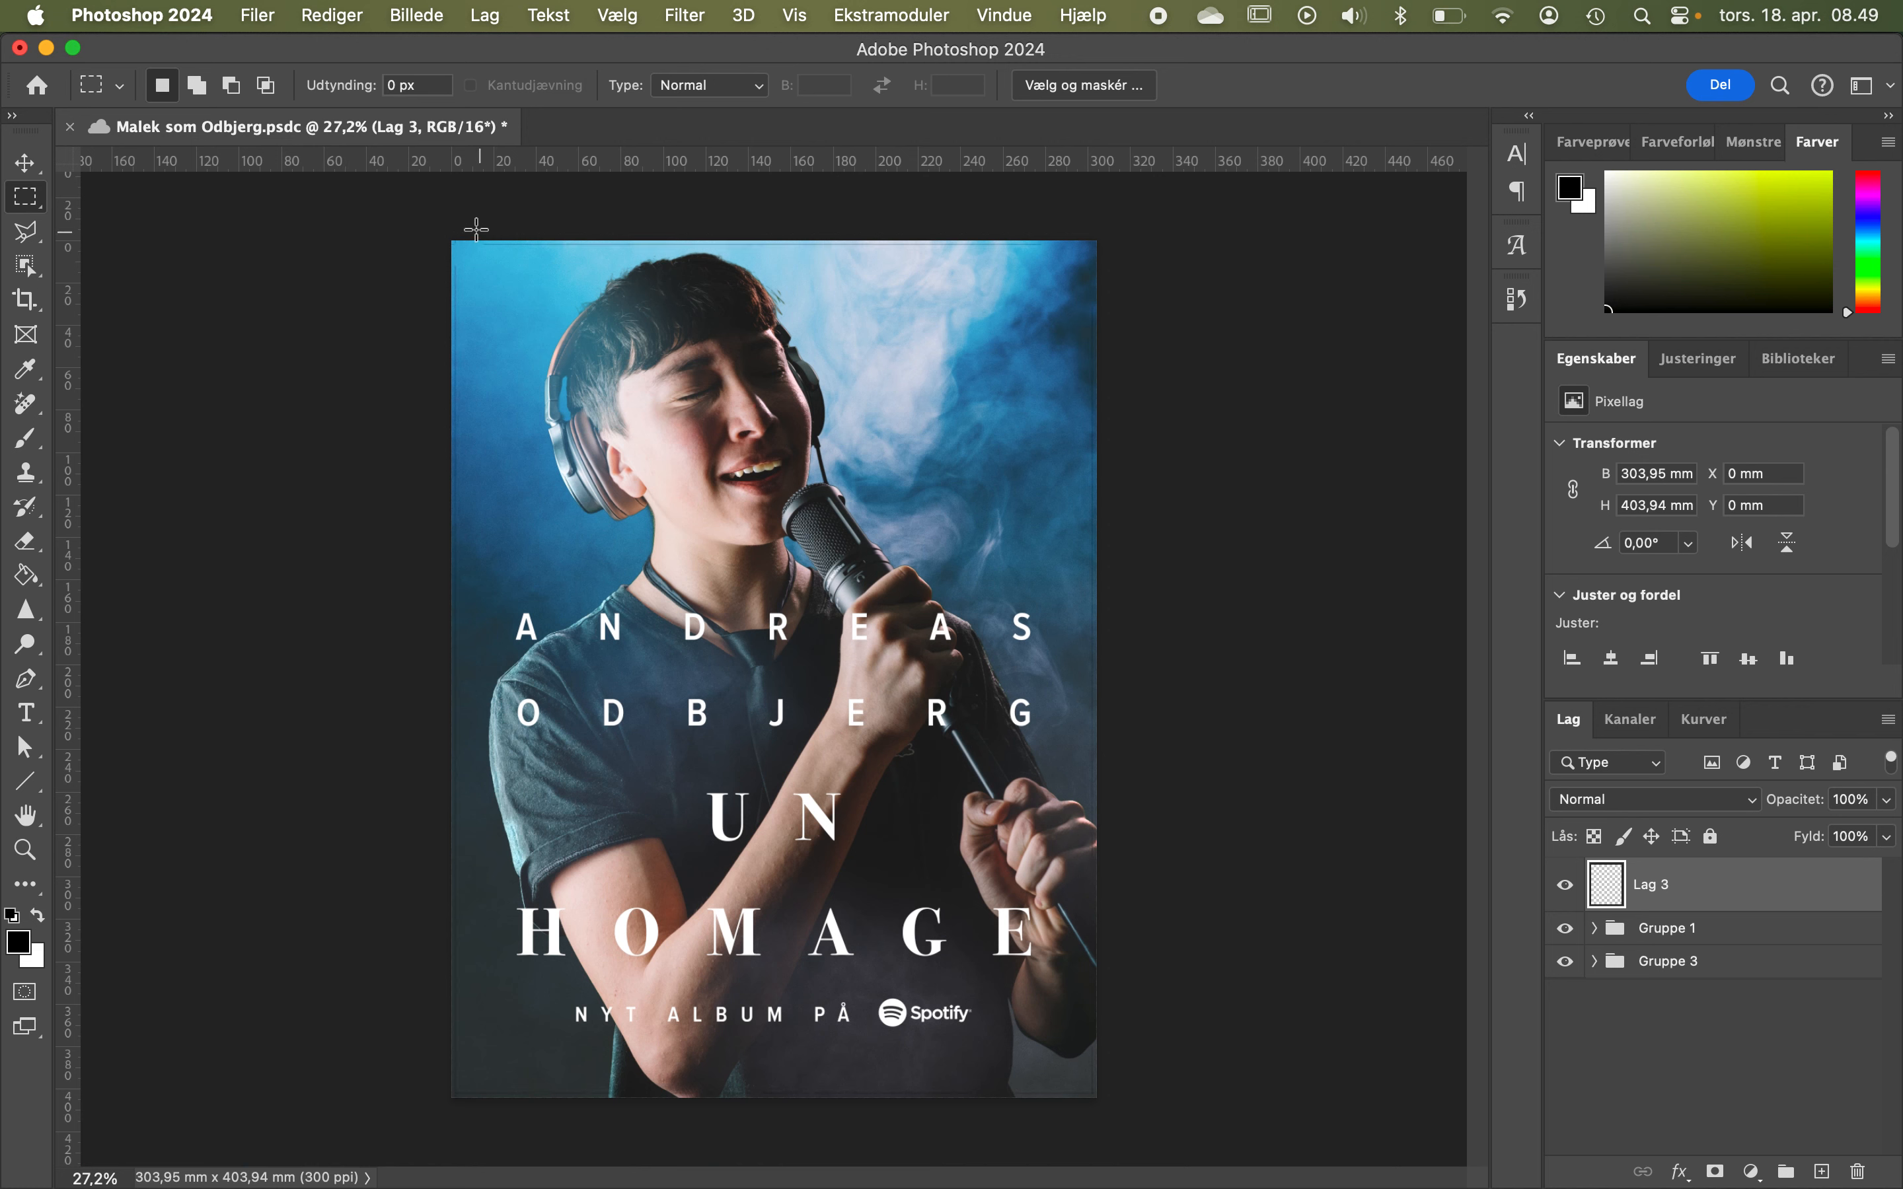
pyautogui.moveTo(476, 229); pyautogui.dragTo(1060, 326)
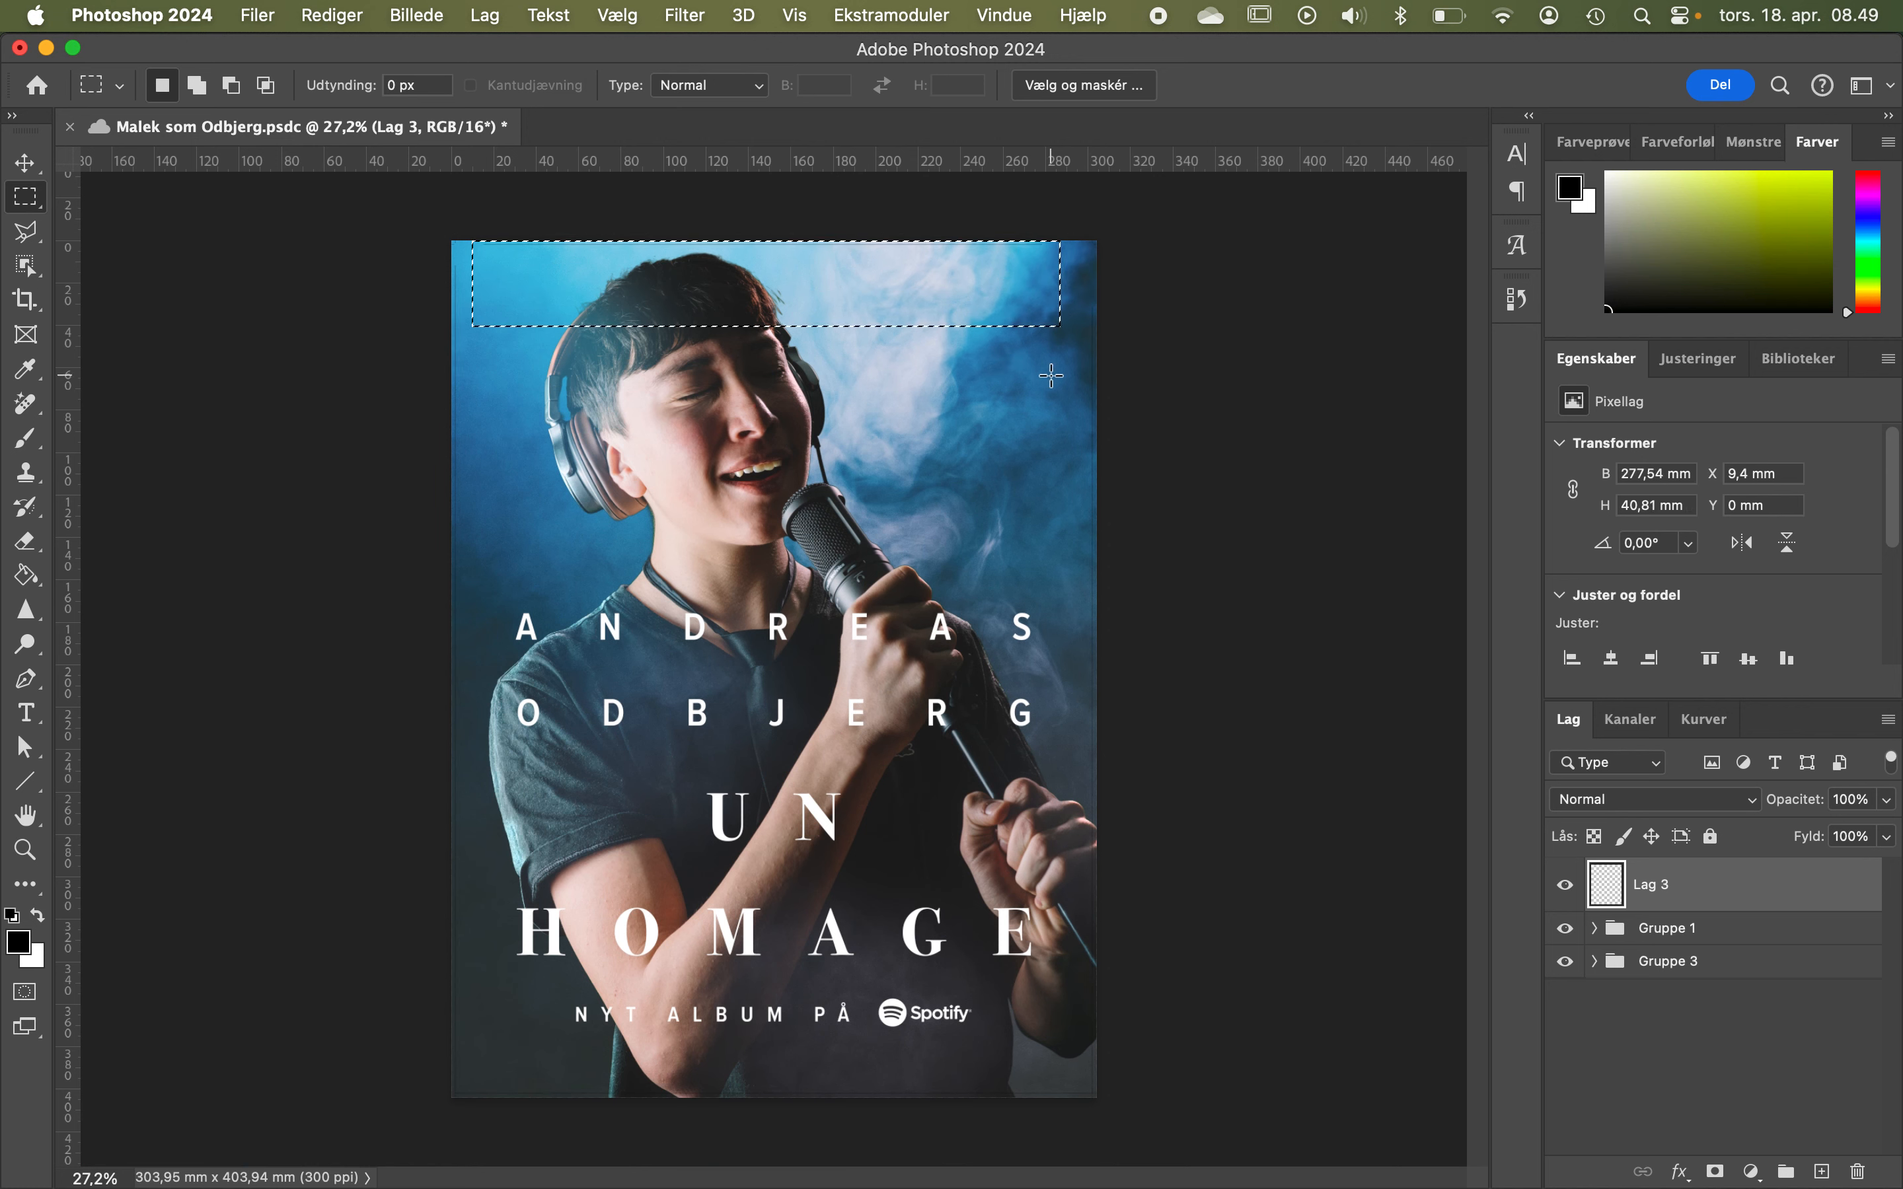
pyautogui.click(914, 298)
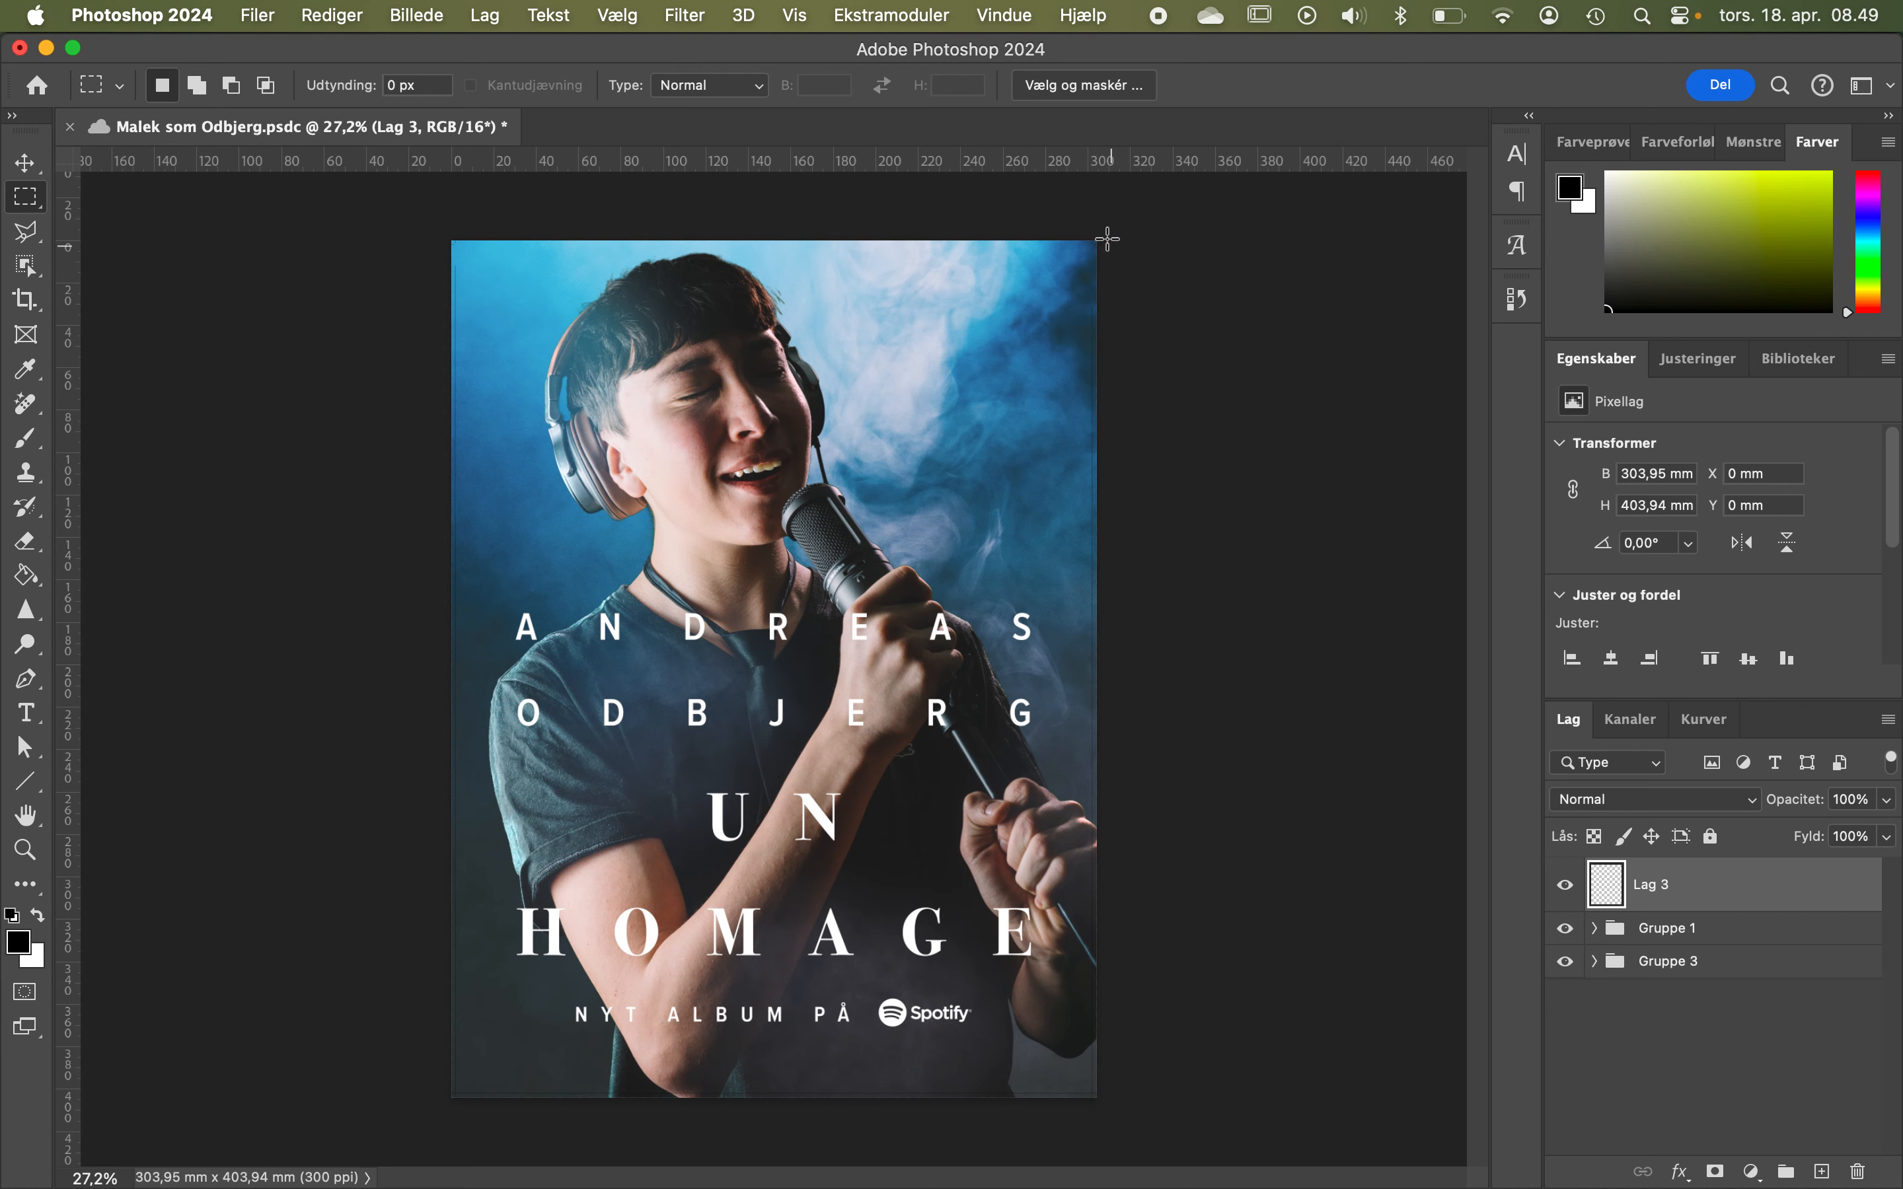
# Erase the crossing trim lines inside the poster's bottom-right corner with a rectangular selection, keeping the short outer ends, and deselect.
pyautogui.scroll(10, 1103, 240)
pyautogui.scroll(12, 1103, 240)
pyautogui.hscroll(8, 1103, 240)
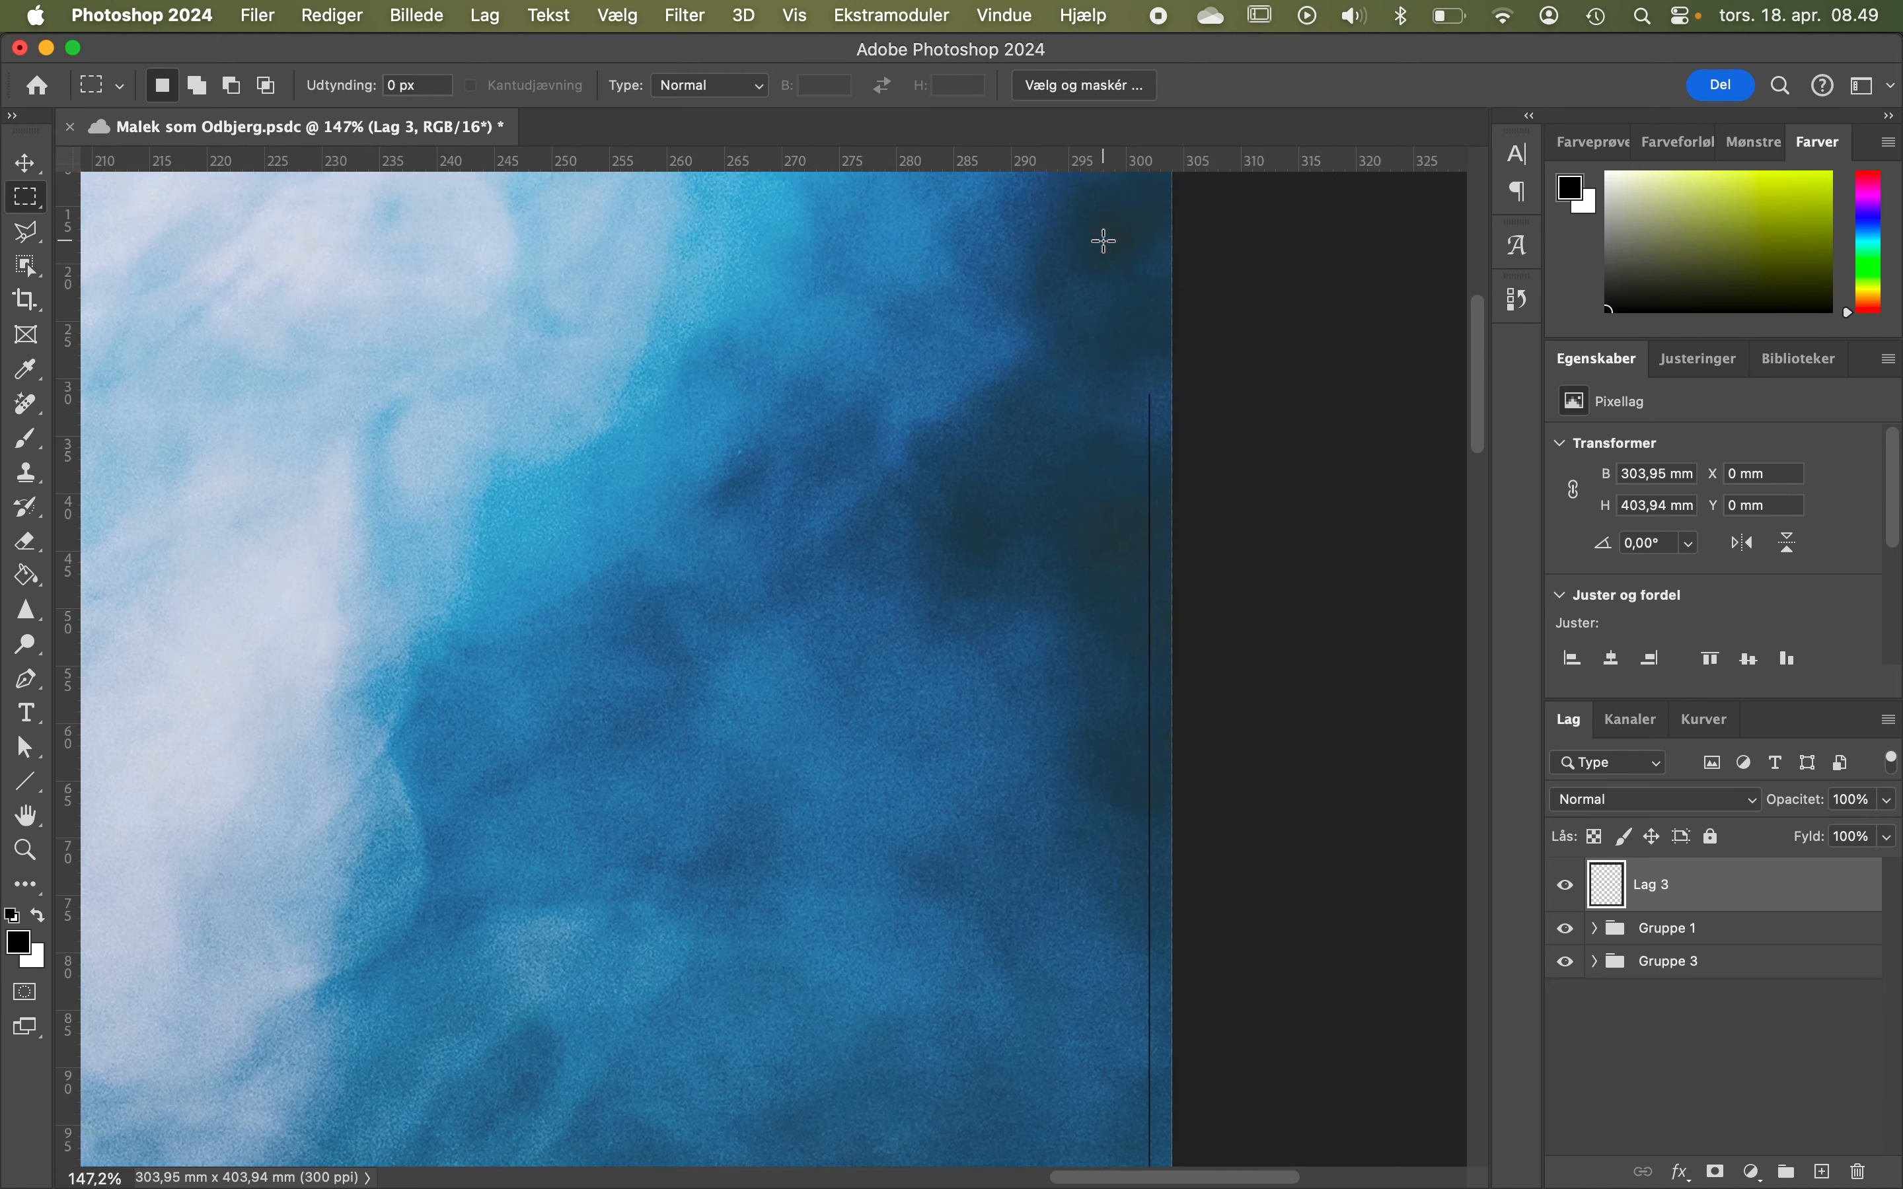
pyautogui.scroll(4, 1104, 241)
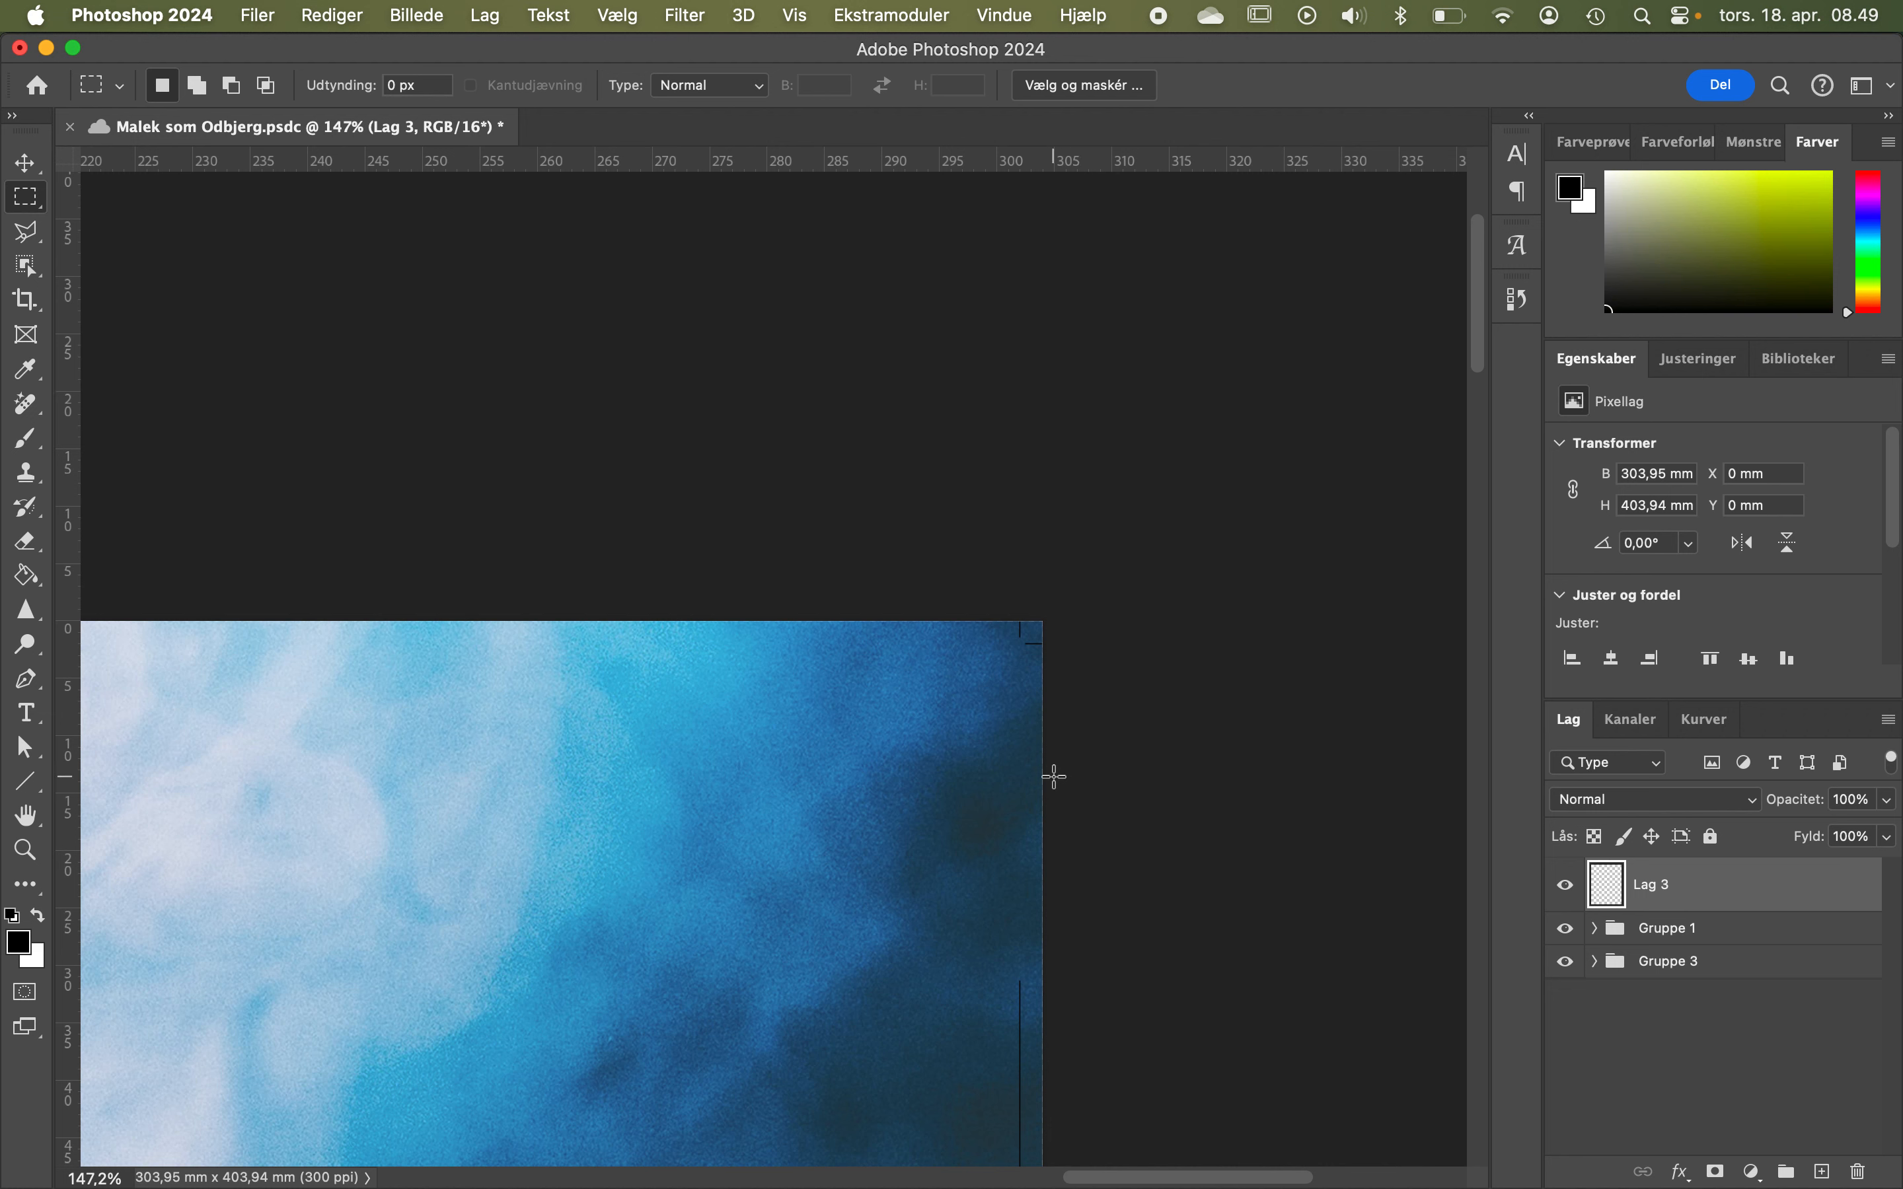
pyautogui.scroll(-3, 1054, 777)
pyautogui.scroll(-10, 1054, 777)
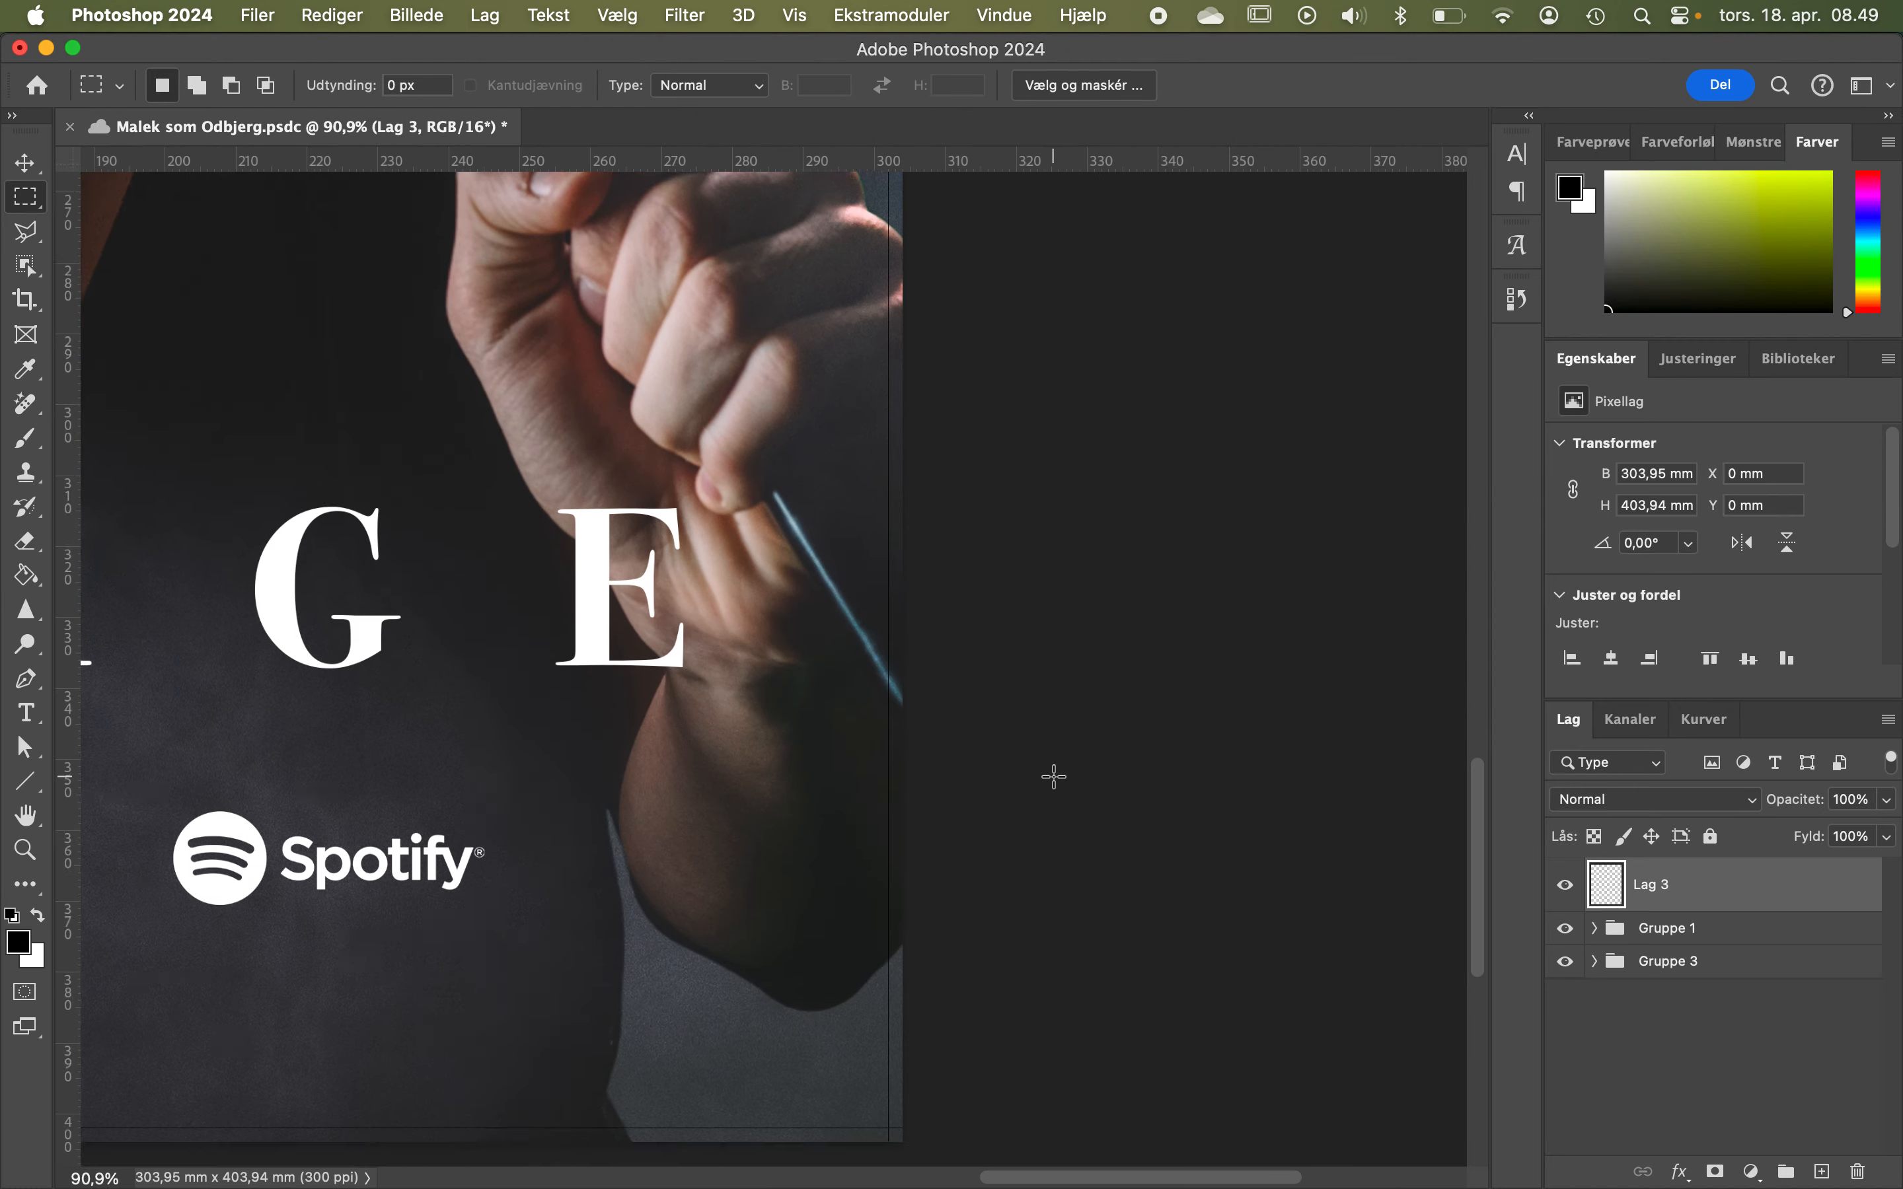
pyautogui.scroll(-6, 1054, 776)
pyautogui.scroll(5, 866, 561)
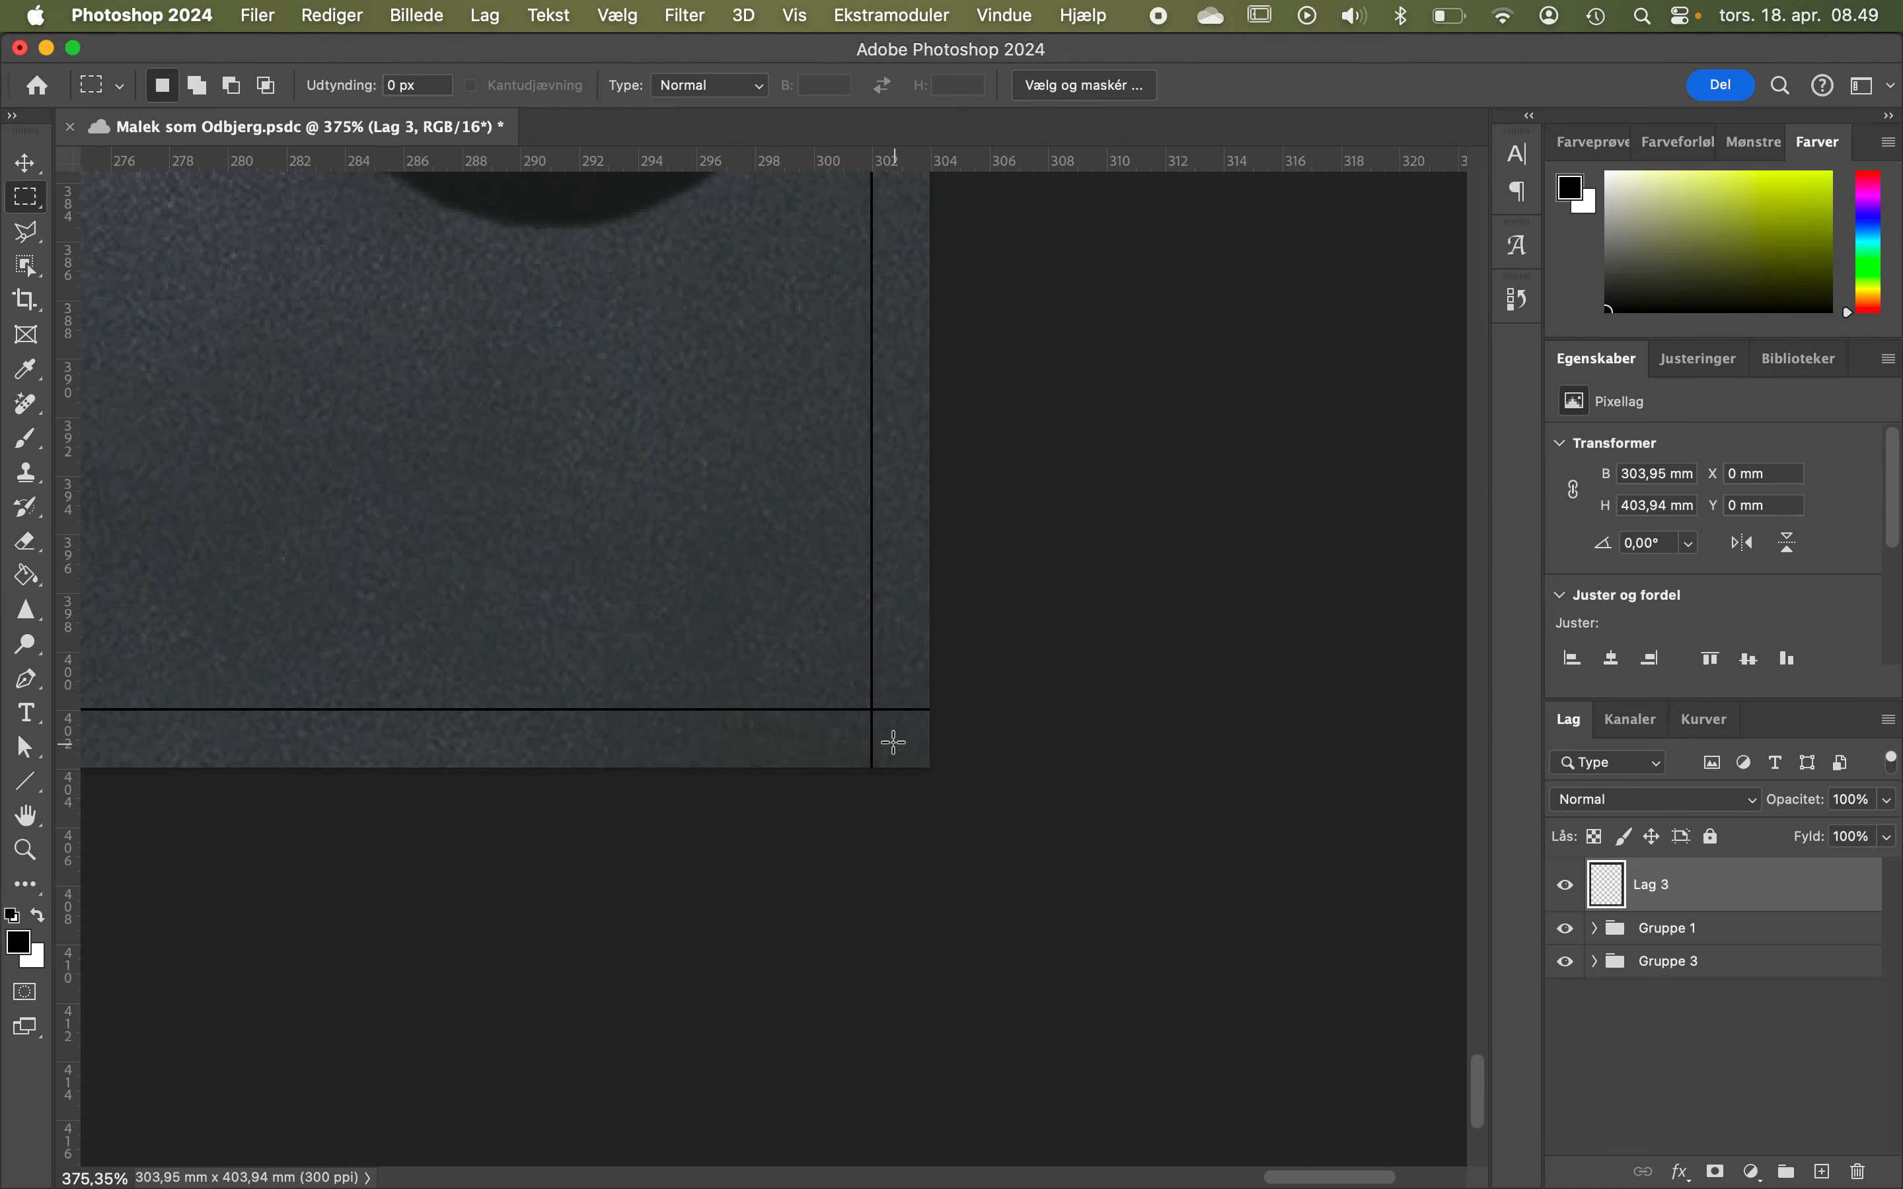
pyautogui.moveTo(888, 726); pyautogui.dragTo(215, 185)
pyautogui.click(616, 482)
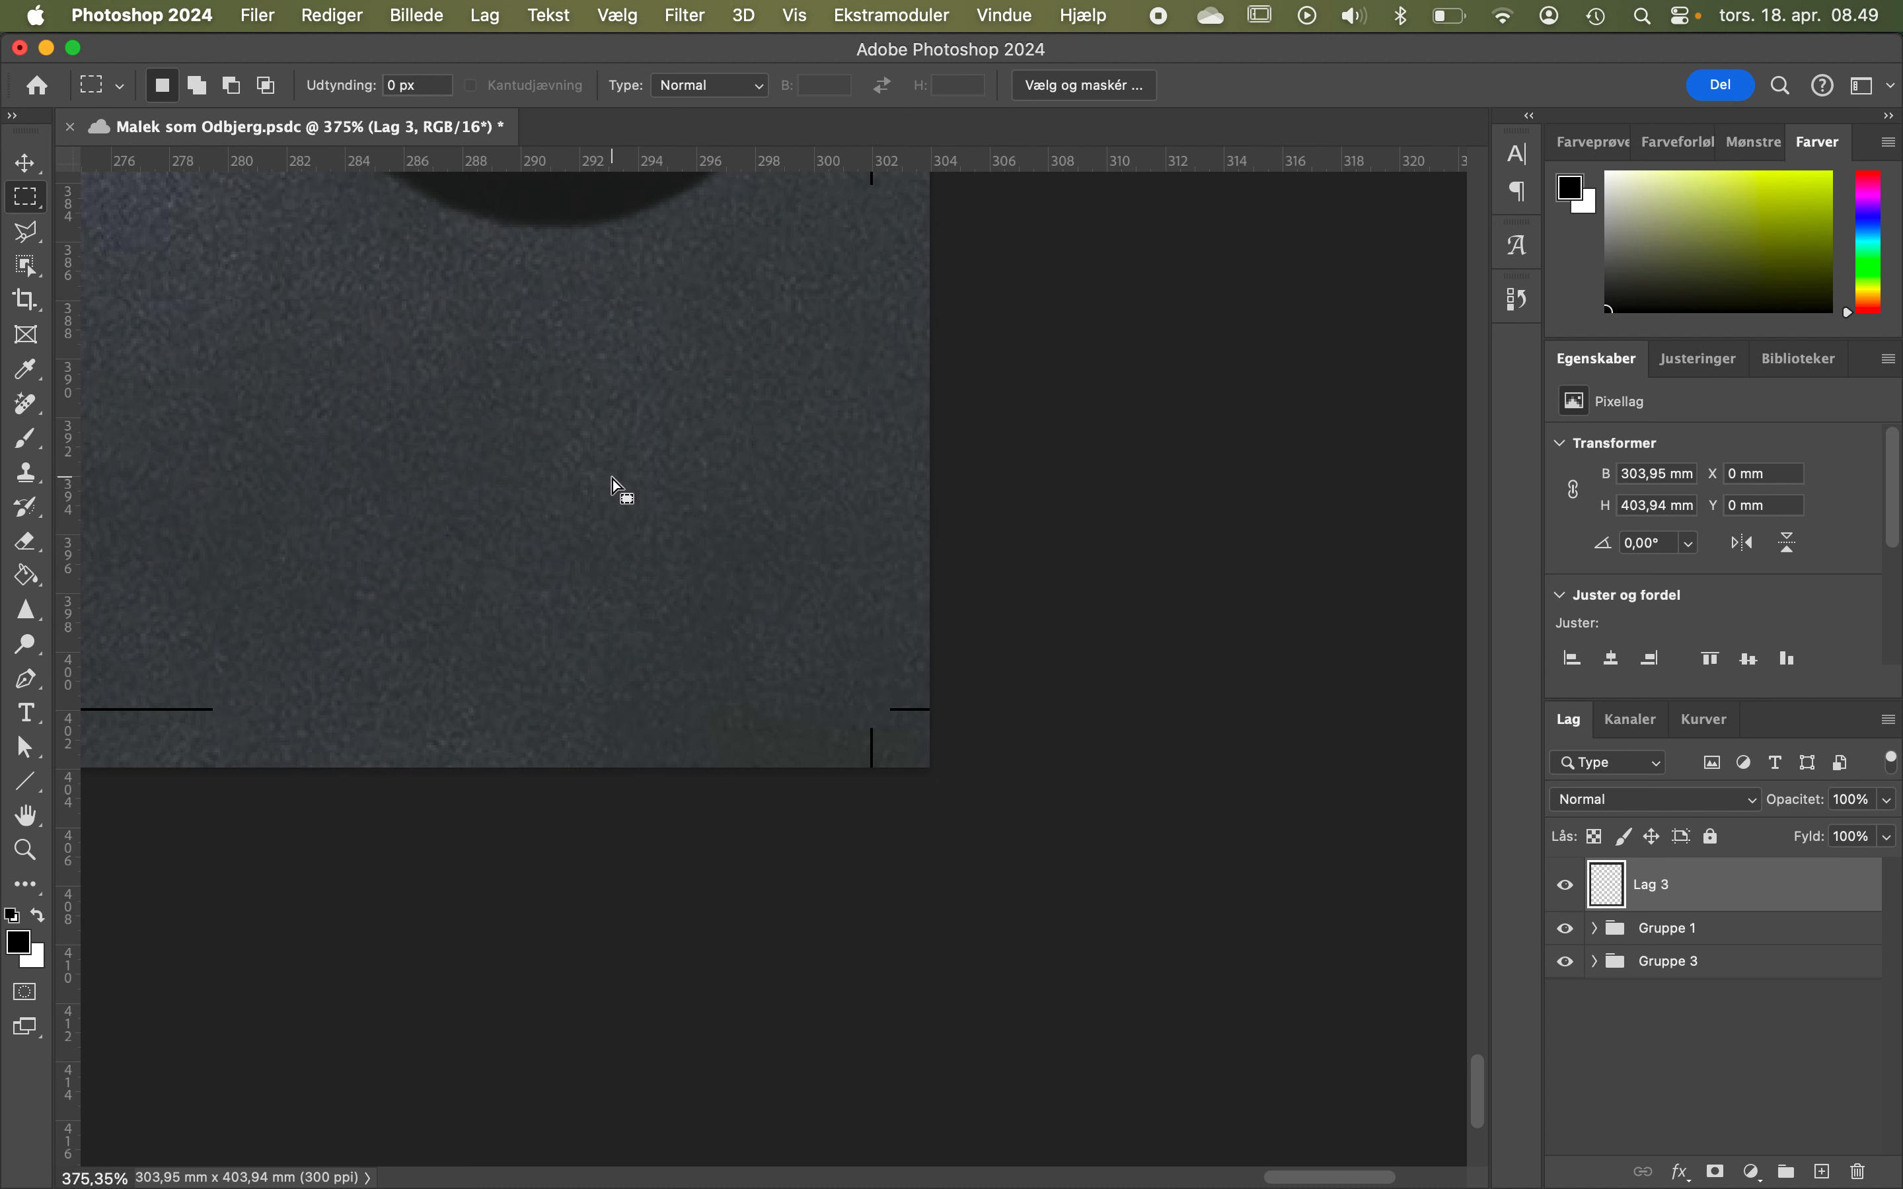
# Erase the remaining trim line along the poster's right edge with a rectangular selection about 16 × 368 mm, and deselect.
pyautogui.scroll(-6, 612, 479)
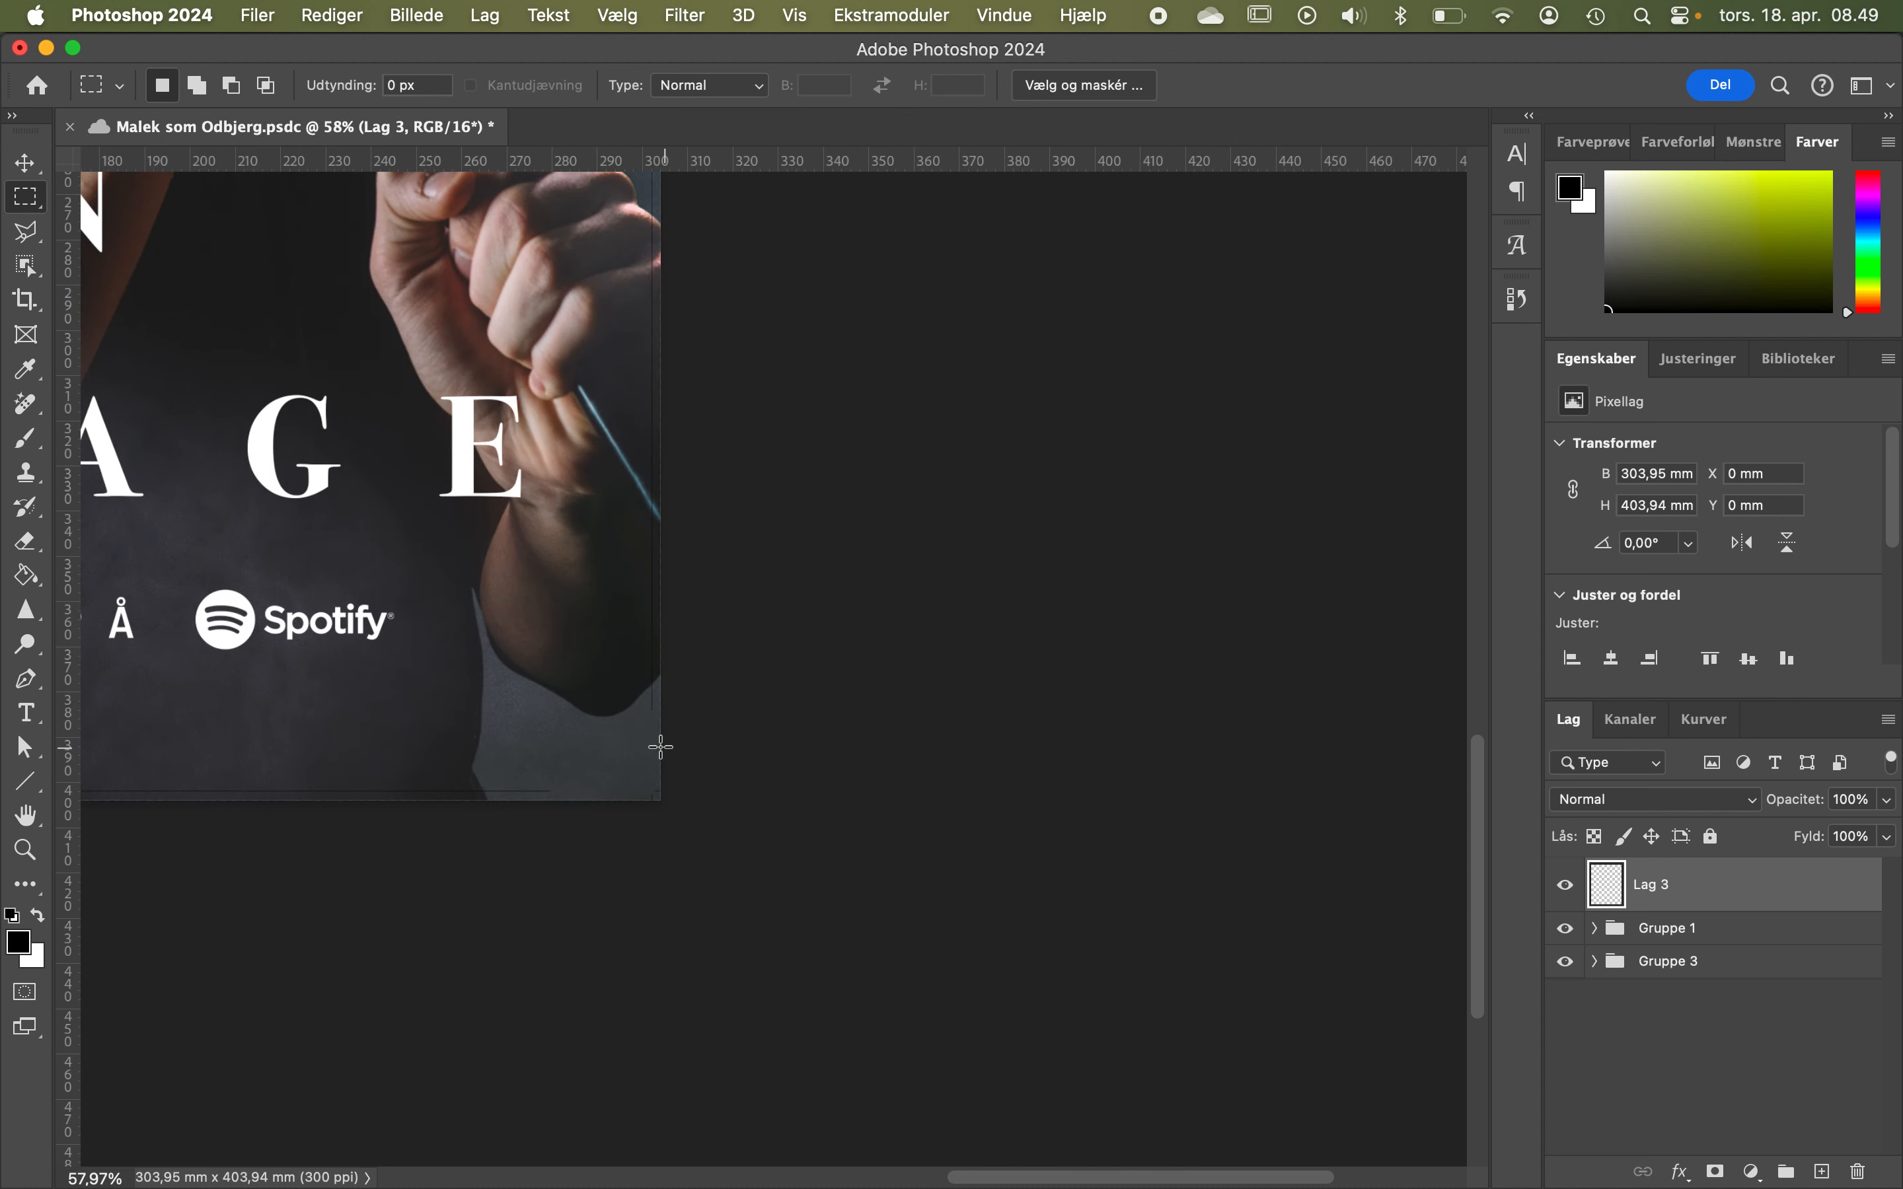
pyautogui.moveTo(661, 747); pyautogui.dragTo(591, 315)
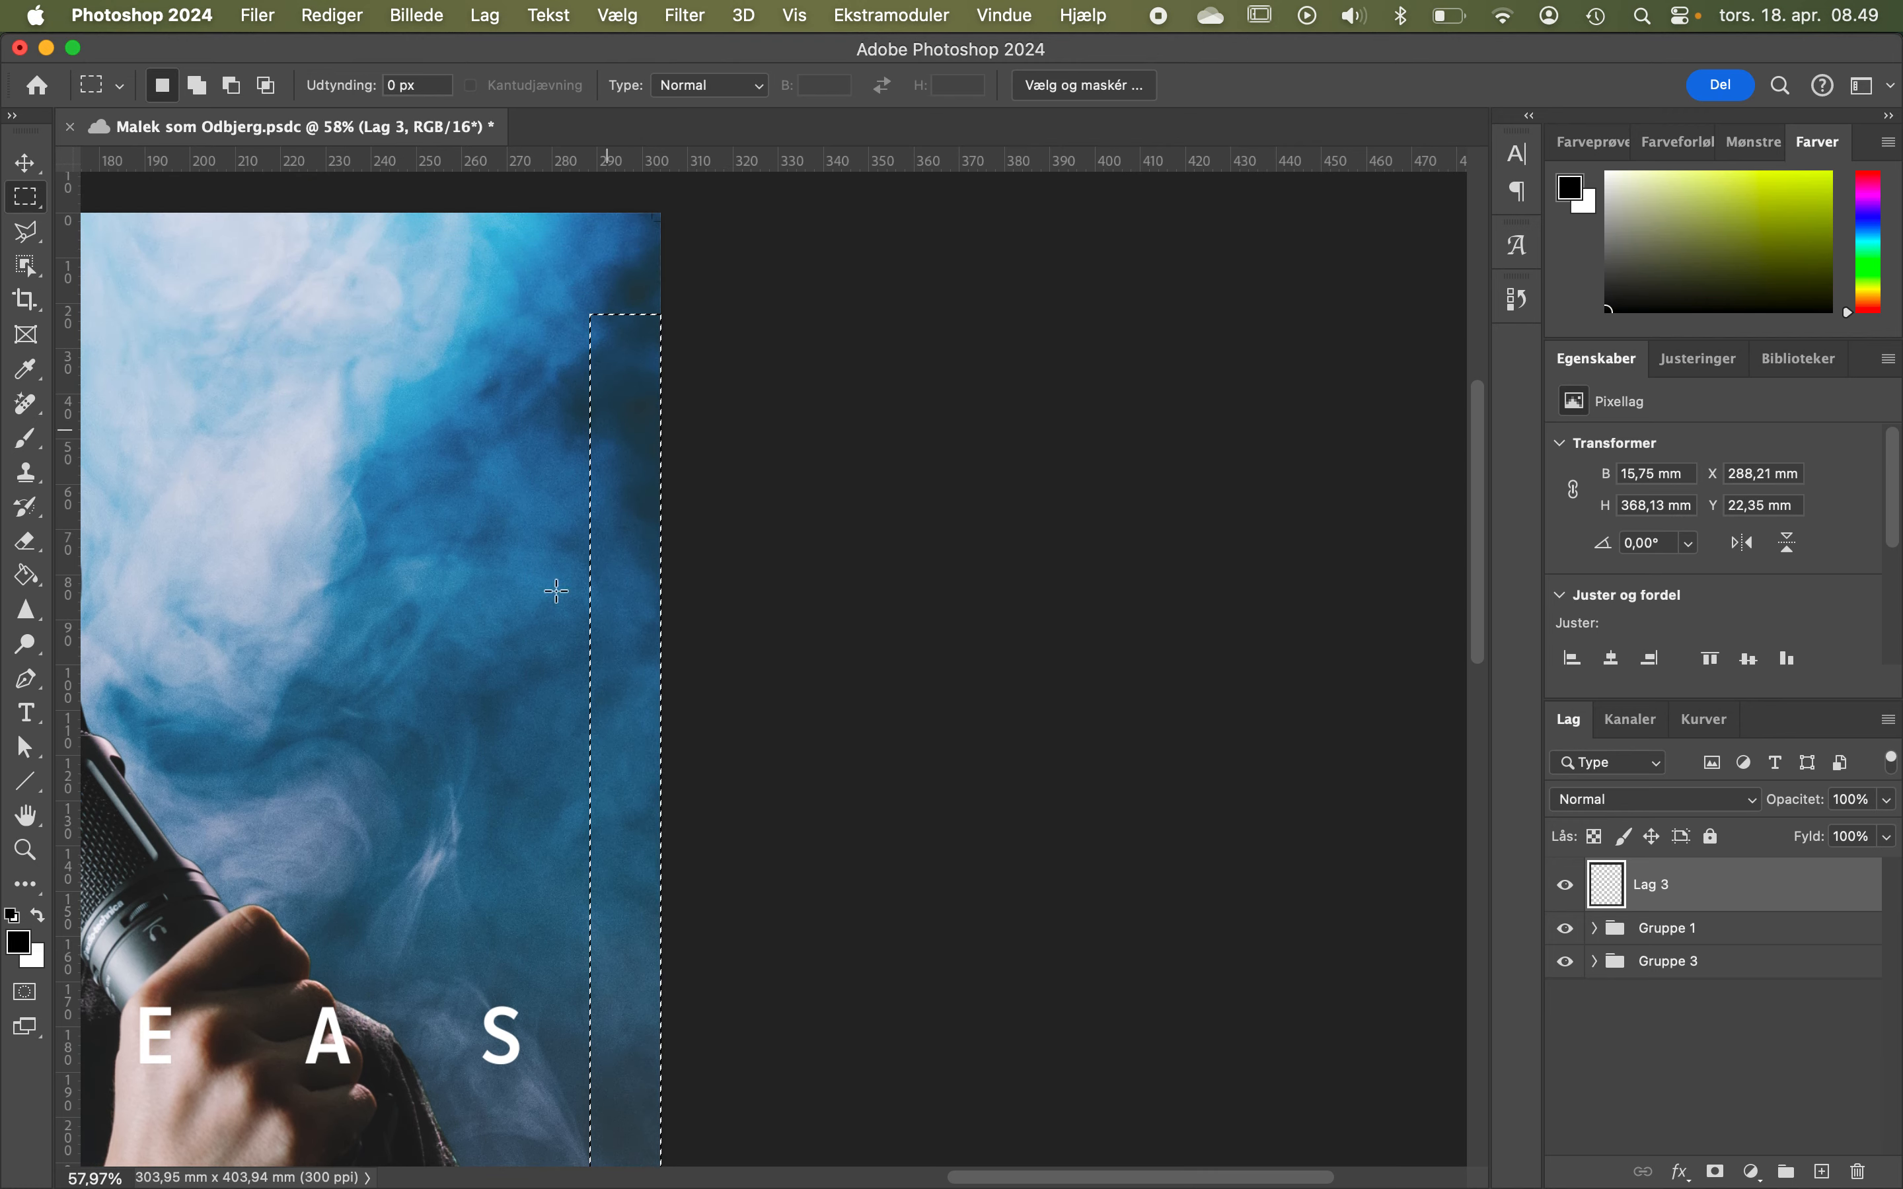
pyautogui.press('super+d')
# Erase the crossing trim lines inside the poster's bottom-left corner with a rectangular selection about 27 × 25 mm, keeping the outer ends, and deselect.
pyautogui.press('super+0')
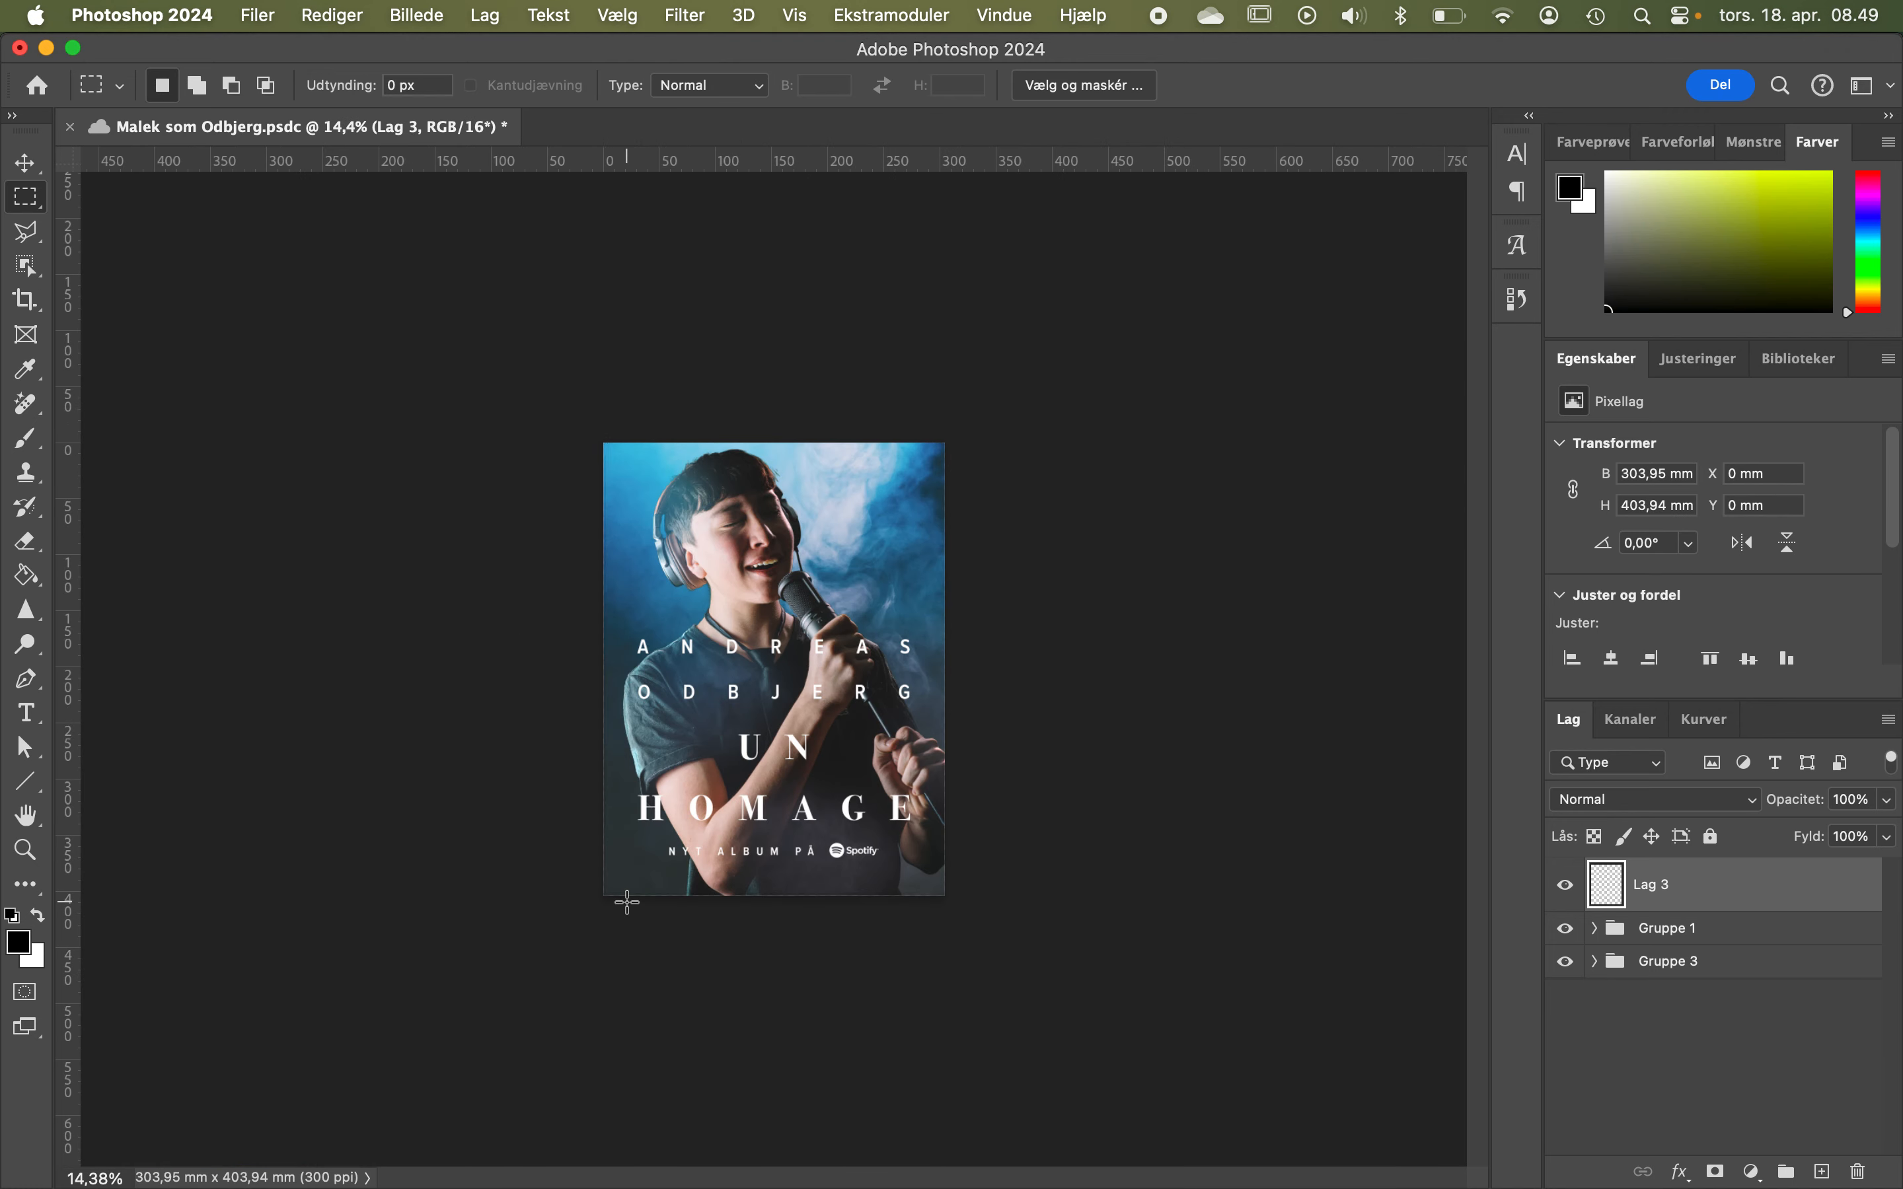
pyautogui.scroll(10, 628, 903)
pyautogui.scroll(-5, 628, 904)
pyautogui.scroll(6, 413, 884)
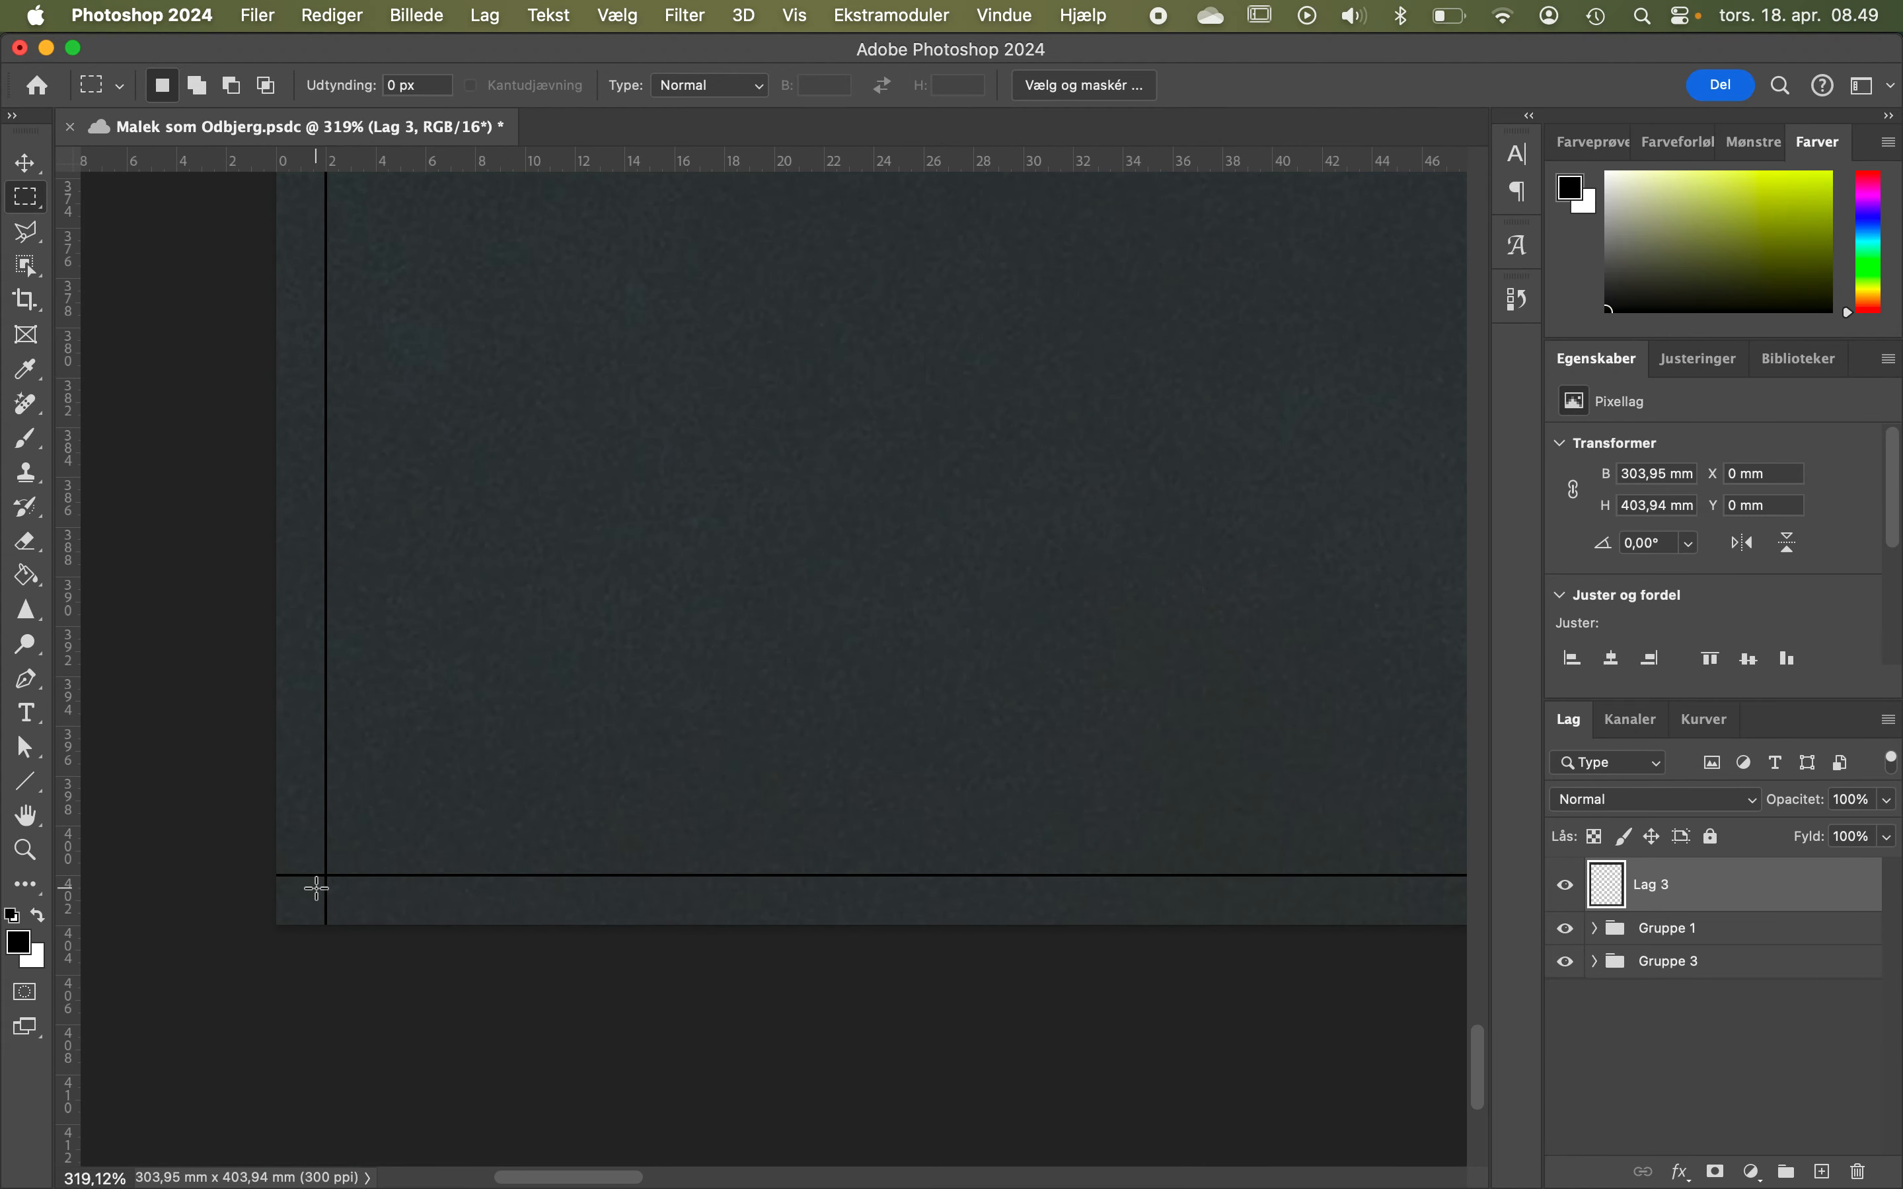
pyautogui.moveTo(315, 887); pyautogui.dragTo(993, 256)
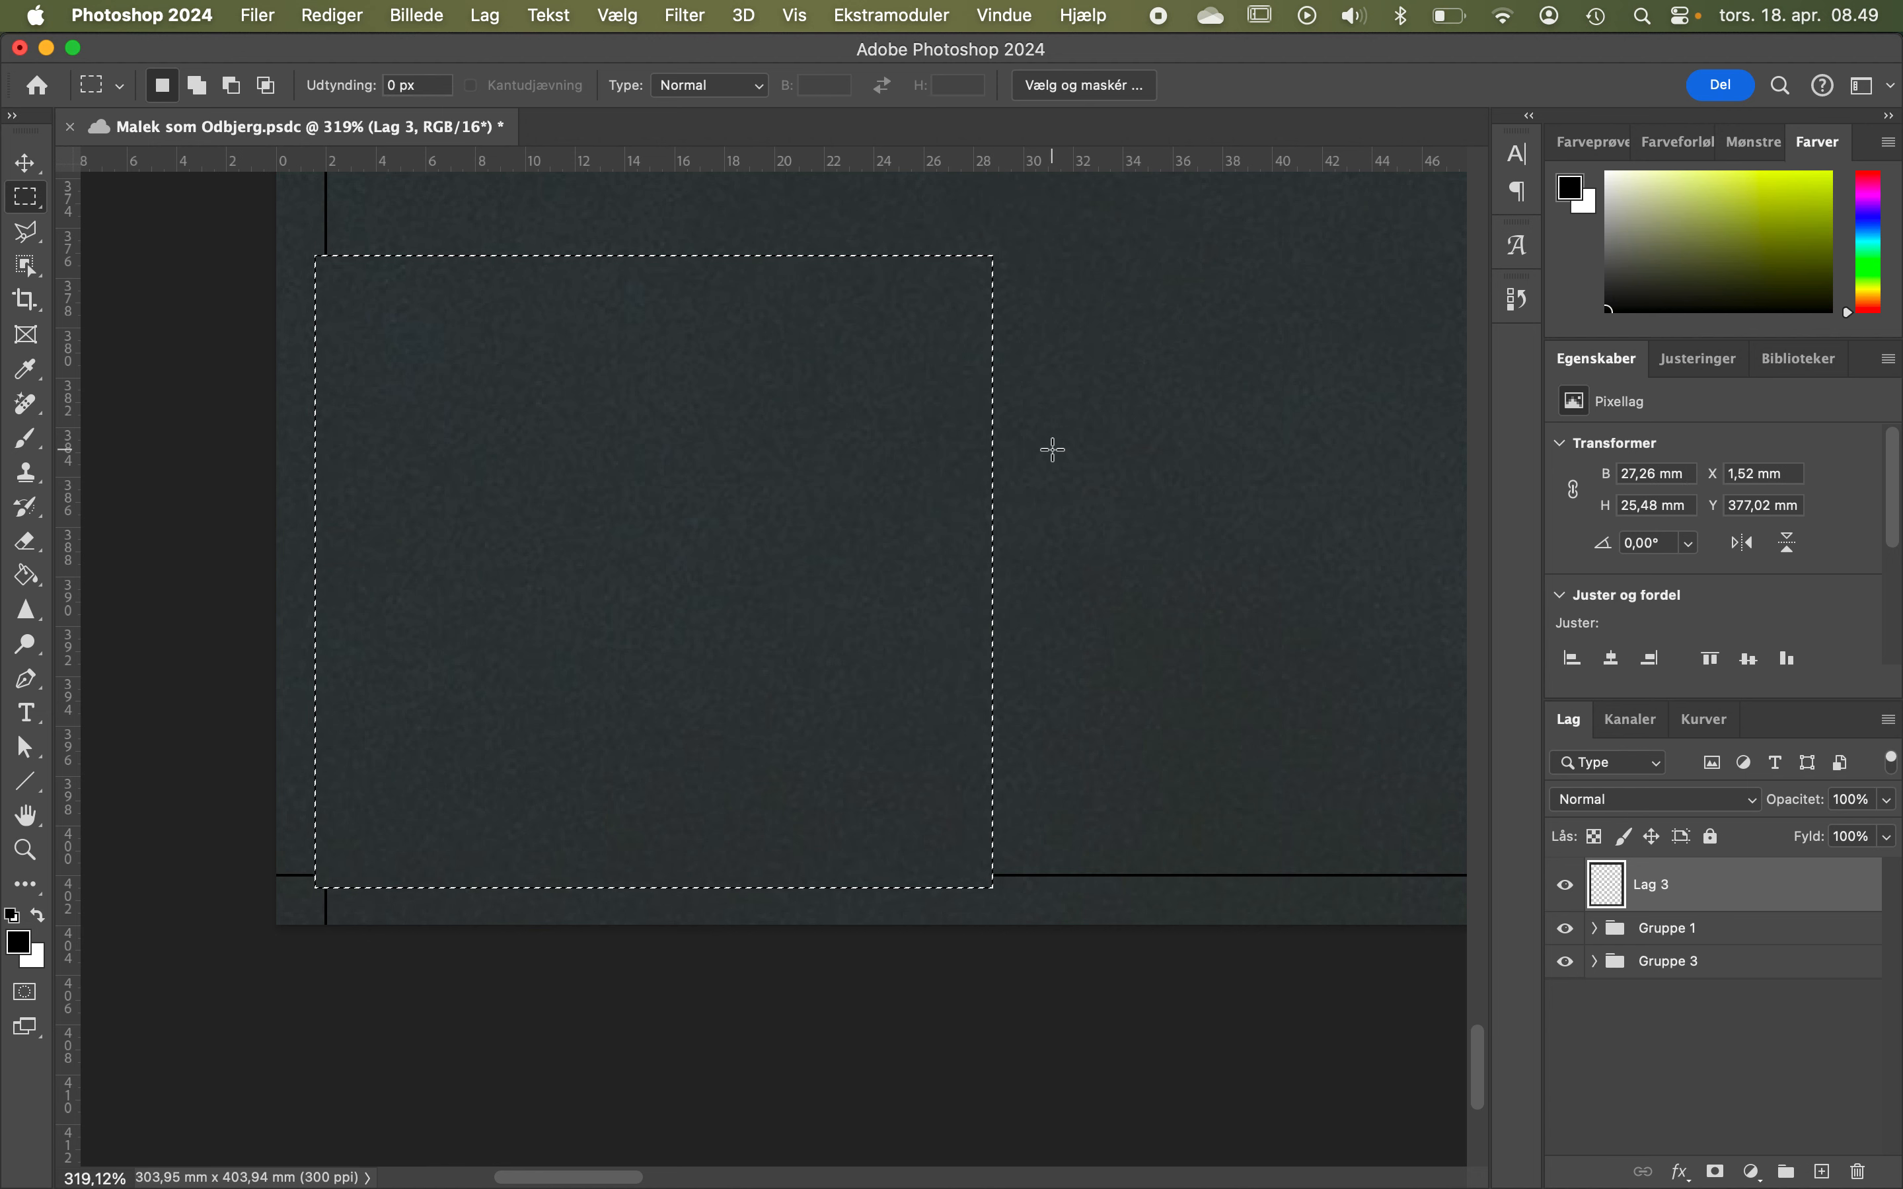
pyautogui.click(704, 565)
# Erase the remaining trim line along the poster's bottom edge with a rectangular selection about 264 × 17 mm between the corners, and deselect.
pyautogui.scroll(-6, 1183, 796)
pyautogui.scroll(-3, 1183, 796)
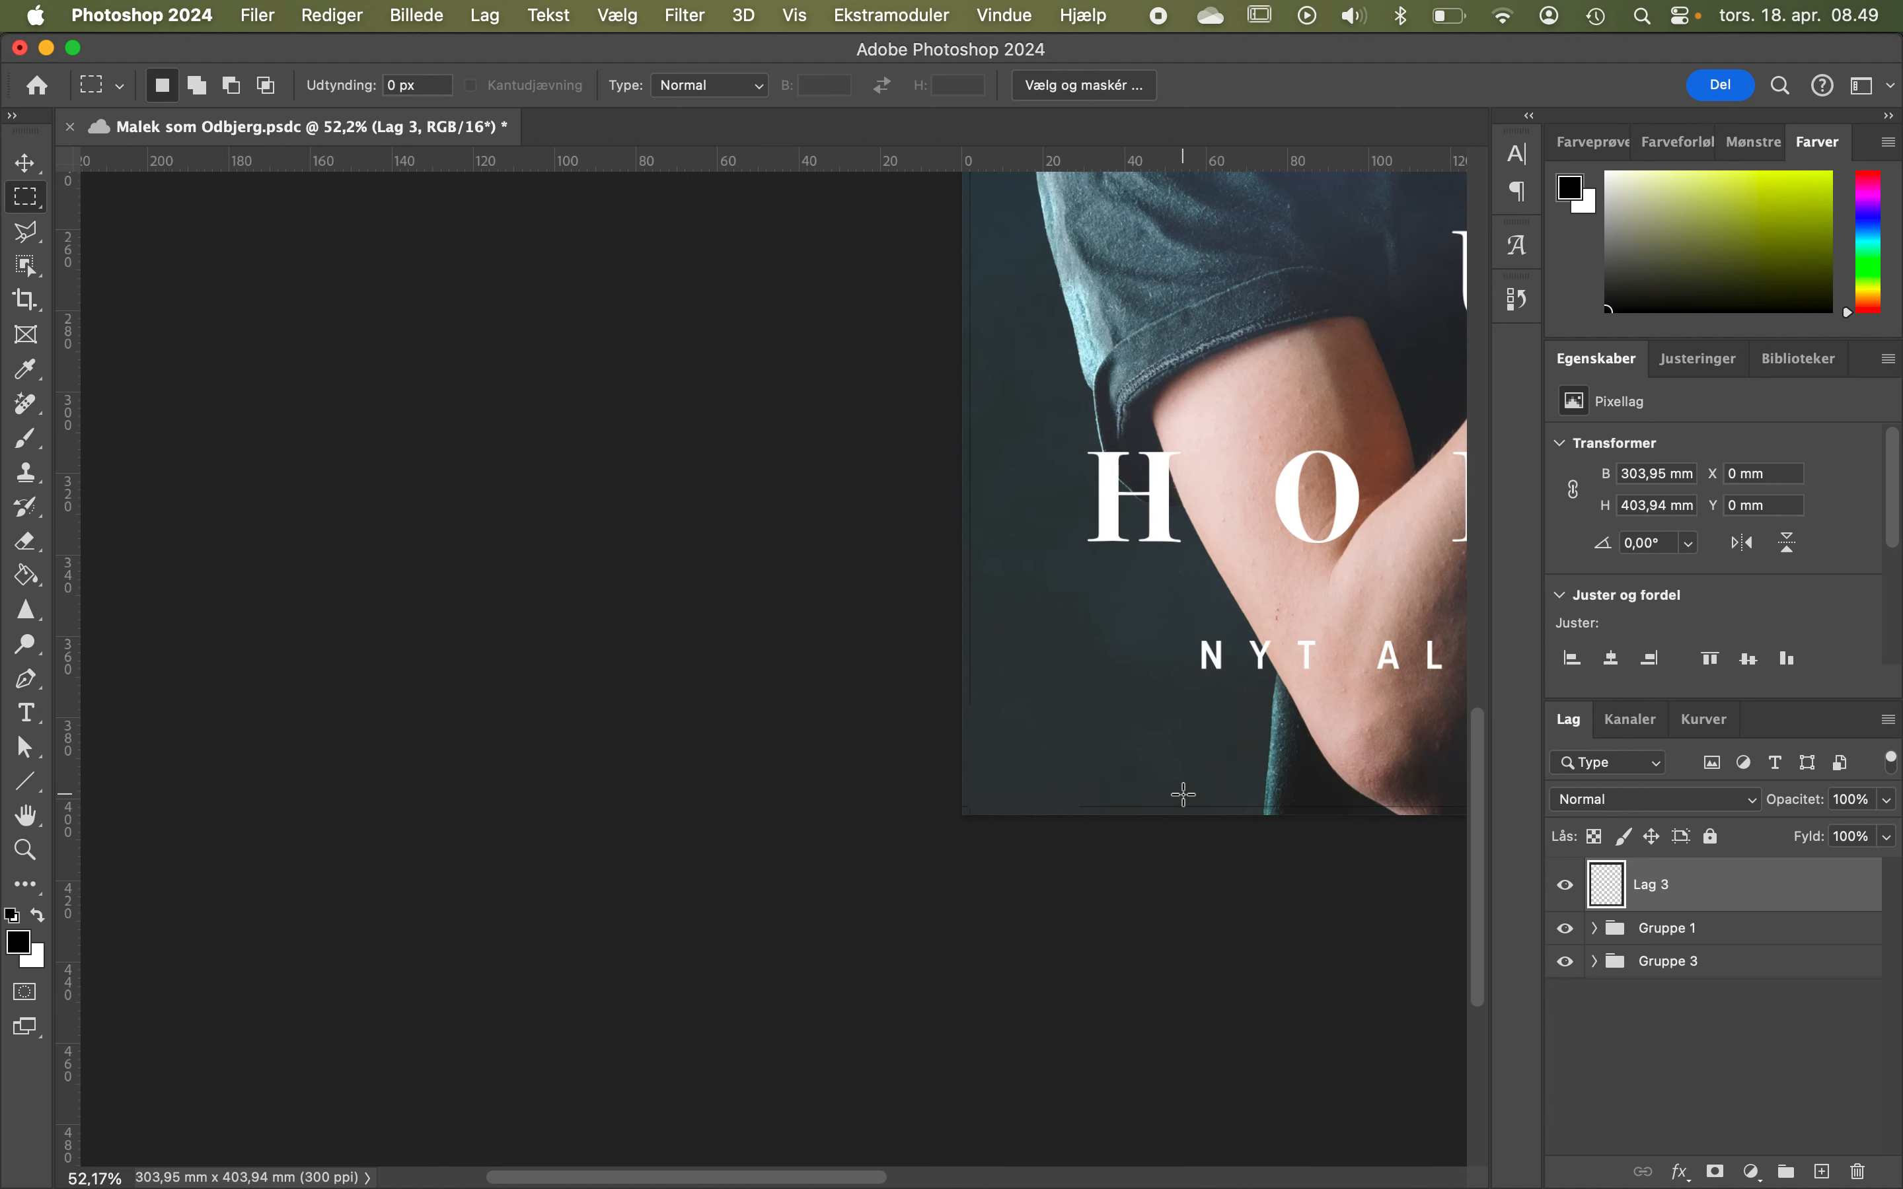
pyautogui.hscroll(10, 1181, 791)
pyautogui.hscroll(-5, 676, 818)
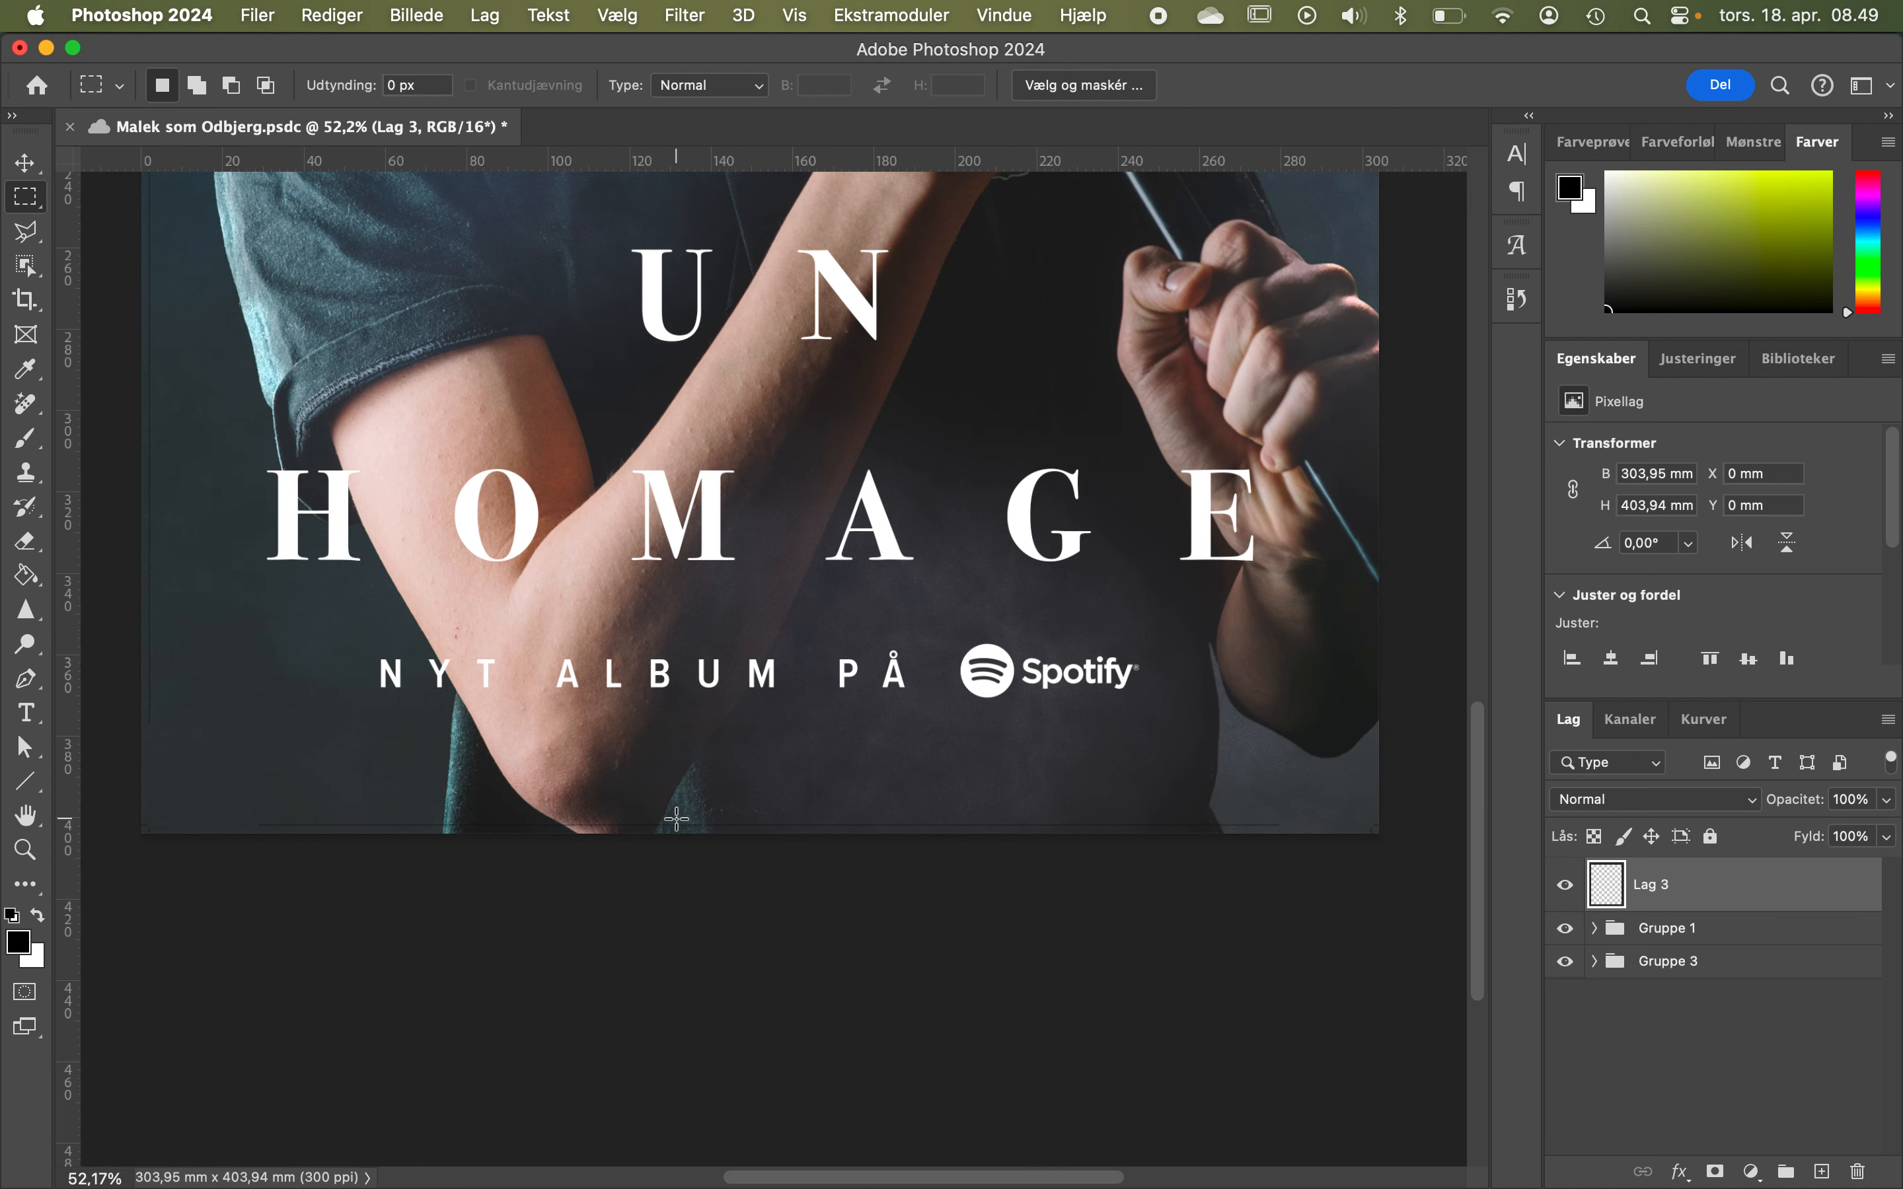
pyautogui.moveTo(231, 767); pyautogui.dragTo(1305, 1054)
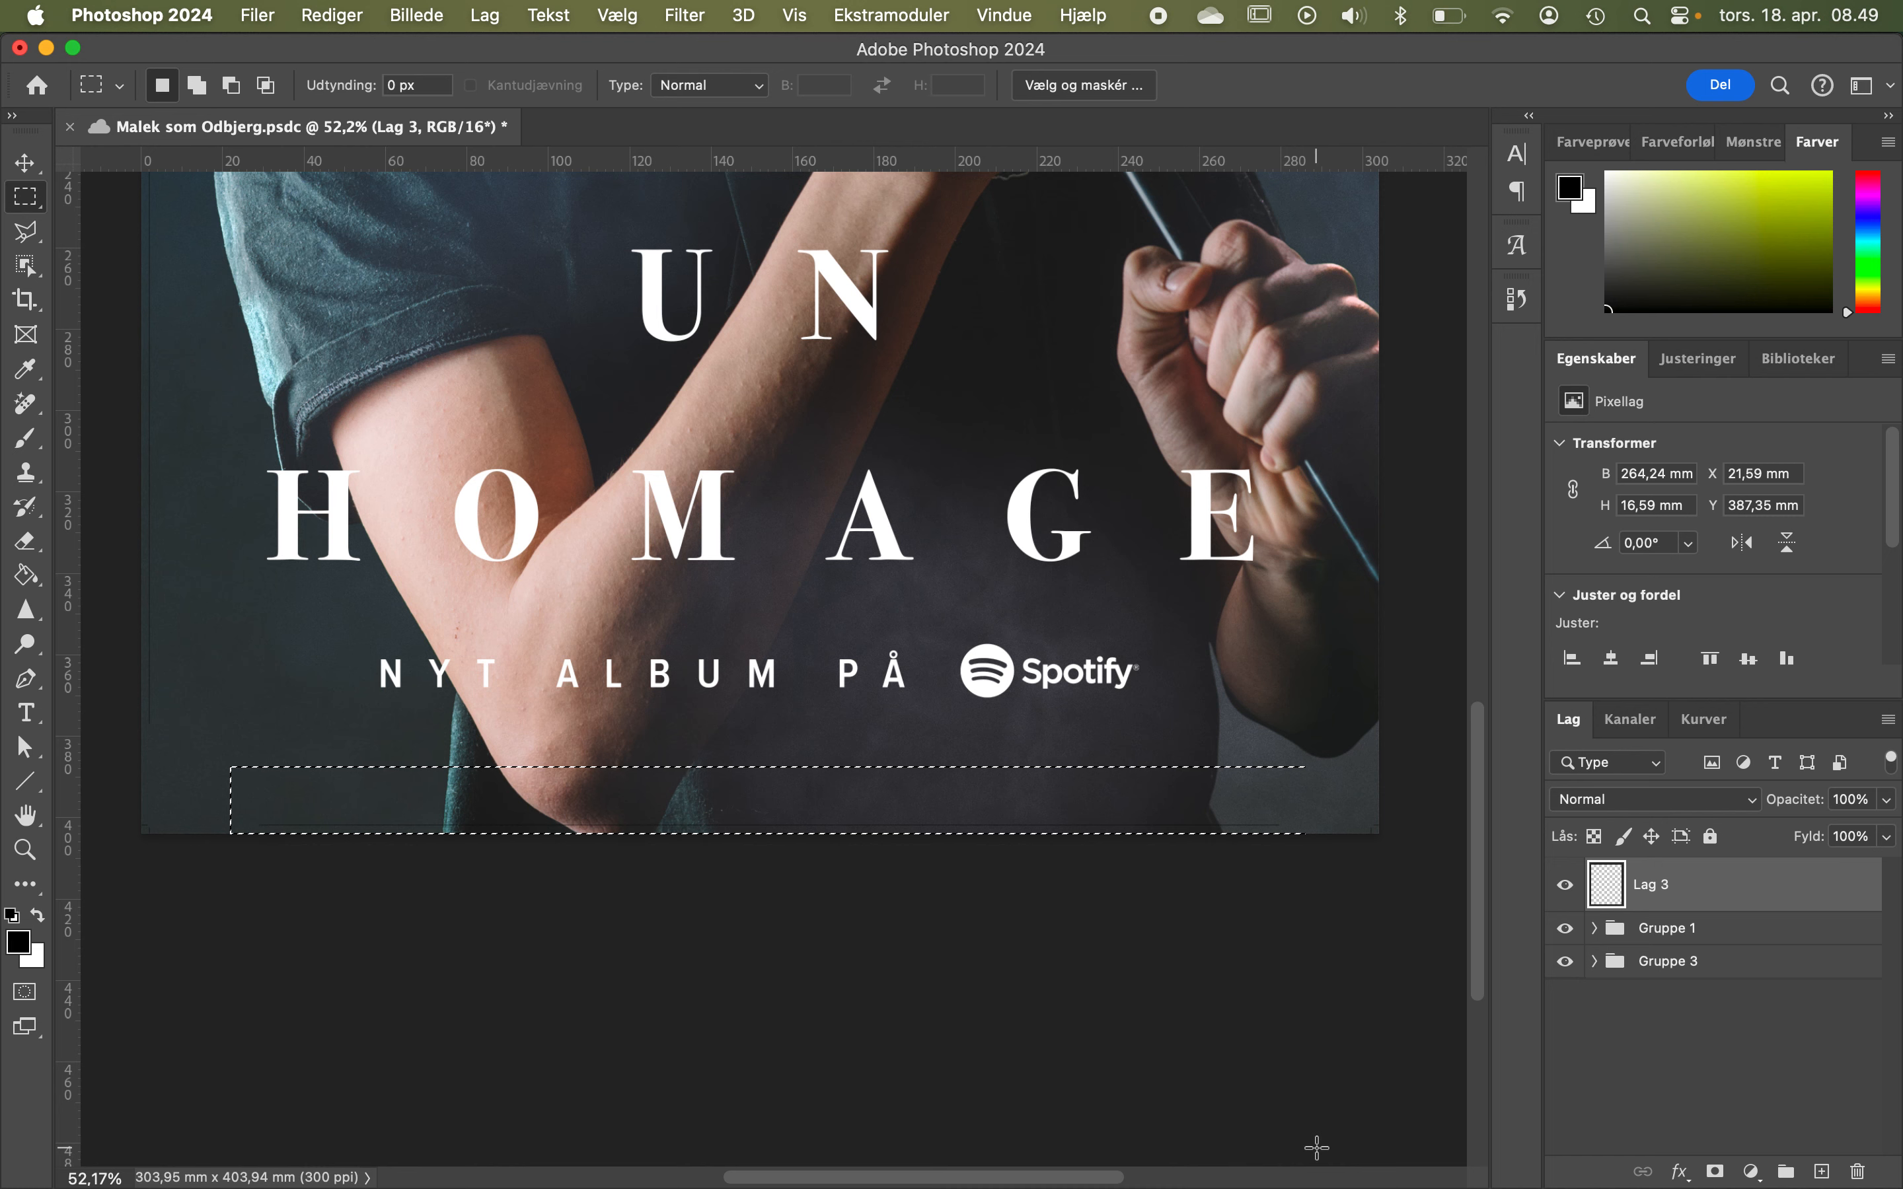
pyautogui.click(361, 789)
# Erase the remaining trim line along the poster's left edge with a rectangular selection, deselect, and check the crop marks at the bottom-left corner.
pyautogui.scroll(-5, 360, 790)
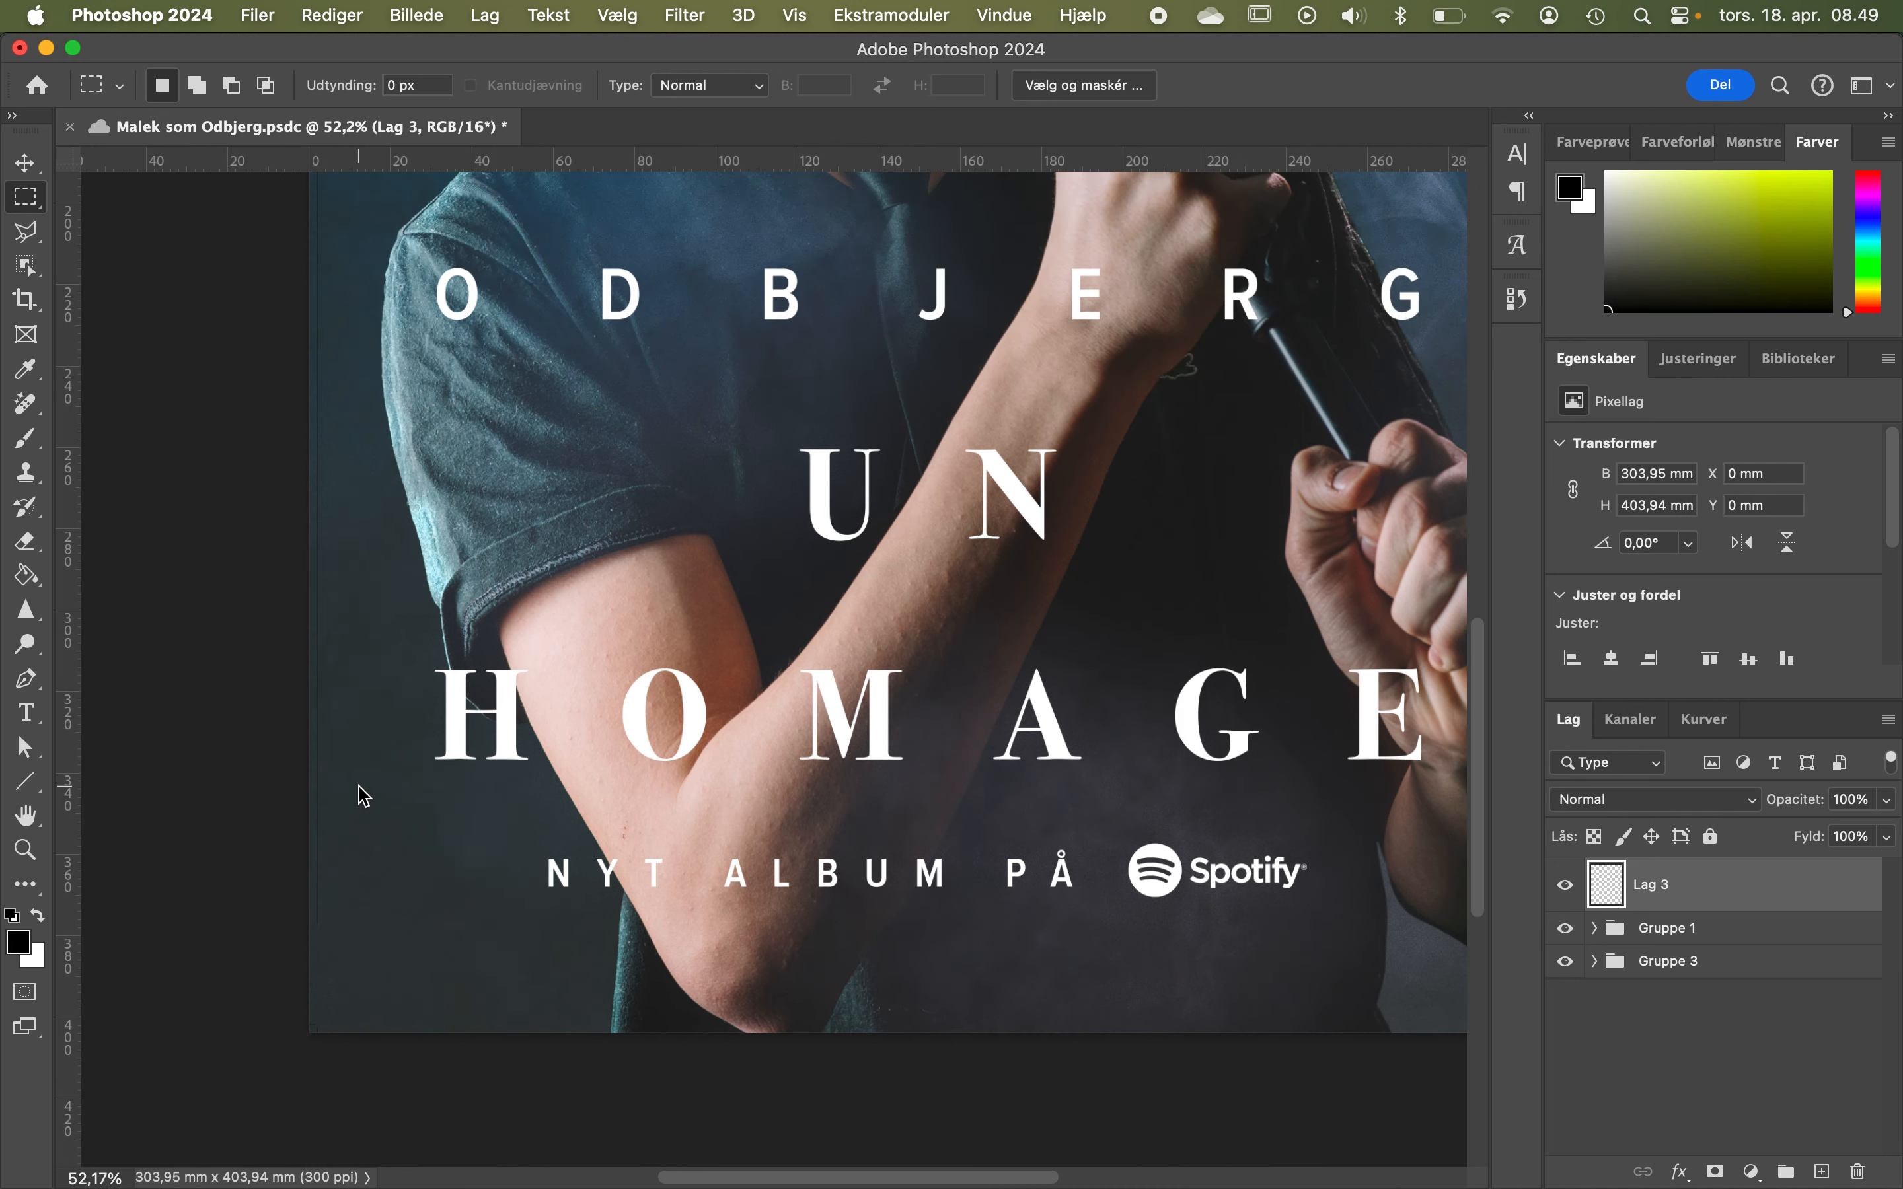
pyautogui.moveTo(455, 290); pyautogui.dragTo(541, 1034)
pyautogui.click(479, 847)
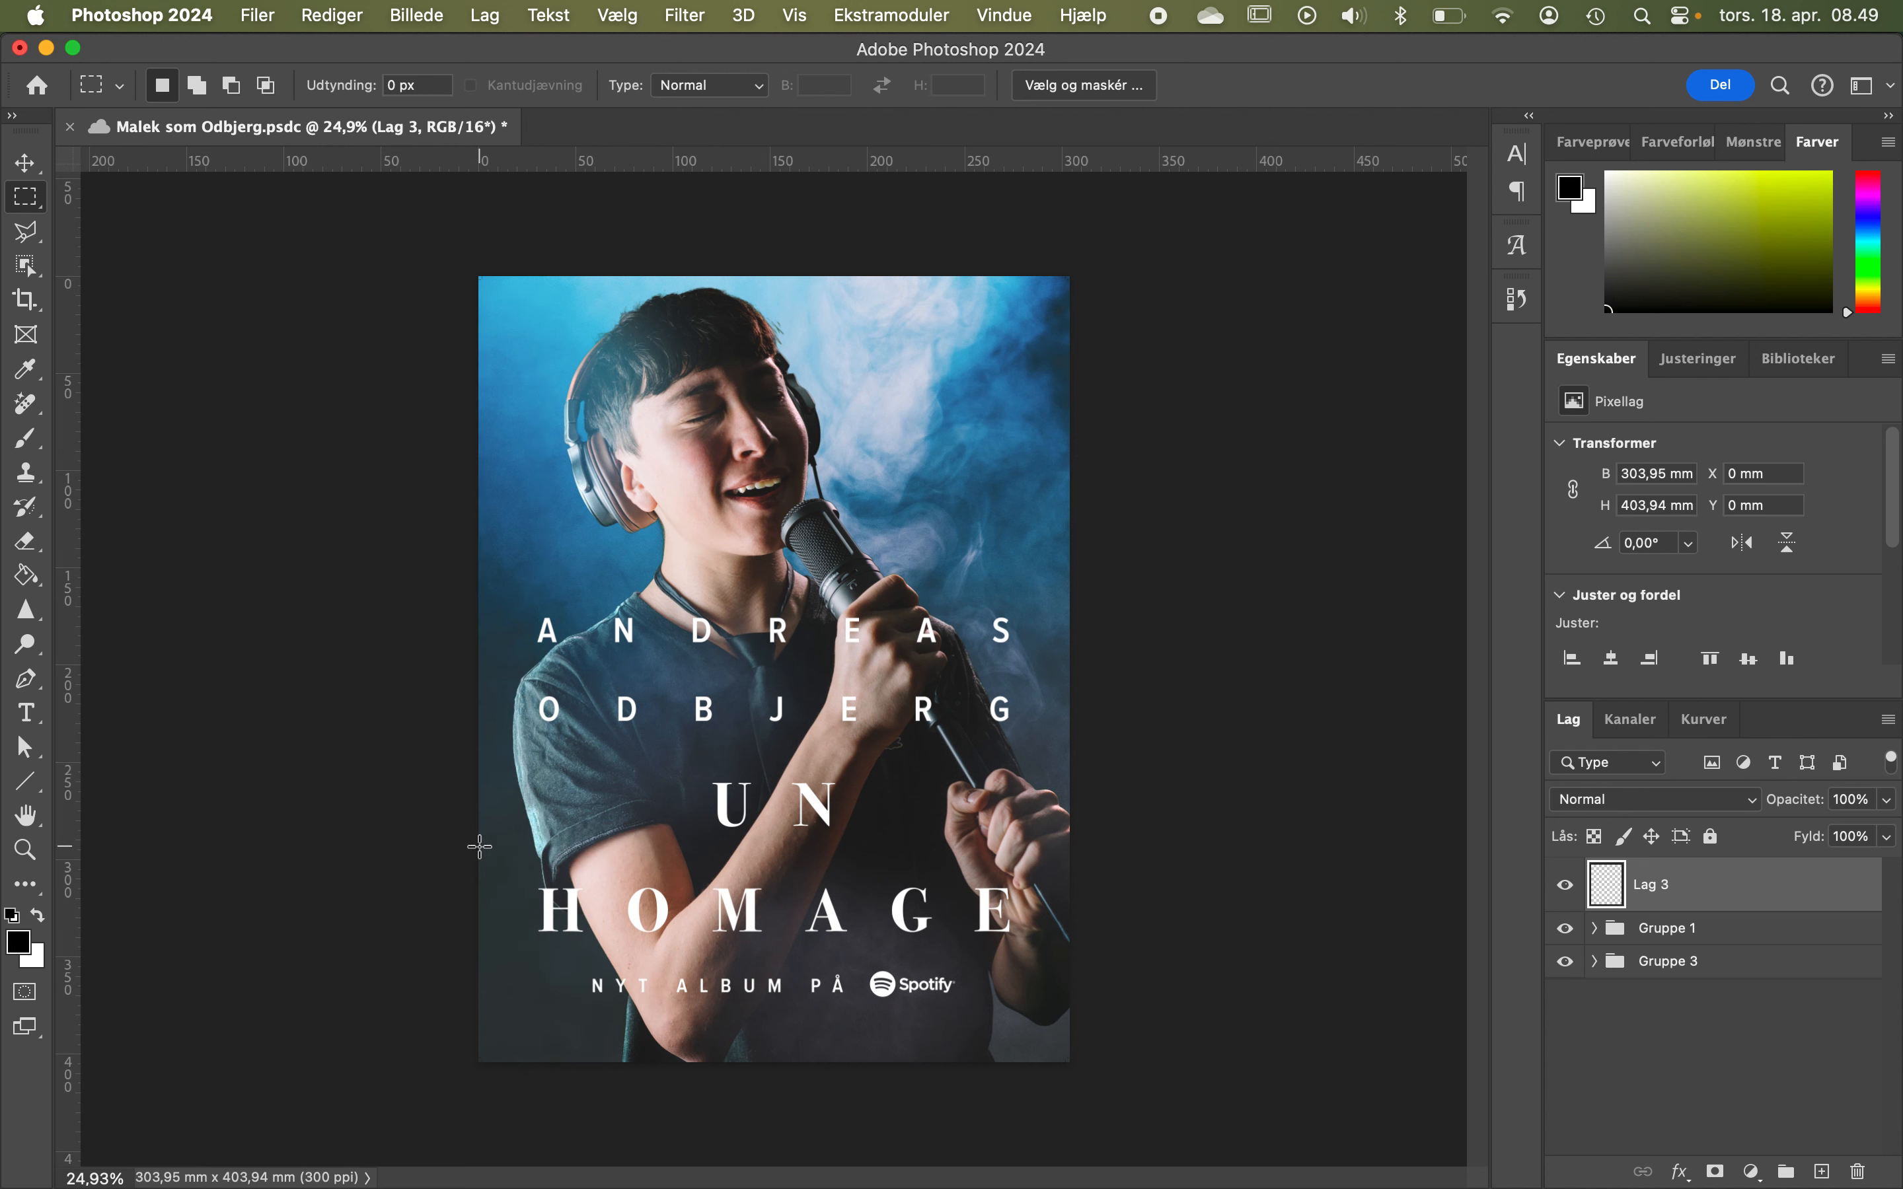
pyautogui.scroll(10, 480, 847)
pyautogui.scroll(-10, 480, 847)
pyautogui.hscroll(2, 479, 847)
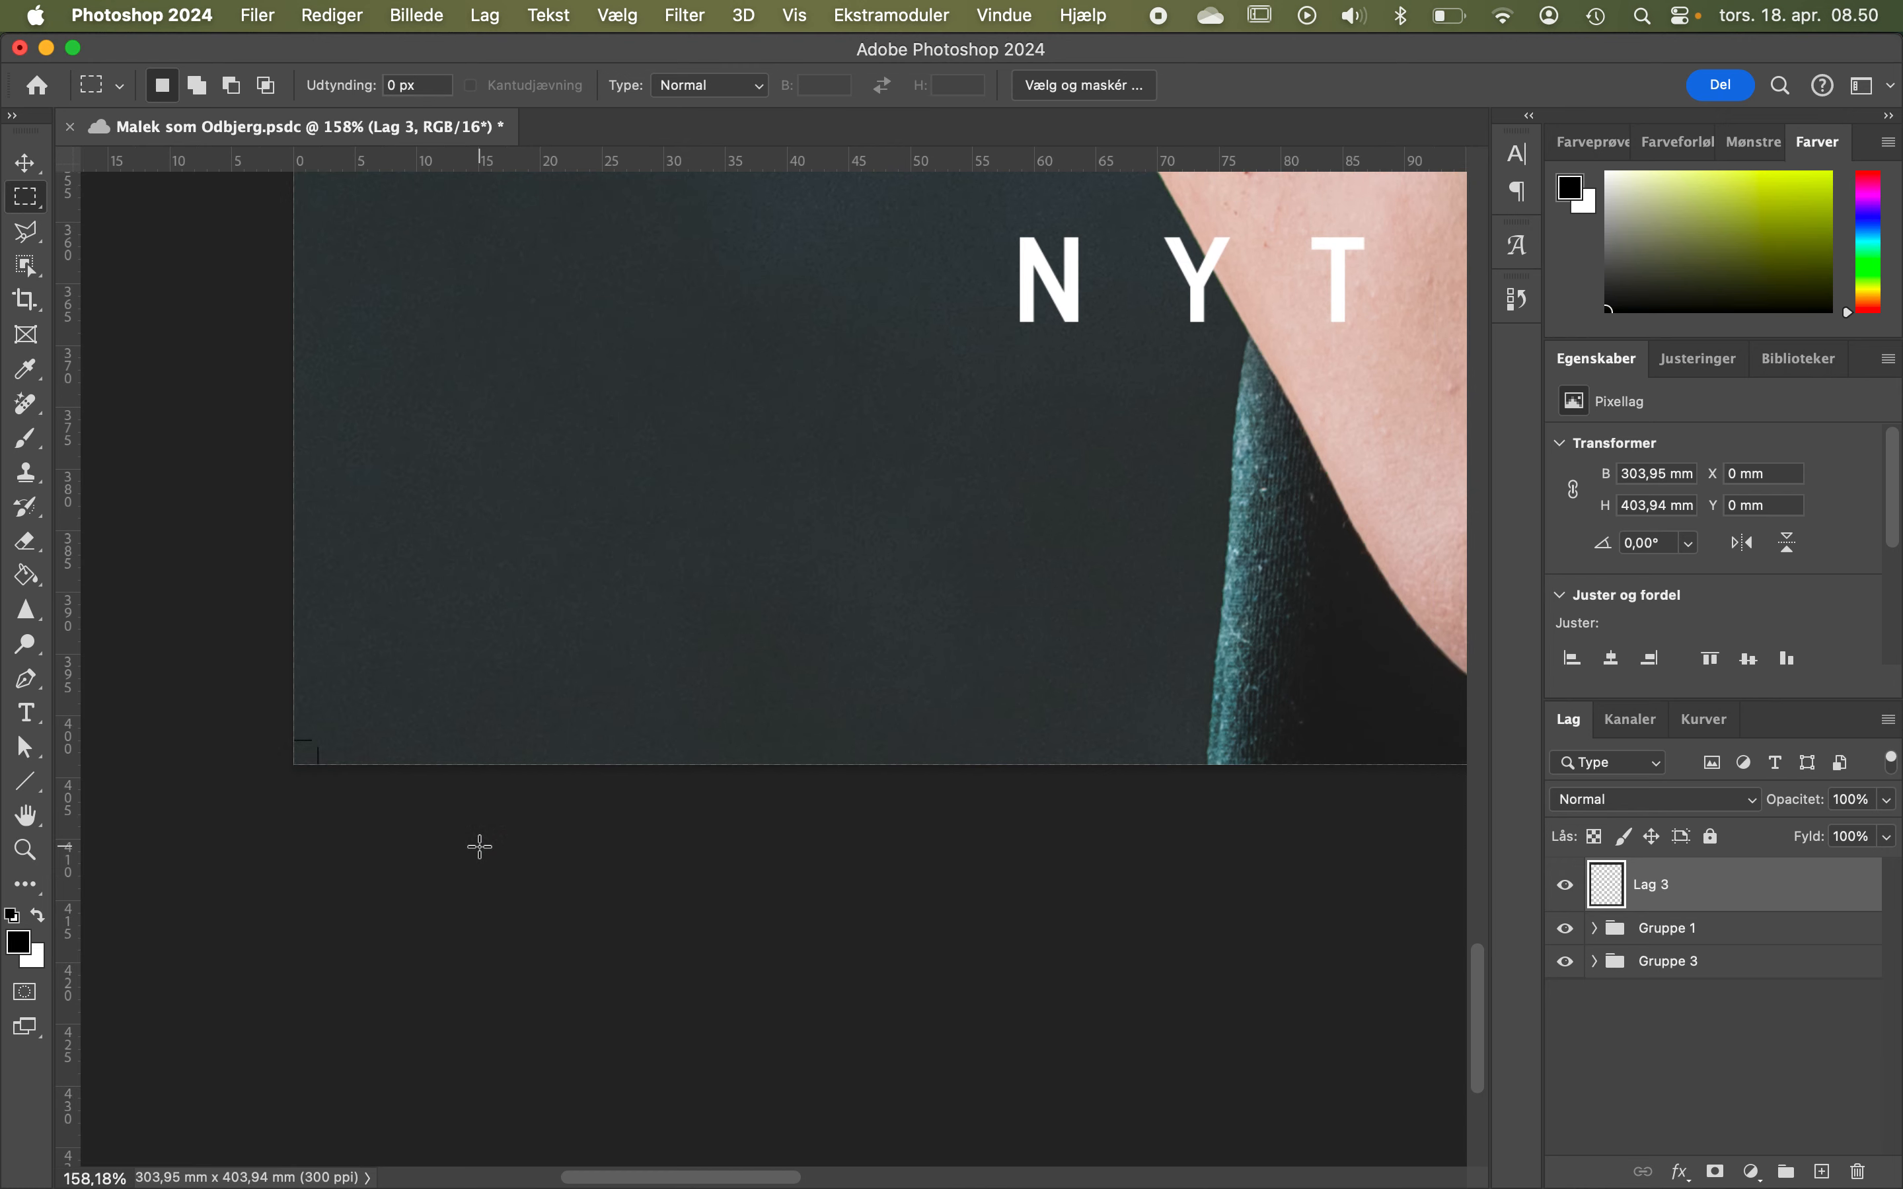
pyautogui.scroll(-10, 479, 847)
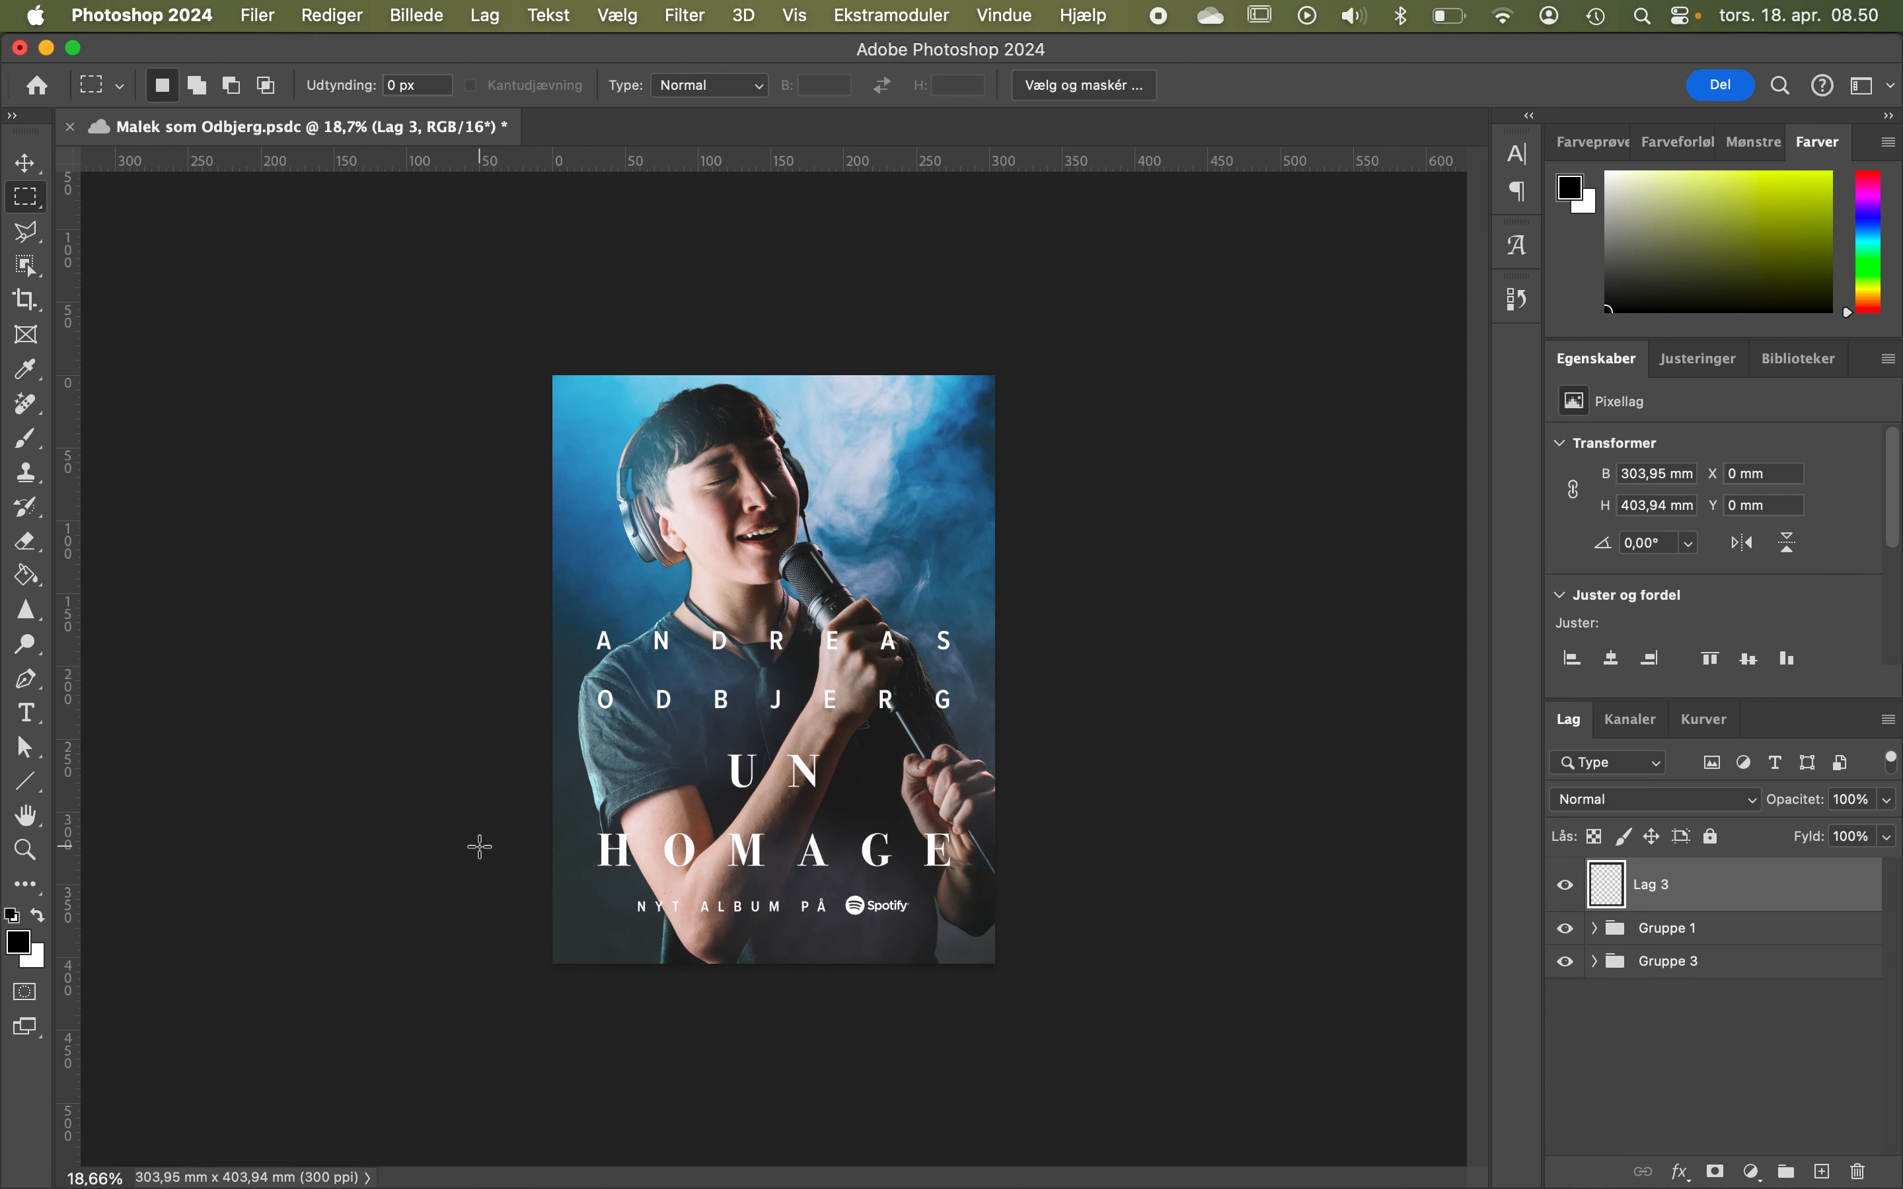
pyautogui.scroll(3, 480, 847)
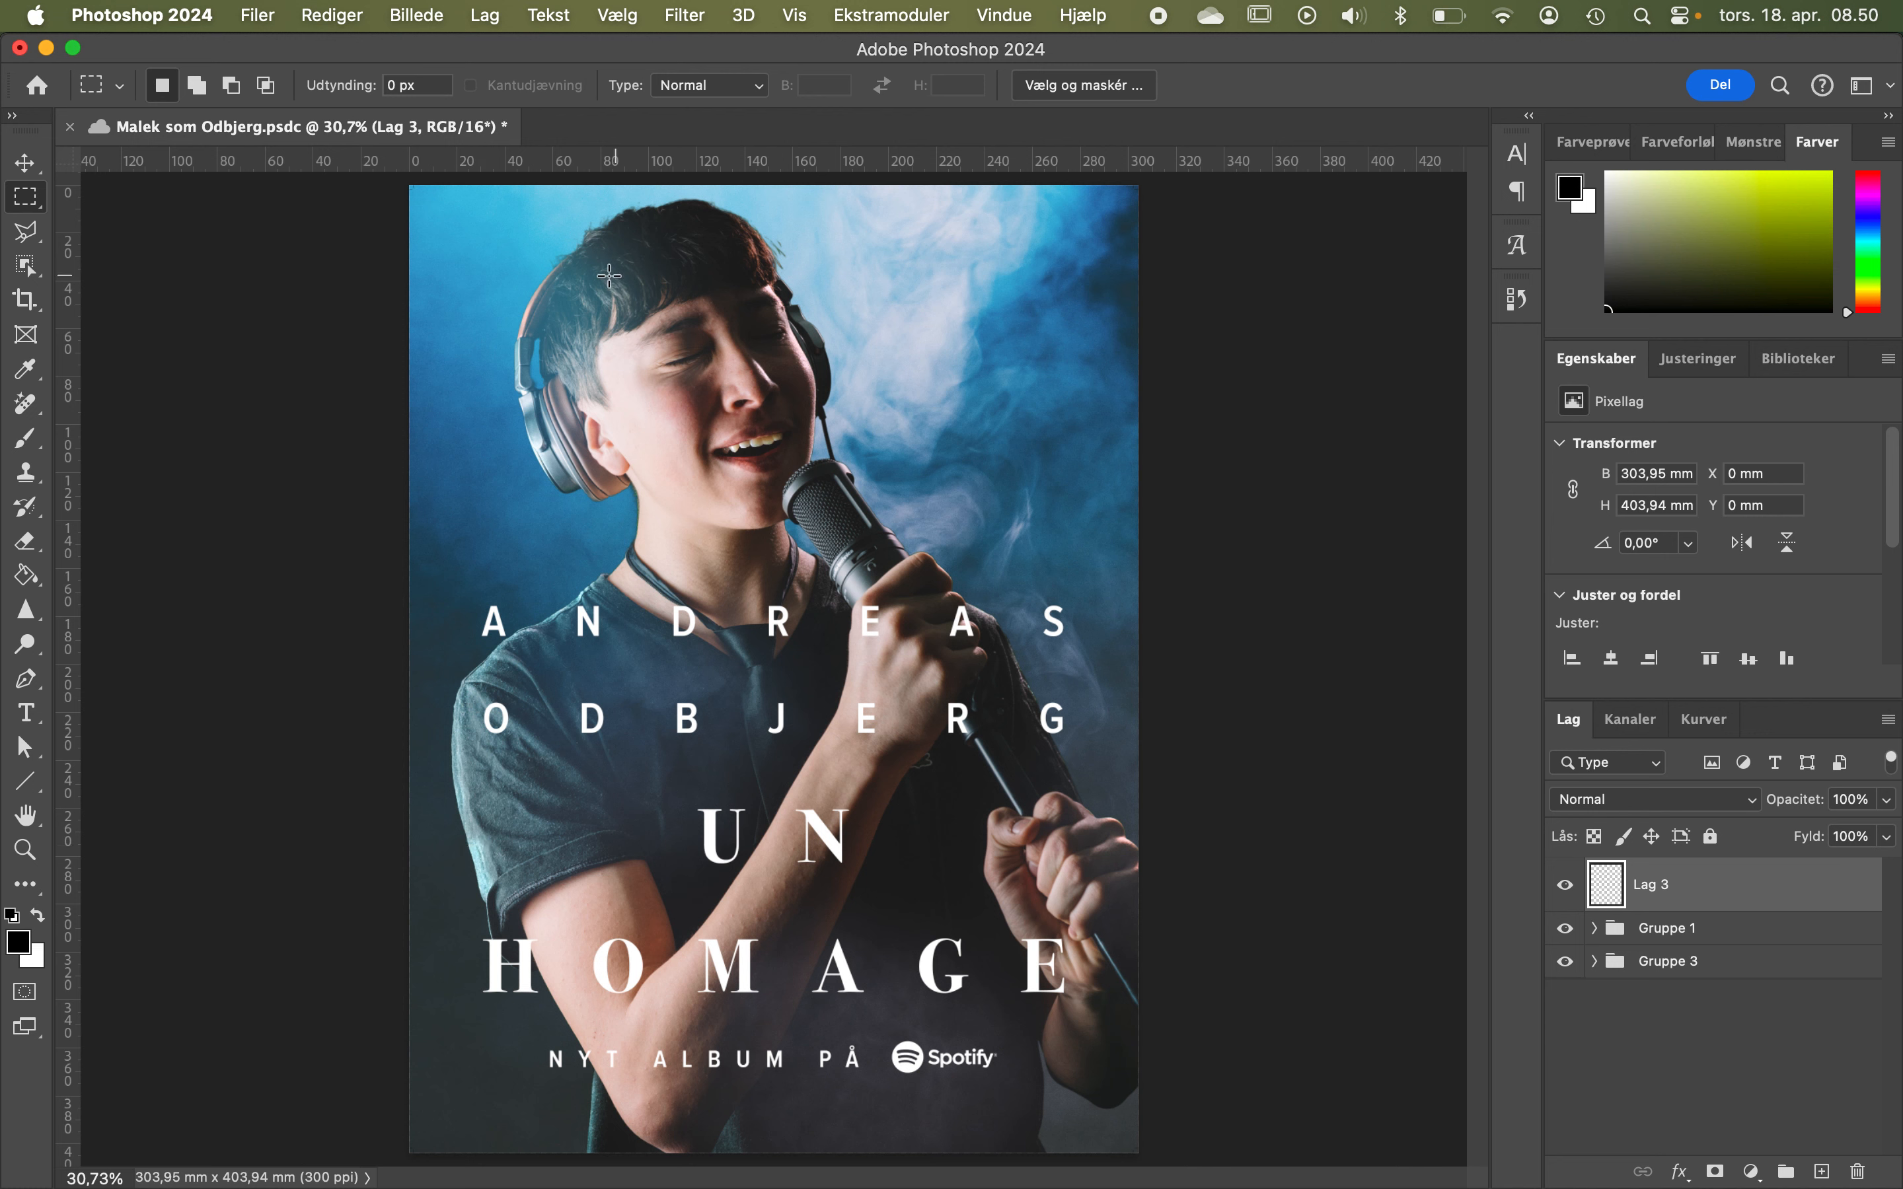
# Save a copy of the poster to the computer's desktop (Skrivebord) in Photoshop PDF format, replacing the existing PDF with the same name.
pyautogui.click(261, 14)
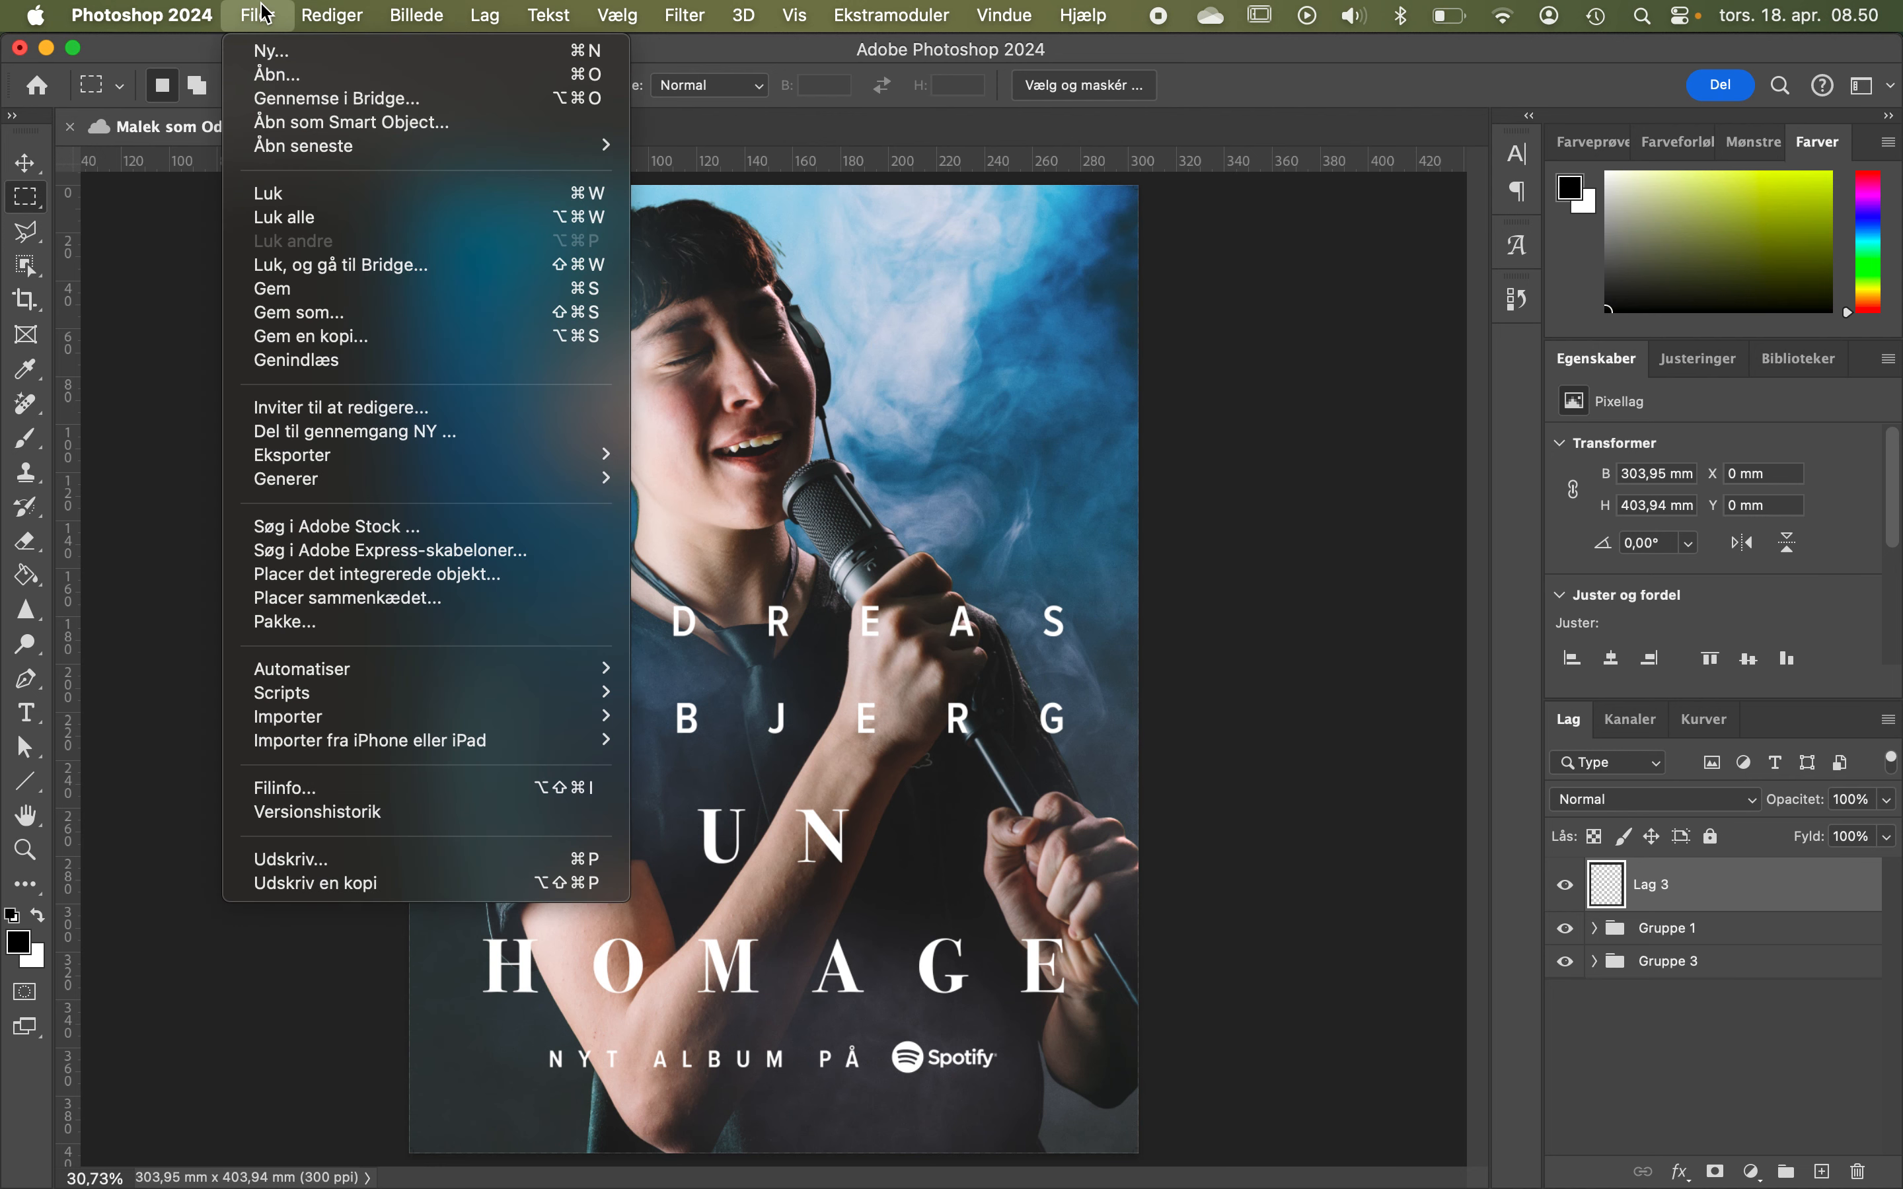
pyautogui.click(377, 337)
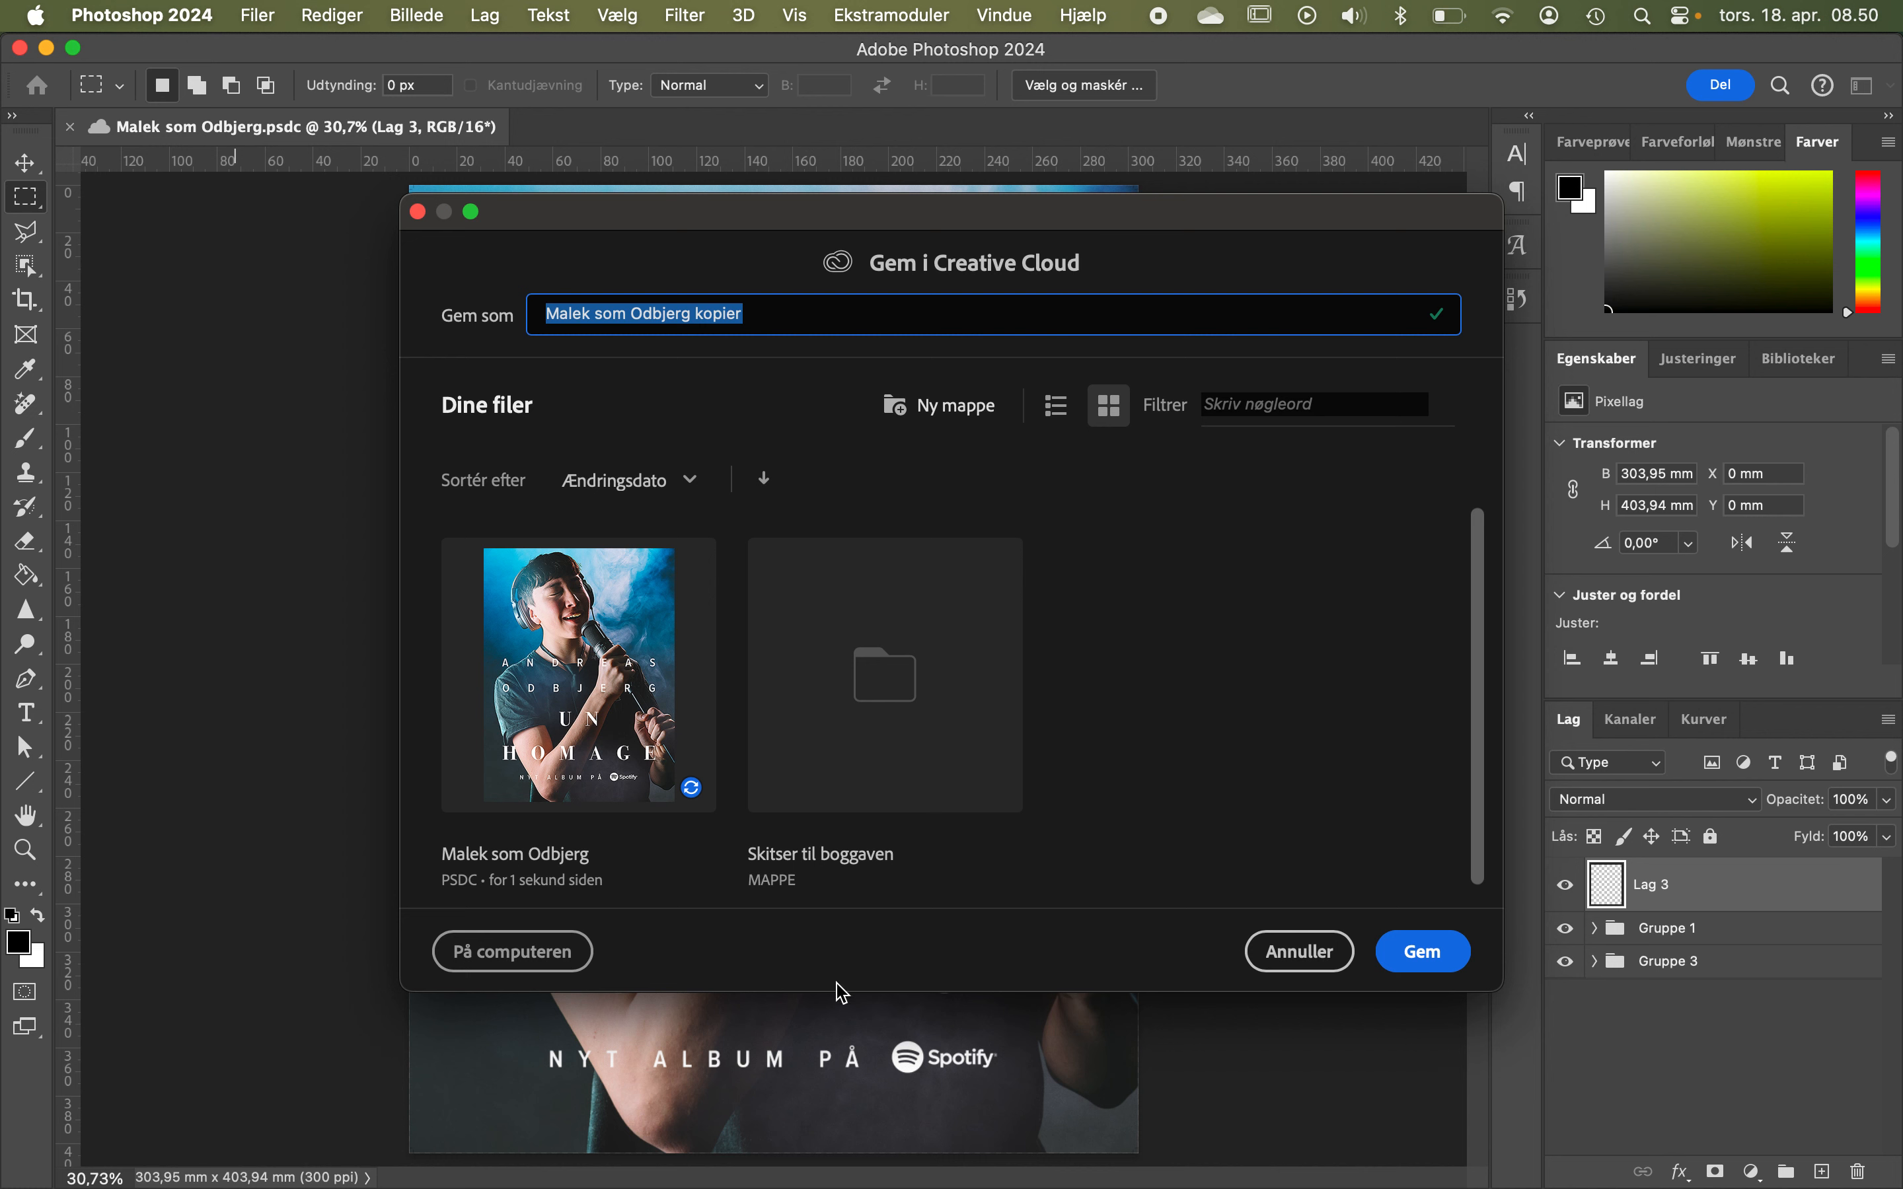
pyautogui.click(487, 969)
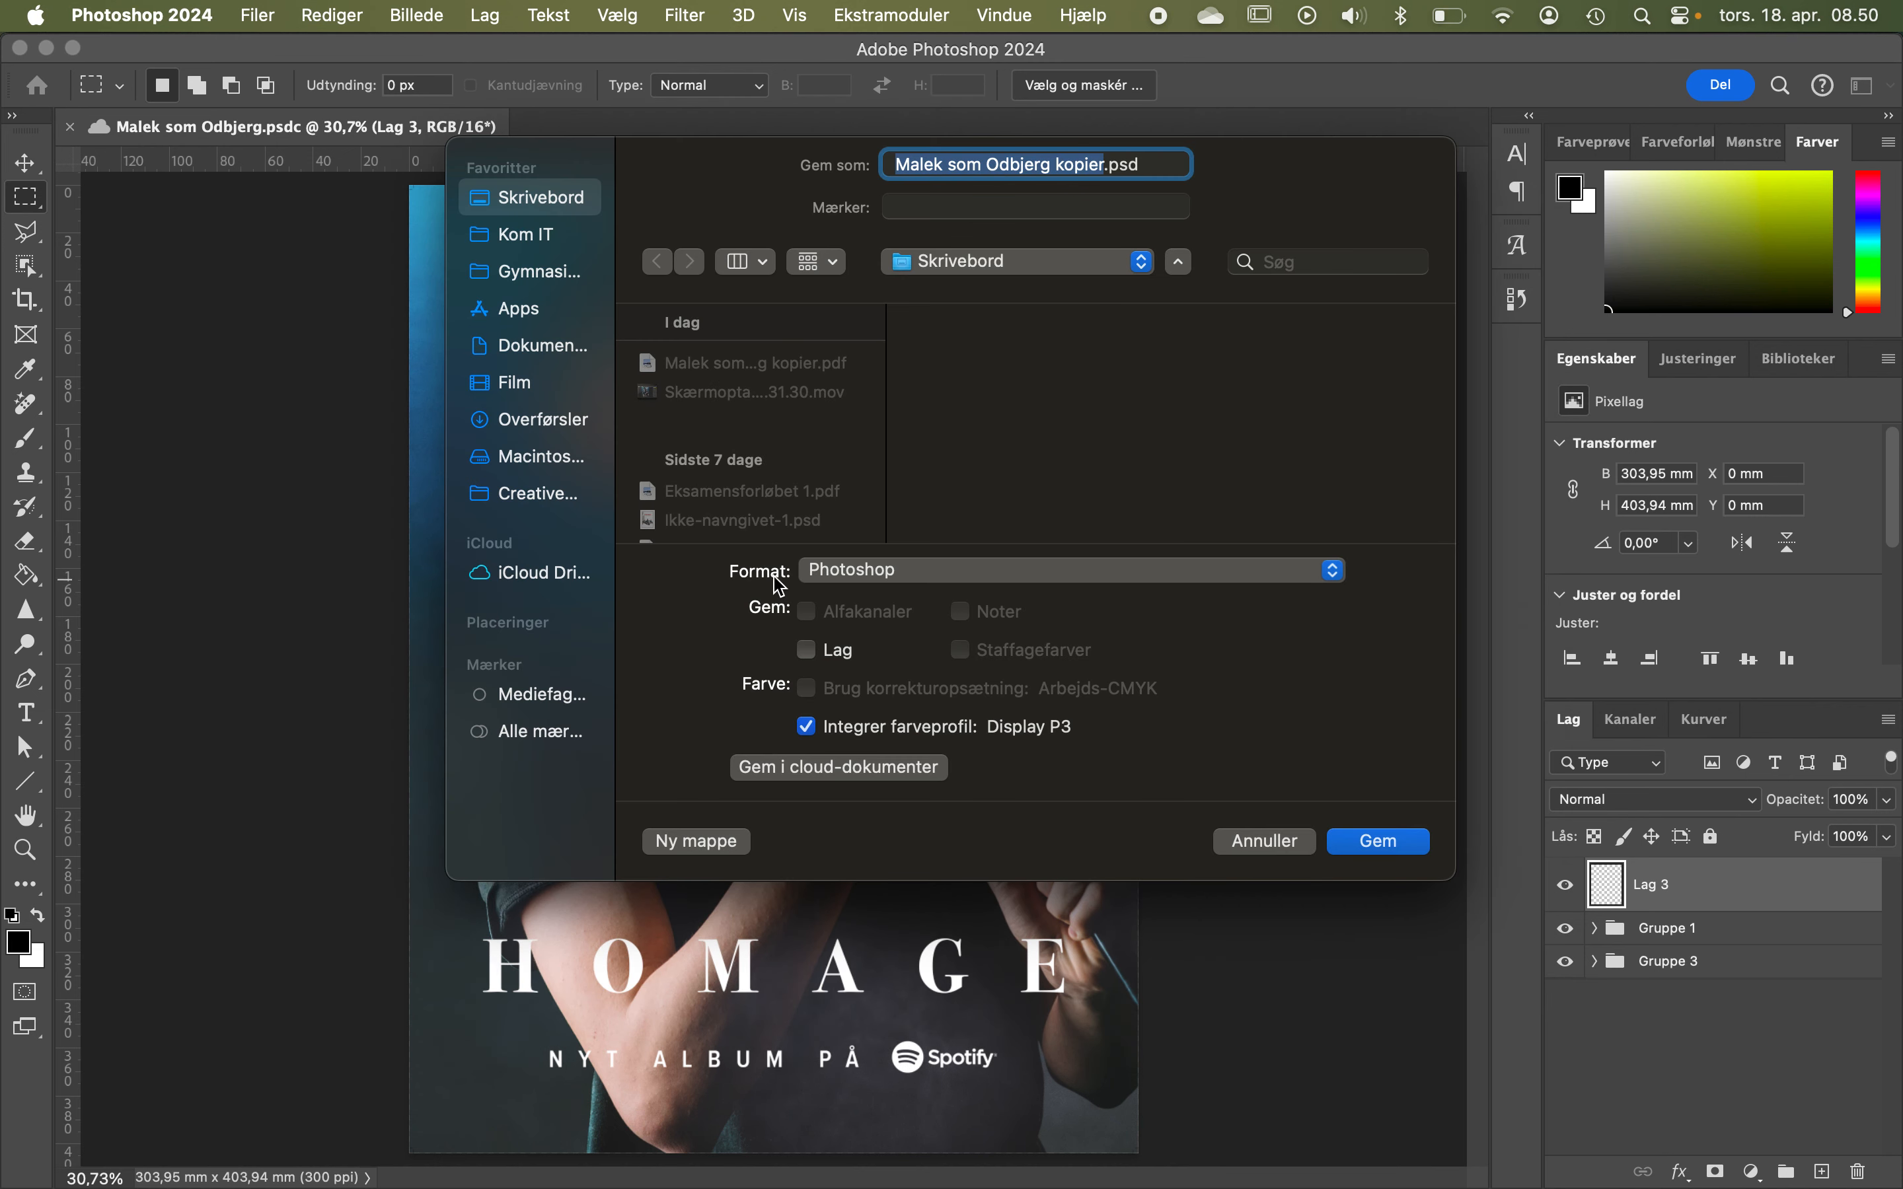
pyautogui.click(861, 578)
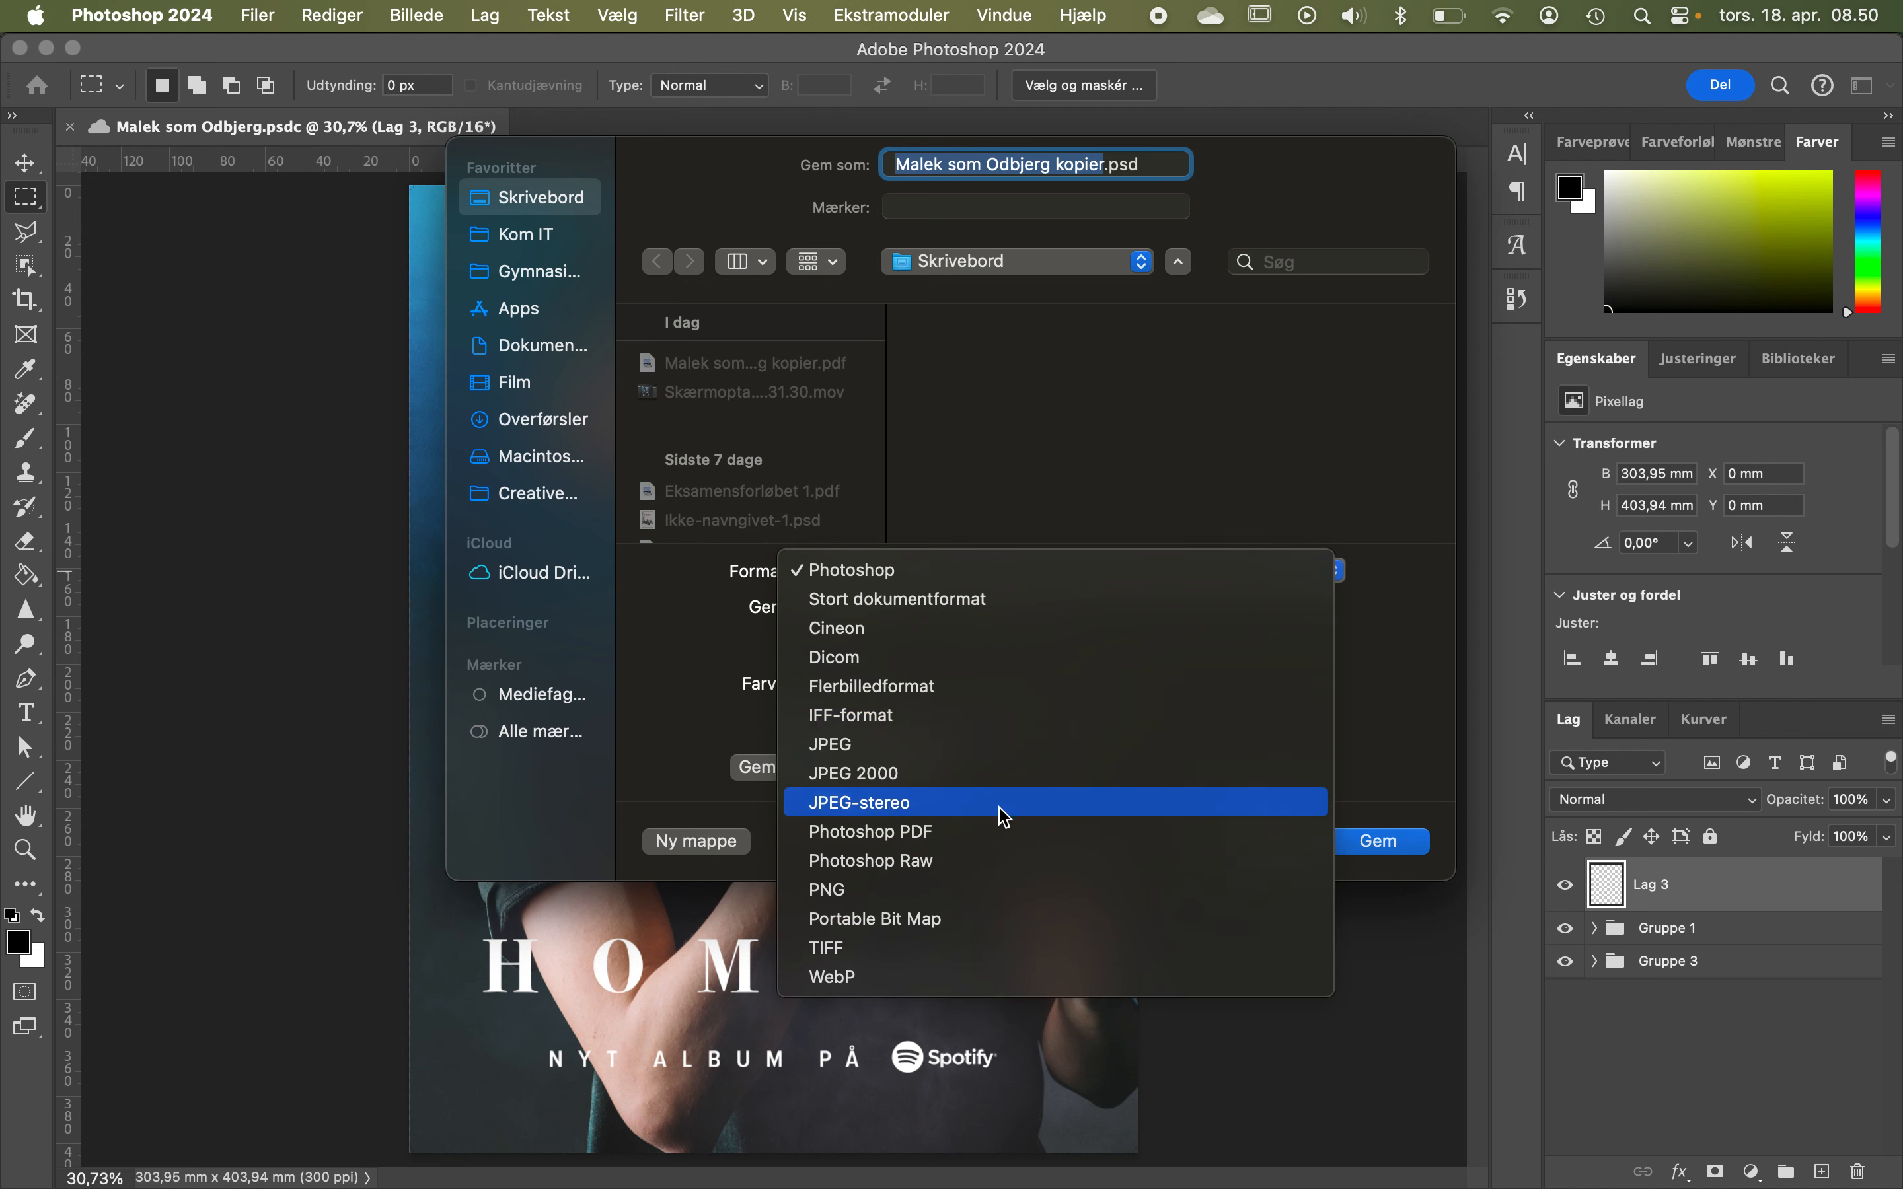
pyautogui.click(999, 847)
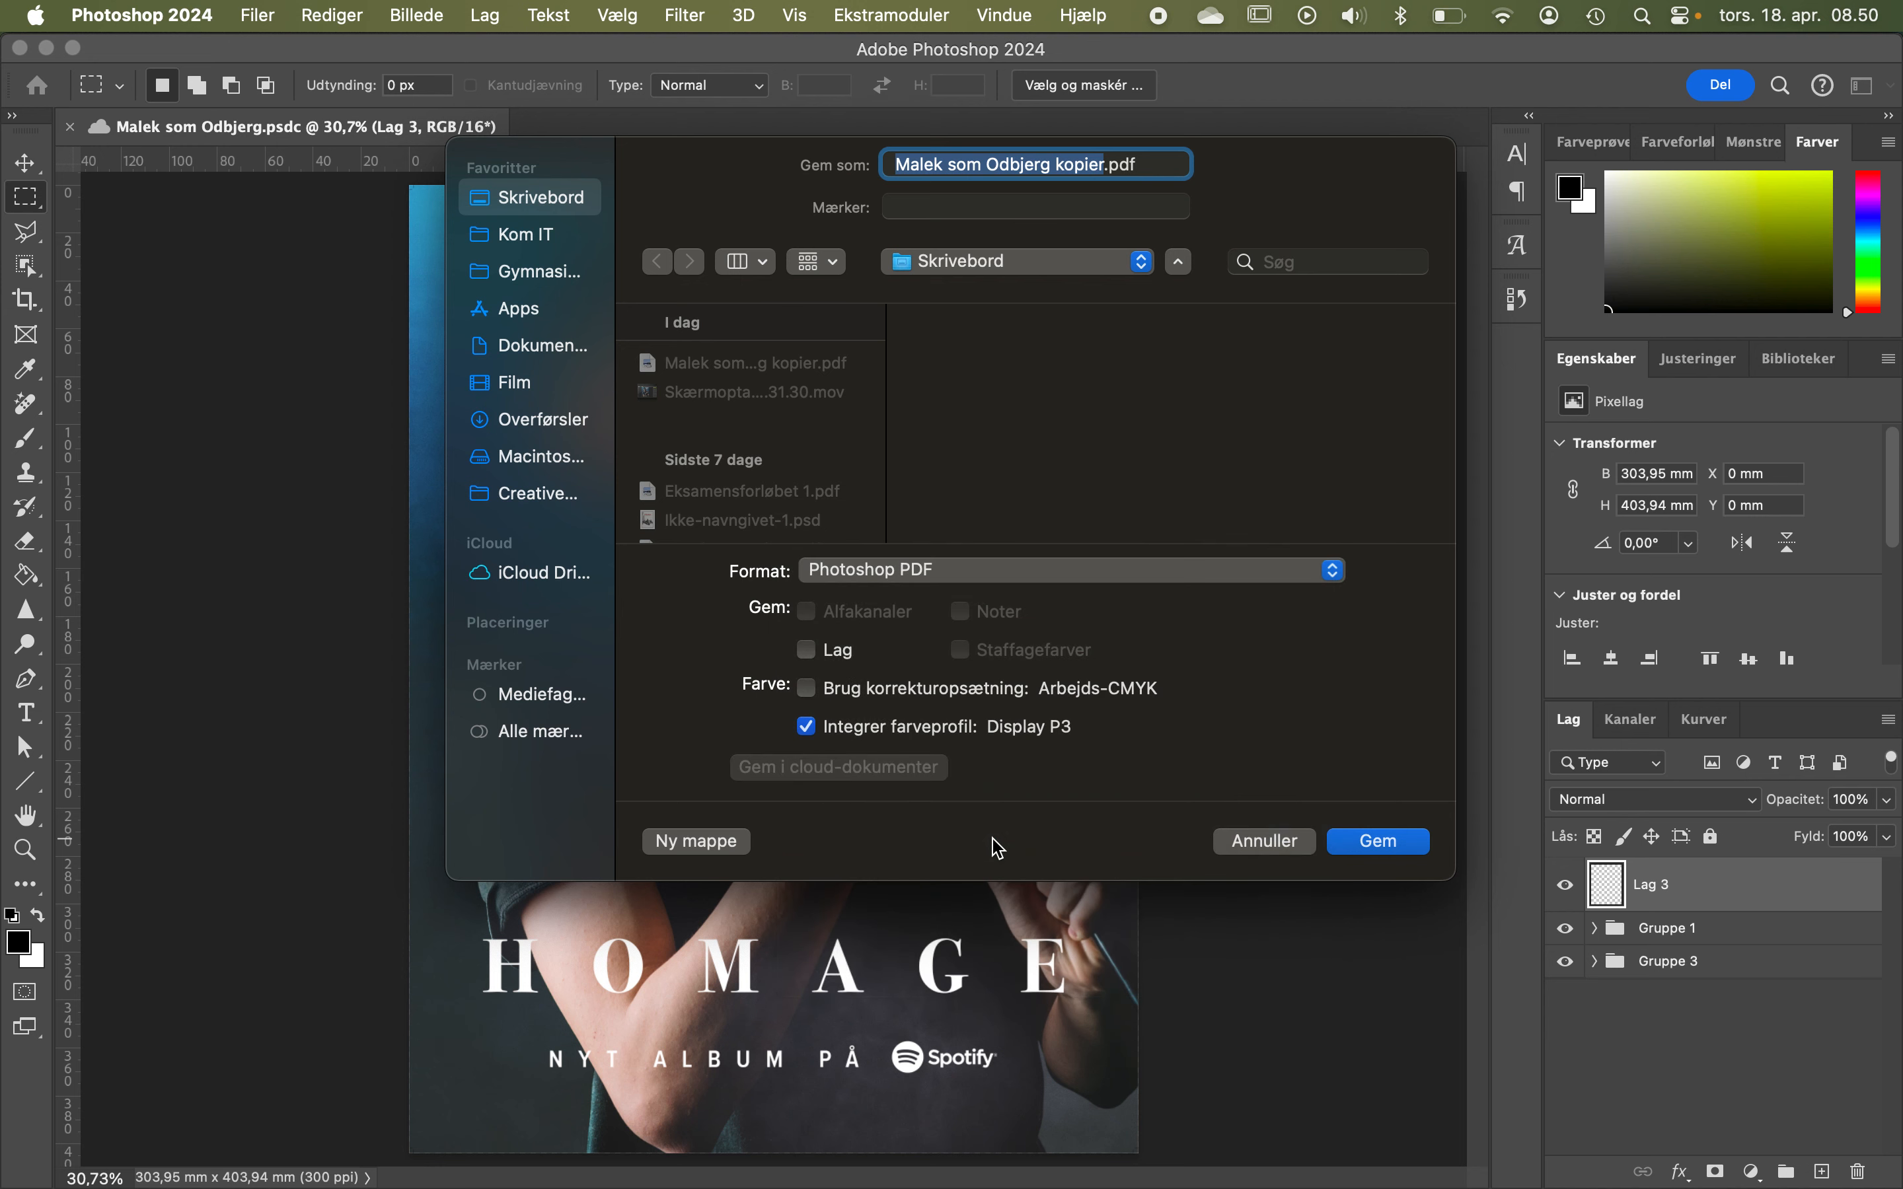
pyautogui.click(1379, 842)
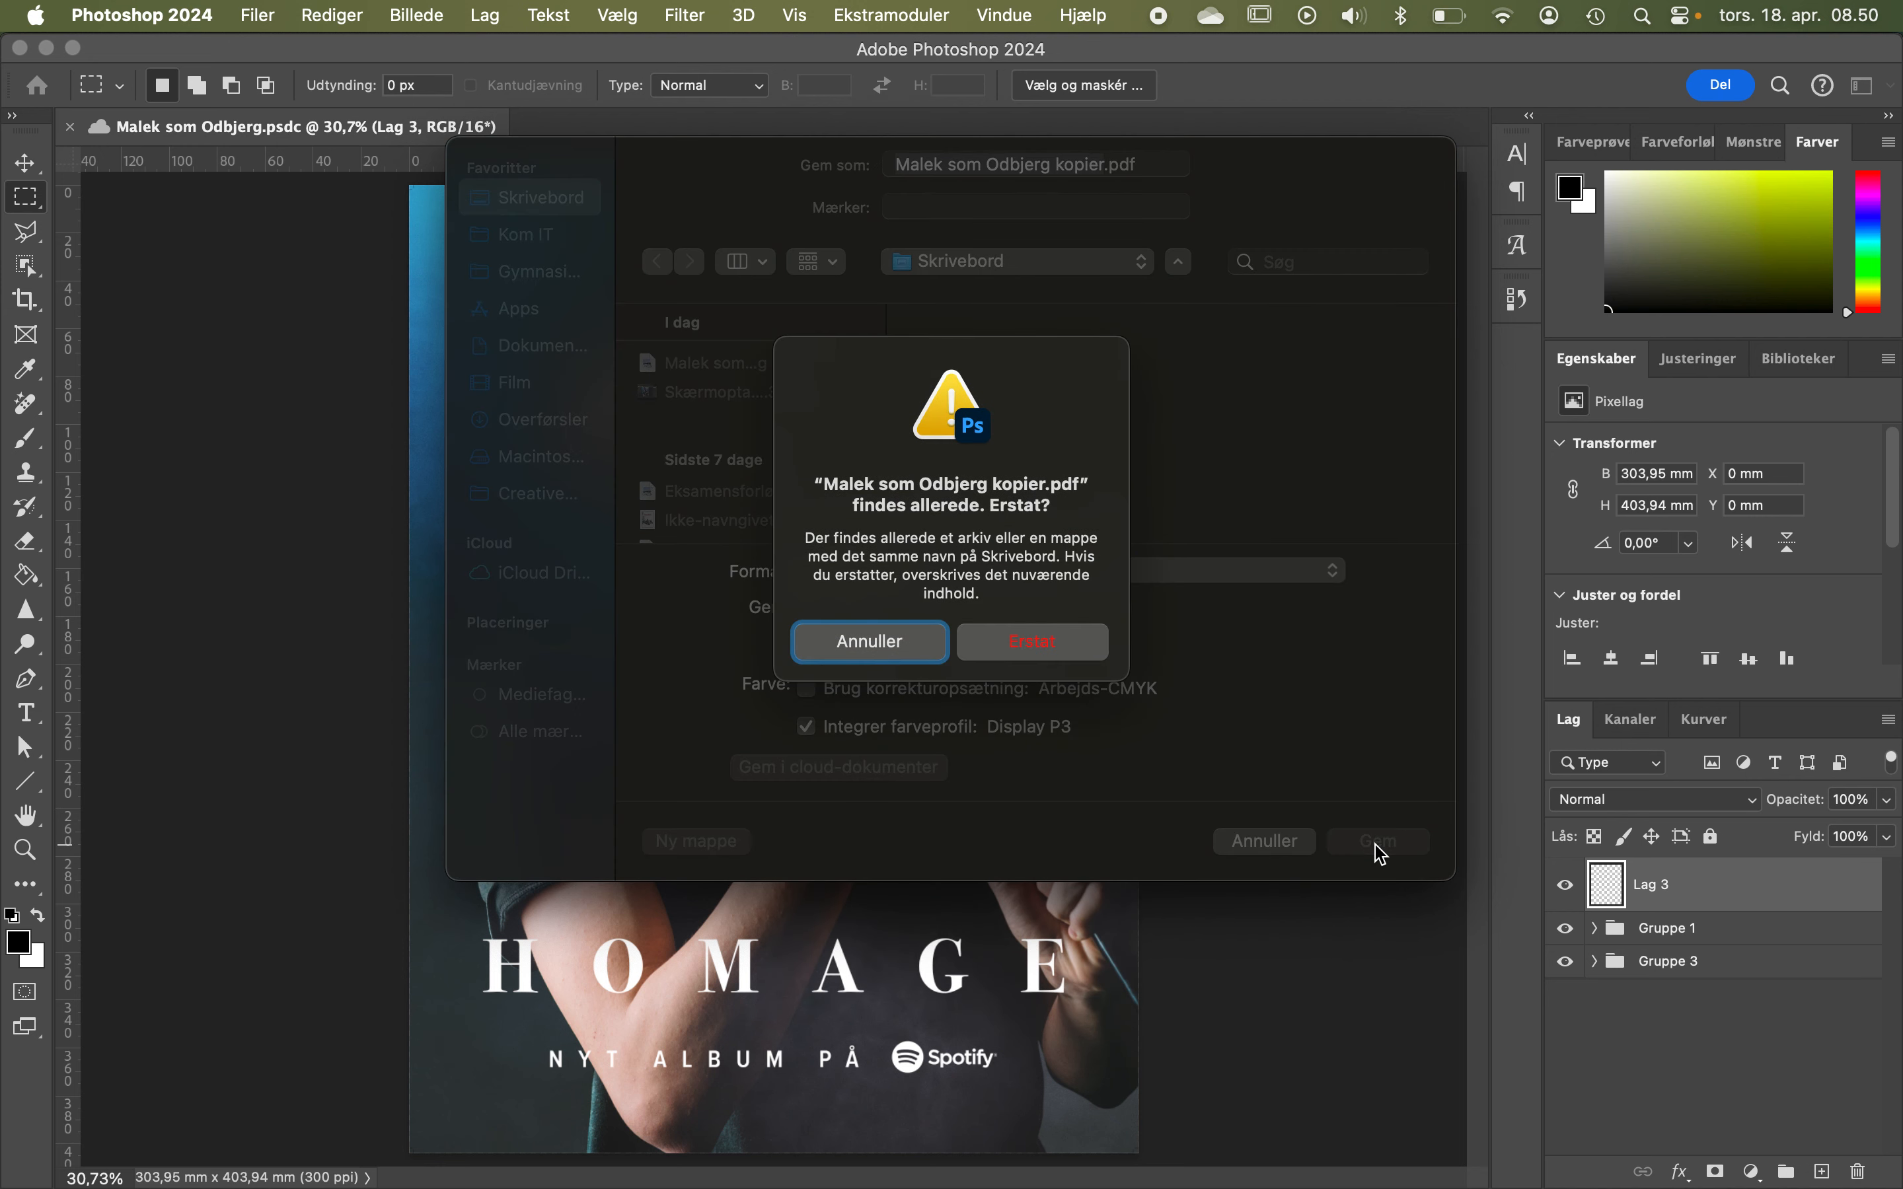
pyautogui.click(1057, 656)
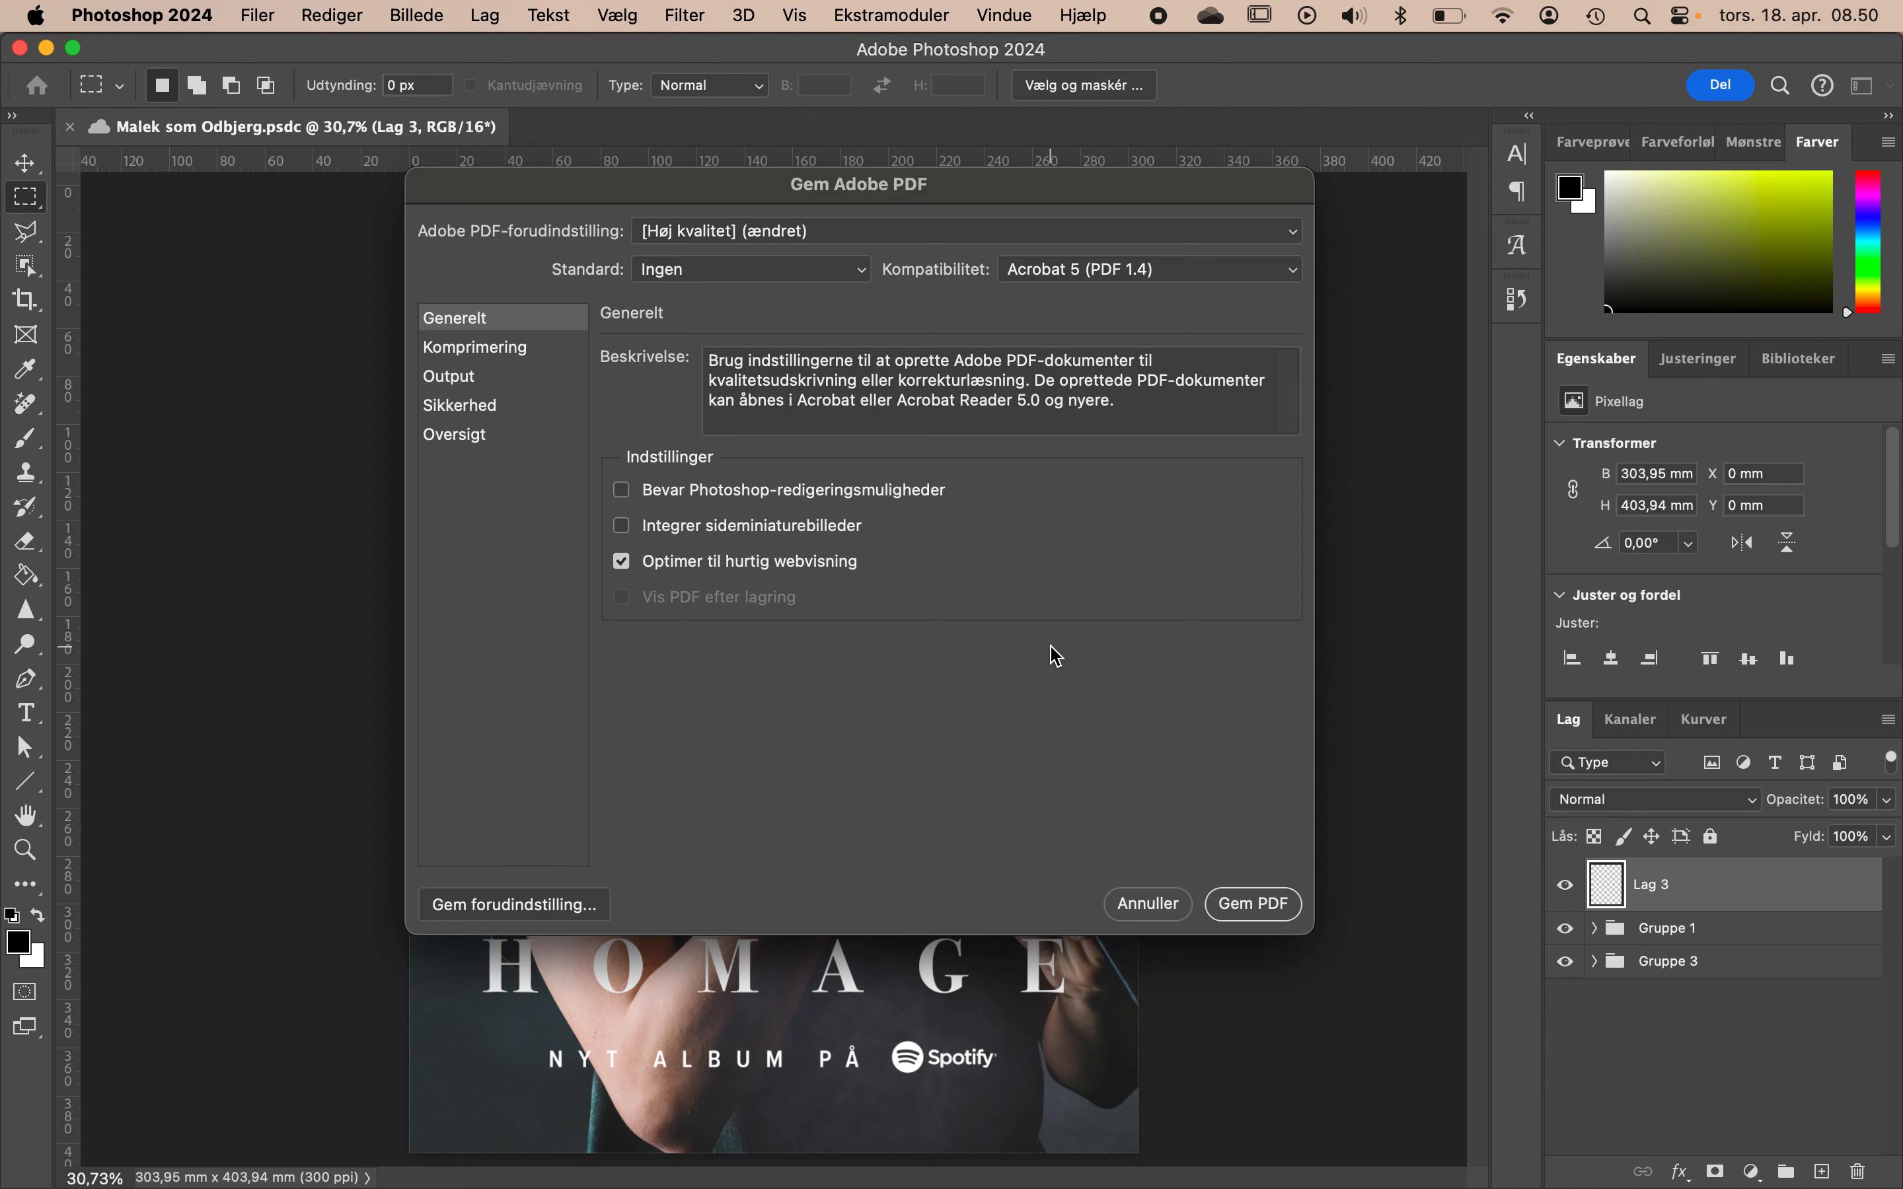
# Export the PDF with the [Høj kvalitet] preset and "Bevar Photoshop-redigeringsmuligheder" turned off.
pyautogui.click(849, 230)
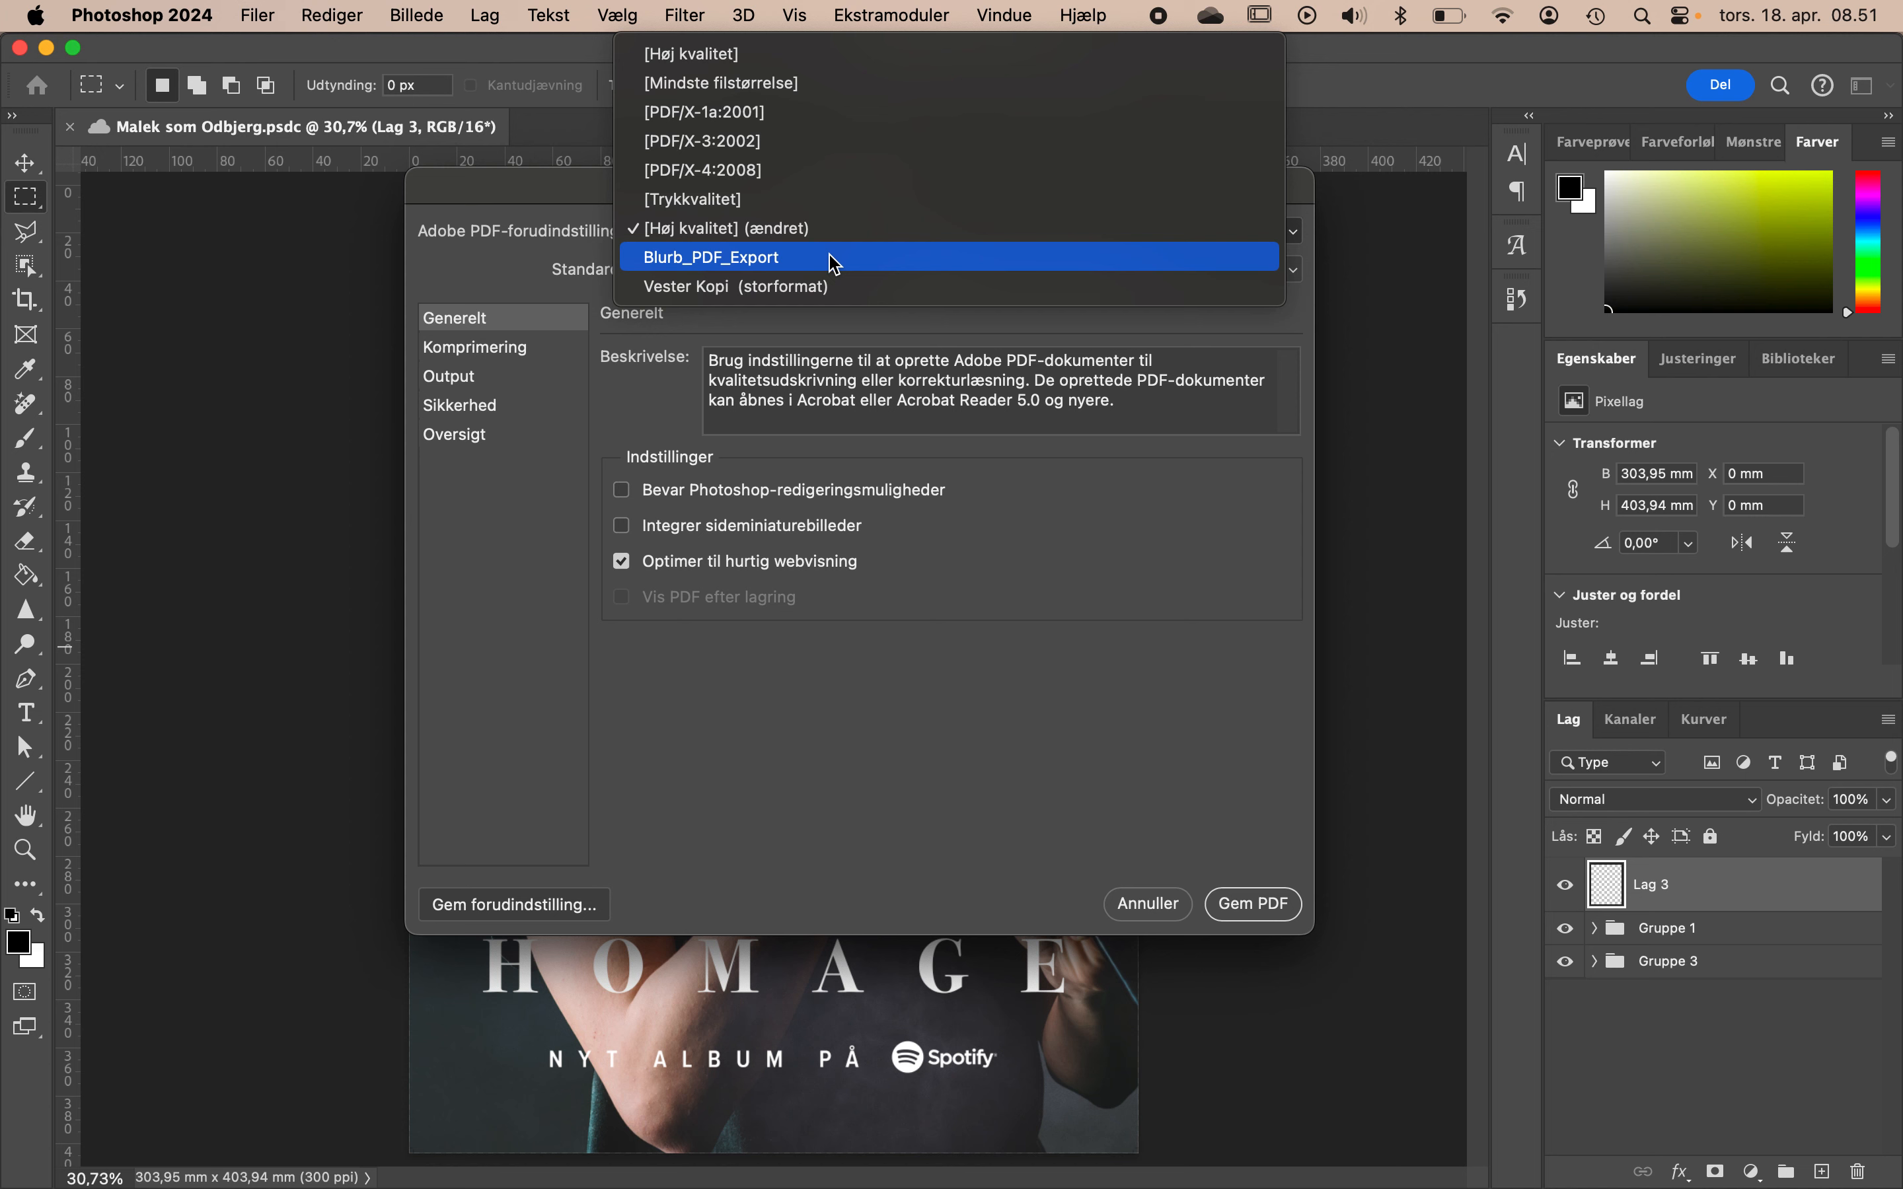
pyautogui.click(719, 55)
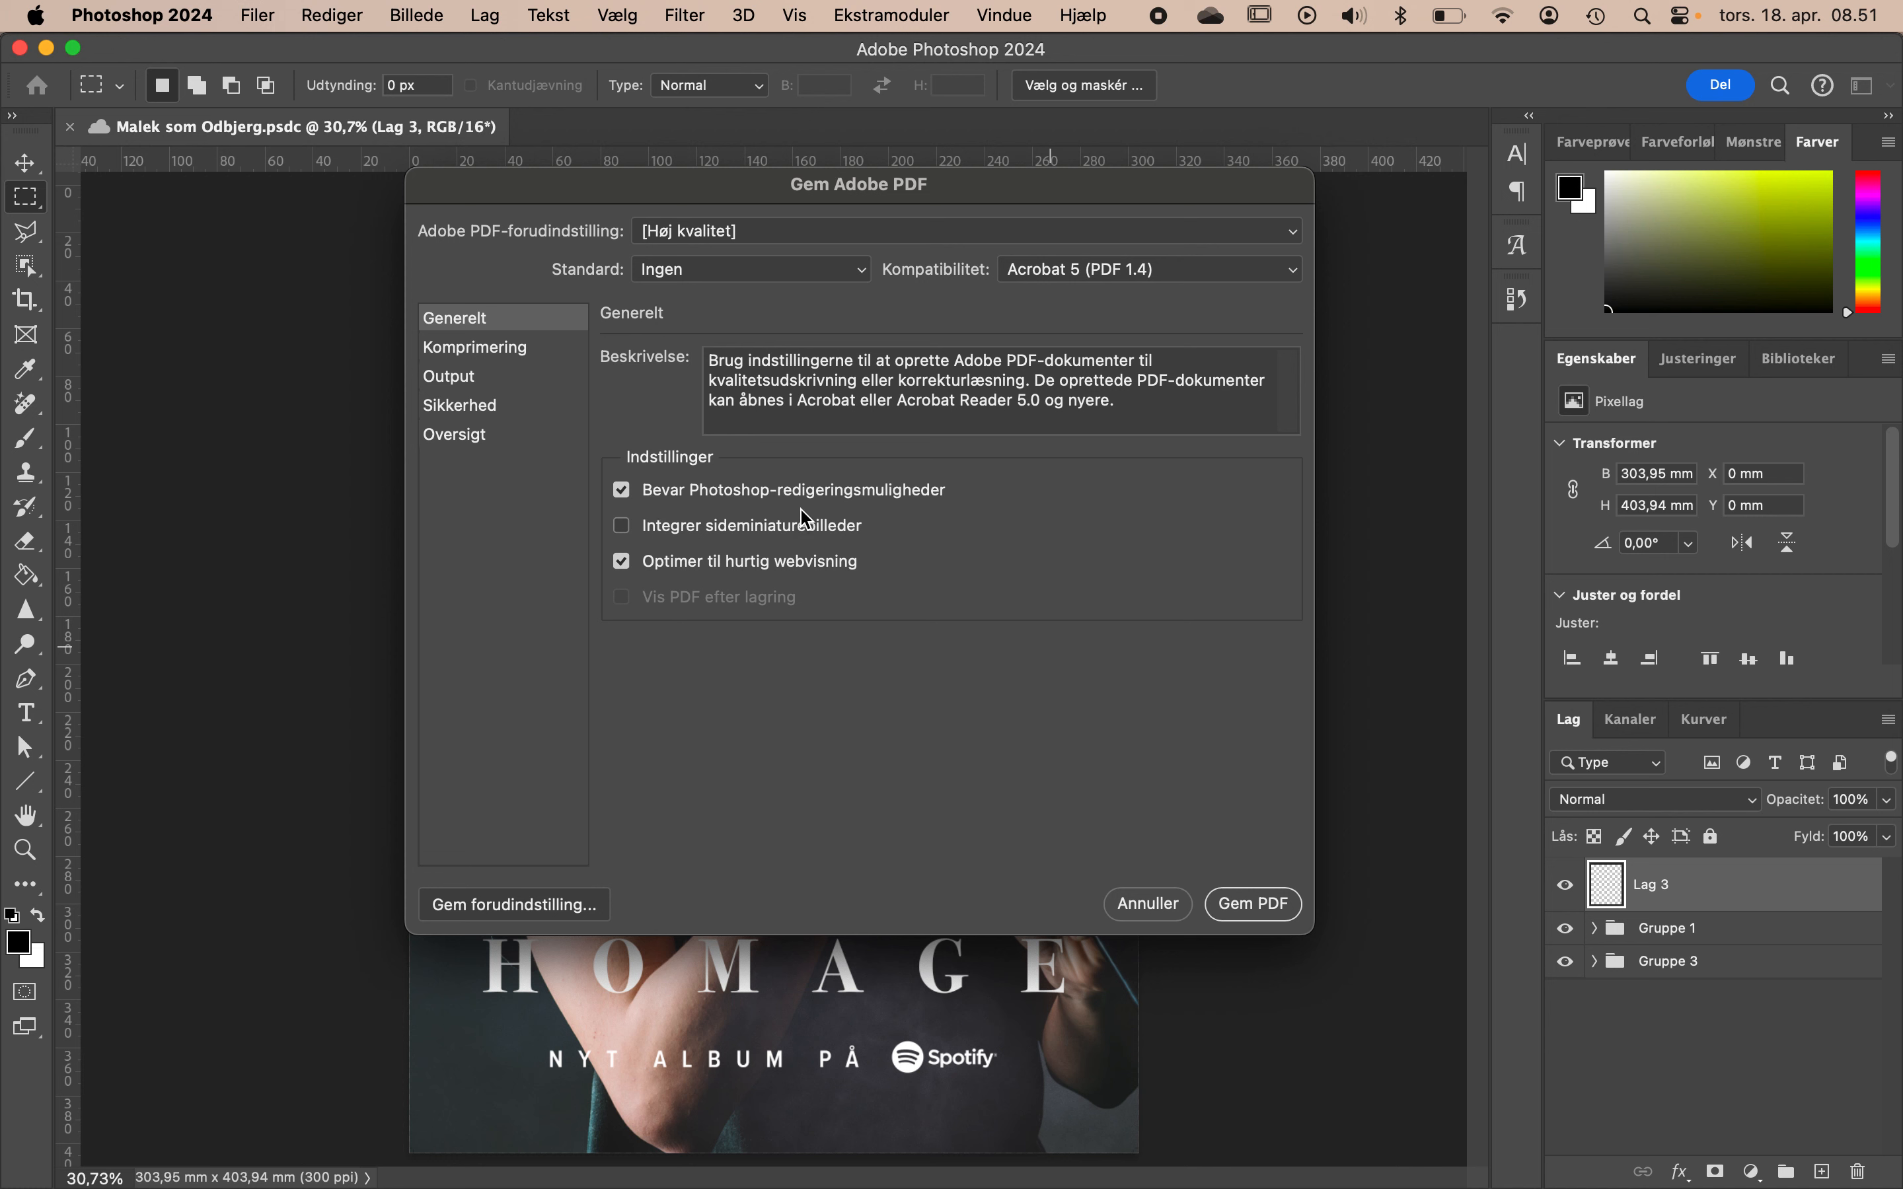
pyautogui.click(621, 491)
pyautogui.click(1271, 903)
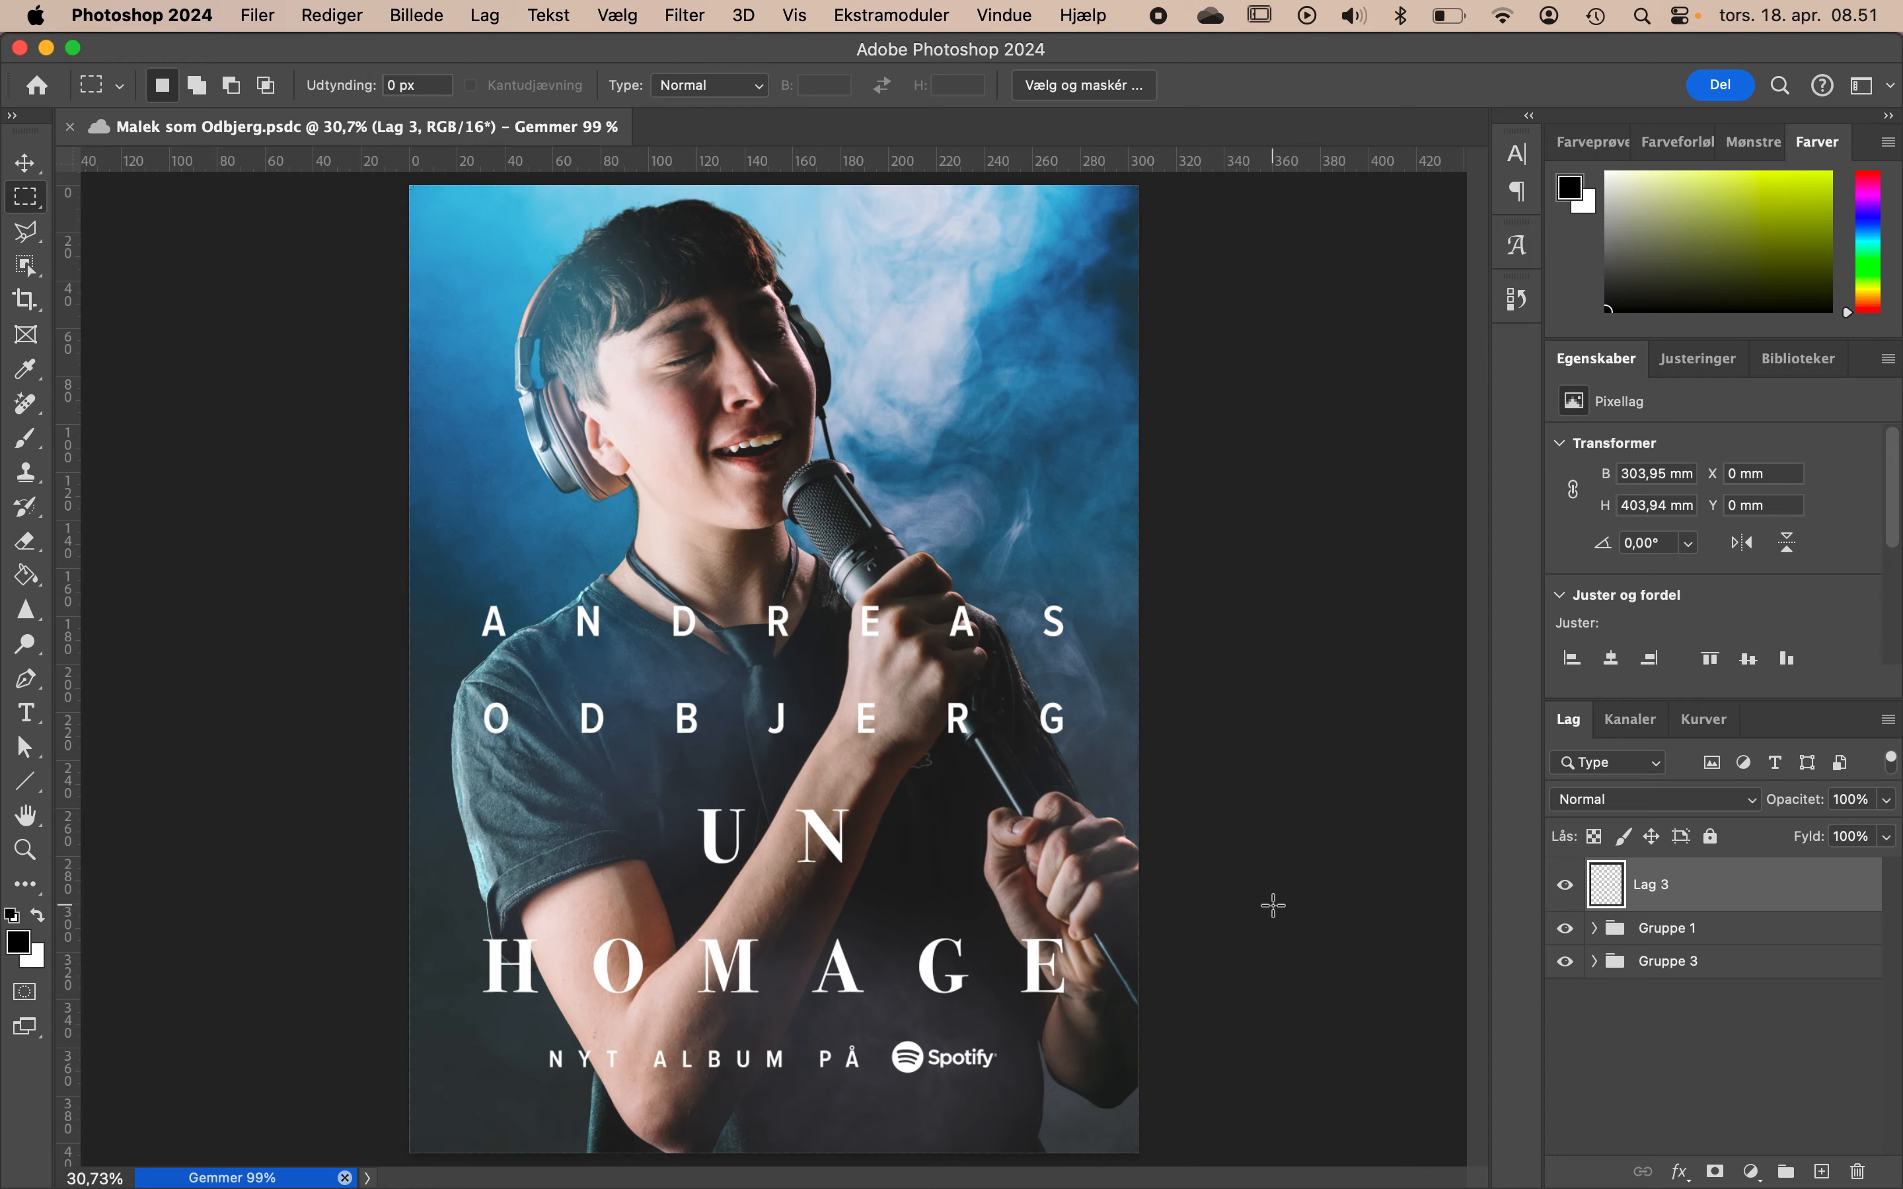
# Open the exported poster PDF from the desktop in Billedfremviser, examine it from top to bottom including its crop marks, and close it.
pyautogui.press('F11')
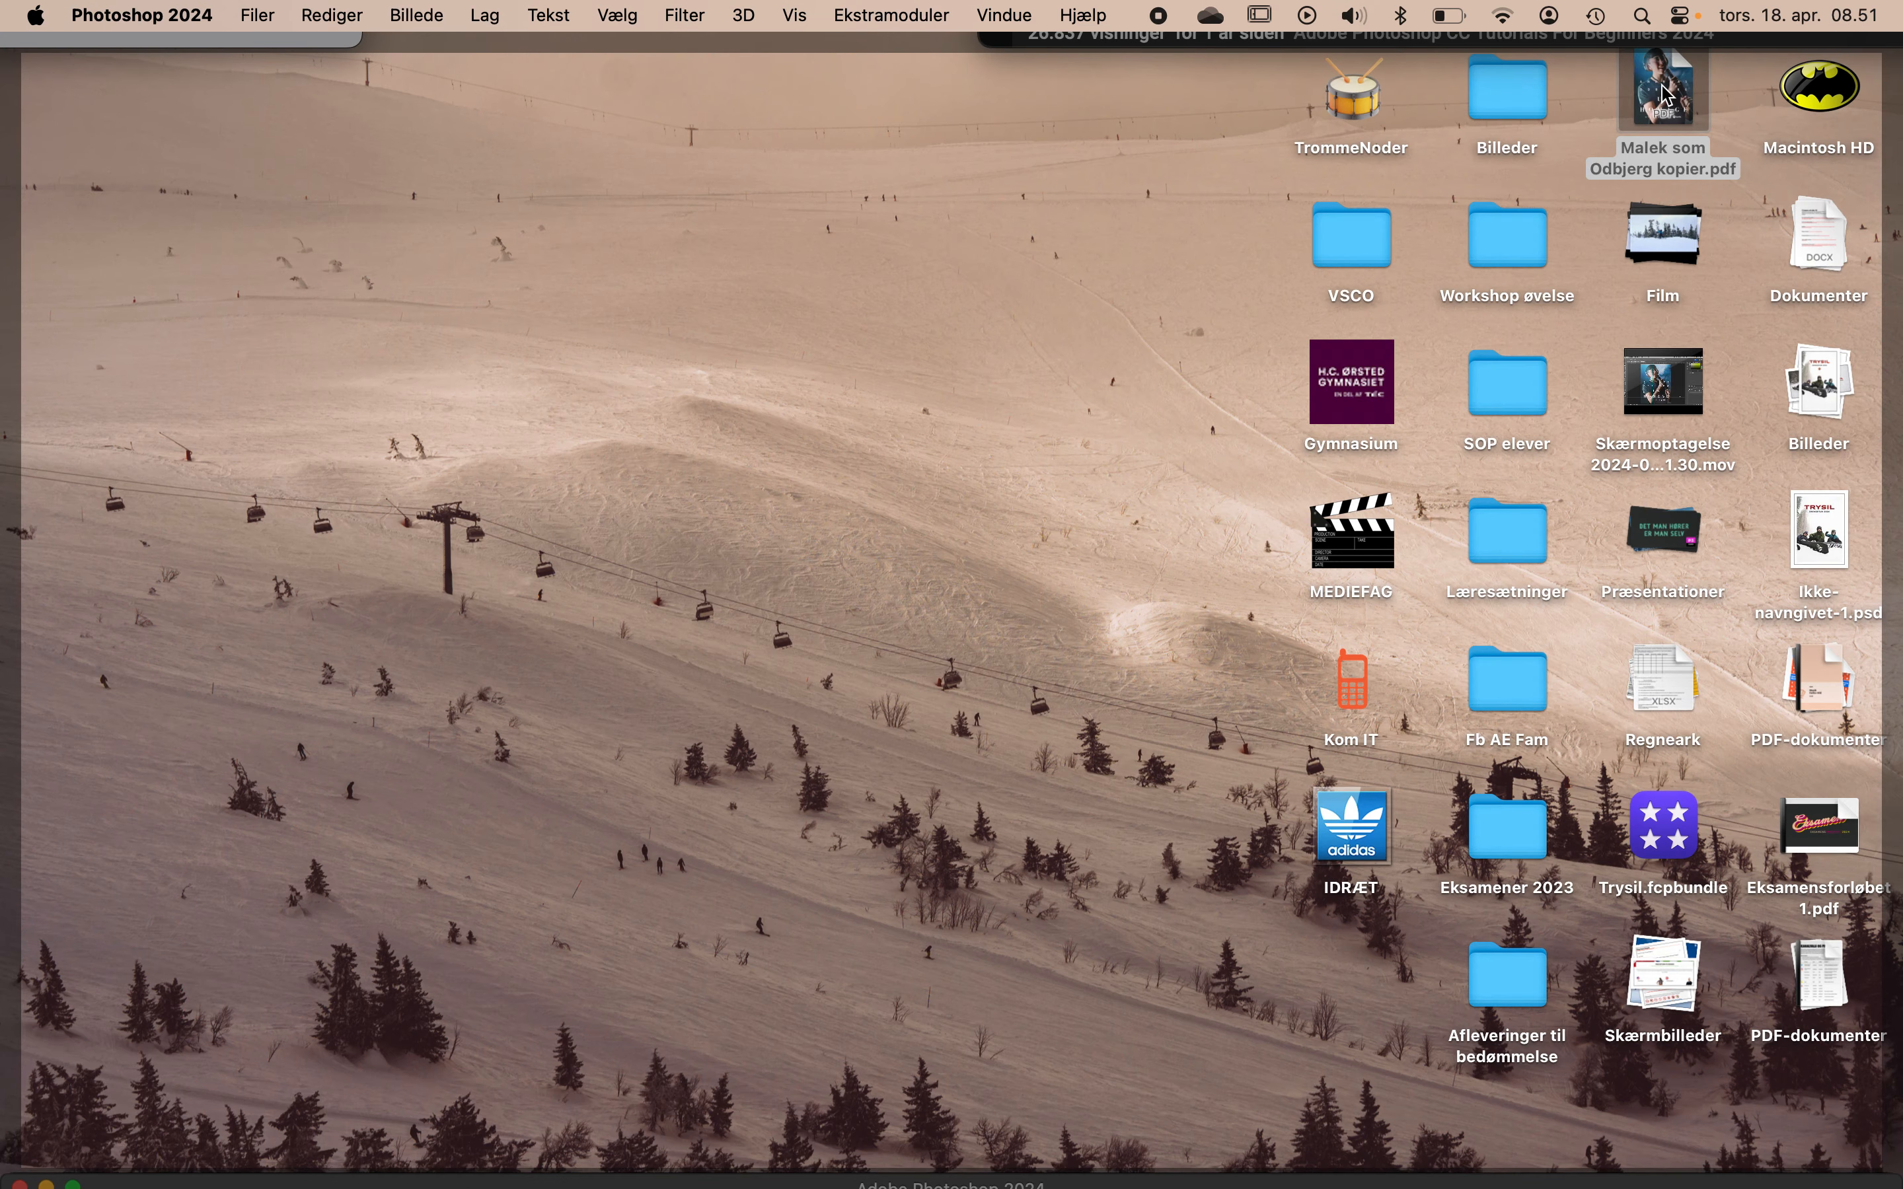
pyautogui.doubleClick(1663, 95)
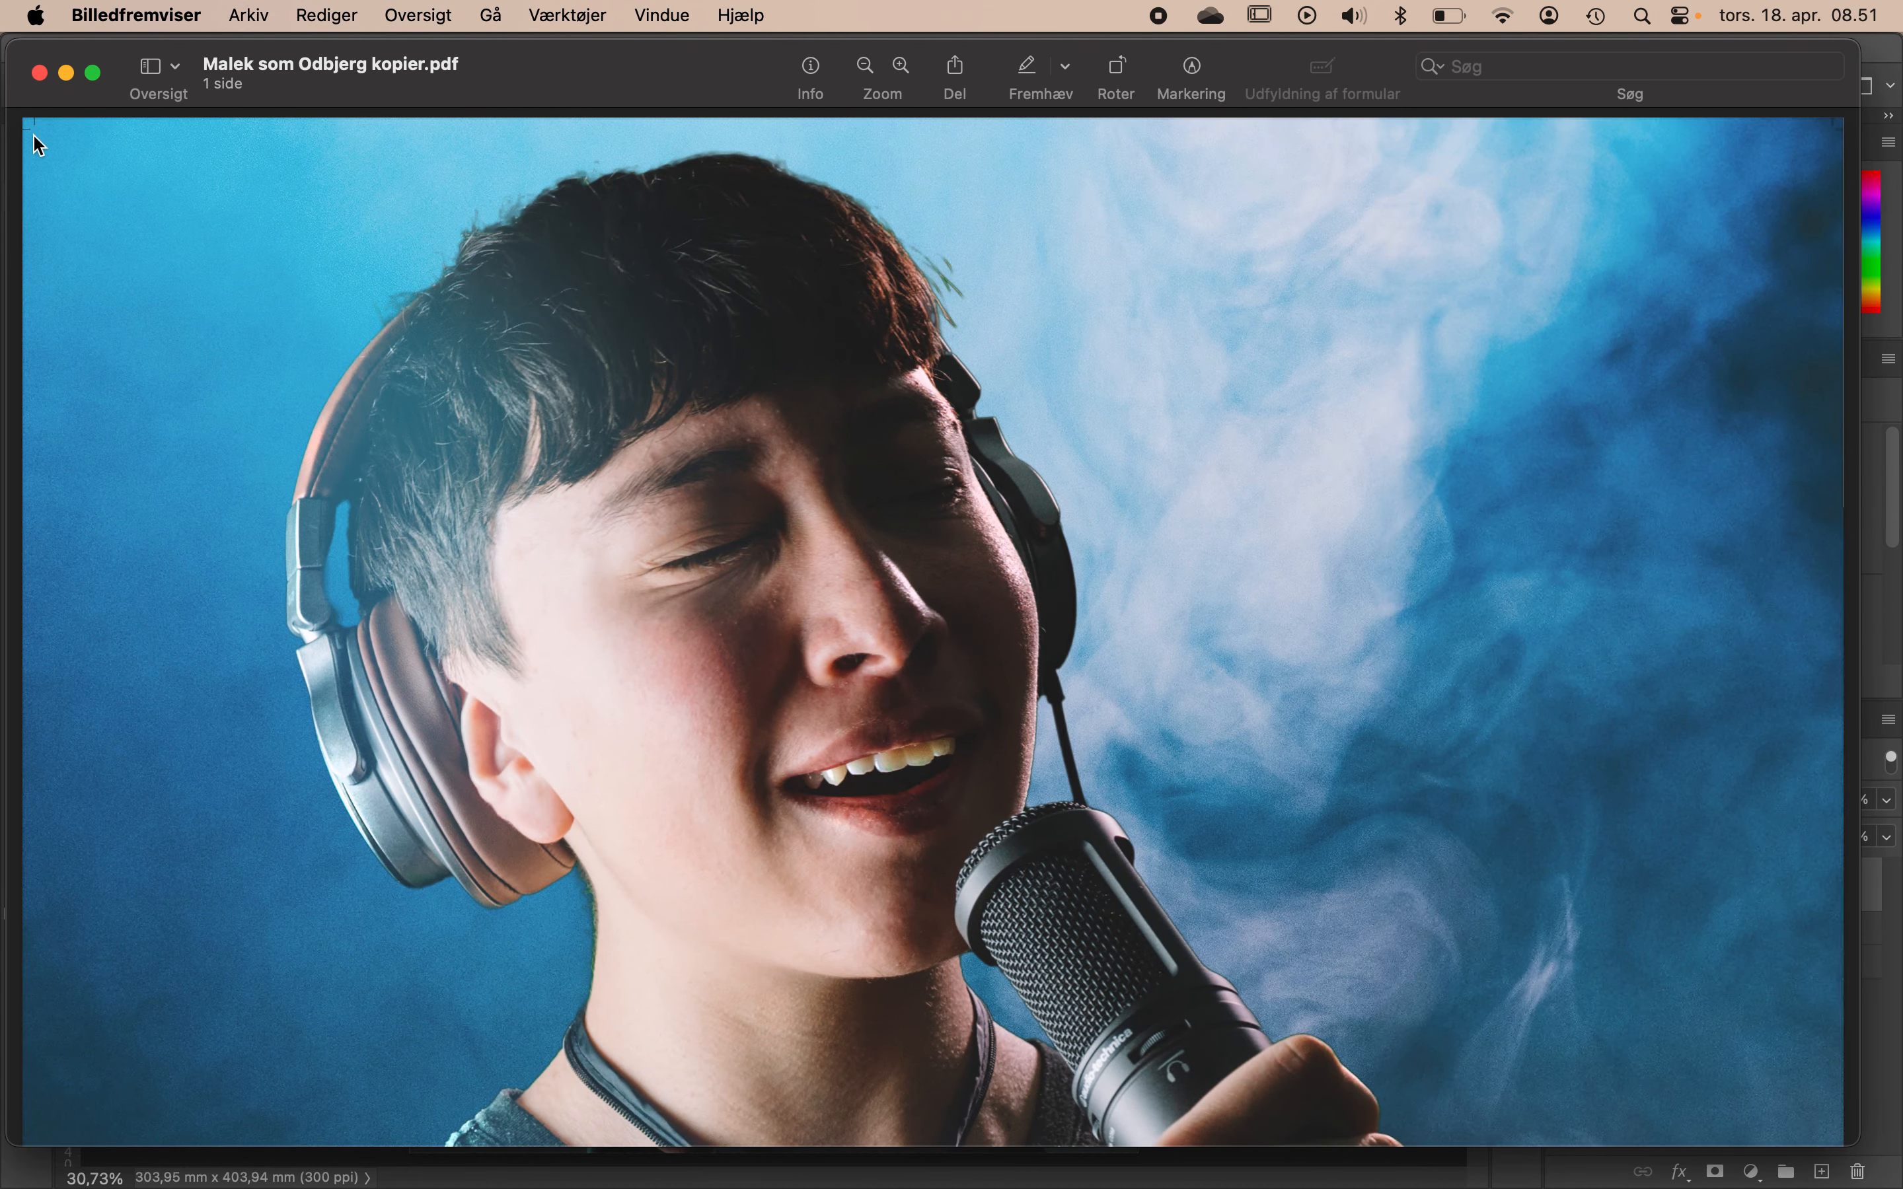
pyautogui.scroll(-5, 252, 362)
pyautogui.scroll(-10, 254, 366)
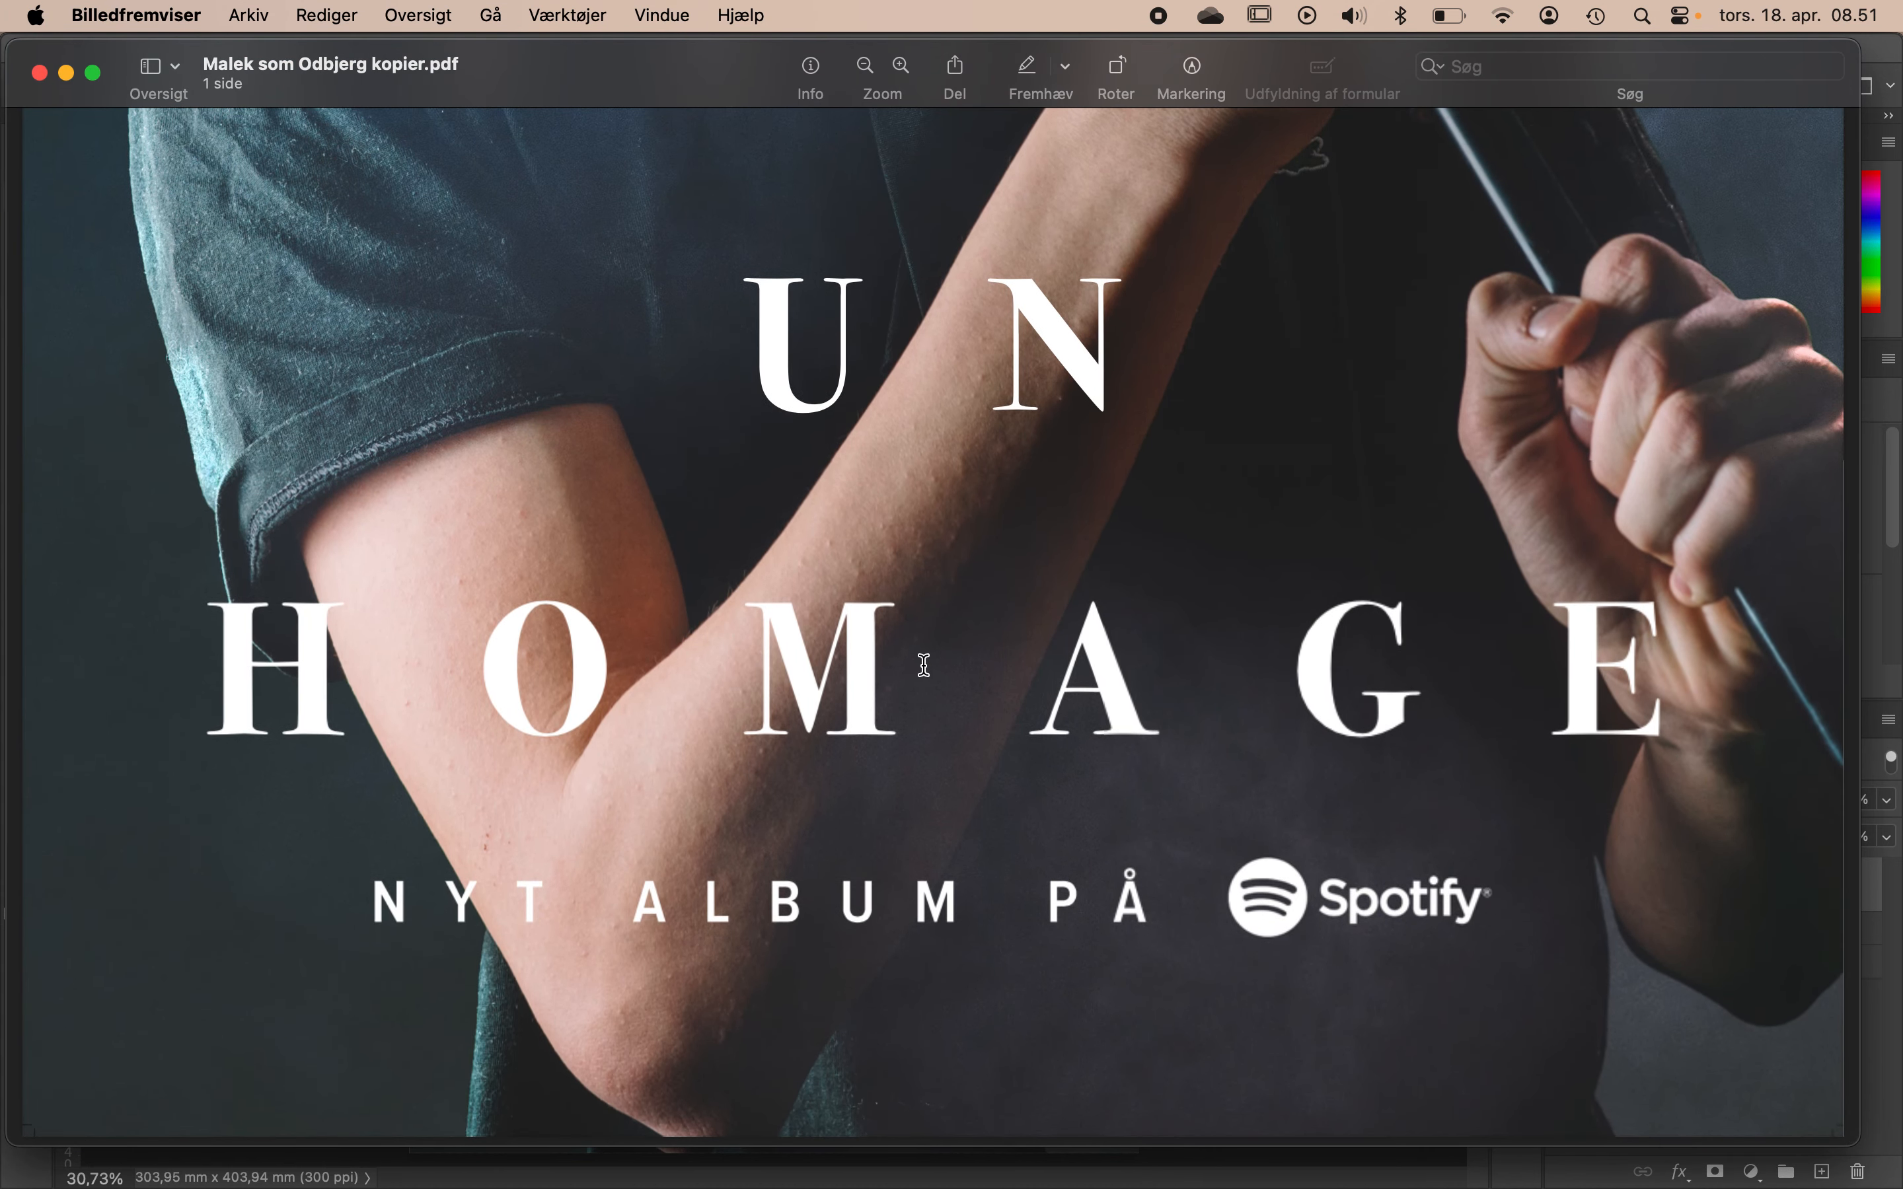
pyautogui.press('super+w')
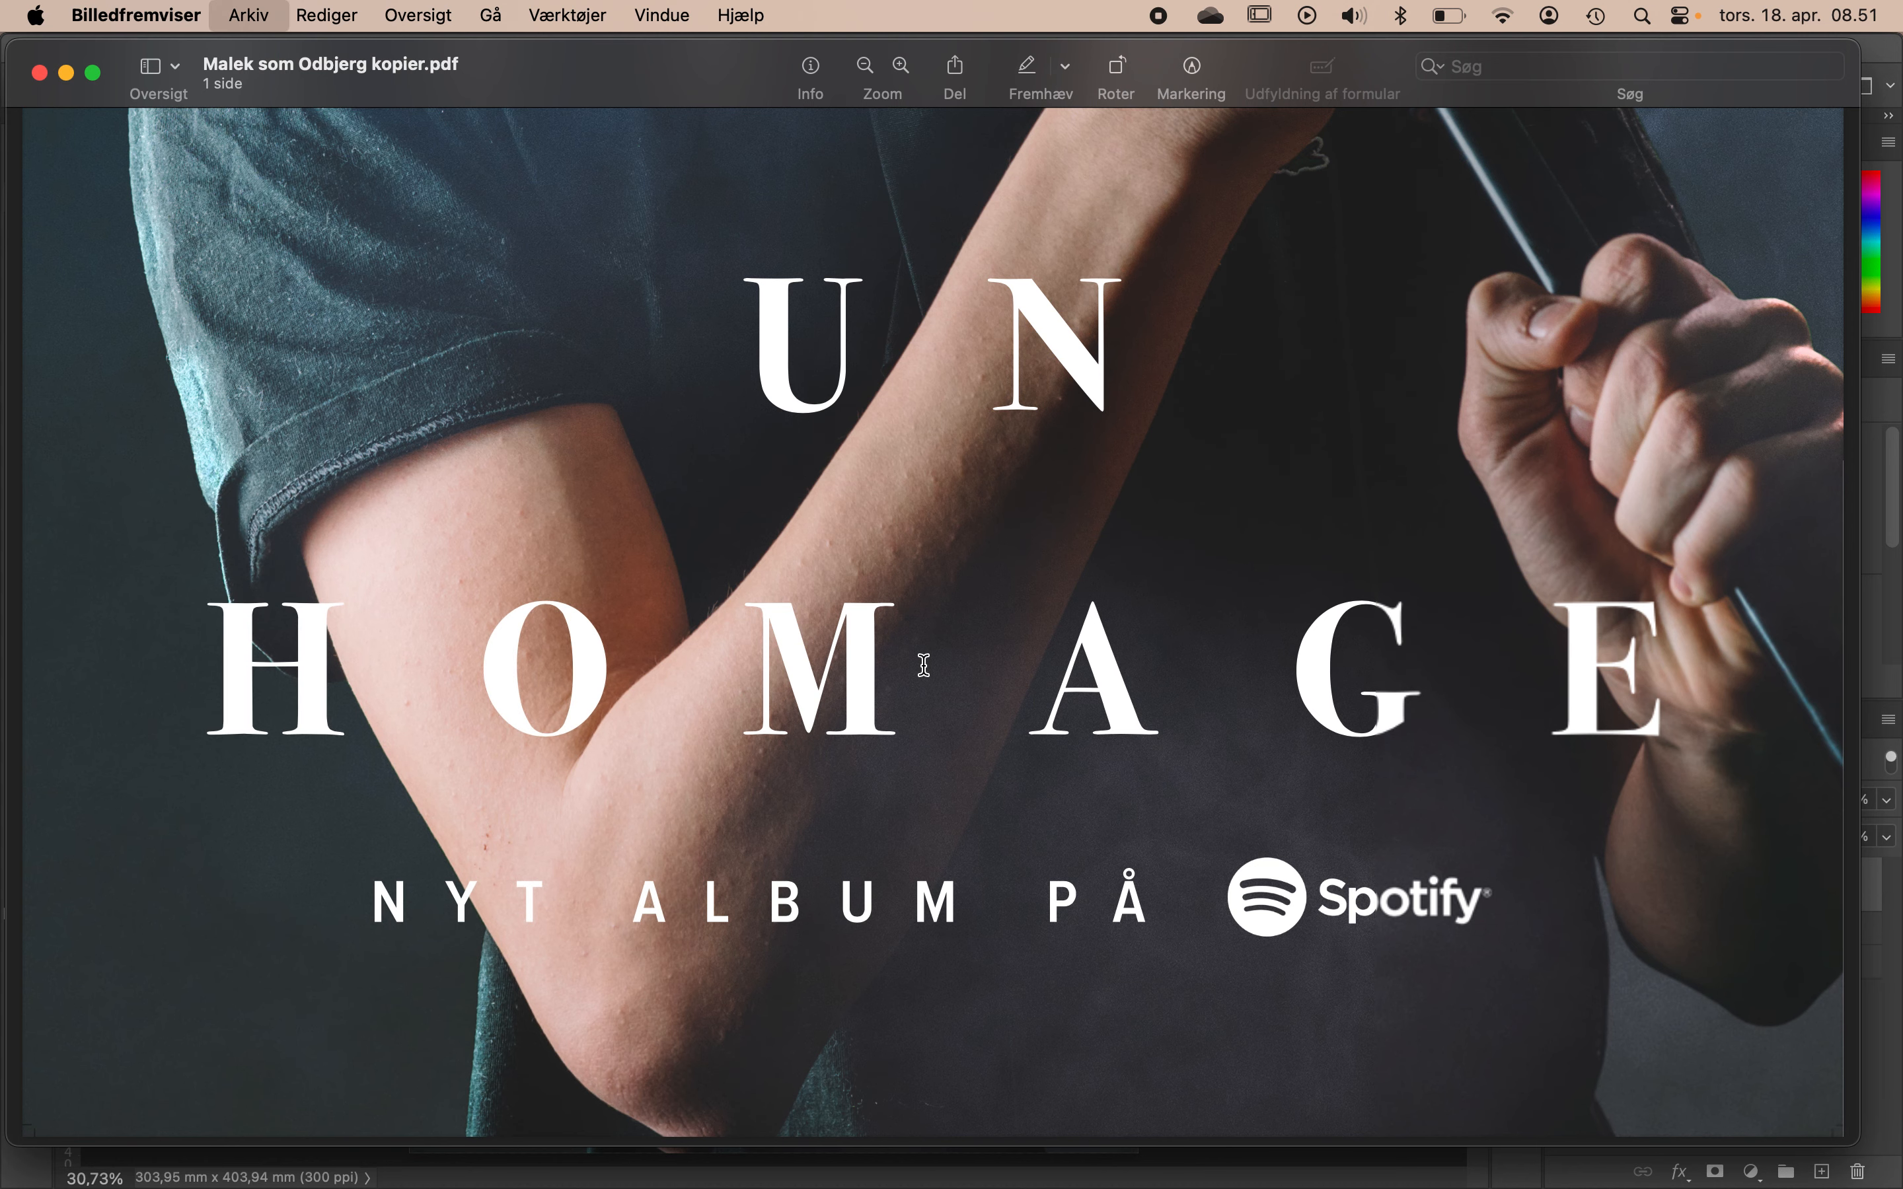